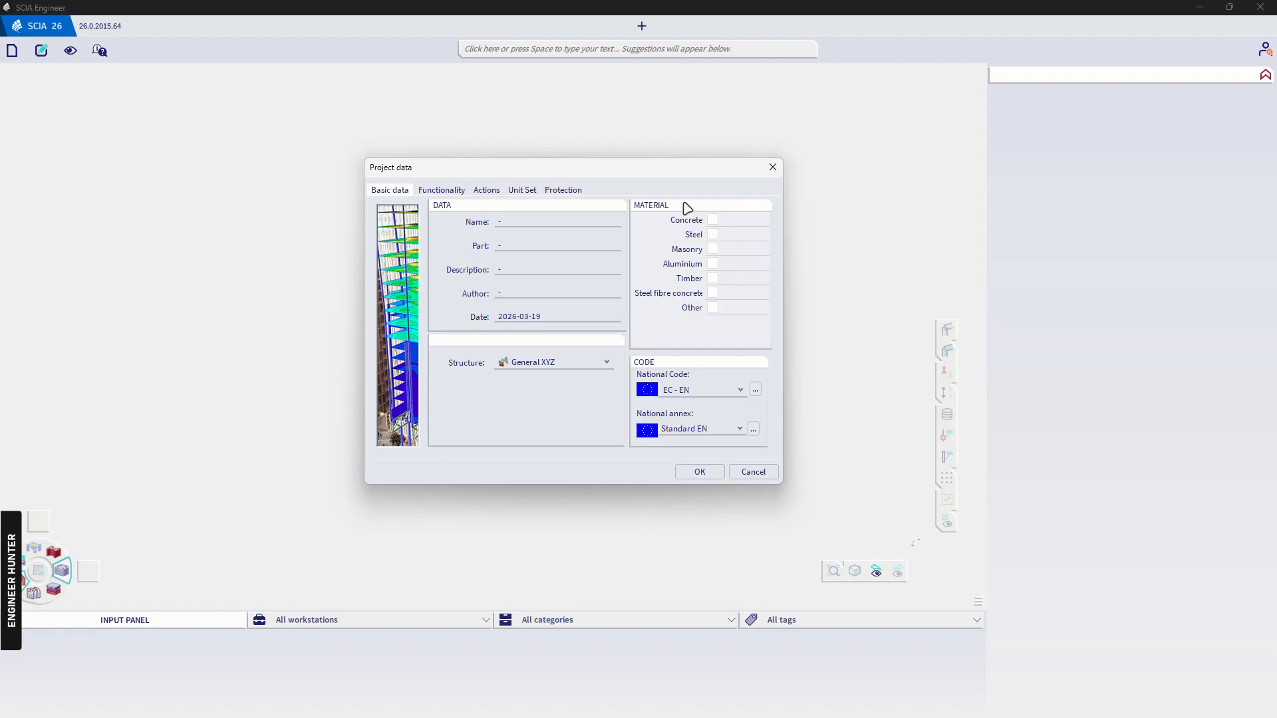
# Enable concrete as the project material, using C25/30 with B 400A reinforcement
pyautogui.click(713, 220)
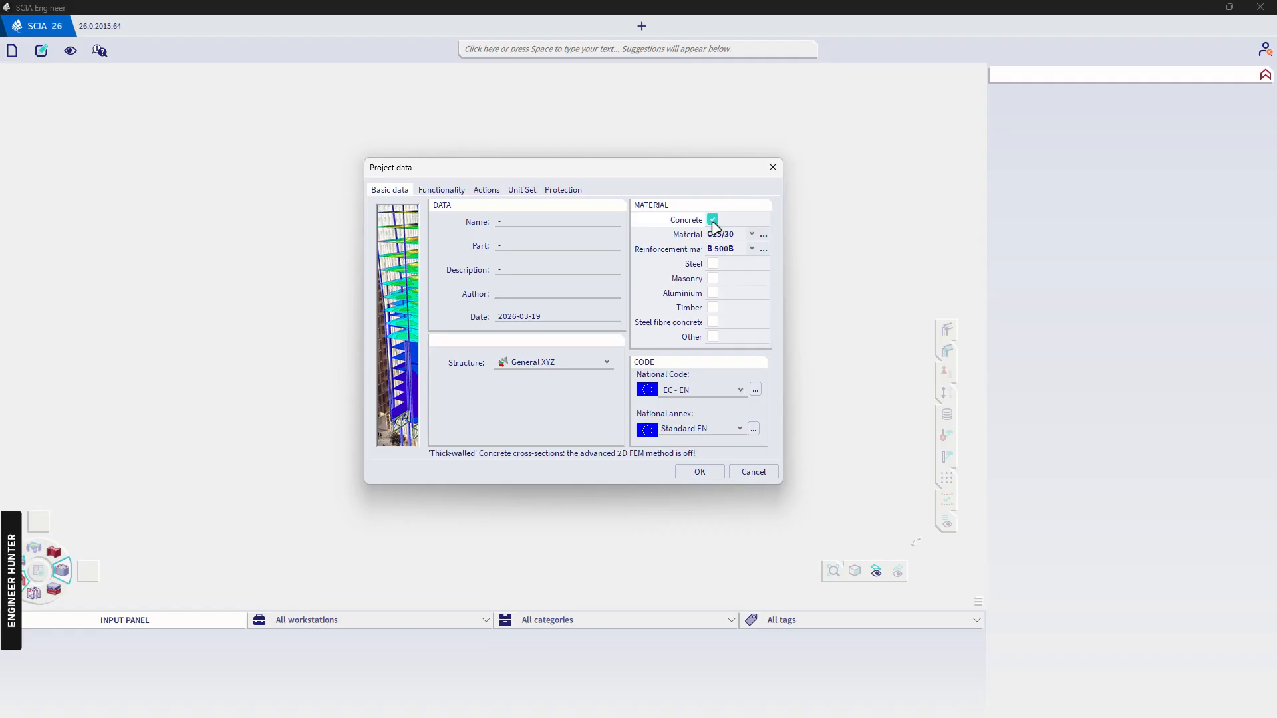
pyautogui.click(731, 249)
pyautogui.click(732, 257)
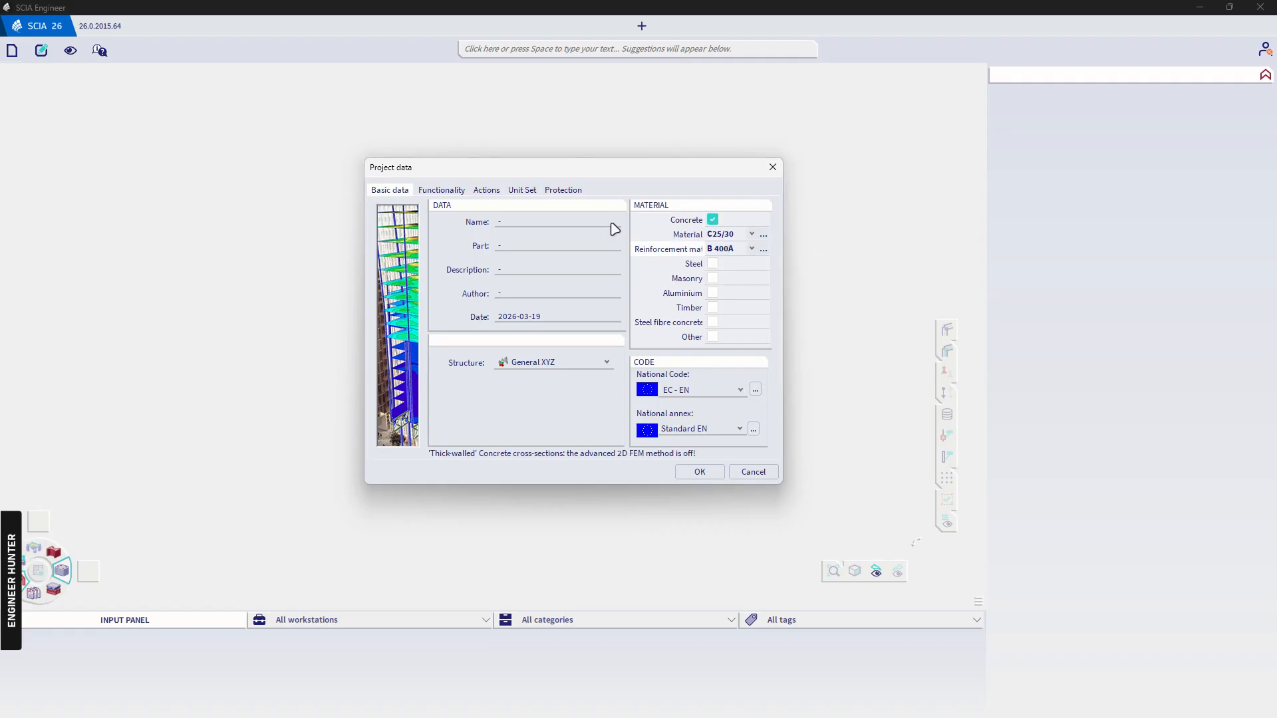
# Set the basic wind velocity to 22 m/s in the project's EC1 wind pressure settings
pyautogui.click(486, 190)
pyautogui.click(552, 264)
pyautogui.scroll(-3, 690, 377)
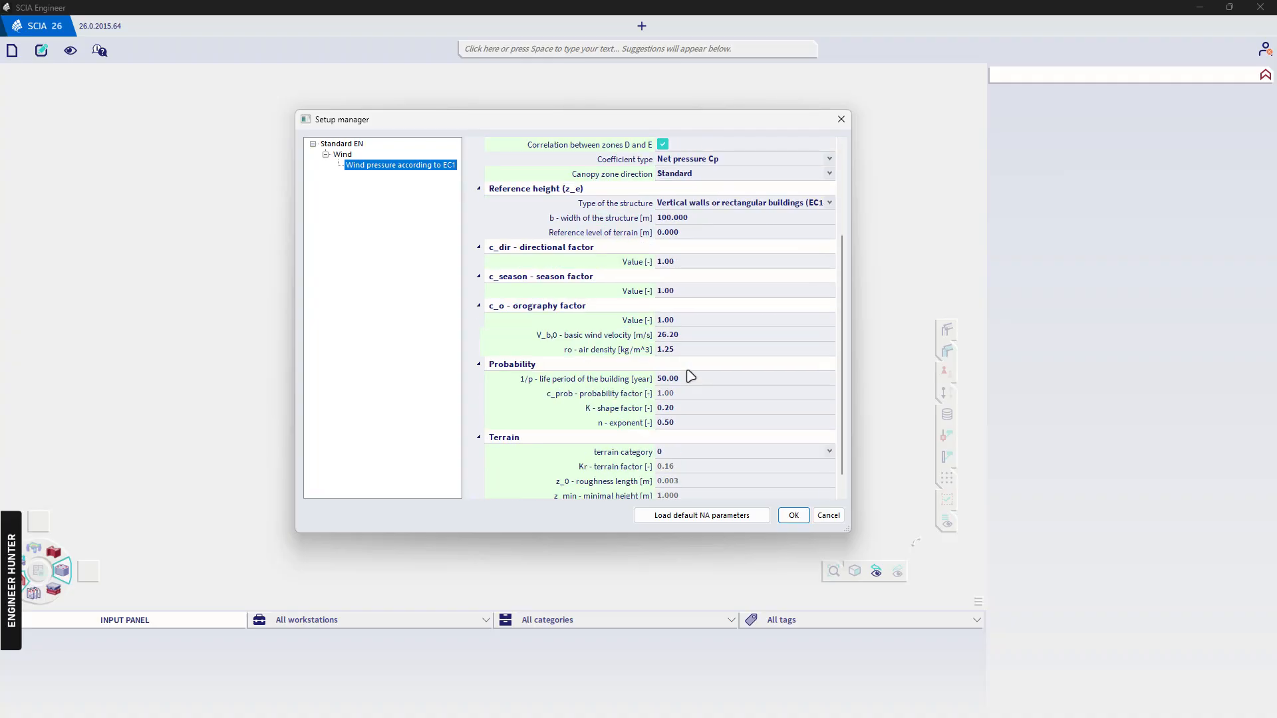
pyautogui.click(684, 334)
pyautogui.write('2')
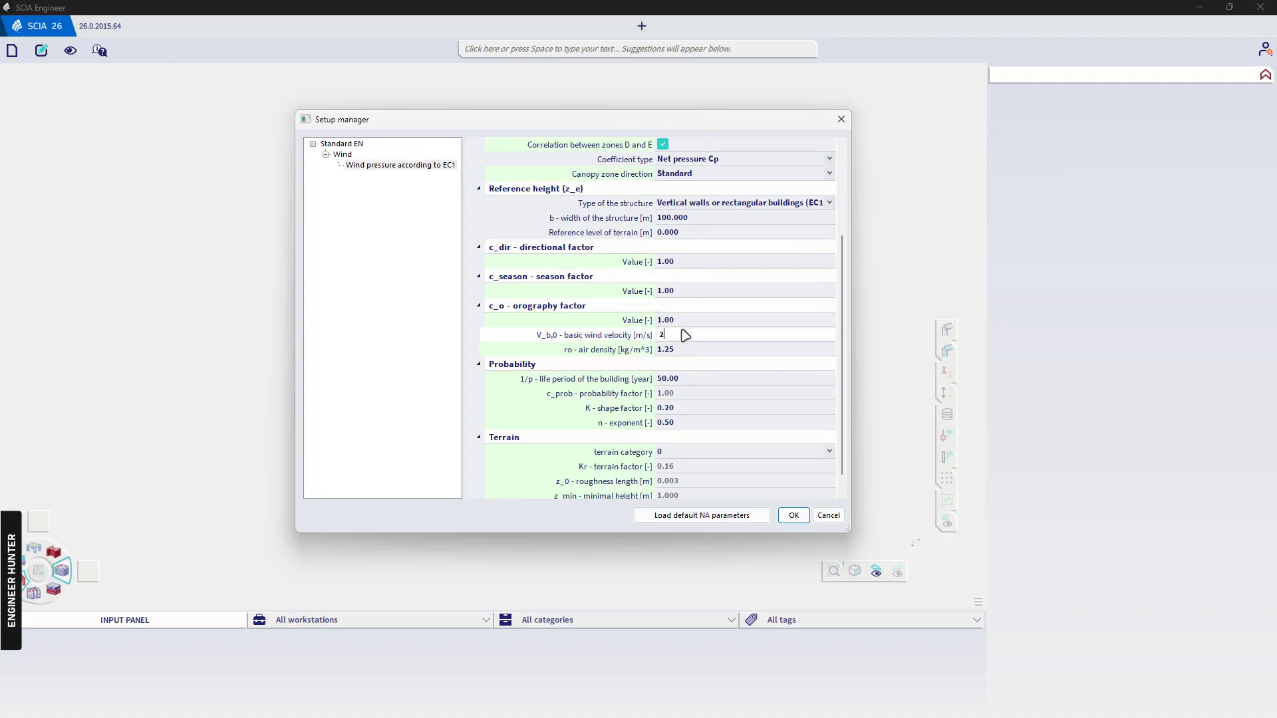
pyautogui.write('2')
pyautogui.press('Tab')
pyautogui.scroll(-1, 610, 280)
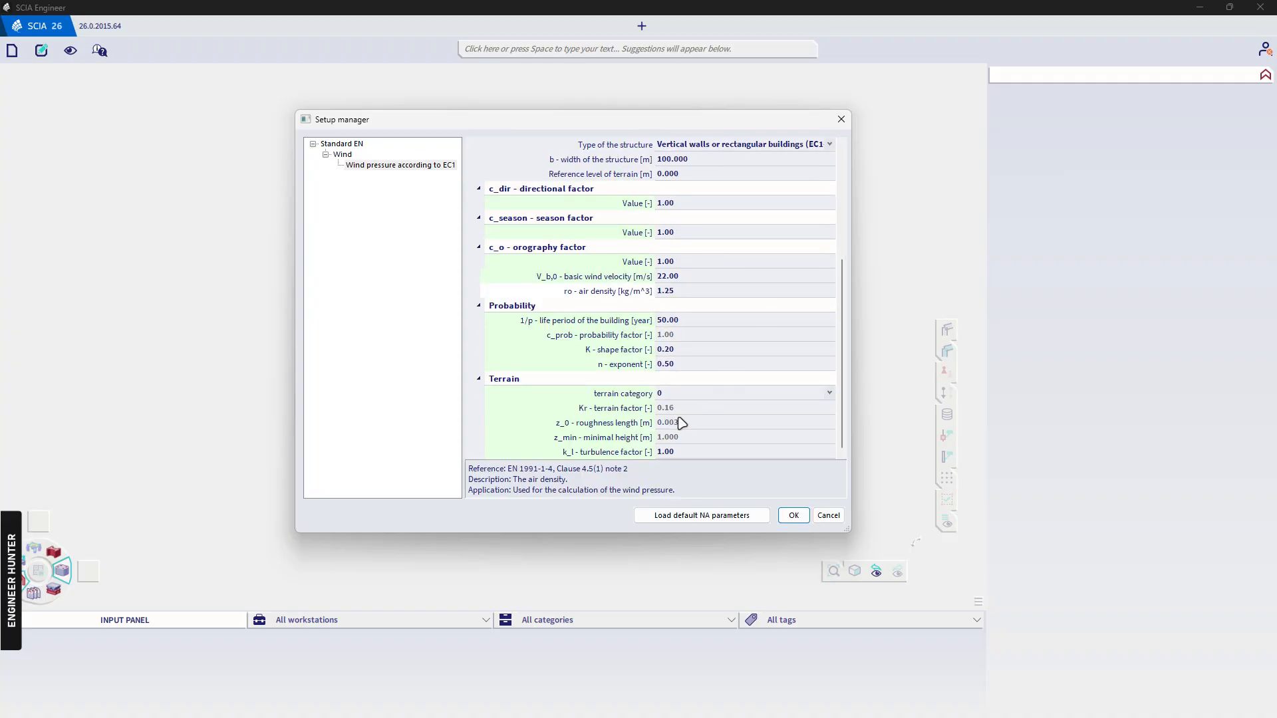
# Set the terrain category to II, then accept the wind settings and the project data
pyautogui.click(684, 394)
pyautogui.click(684, 394)
pyautogui.click(682, 429)
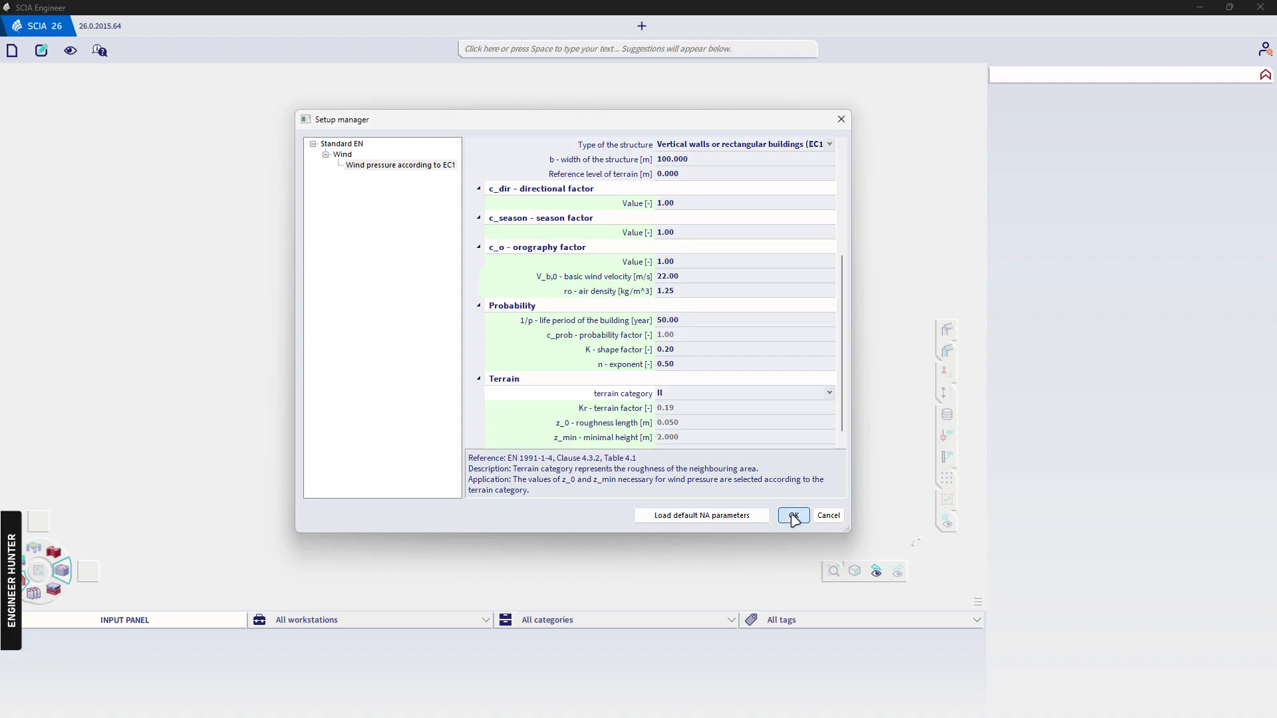
pyautogui.click(793, 516)
pyautogui.click(392, 190)
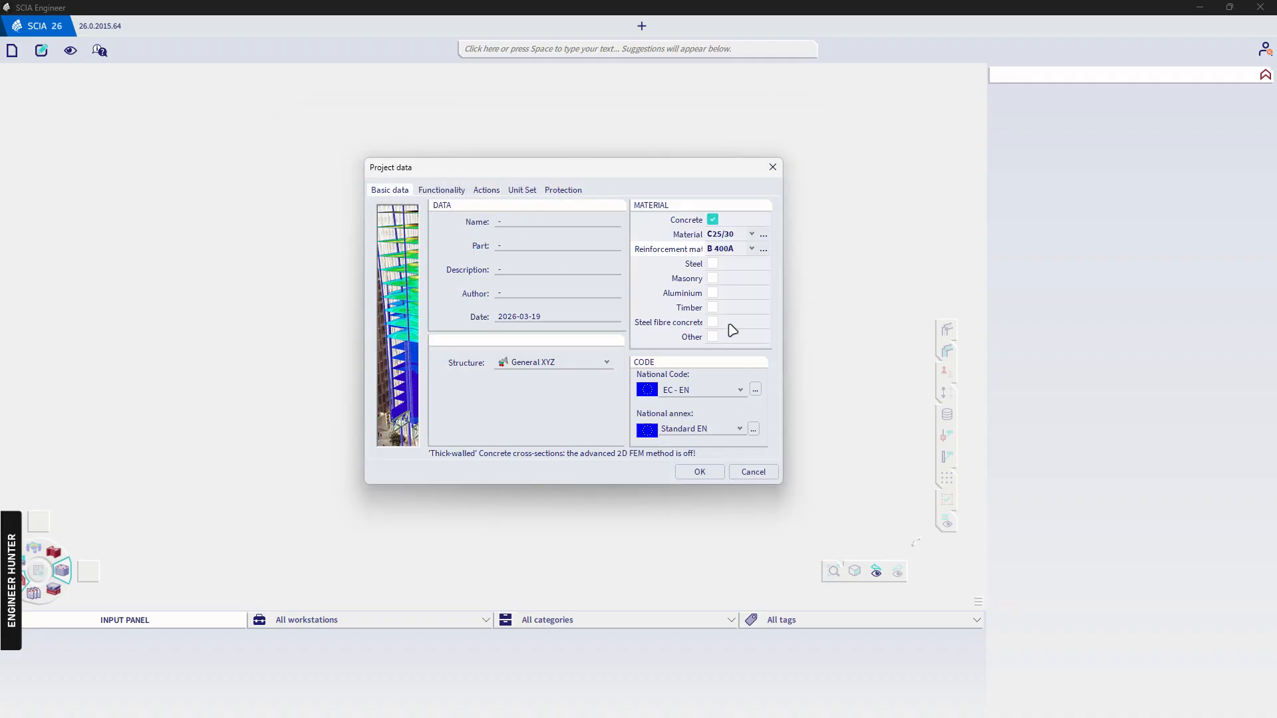
pyautogui.click(702, 471)
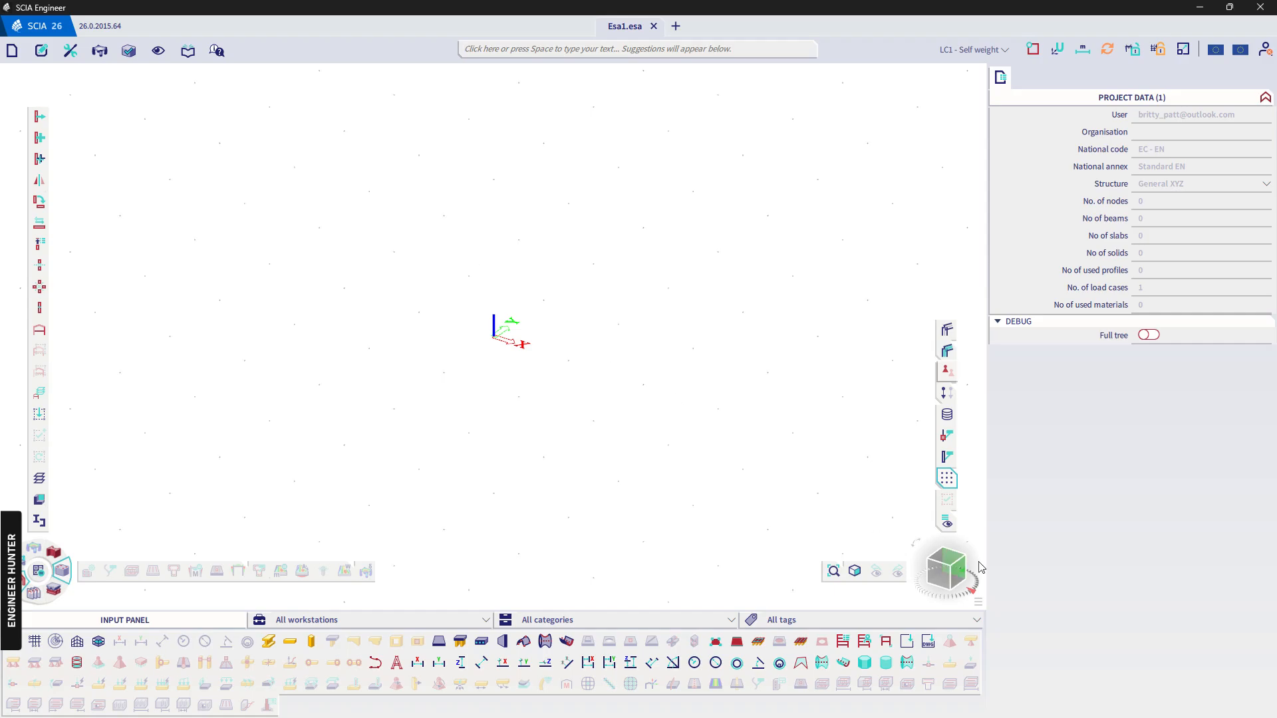
# Create a rectangular concrete cross-section in C25/30 with 300 mm height and 300 mm width
pyautogui.click(951, 570)
pyautogui.scroll(-3, 533, 361)
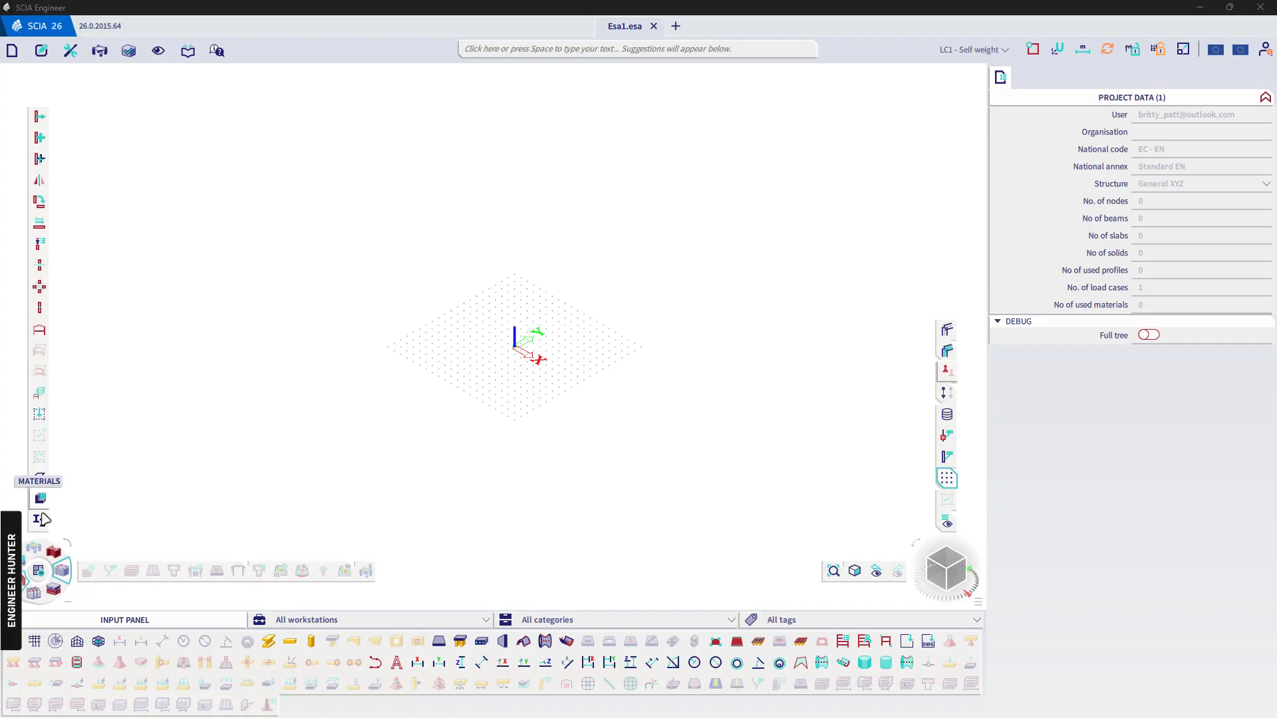
pyautogui.click(39, 519)
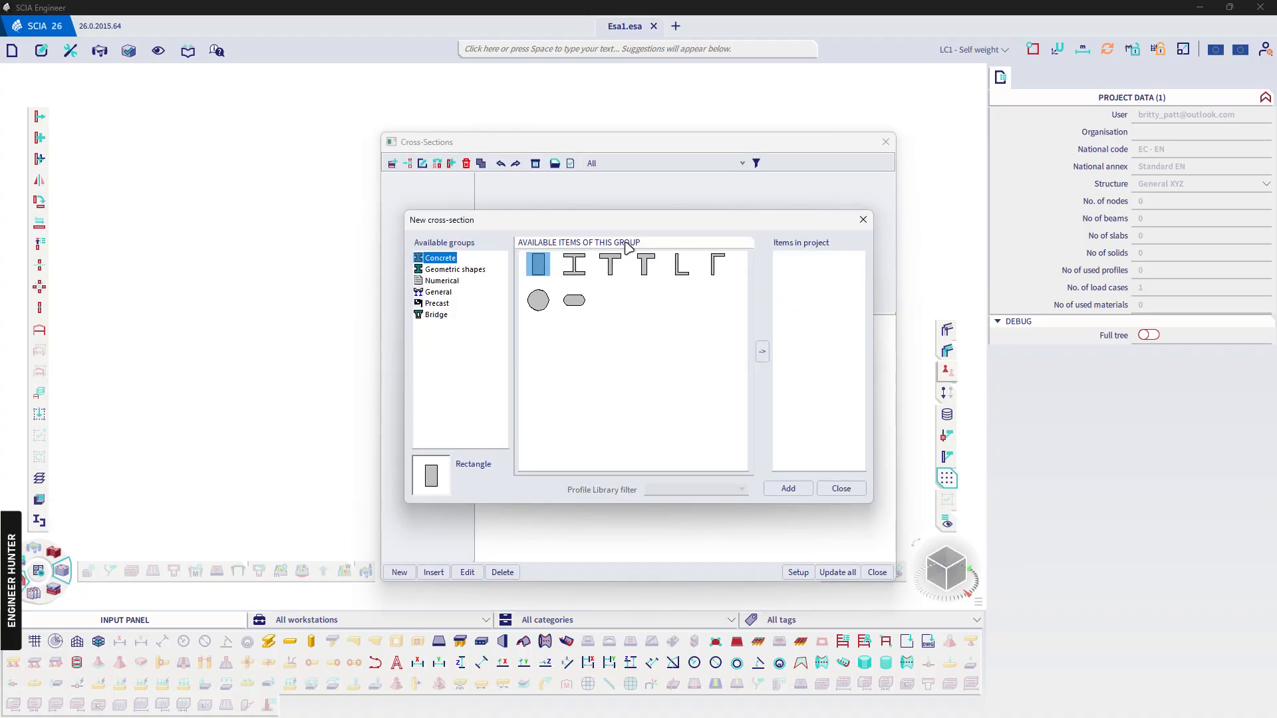
pyautogui.click(763, 353)
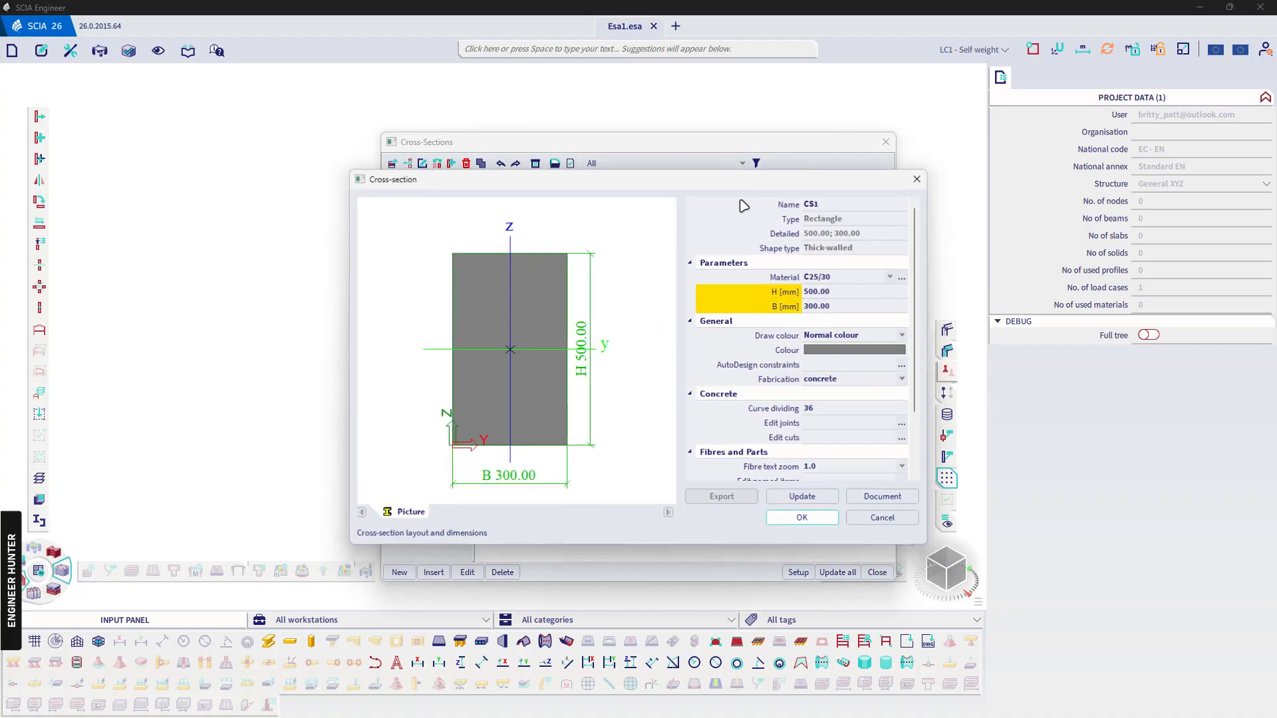
pyautogui.click(839, 291)
pyautogui.write('3')
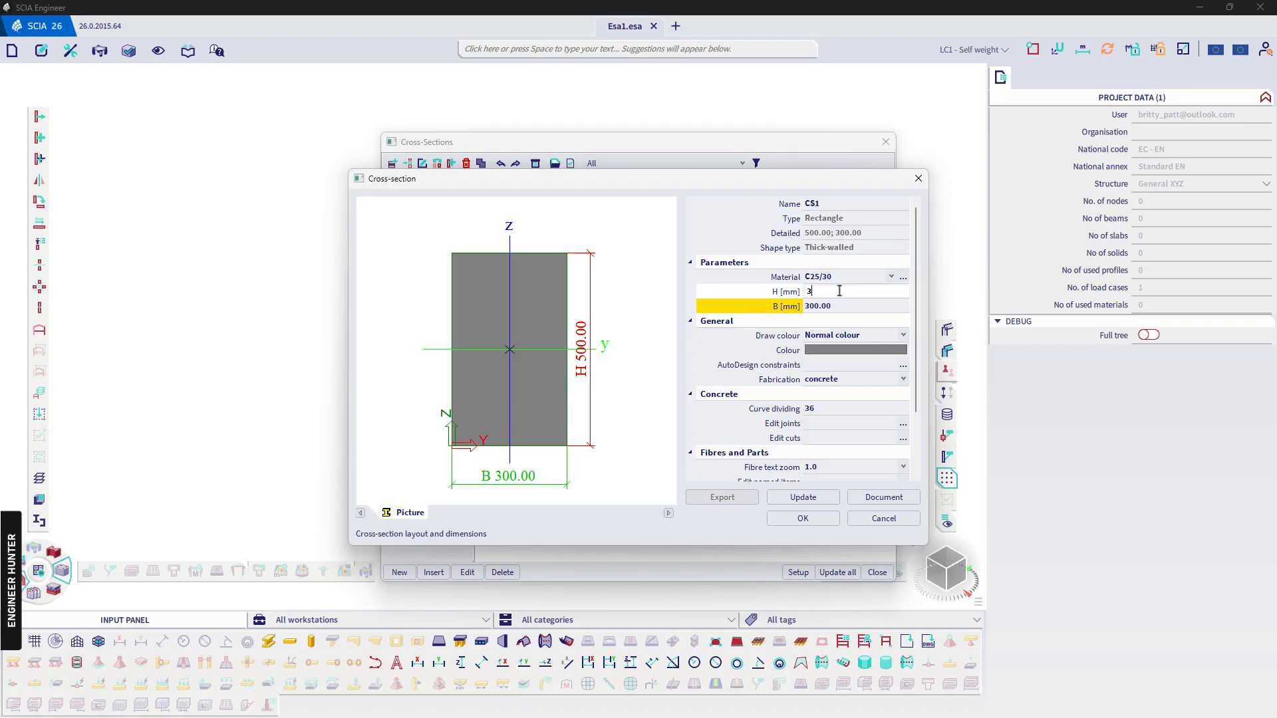
pyautogui.write('00')
pyautogui.press('Return')
pyautogui.click(786, 519)
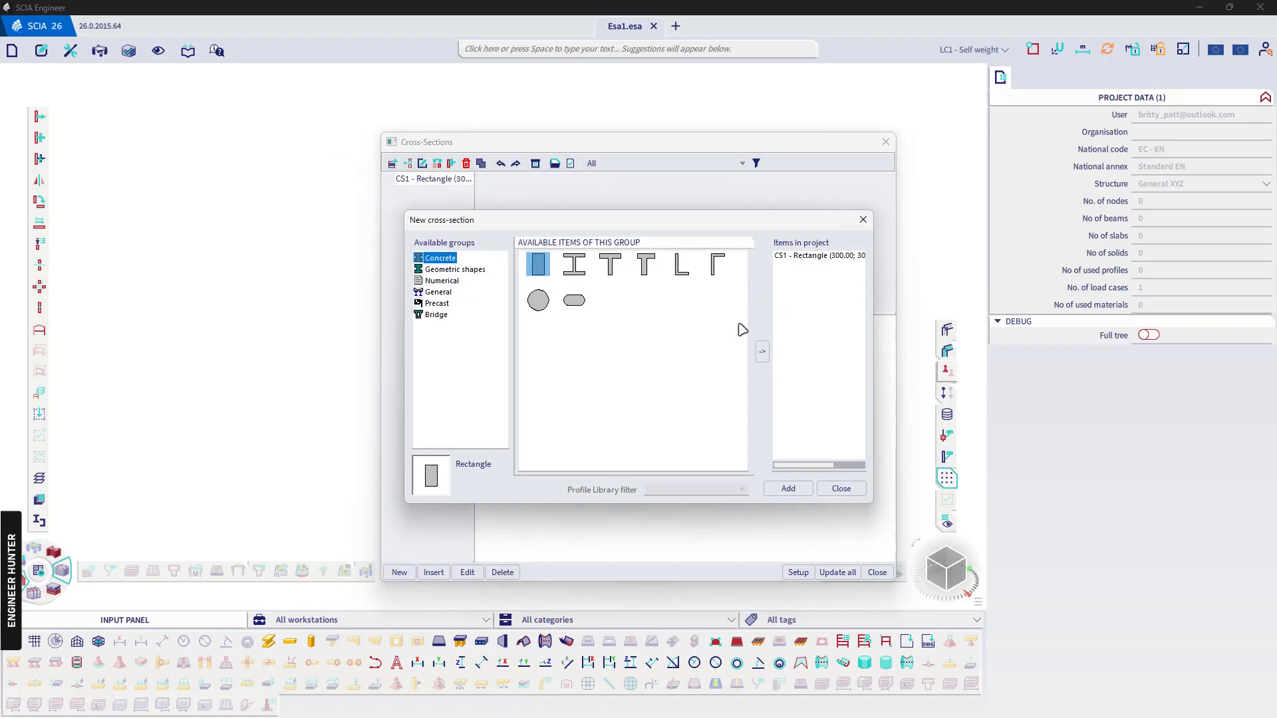
# Add a second rectangular concrete cross-section of 500 x 300 mm and close the cross-section manager
pyautogui.press('Escape')
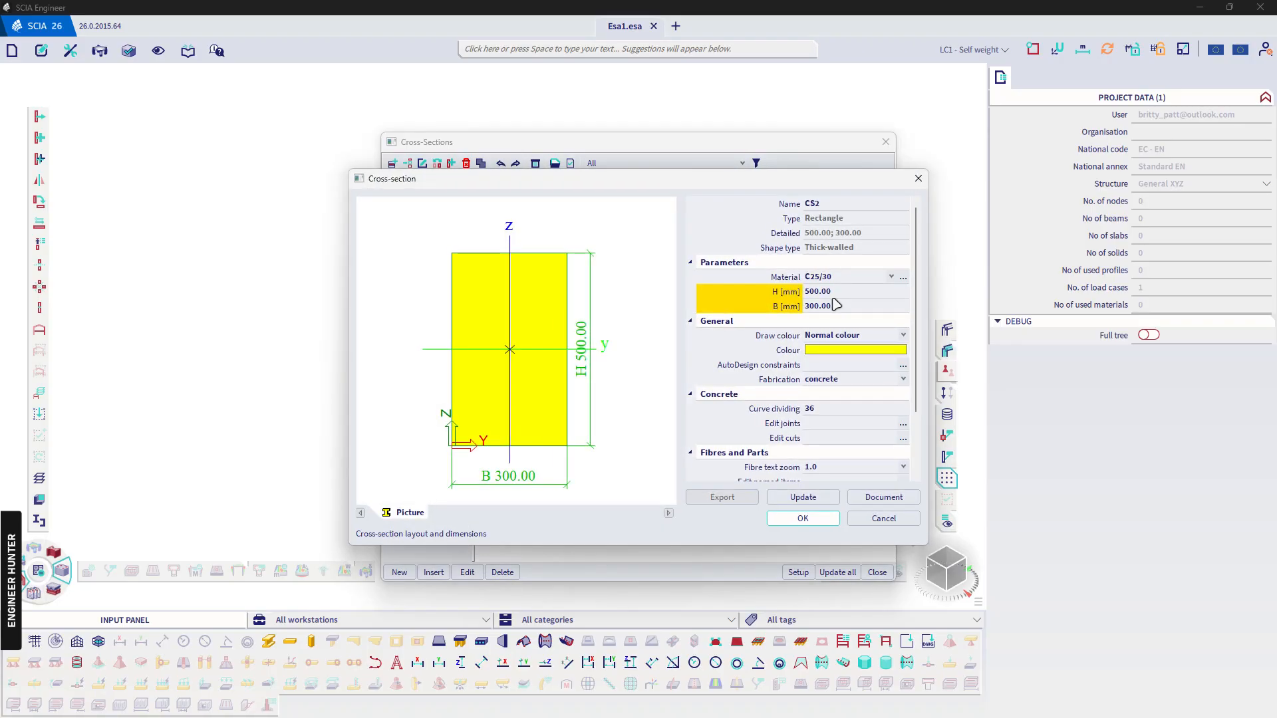
pyautogui.click(804, 518)
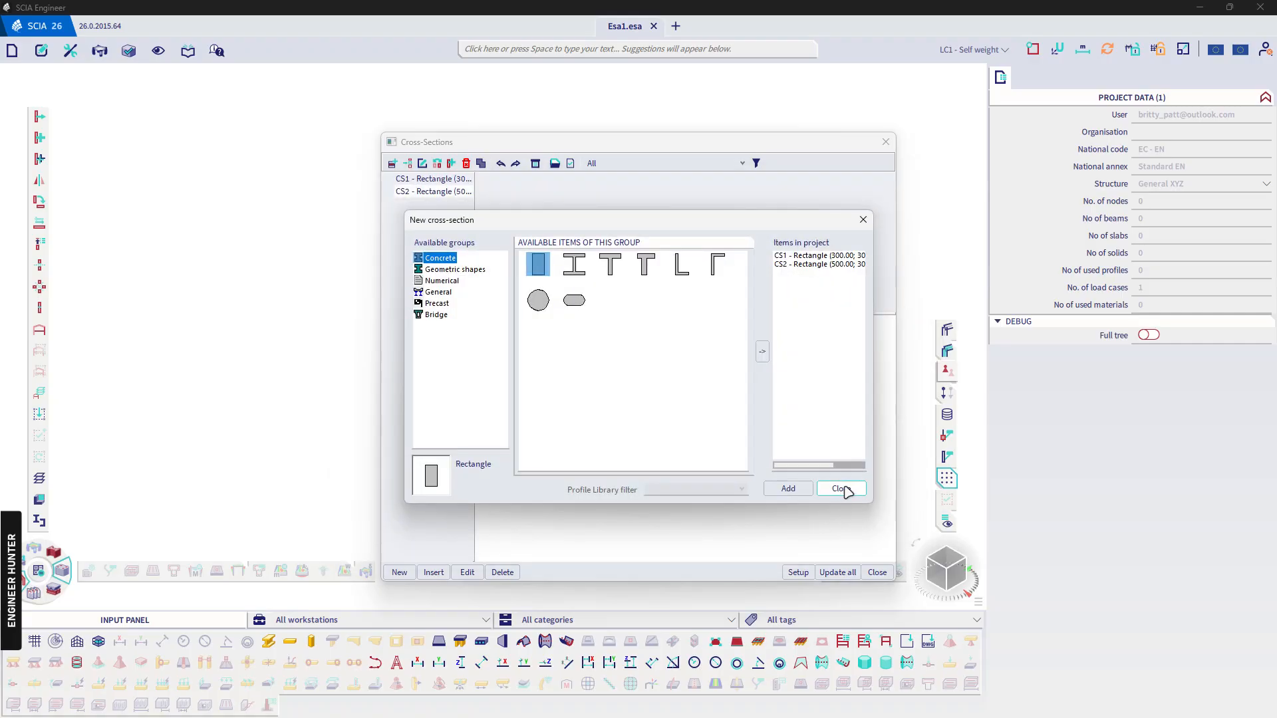
pyautogui.click(840, 492)
pyautogui.click(877, 572)
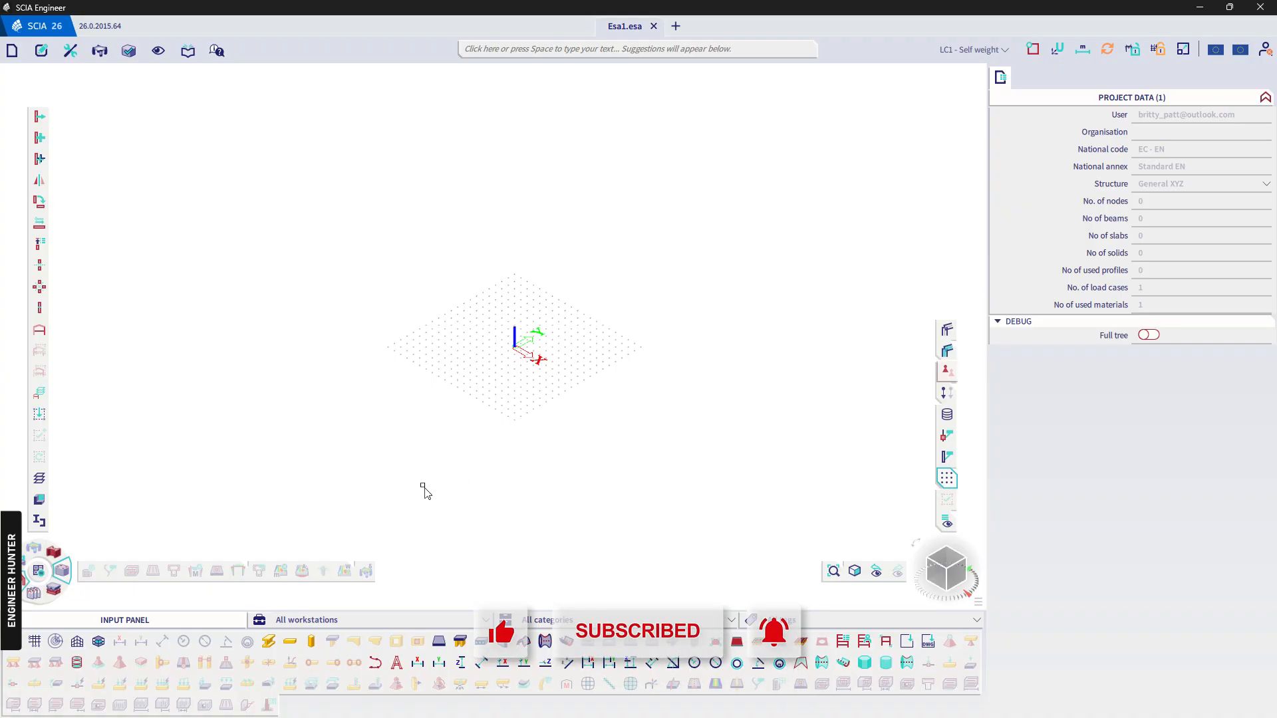
# Insert a 4 m column with the CS1 300 x 300 rectangular section at the coordinate origin
pyautogui.click(313, 641)
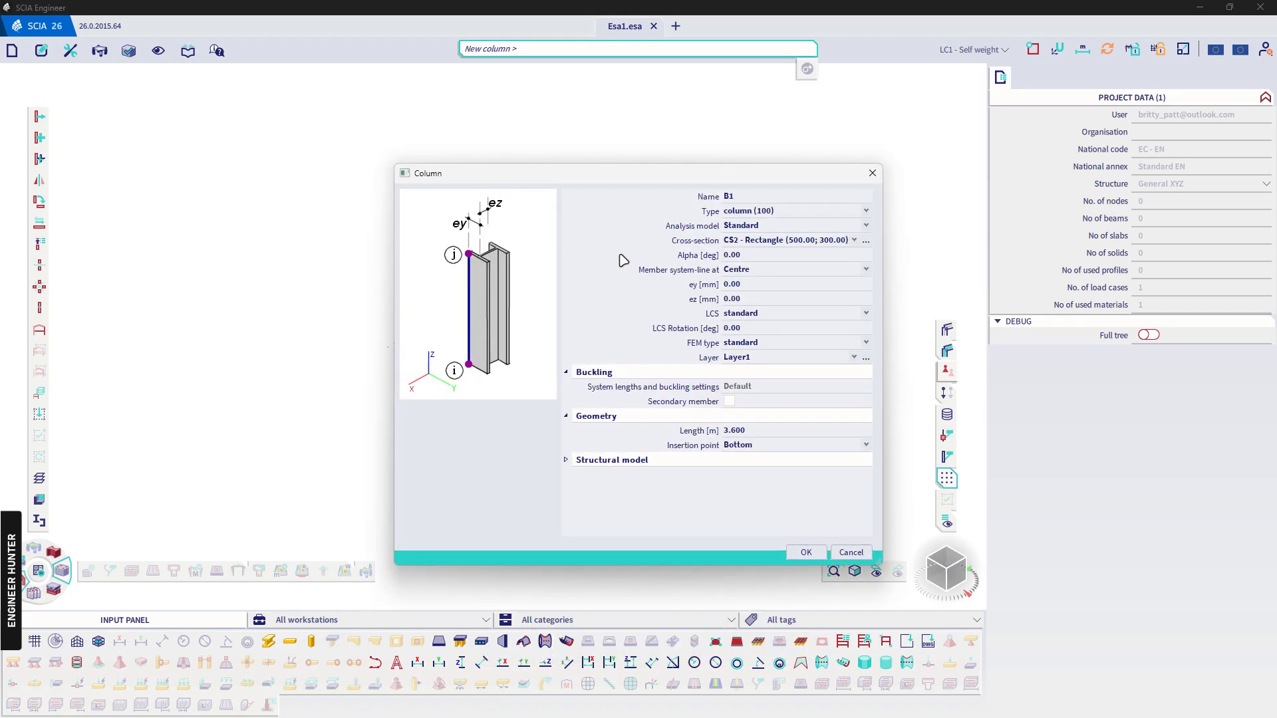
pyautogui.click(782, 240)
pyautogui.click(778, 255)
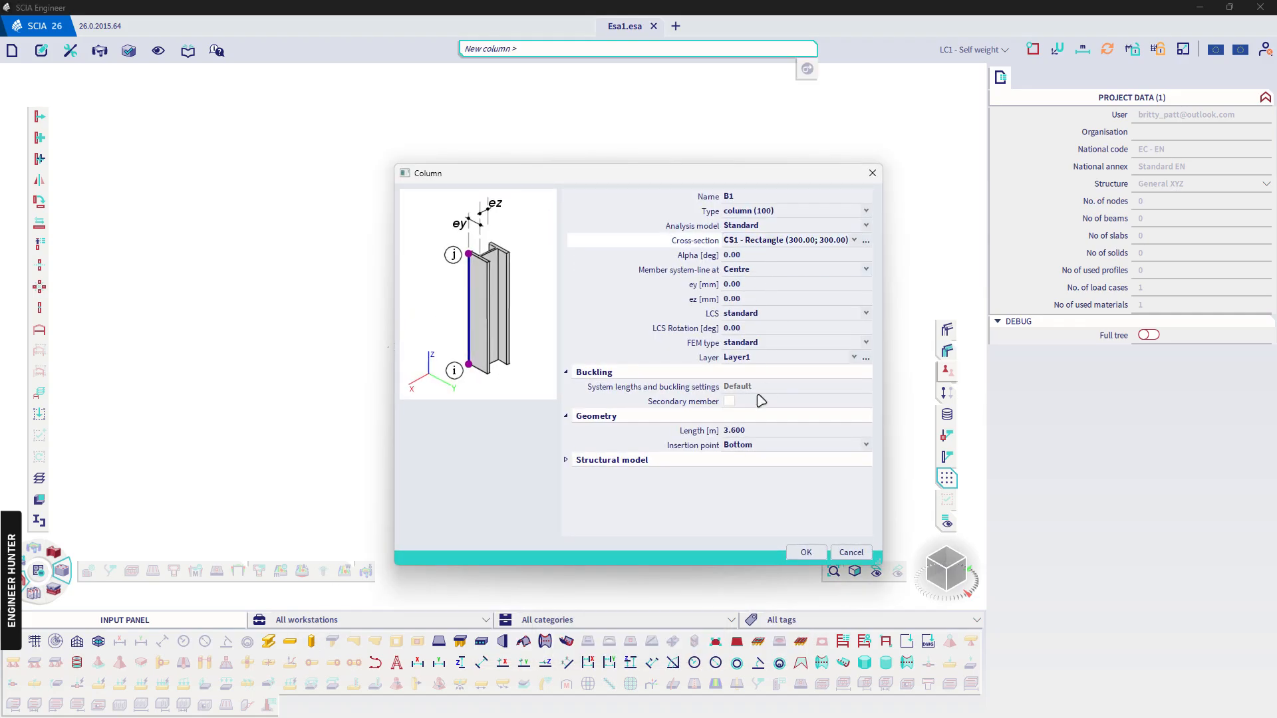
pyautogui.click(751, 431)
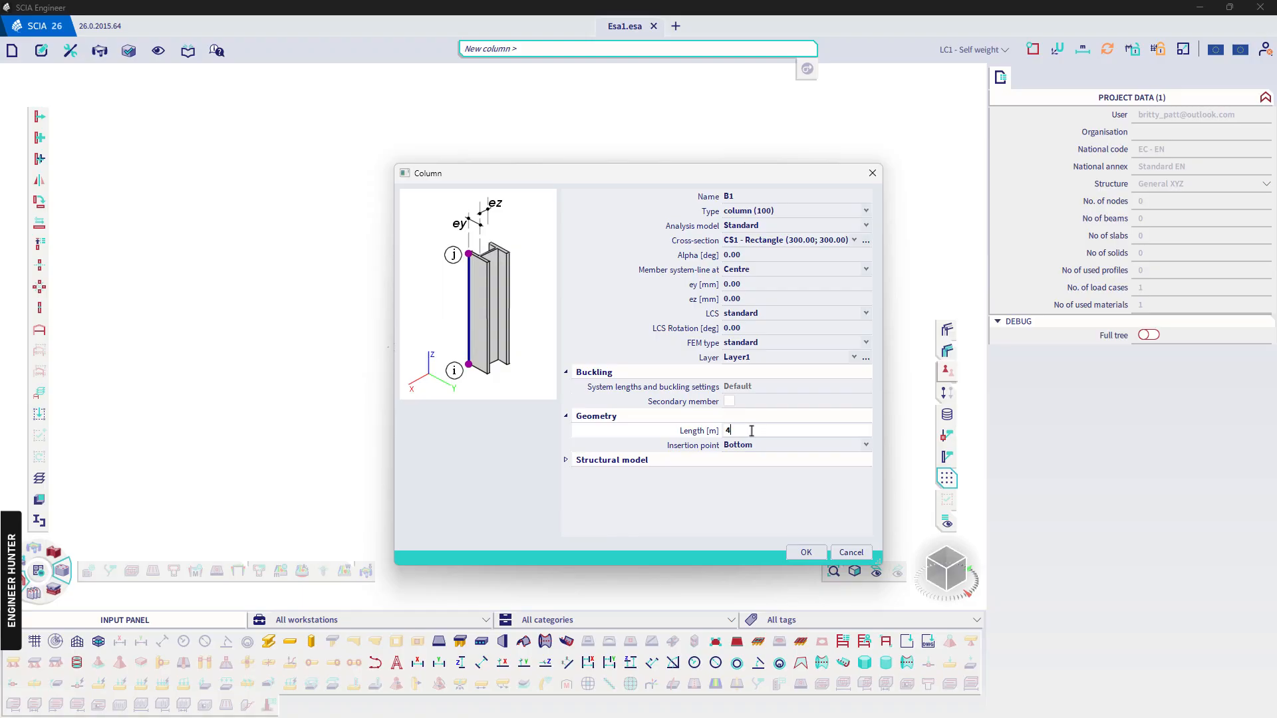
pyautogui.write('4')
pyautogui.press('Return')
pyautogui.click(819, 544)
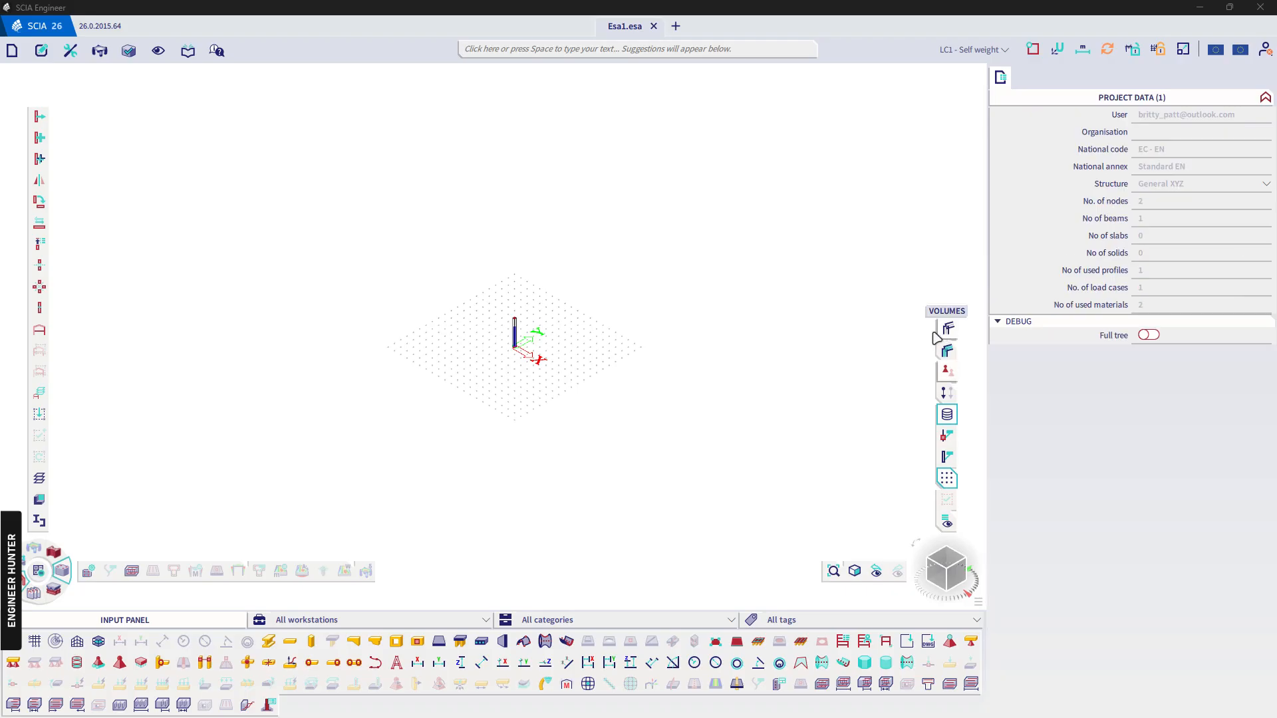
# Multicopy the column with two copies spaced 6 m apart along X, entering the distance numerically instead of by cursor
pyautogui.scroll(3, 541, 337)
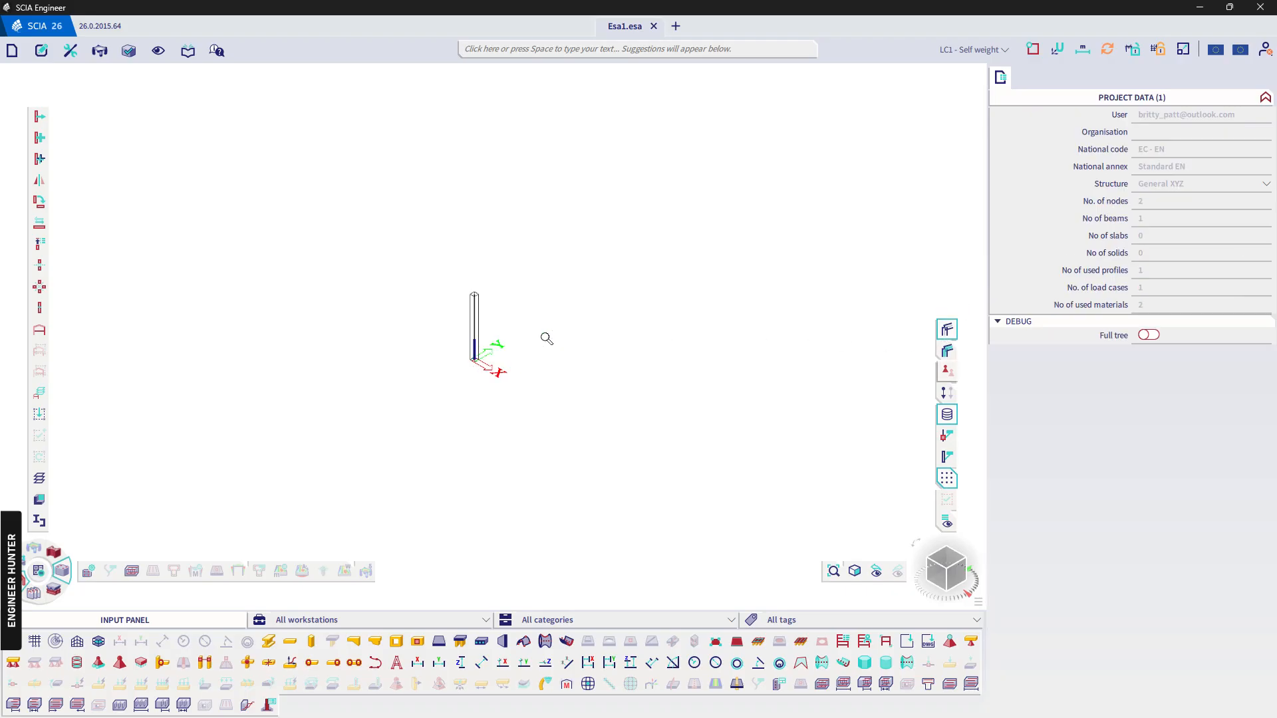
pyautogui.click(474, 320)
pyautogui.click(39, 158)
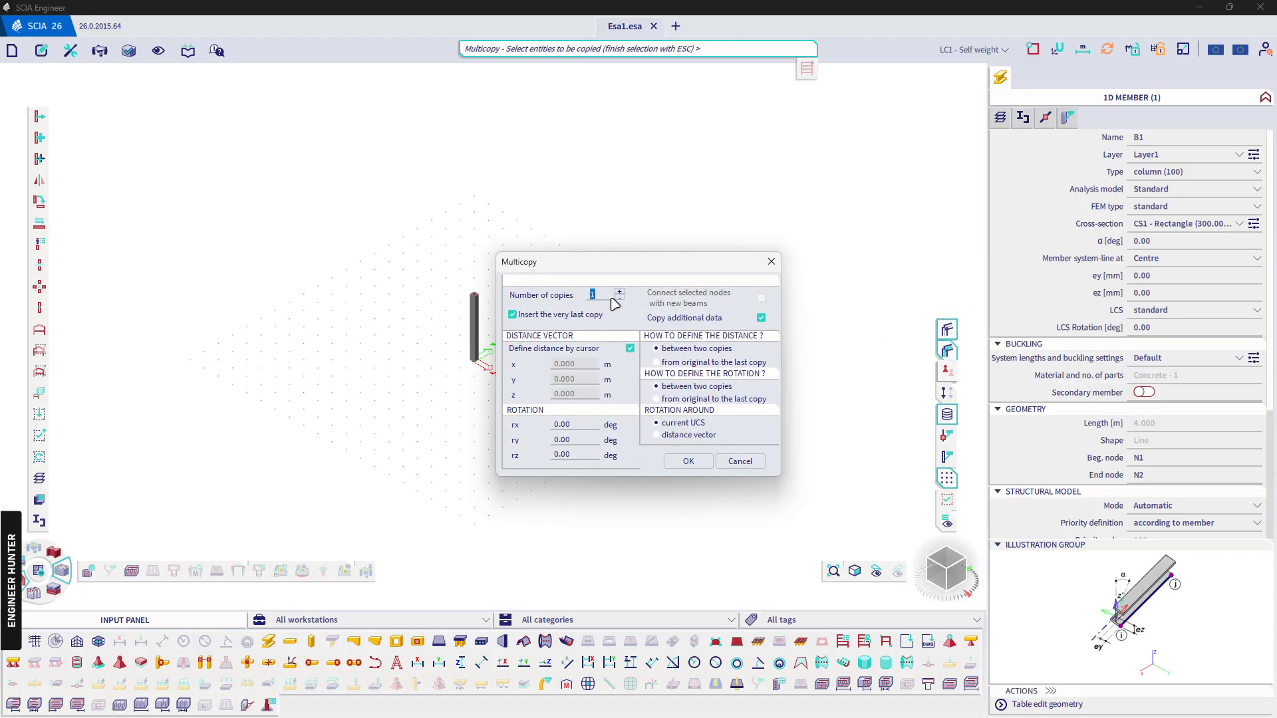
pyautogui.click(630, 348)
pyautogui.press('Tab')
pyautogui.press('Return')
# Multicopy the row of three columns twice along Y to form a three-by-three column grid
pyautogui.moveTo(405, 241); pyautogui.dragTo(730, 551)
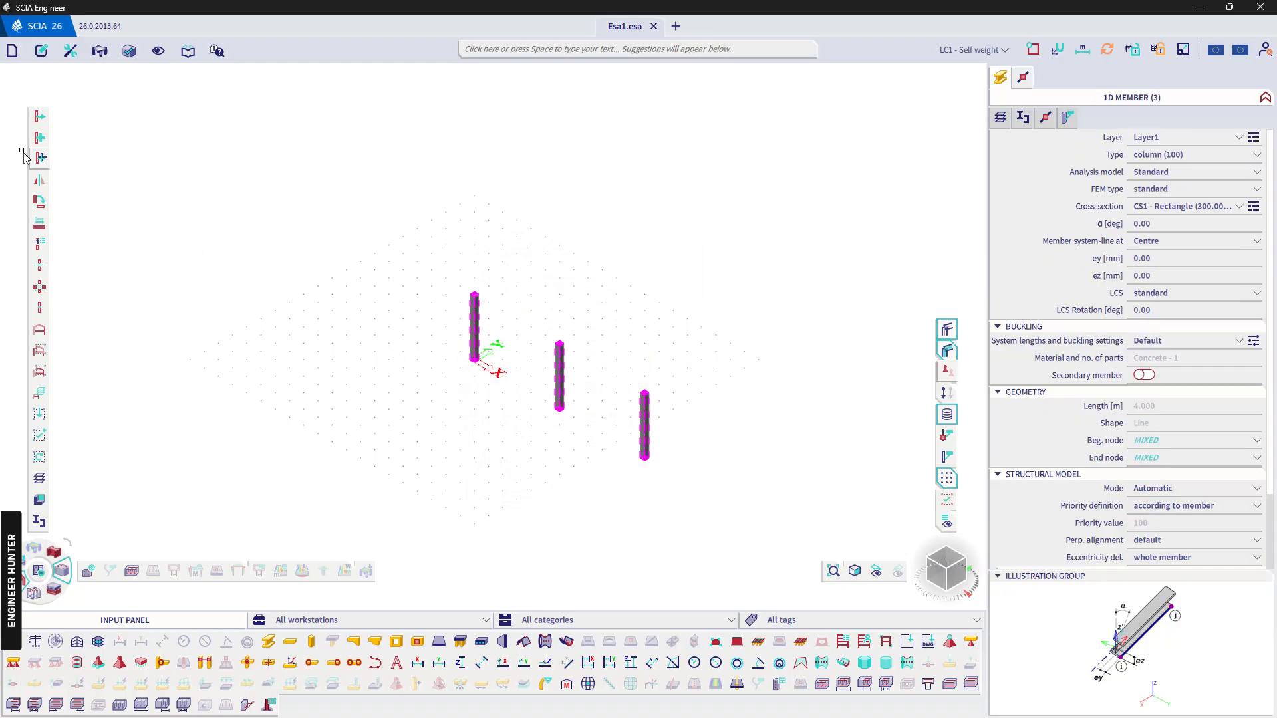
pyautogui.click(39, 157)
pyautogui.press('Tab')
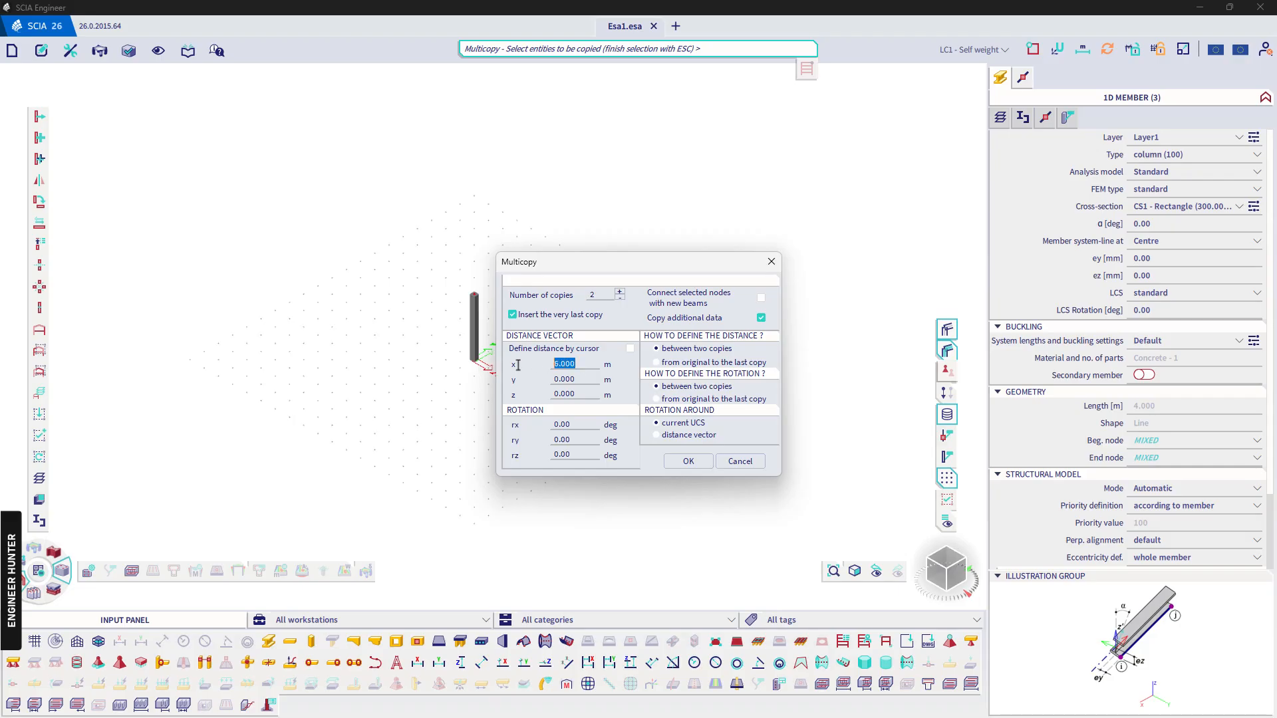
pyautogui.press('Return')
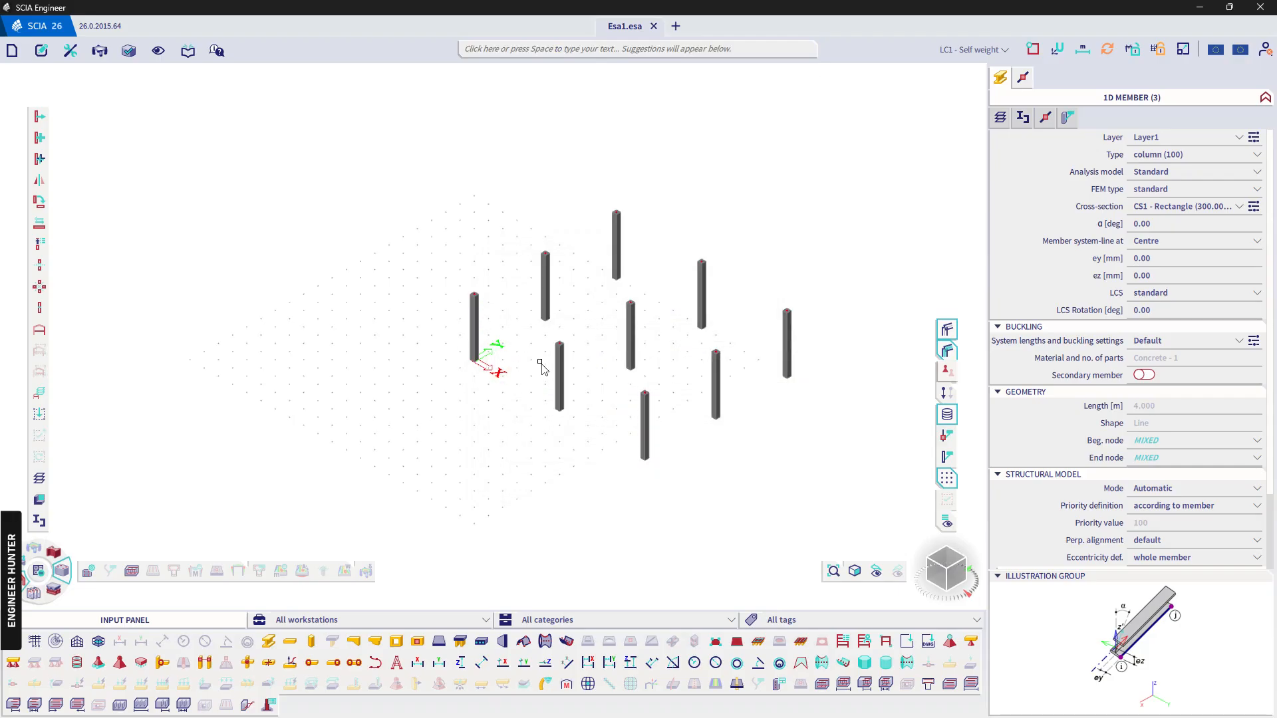
# Add nodal supports at the base nodes of all nine columns and clear the selection
pyautogui.click(949, 585)
pyautogui.scroll(-3, 436, 279)
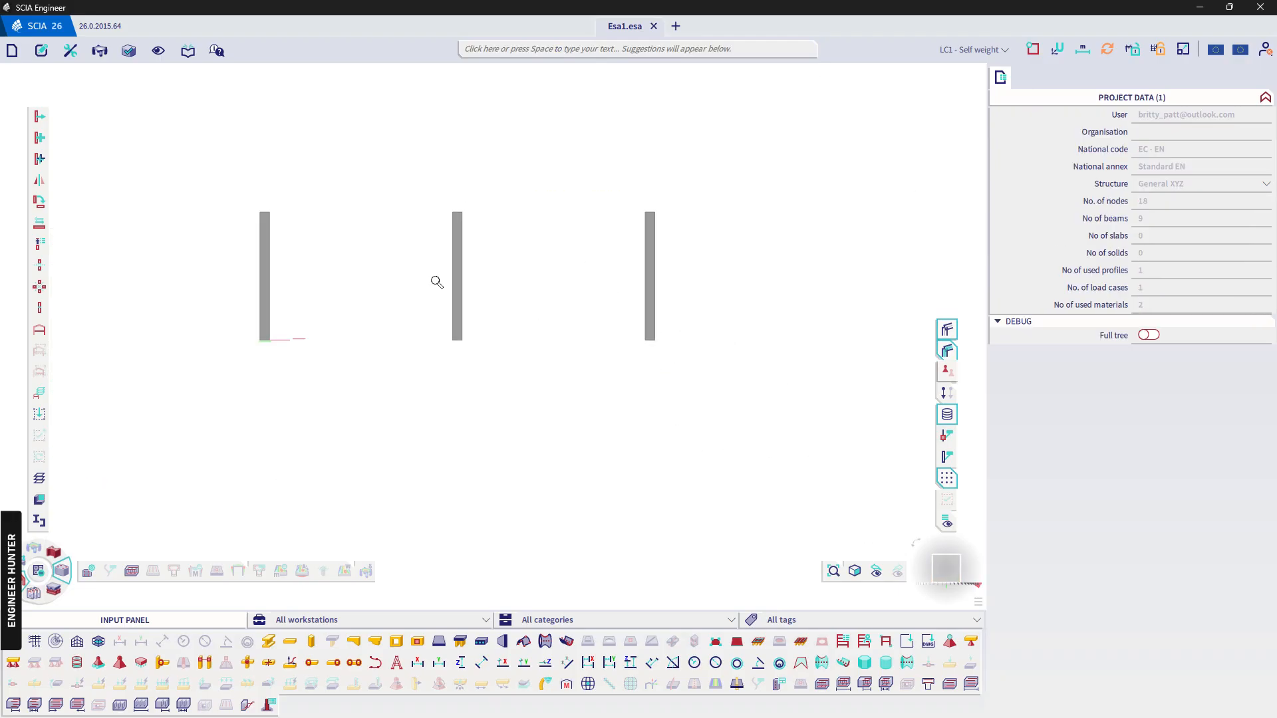
pyautogui.click(141, 663)
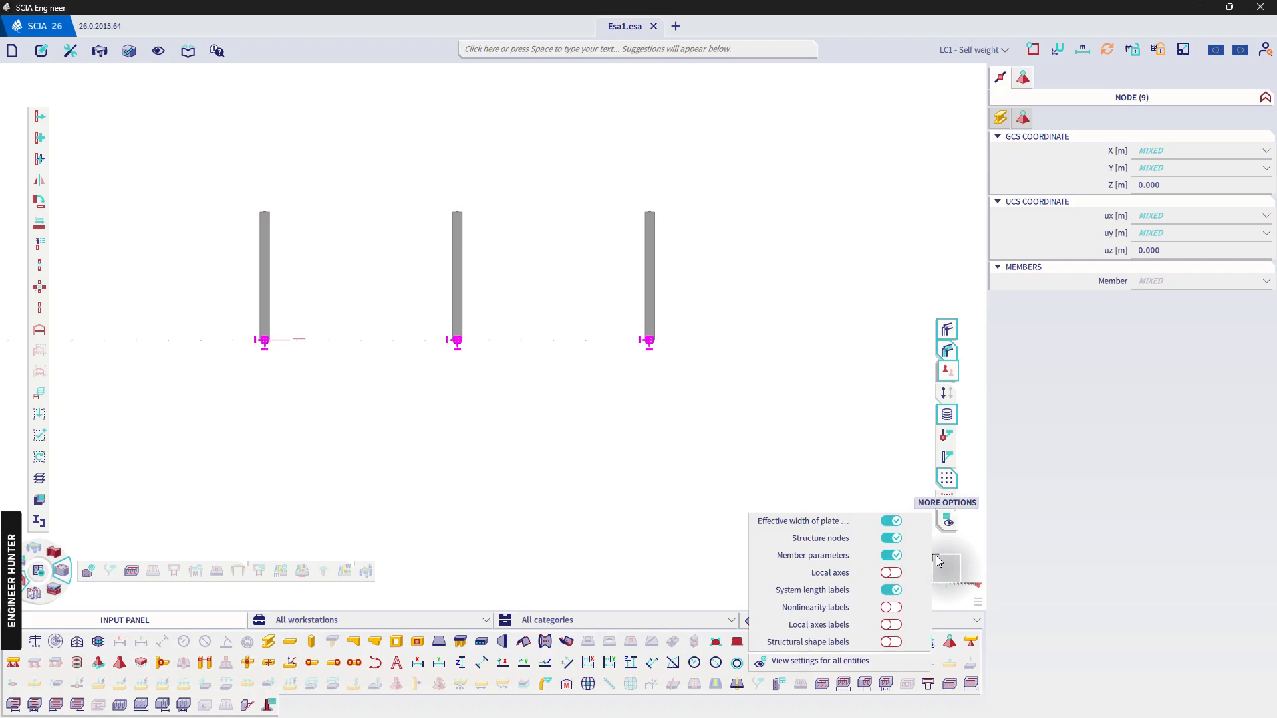
pyautogui.click(931, 558)
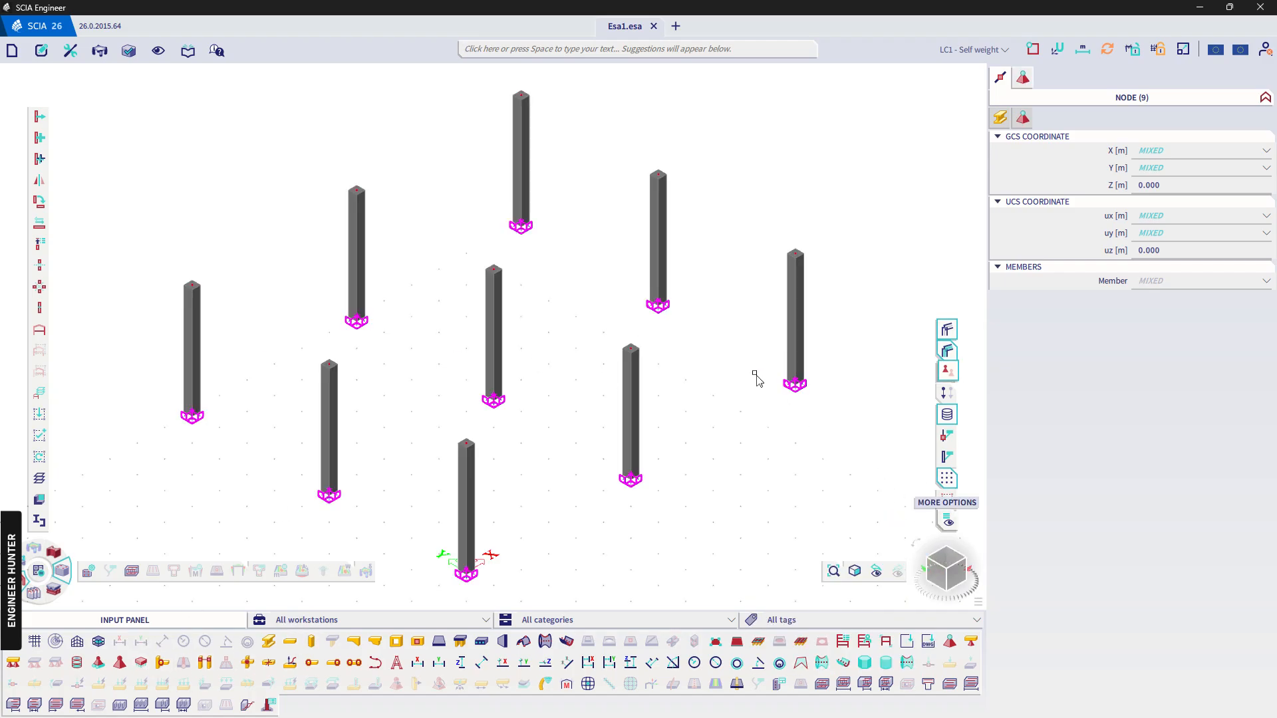
pyautogui.click(685, 340)
# Draw two CS2 500 x 300 beams along the column tops, from the origin column to the far X and far Y corner columns
pyautogui.scroll(-4, 685, 339)
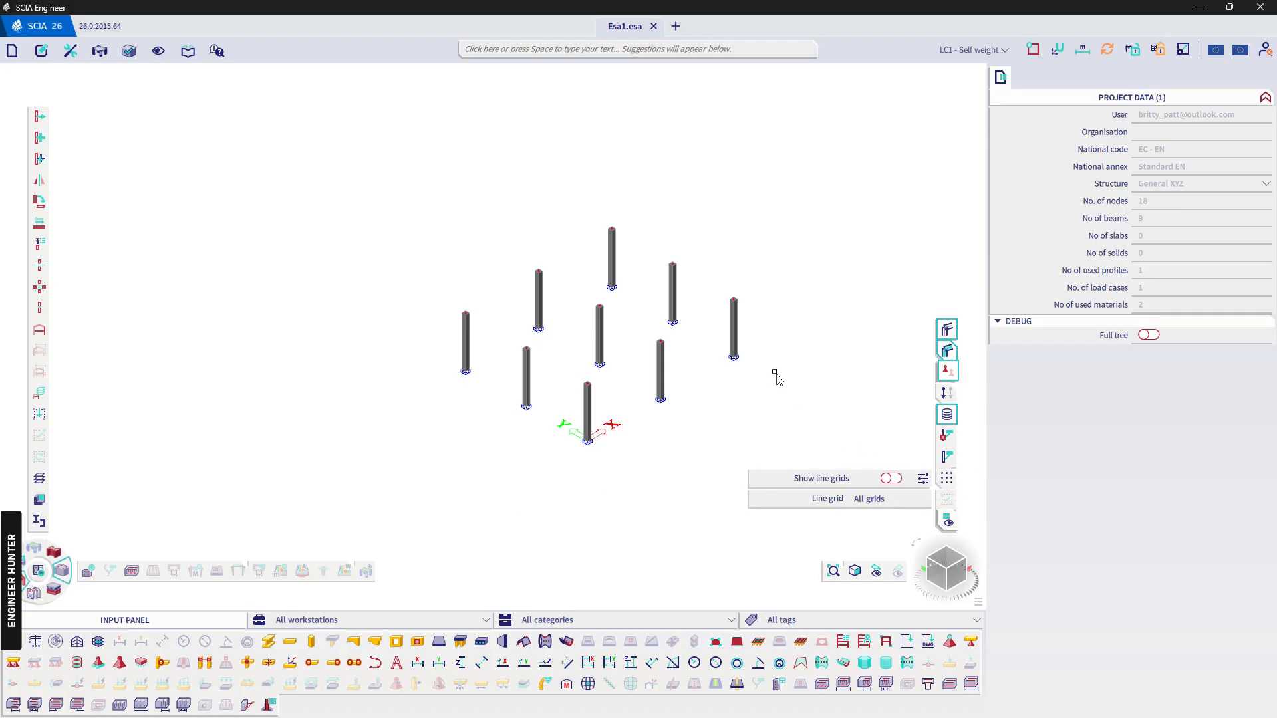
pyautogui.moveTo(777, 377); pyautogui.dragTo(630, 370, button='middle')
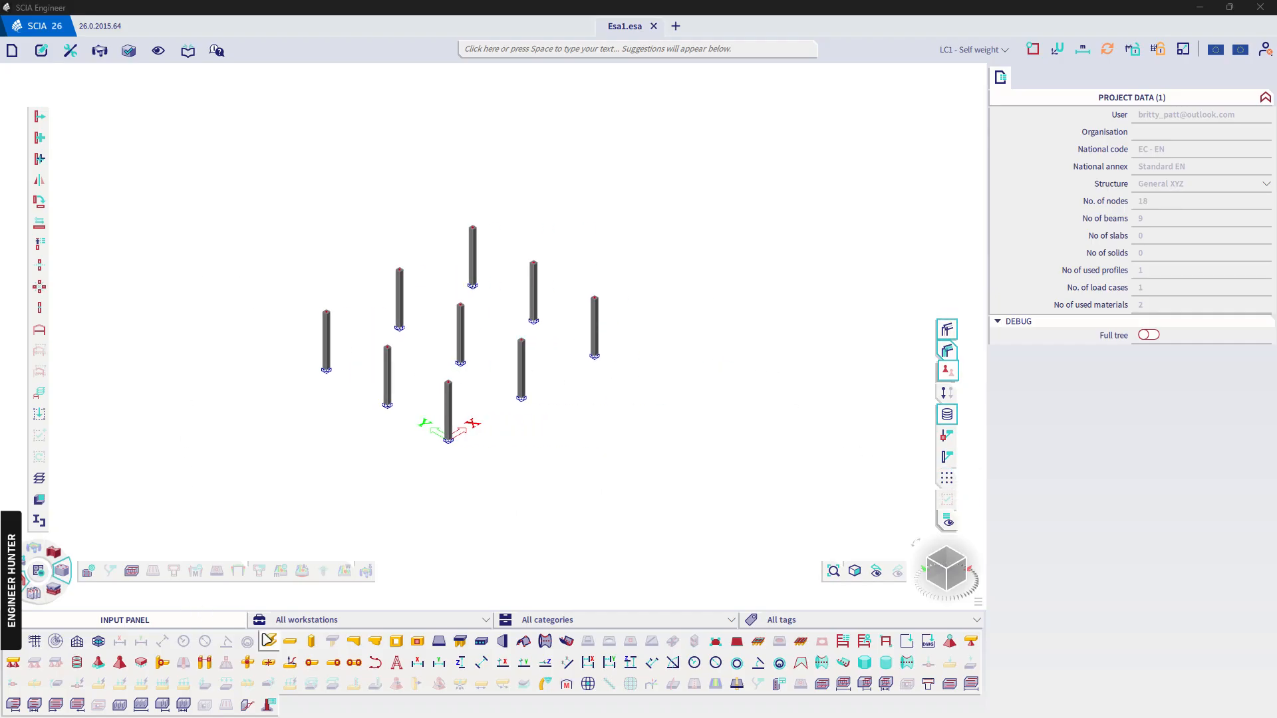
pyautogui.click(291, 642)
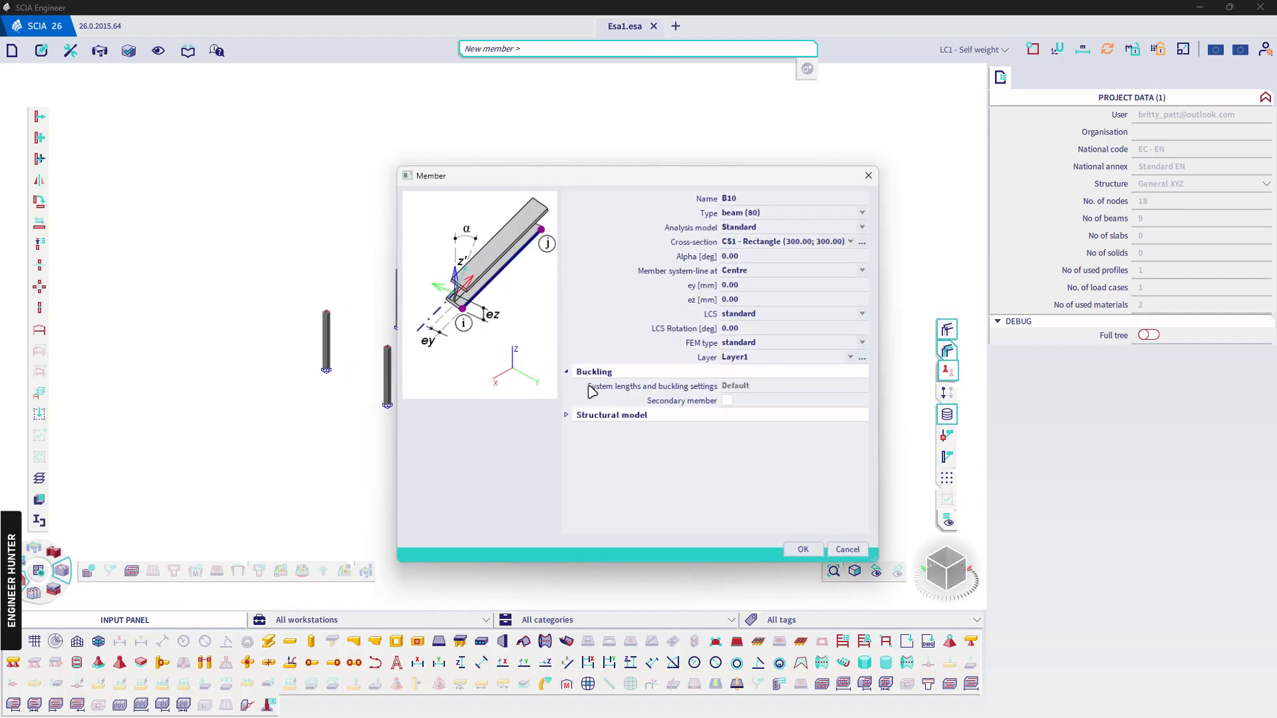
pyautogui.click(805, 241)
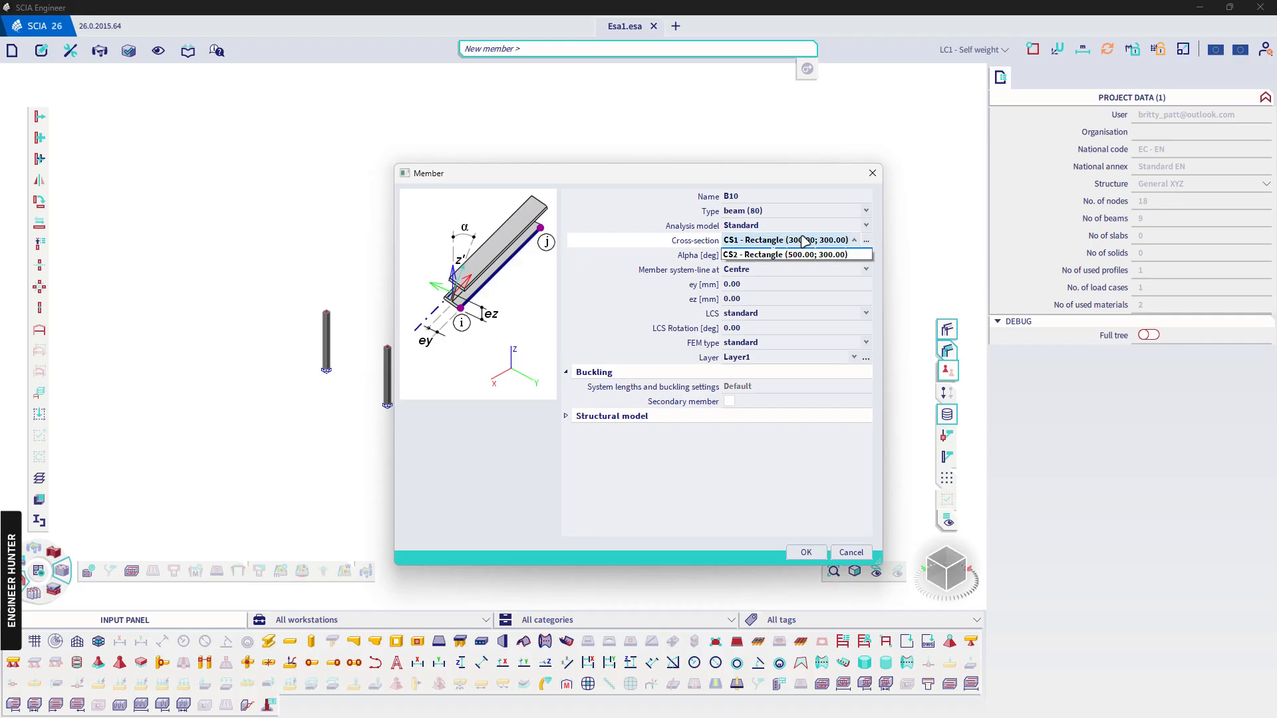
pyautogui.click(765, 268)
pyautogui.click(805, 552)
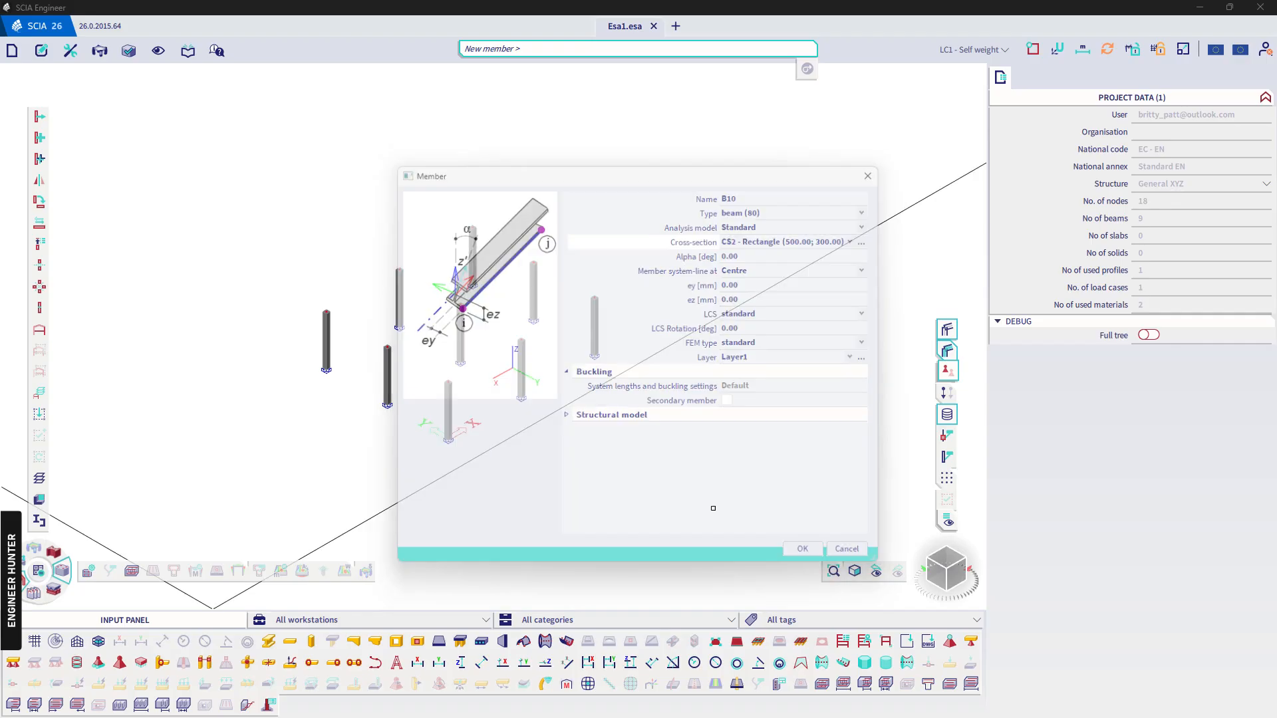
pyautogui.click(449, 381)
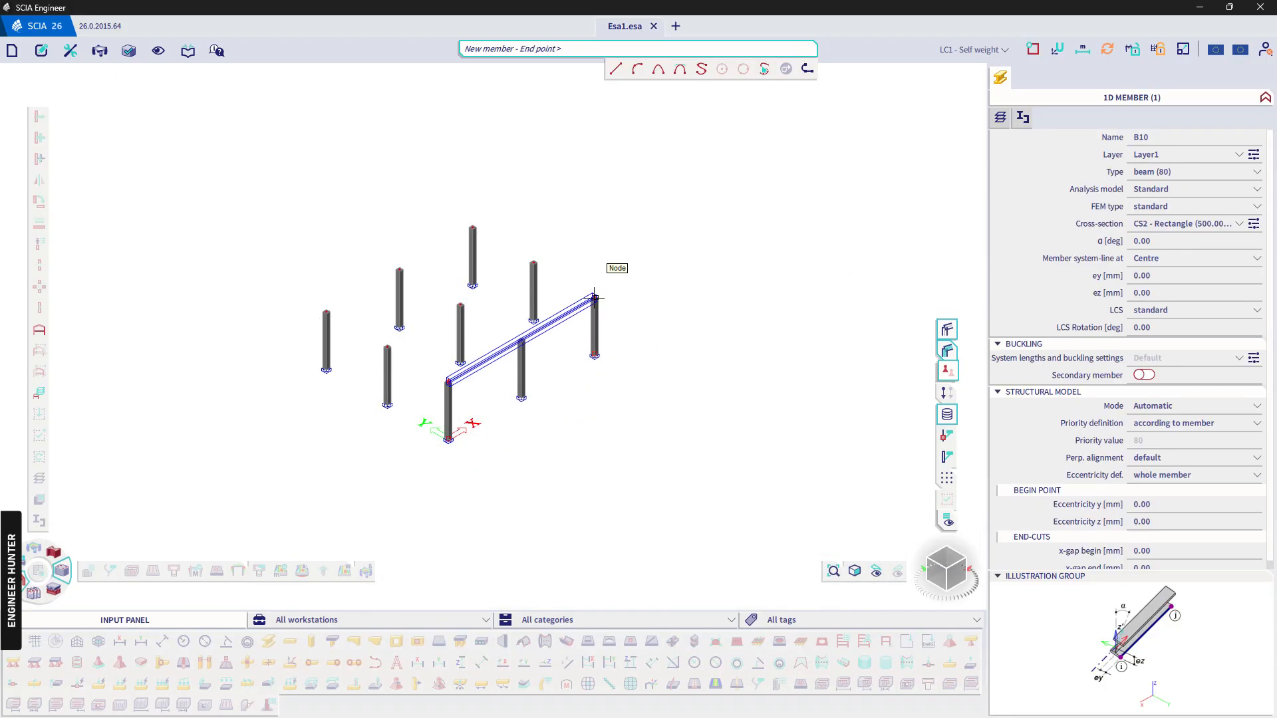
pyautogui.click(593, 298)
pyautogui.click(449, 381)
pyautogui.click(326, 311)
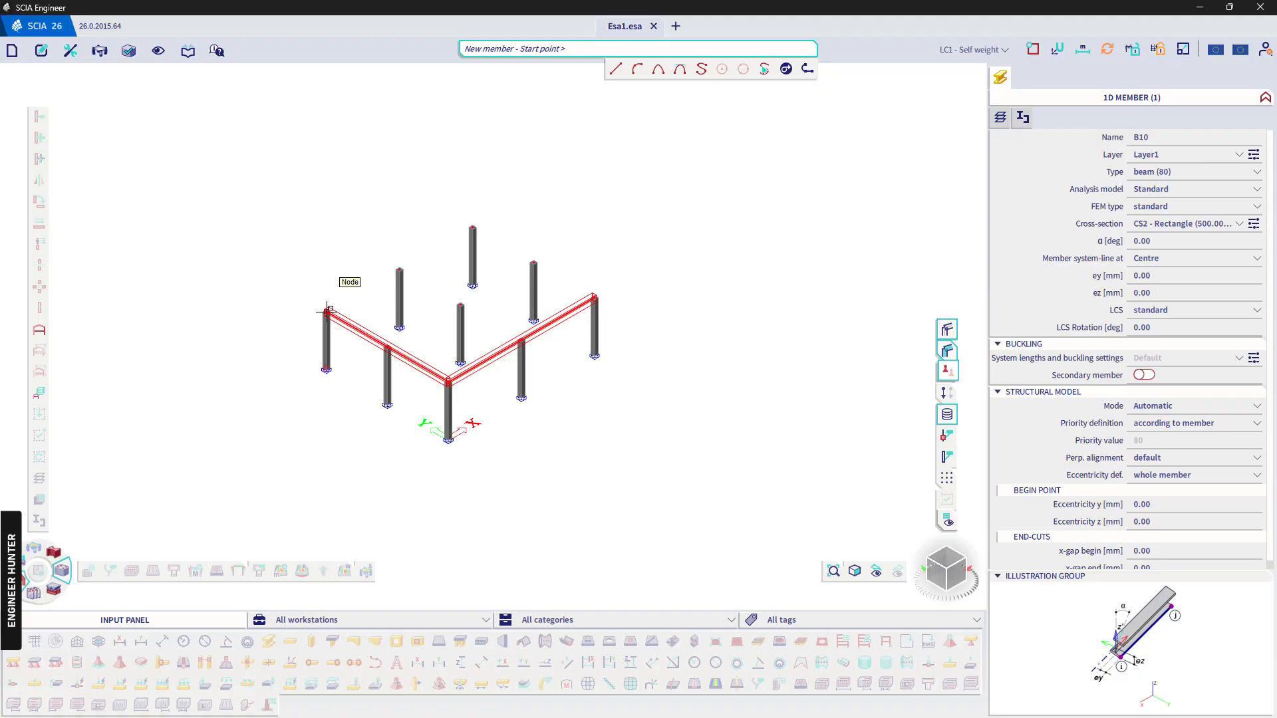
# Copy the X-direction beam from the origin column top to the middle and far column rows along Y
pyautogui.press('Escape')
pyautogui.press('Escape')
pyautogui.click(475, 384)
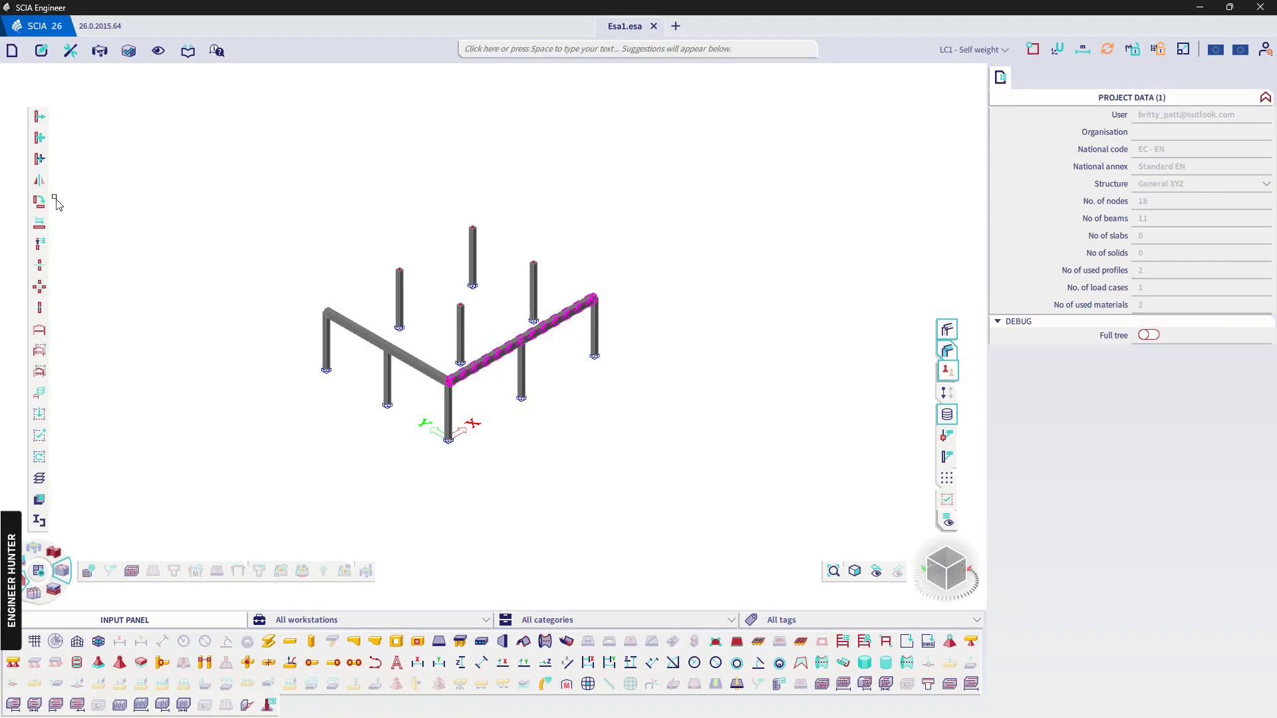
pyautogui.click(39, 137)
pyautogui.click(448, 384)
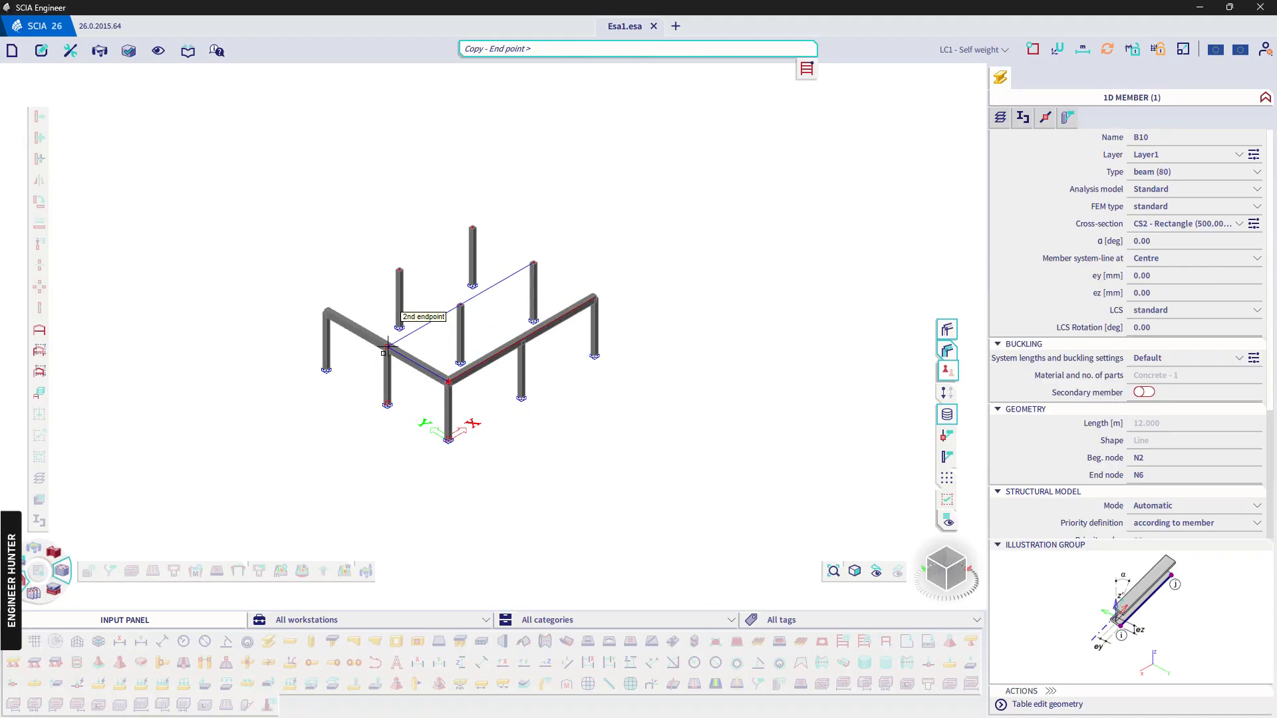
pyautogui.click(327, 311)
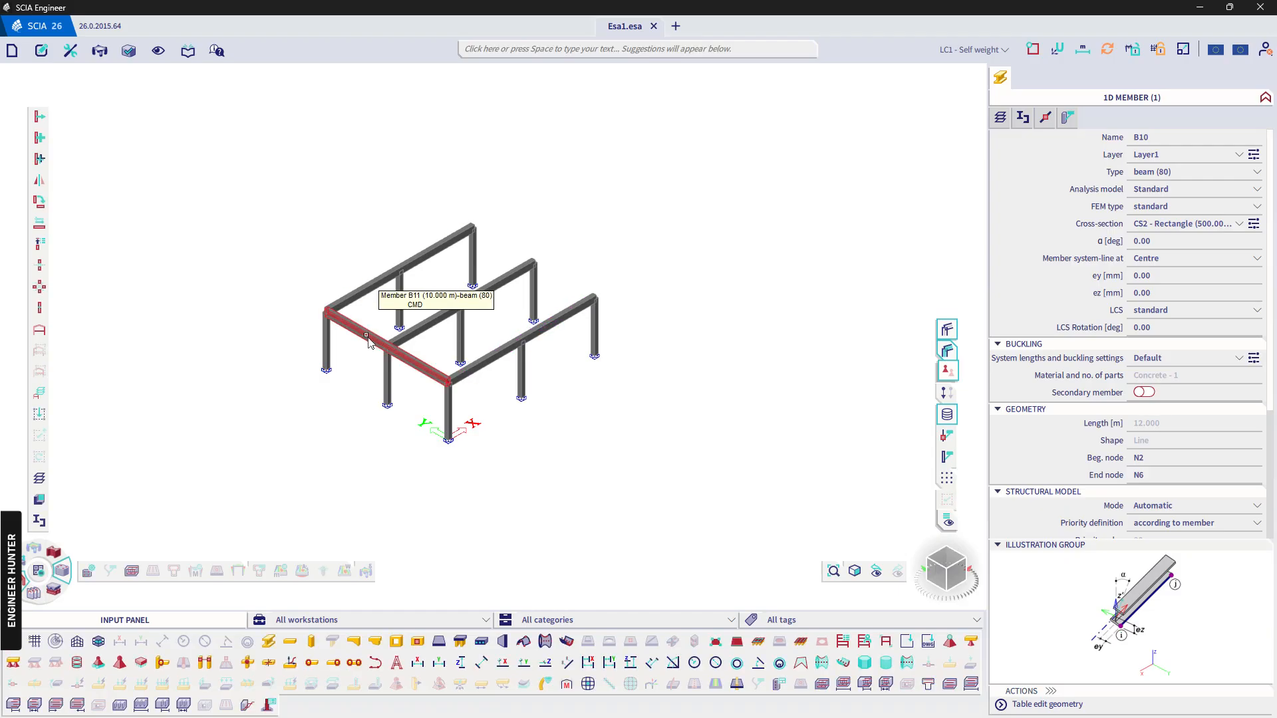
# Copy the Y-direction beam from the origin column top to the middle and far column lines along X
pyautogui.click(449, 382)
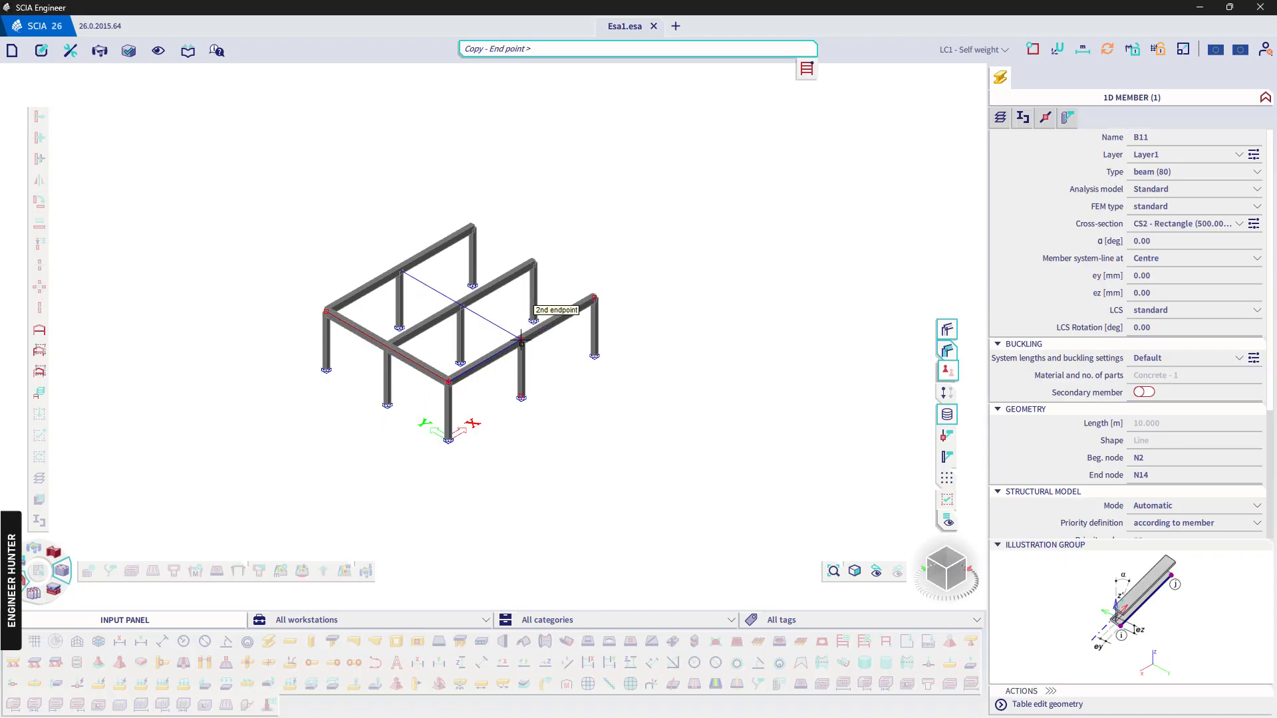
pyautogui.click(521, 340)
pyautogui.click(594, 299)
pyautogui.press('Escape')
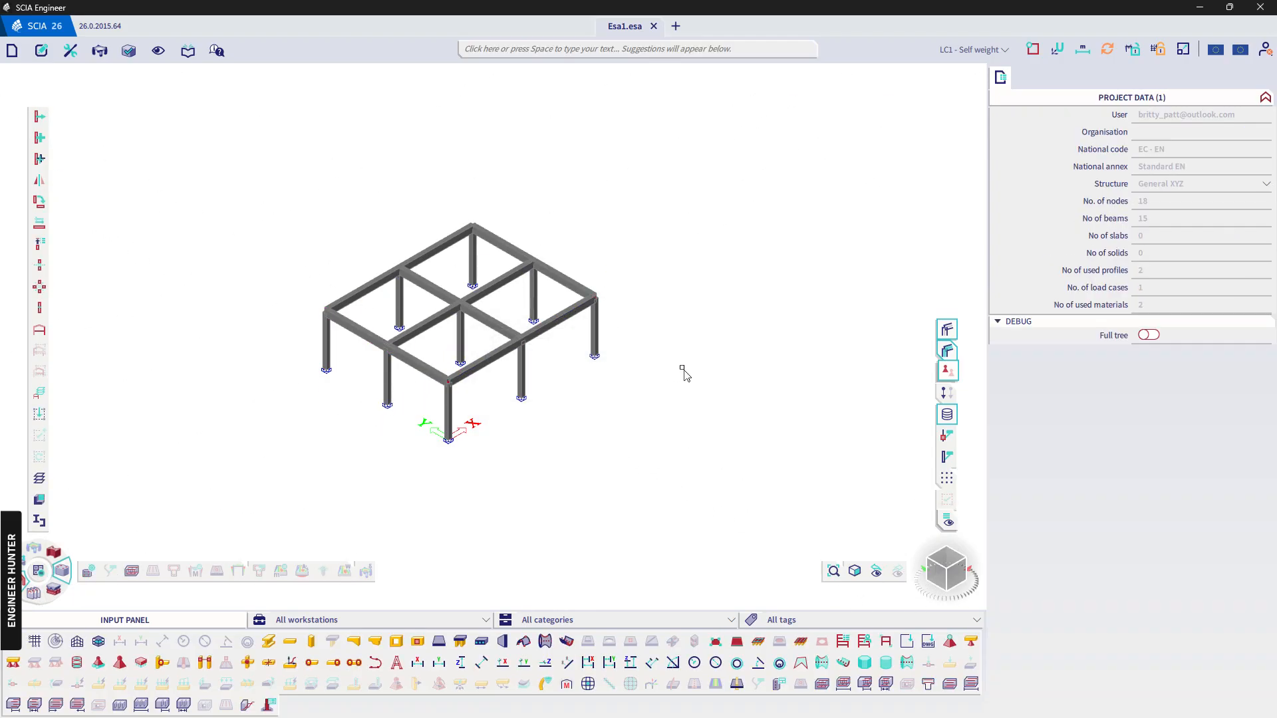
# Set the structure's style and colour in the view parameters to colour by cross-section
pyautogui.rightClick(704, 215)
pyautogui.click(773, 277)
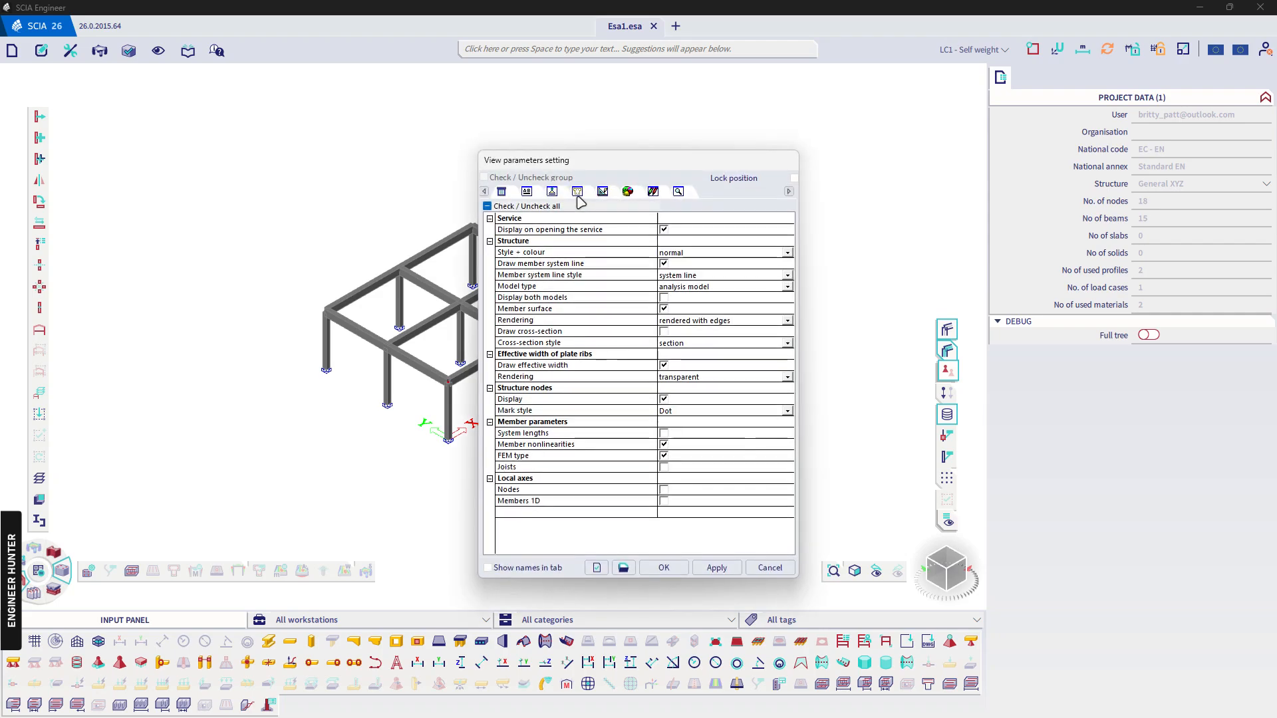
pyautogui.click(697, 252)
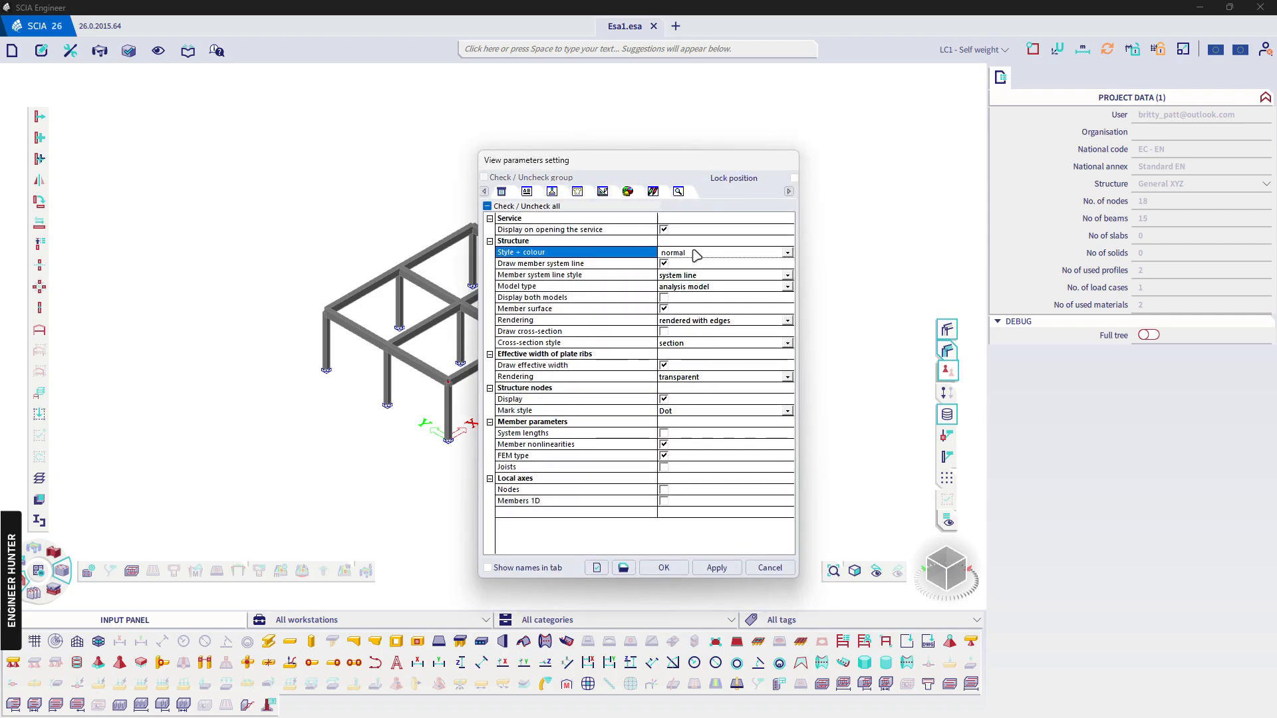
pyautogui.click(695, 253)
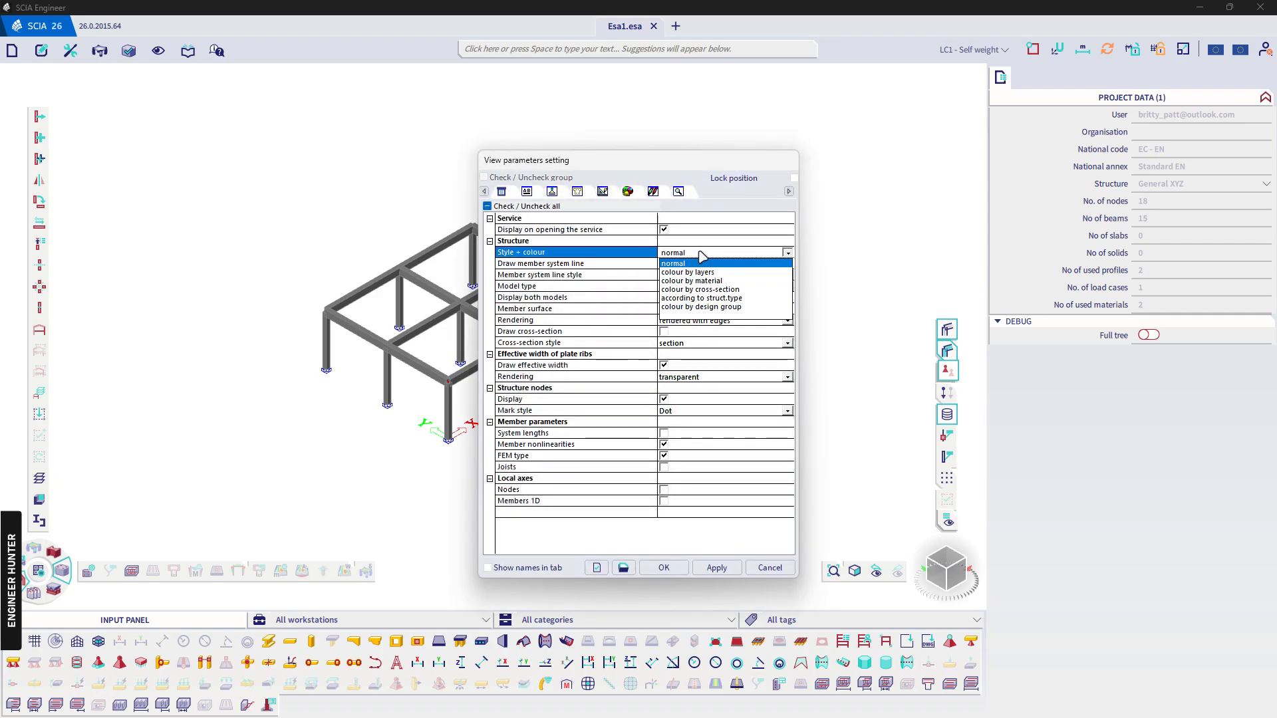
pyautogui.click(699, 290)
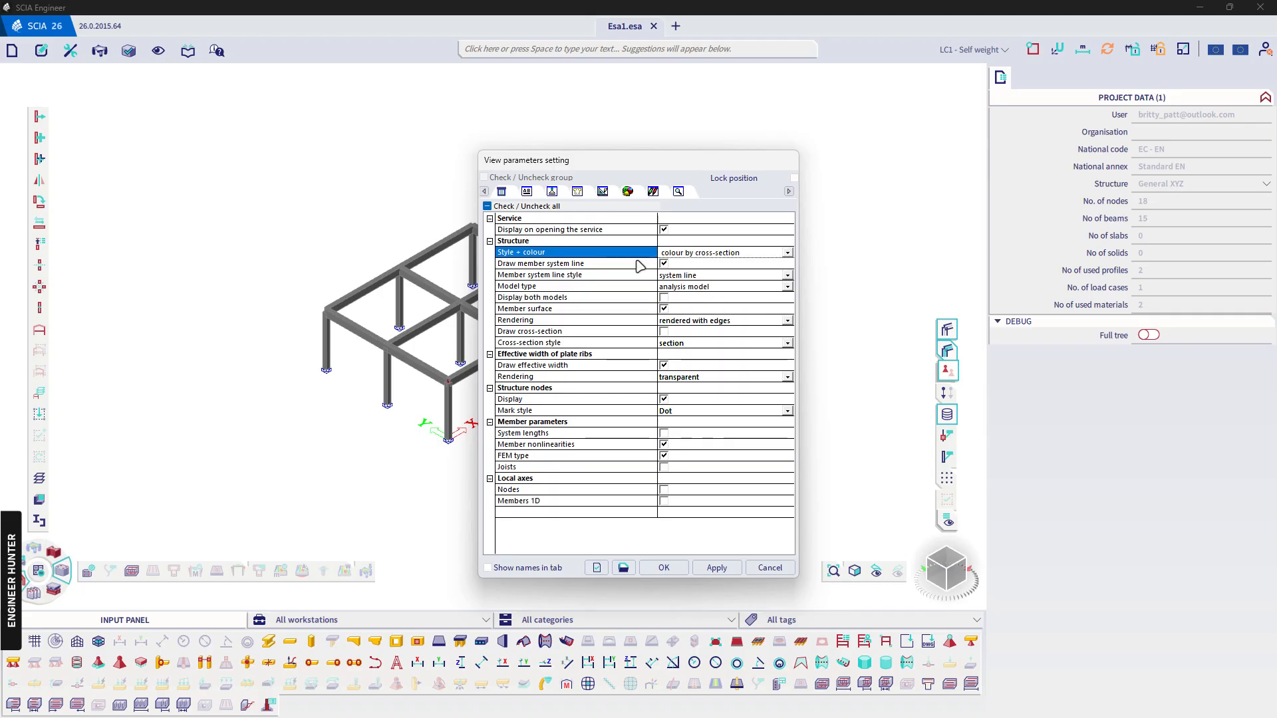
pyautogui.click(716, 567)
pyautogui.click(663, 567)
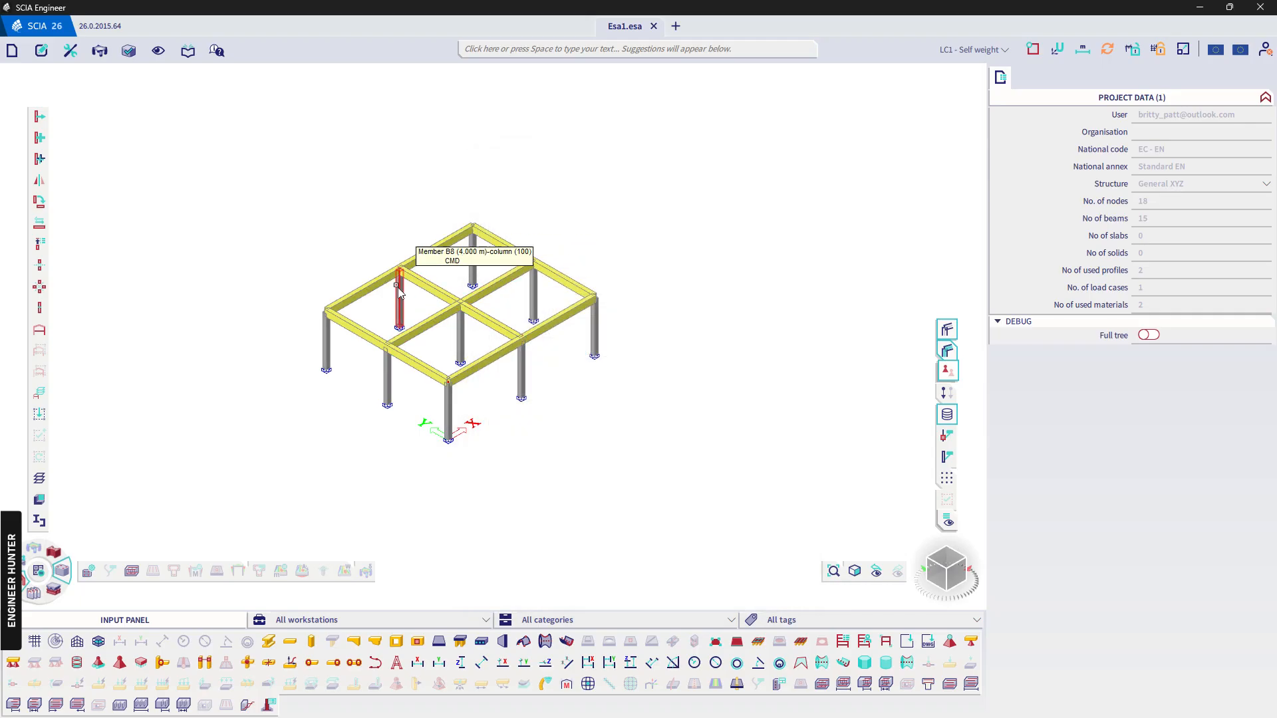
# Draw a 150 mm thick C25/30 plate through the four outer corner nodes of the beam grid and clear the selection
pyautogui.moveTo(696, 445)
pyautogui.mouseDown(button='middle')
pyautogui.moveTo(691, 420)
pyautogui.moveTo(695, 439)
pyautogui.mouseUp(button='middle')
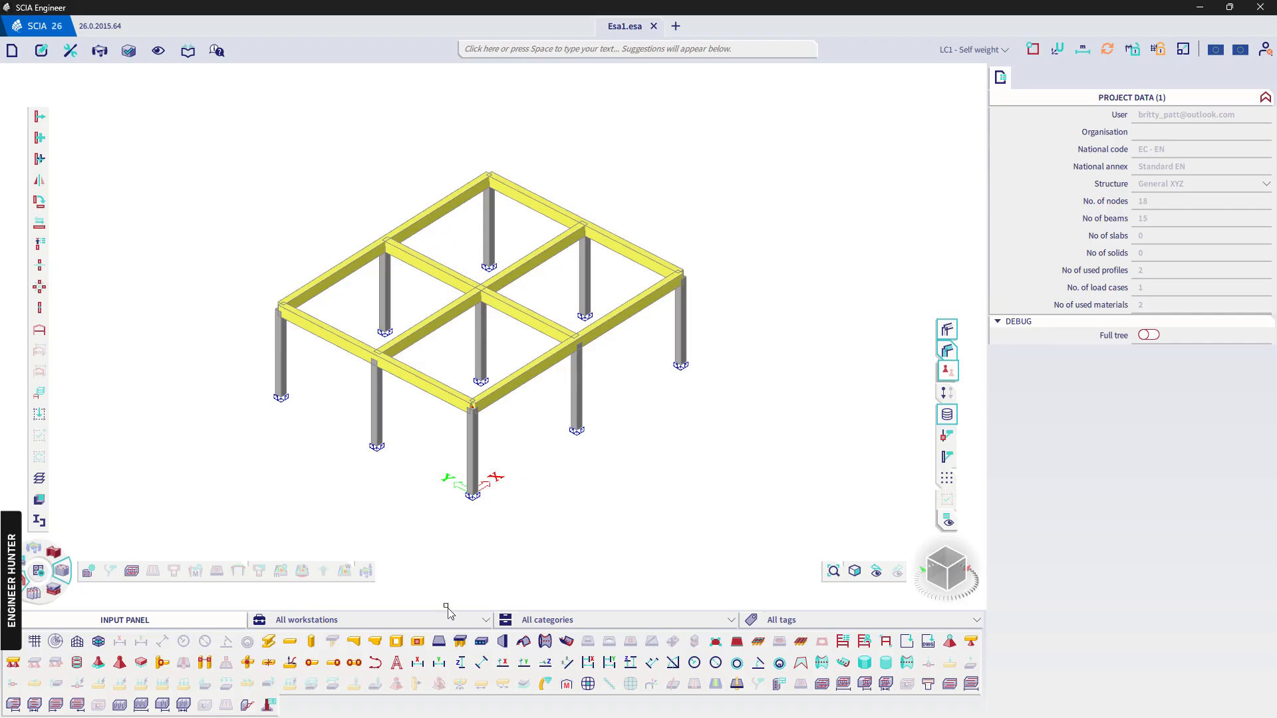
pyautogui.click(439, 642)
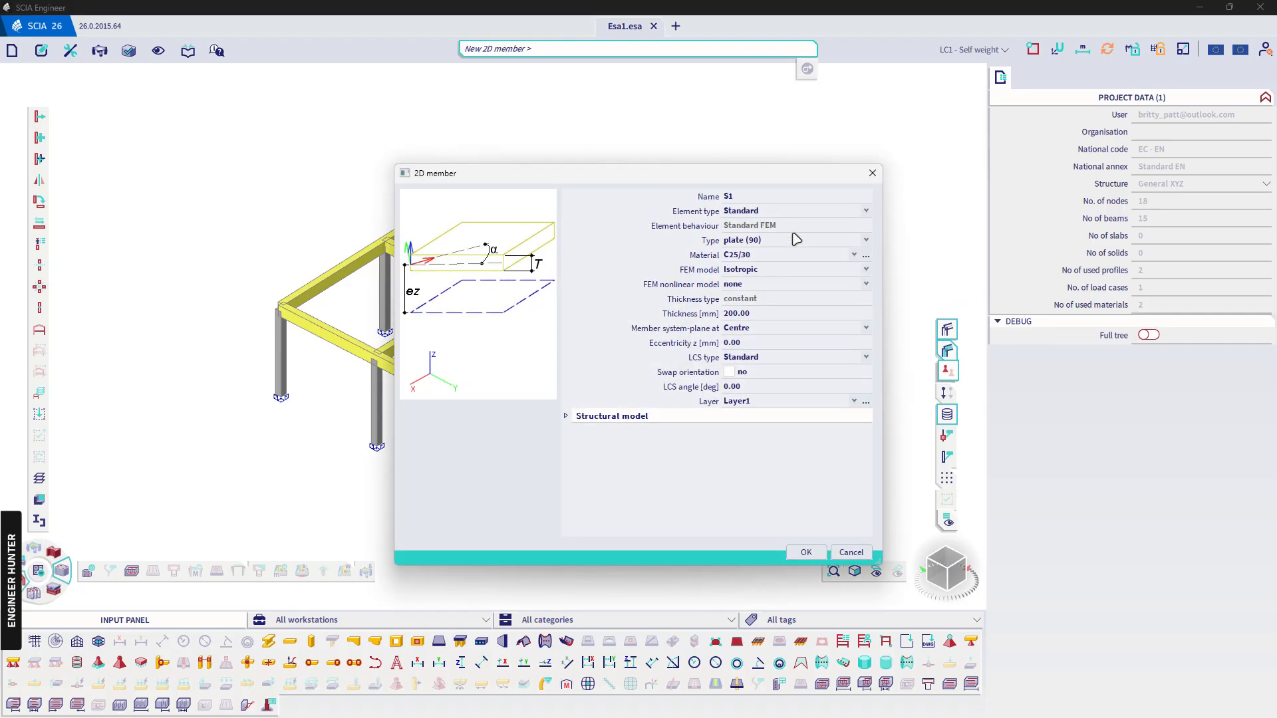
pyautogui.click(749, 313)
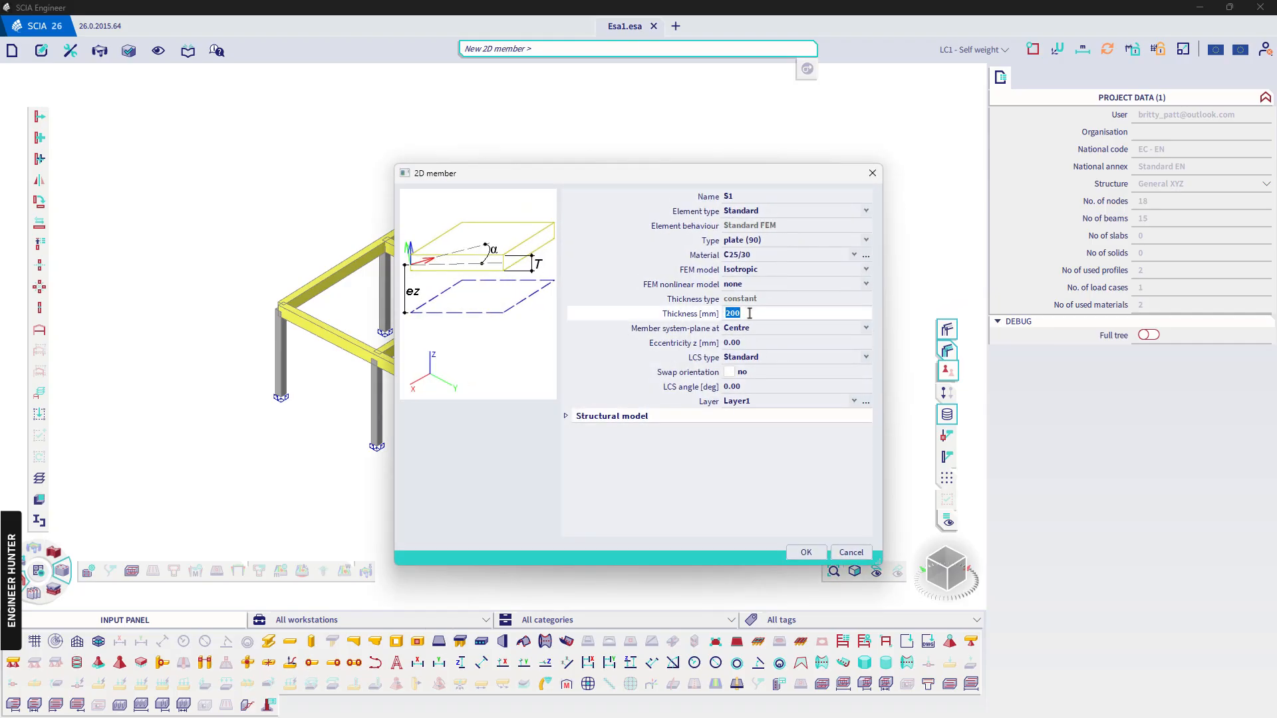
pyautogui.write('150')
pyautogui.press('Return')
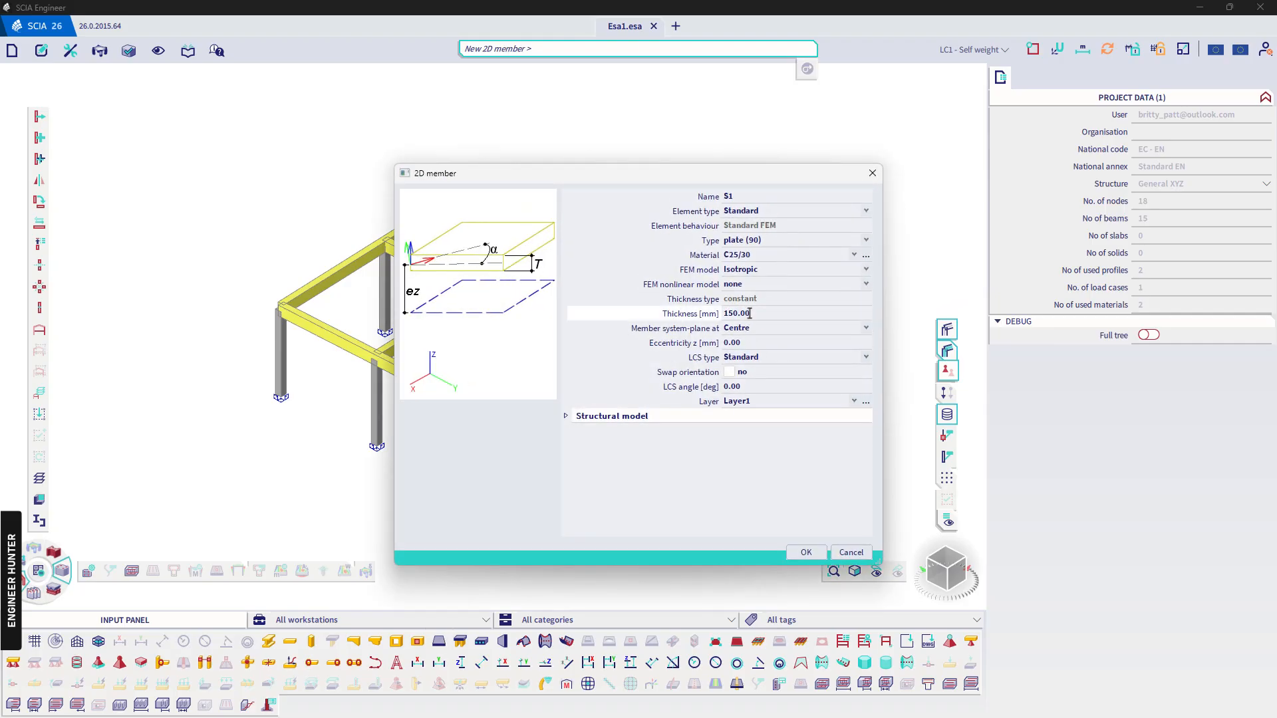
pyautogui.click(806, 553)
pyautogui.click(473, 406)
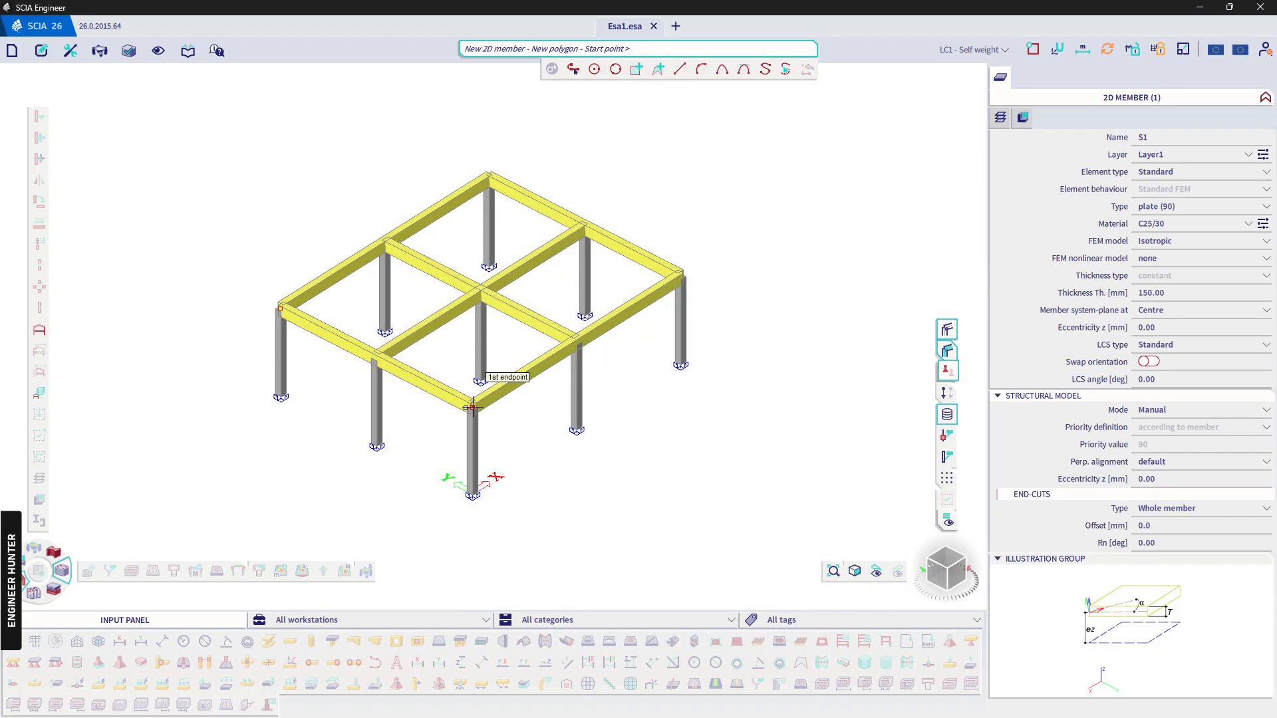
pyautogui.click(680, 275)
pyautogui.click(488, 179)
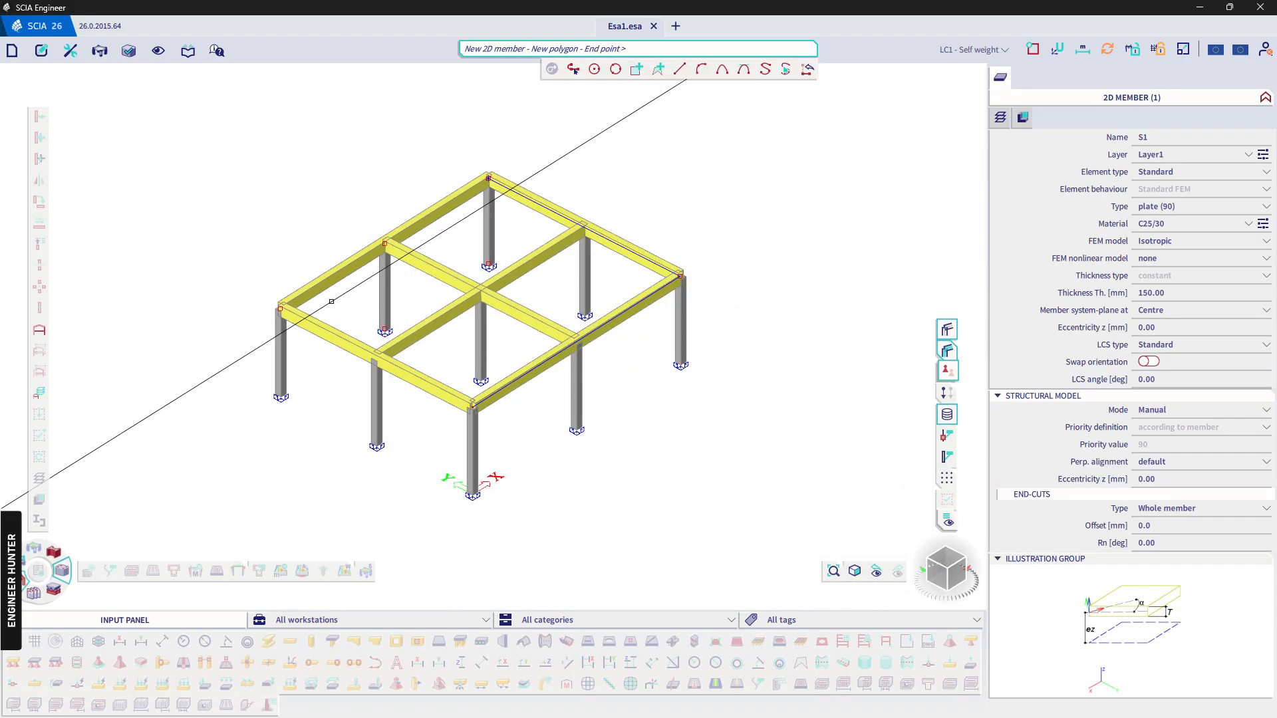
pyautogui.click(281, 307)
pyautogui.press('Escape')
pyautogui.press('Escape')
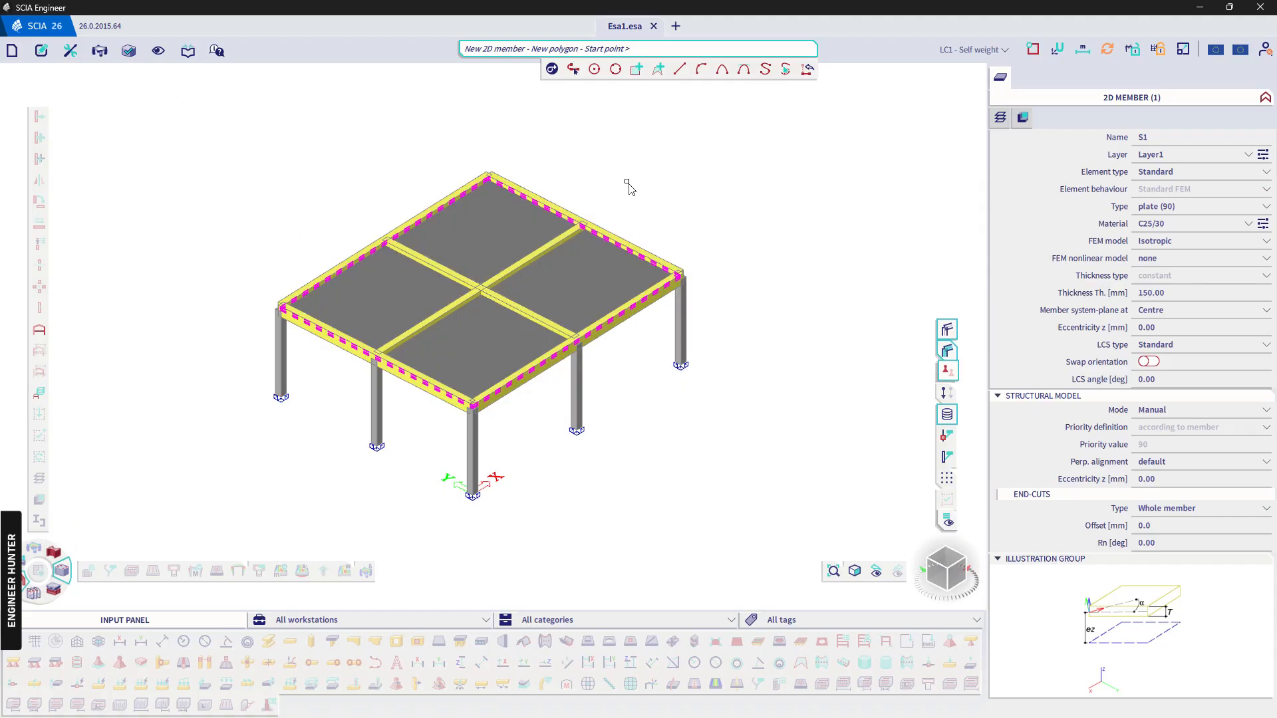
pyautogui.moveTo(667, 388)
pyautogui.keyDown('ctrl'); pyautogui.mouseDown(button='right')
pyautogui.moveTo(665, 359)
pyautogui.moveTo(664, 407)
pyautogui.moveTo(667, 391)
pyautogui.mouseUp(button='right'); pyautogui.keyUp('ctrl')
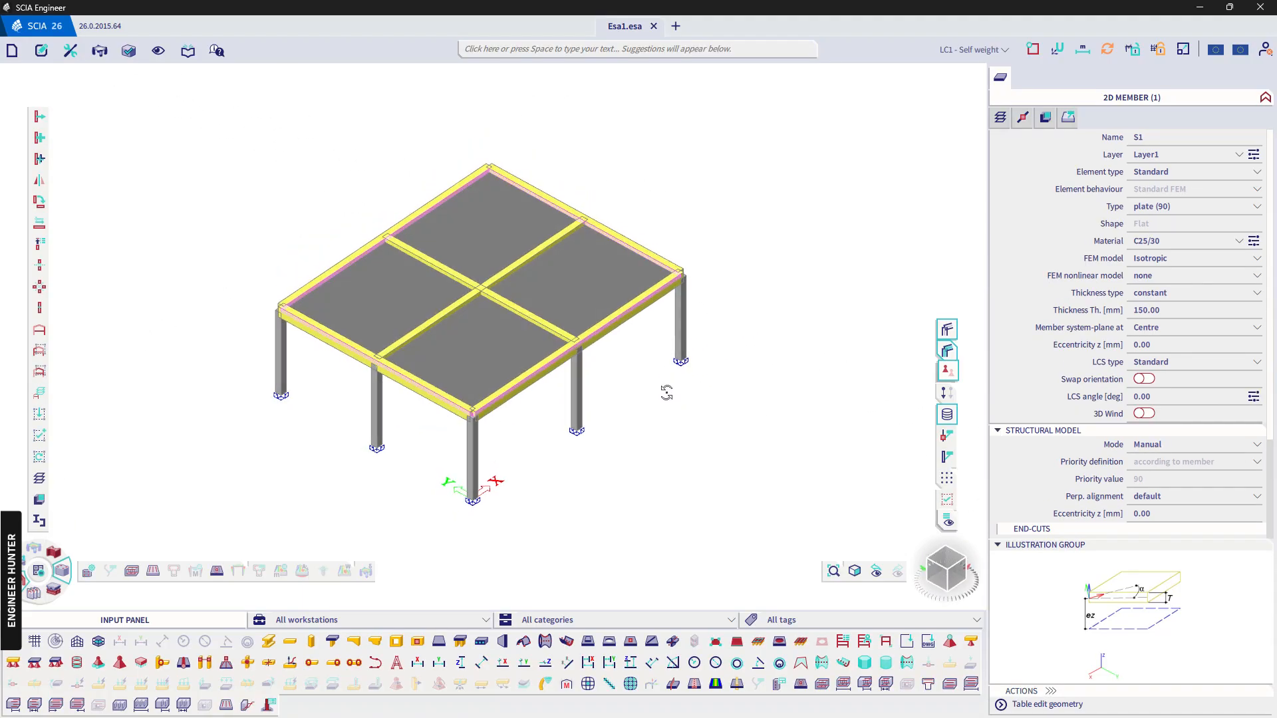
pyautogui.press('Escape')
# Select all beams and columns and break them at their intersections, checking one resulting beam segment
pyautogui.click(451, 423)
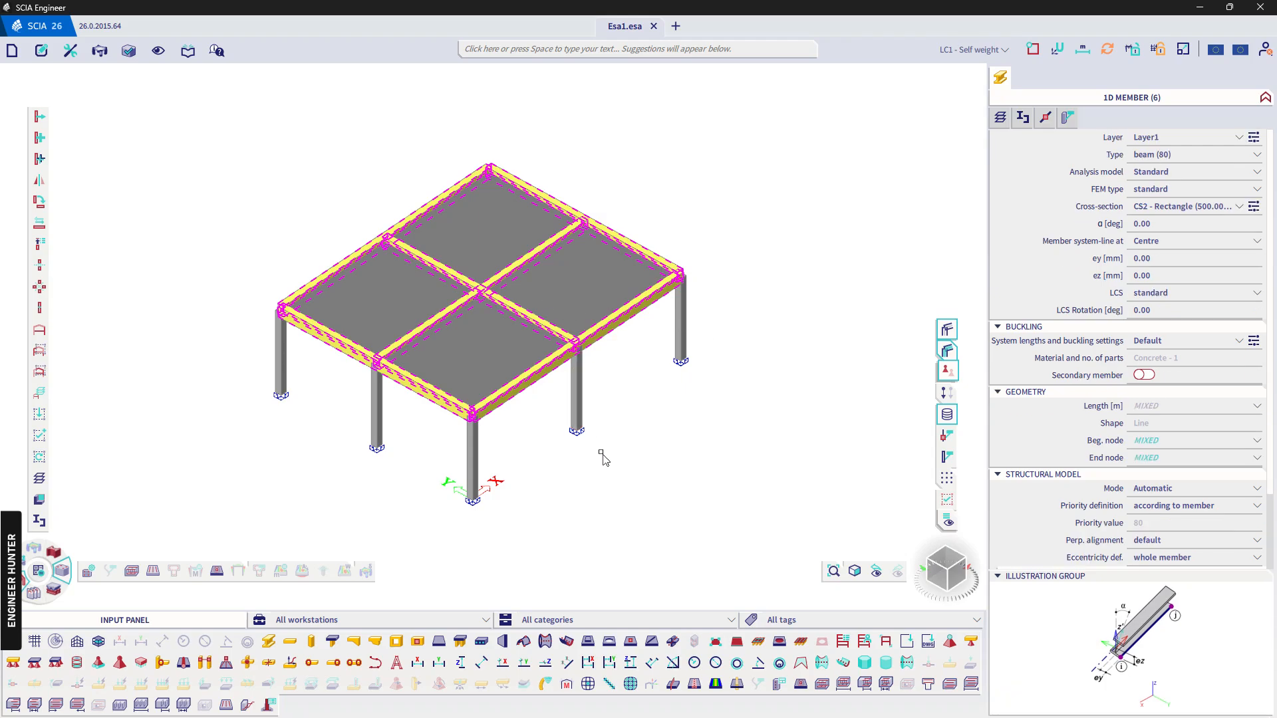
pyautogui.keyDown('ctrl'); pyautogui.moveTo(616, 451); pyautogui.dragTo(610, 413, button='right'); pyautogui.keyUp('ctrl')
pyautogui.moveTo(716, 361); pyautogui.dragTo(228, 339)
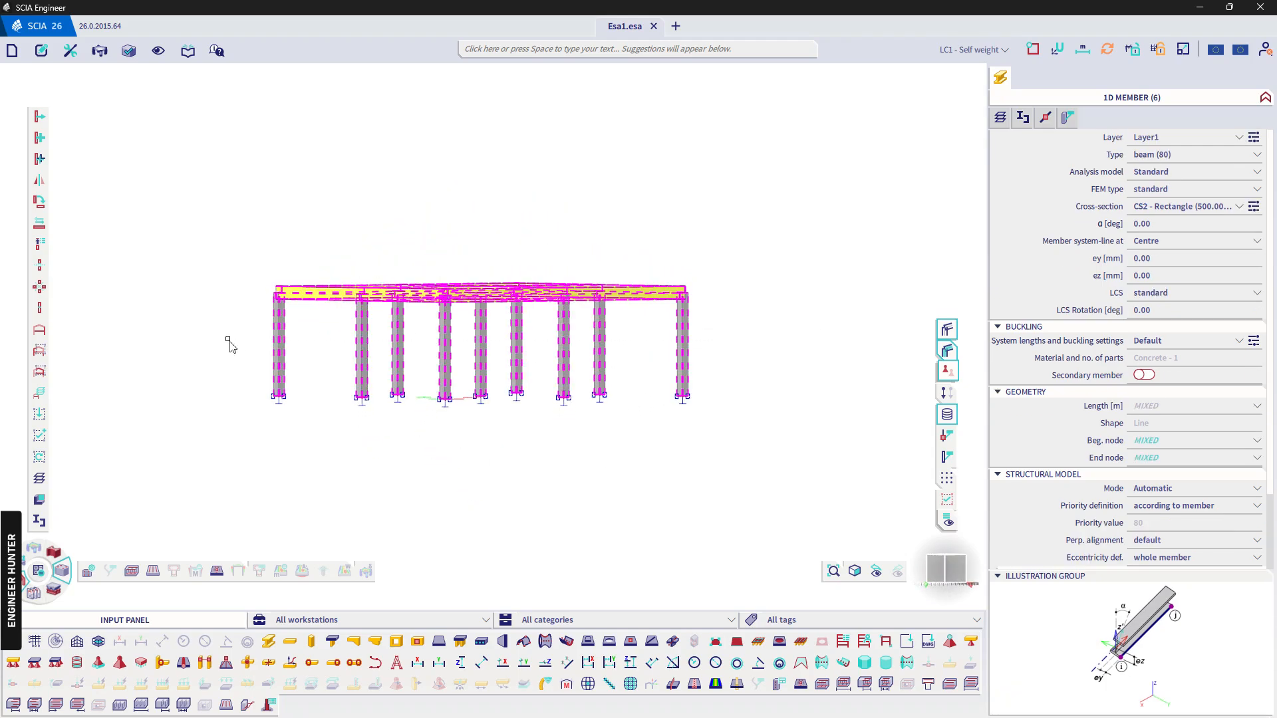
pyautogui.keyDown('ctrl'); pyautogui.moveTo(411, 418); pyautogui.dragTo(419, 459, button='right'); pyautogui.keyUp('ctrl')
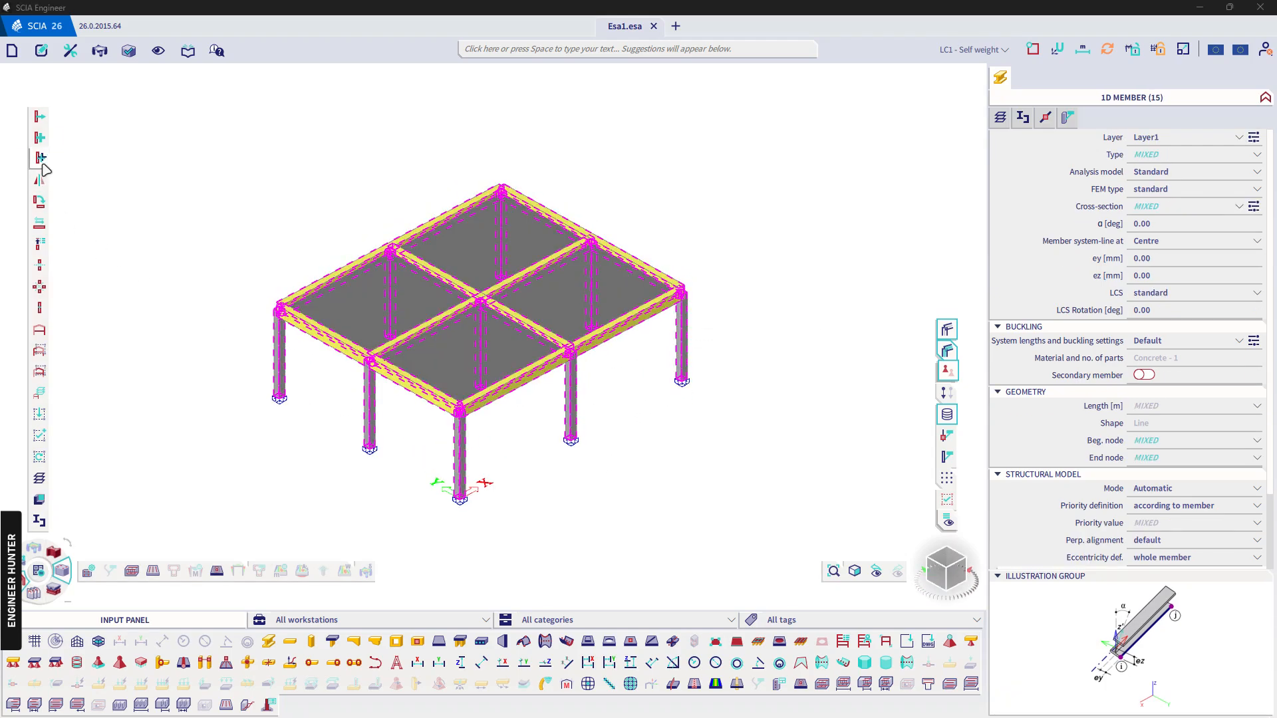
pyautogui.click(41, 290)
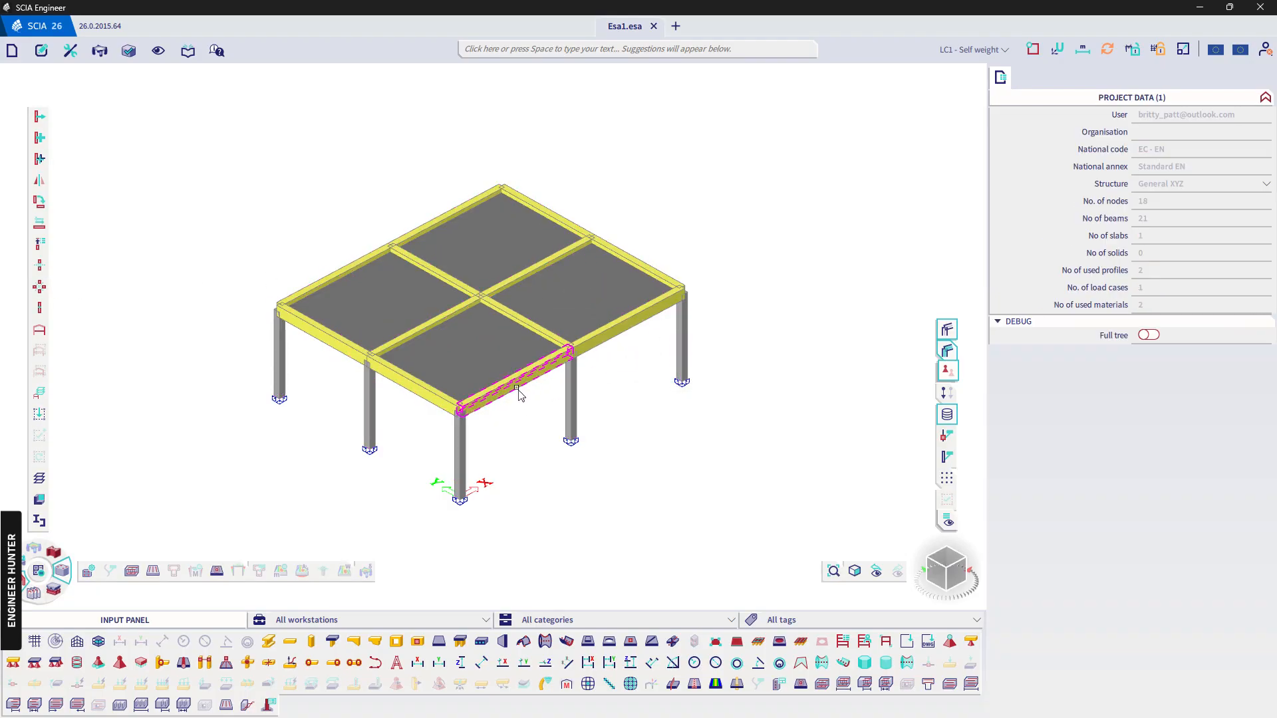
pyautogui.click(521, 395)
pyautogui.press('Escape')
pyautogui.keyDown('shift'); pyautogui.moveTo(656, 405); pyautogui.dragTo(625, 394, button='middle'); pyautogui.keyUp('shift')
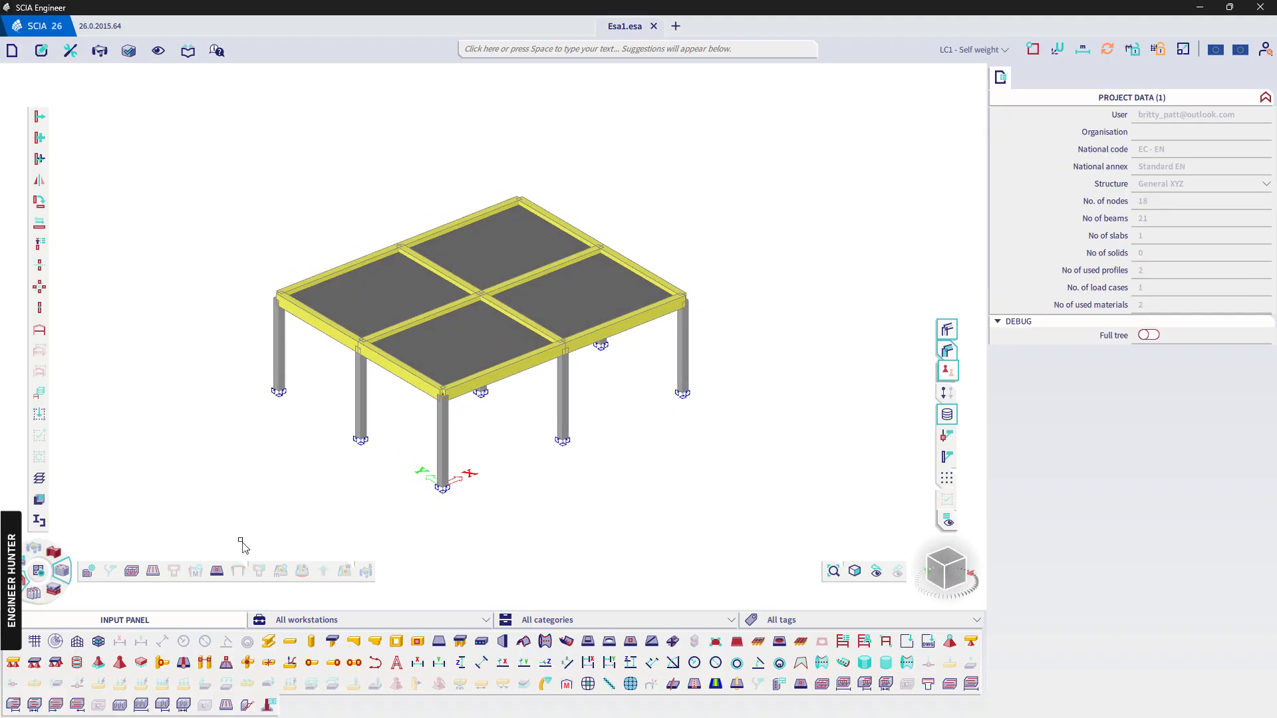
# Add a permanent load case with the description SDL in the load case manager
pyautogui.click(28, 553)
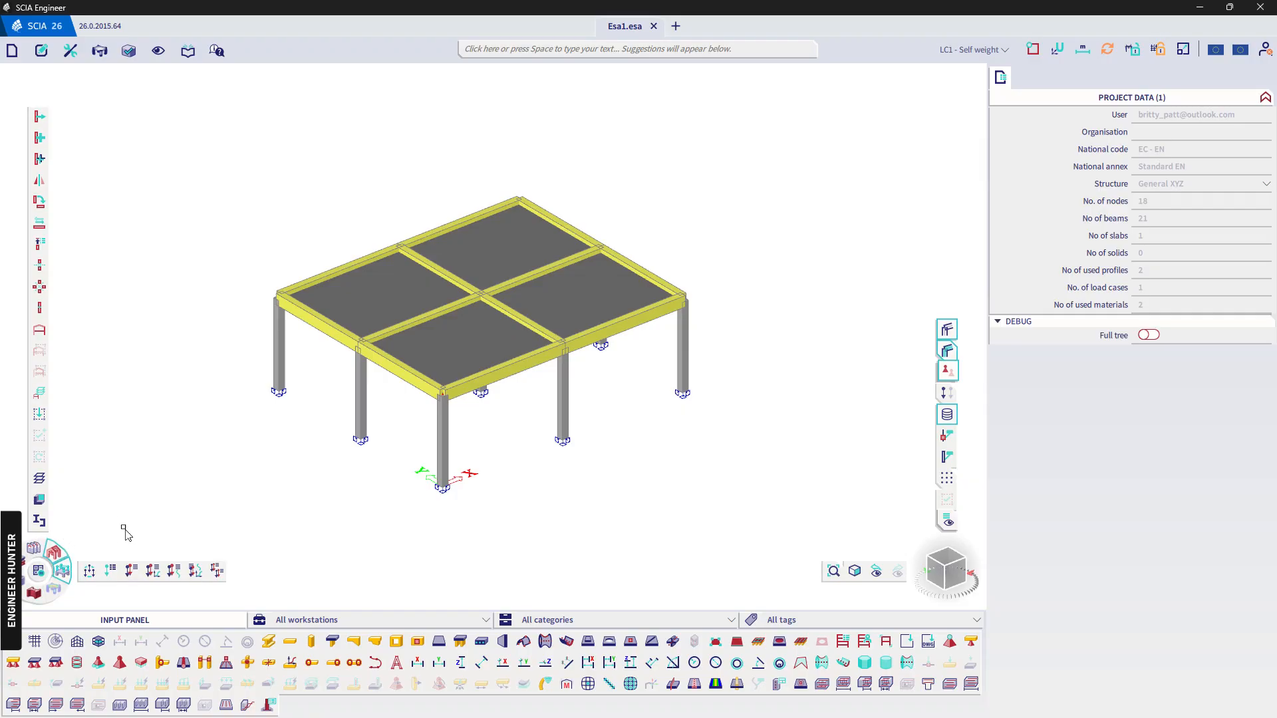
pyautogui.click(109, 570)
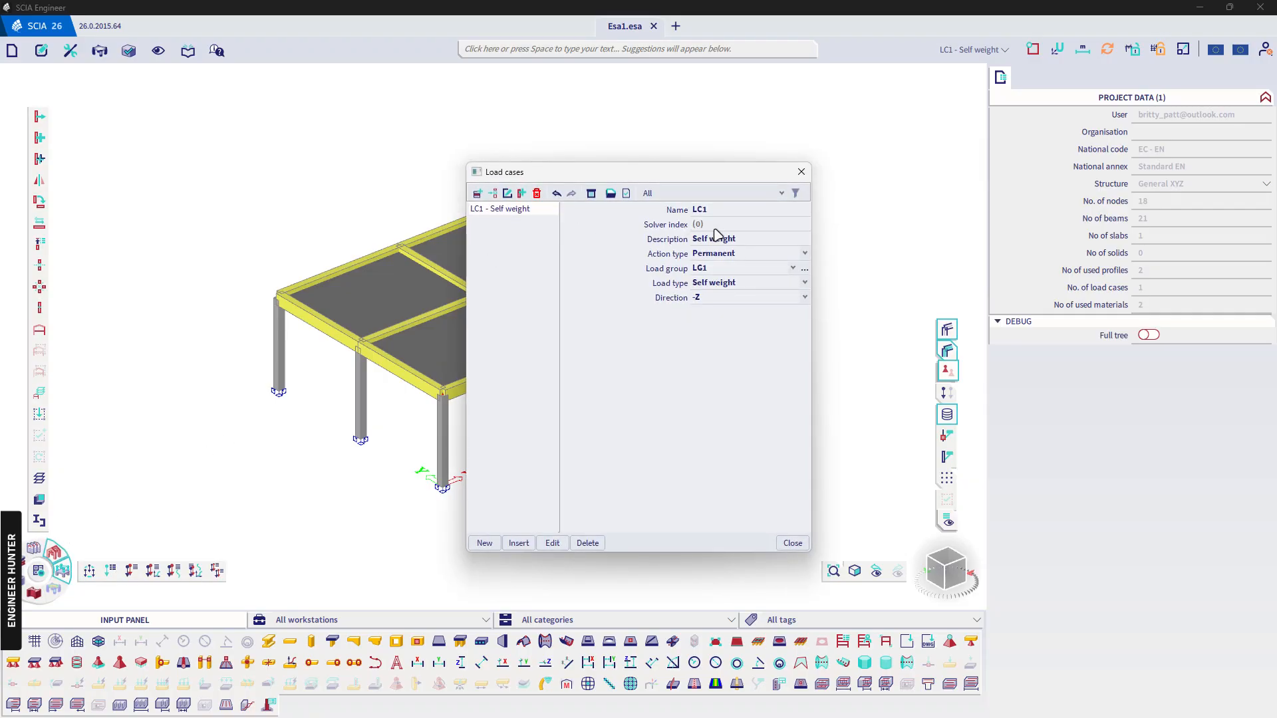
pyautogui.click(485, 542)
pyautogui.click(740, 241)
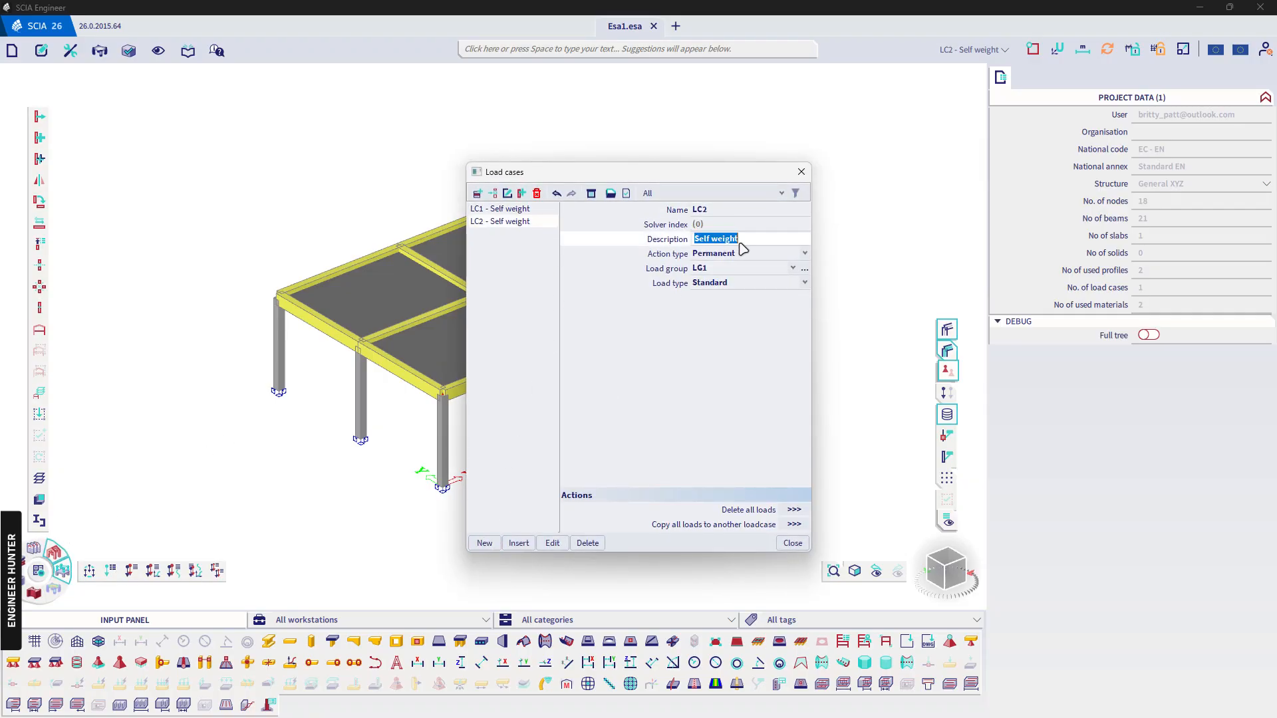
pyautogui.write('SDL')
pyautogui.press('Return')
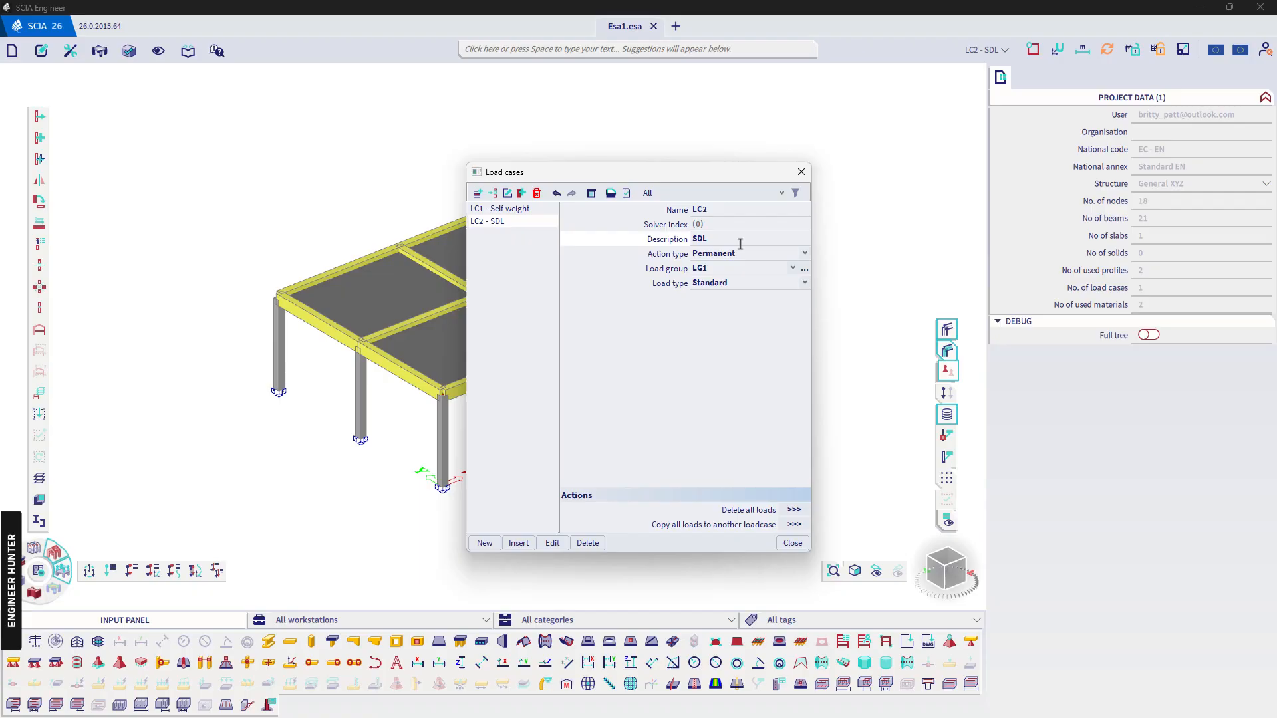
# Add another load case described as L and set its action type to Variable
pyautogui.click(485, 542)
pyautogui.click(719, 241)
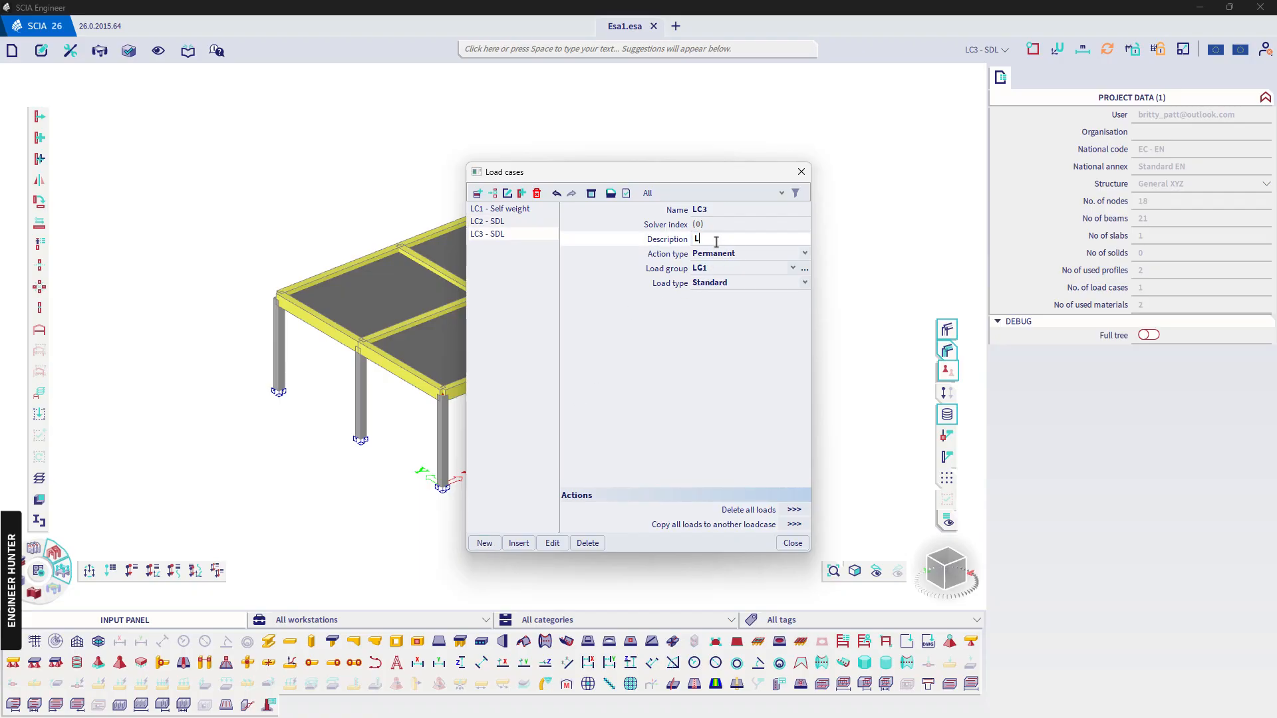
pyautogui.press('Return')
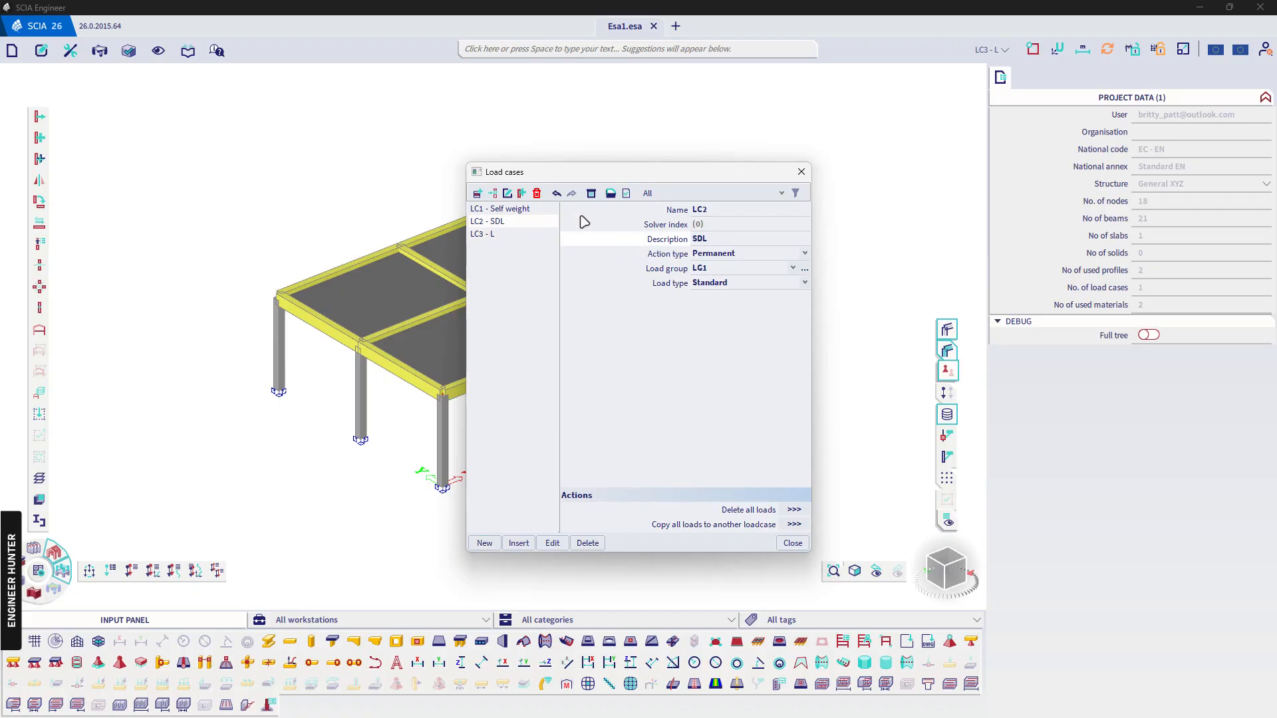
pyautogui.click(509, 234)
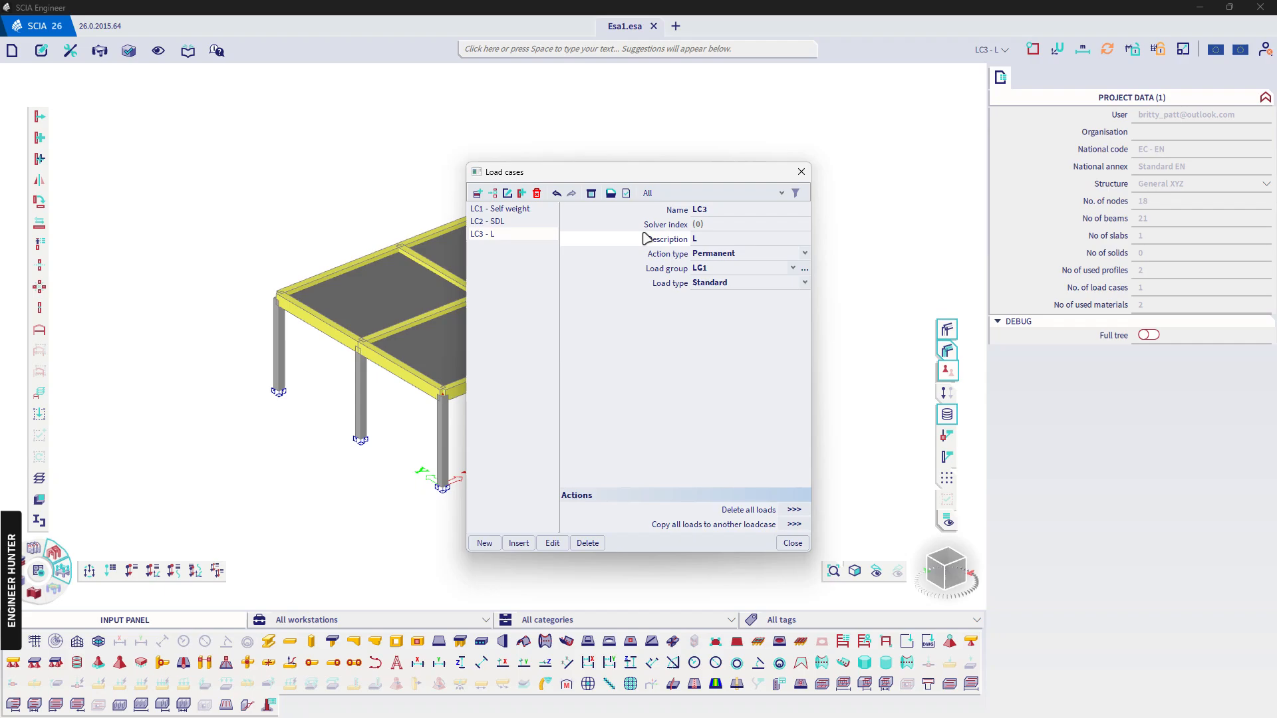
pyautogui.click(766, 257)
pyautogui.click(732, 274)
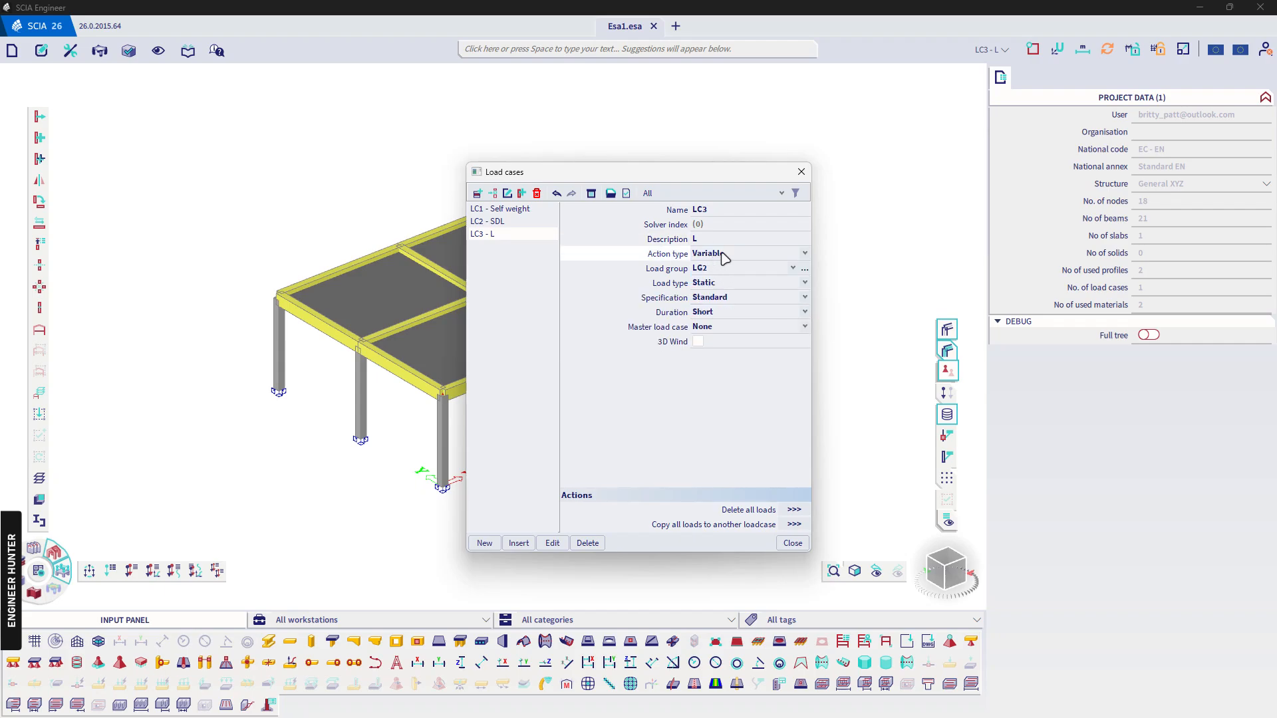
# Set load group LG2's load type to Cat B : Offices and close the load case manager
pyautogui.click(805, 268)
pyautogui.click(720, 270)
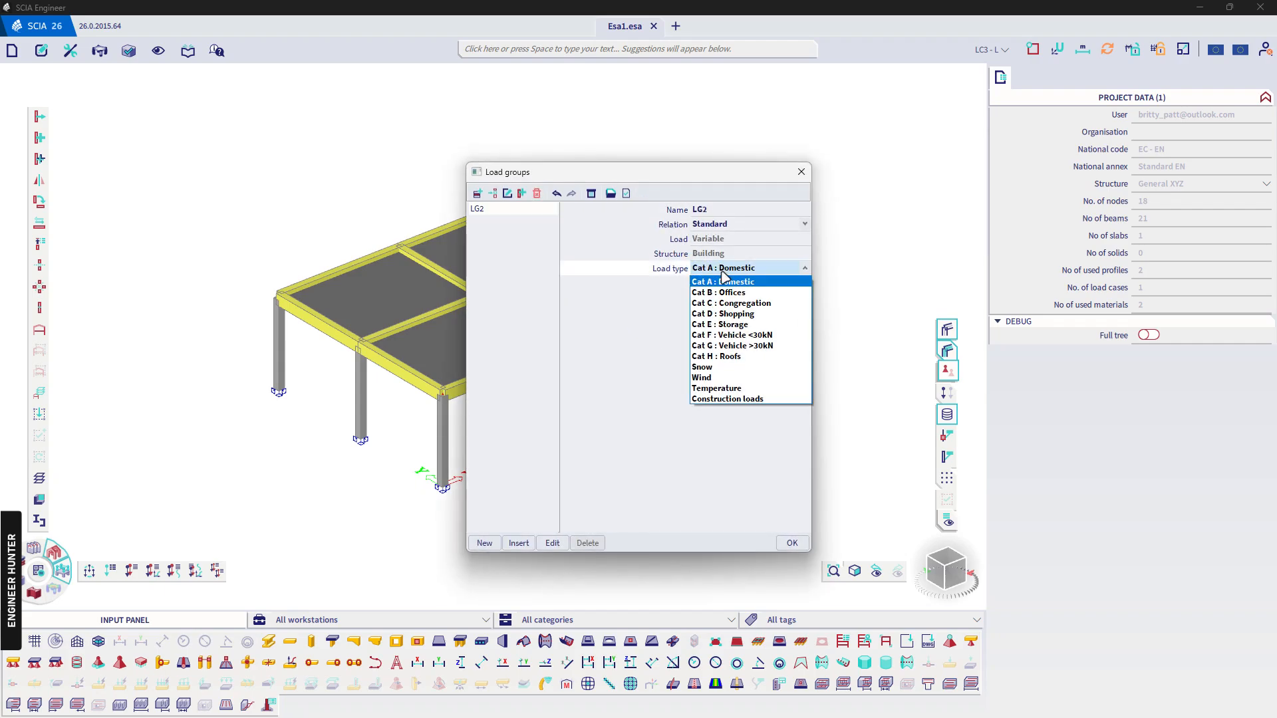
pyautogui.click(722, 294)
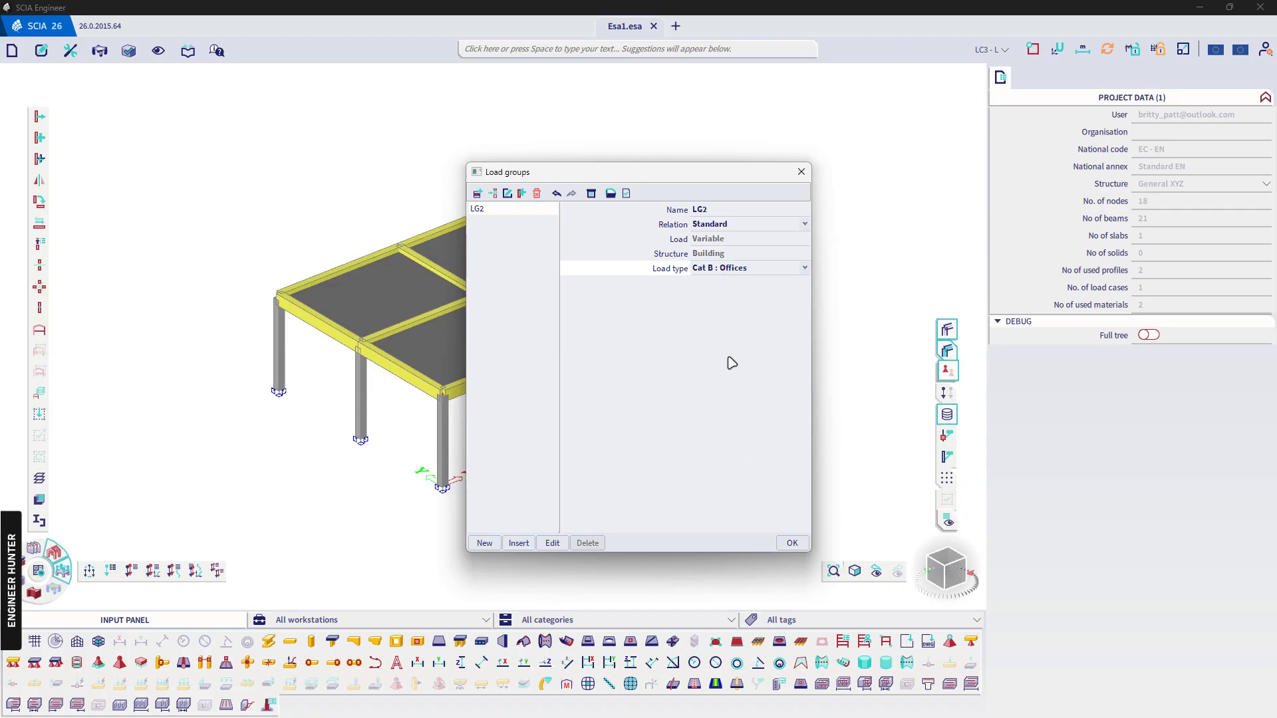
pyautogui.click(792, 543)
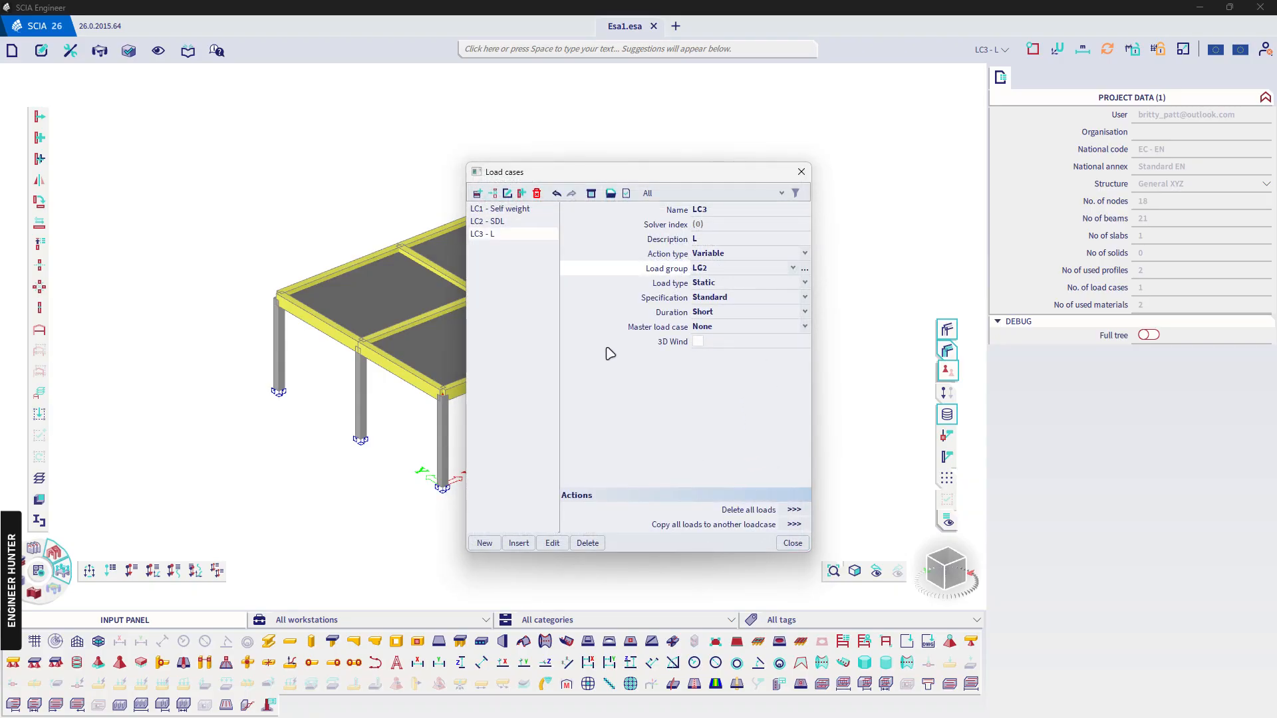
pyautogui.click(793, 542)
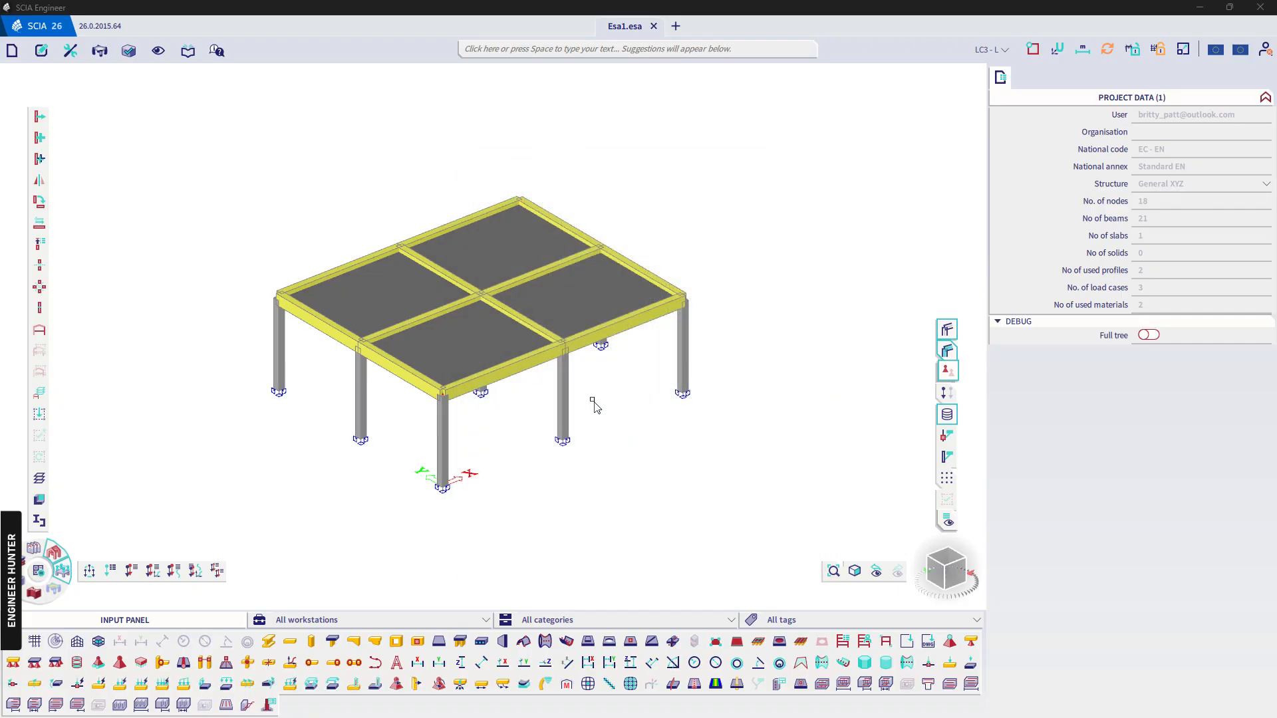
pyautogui.click(531, 366)
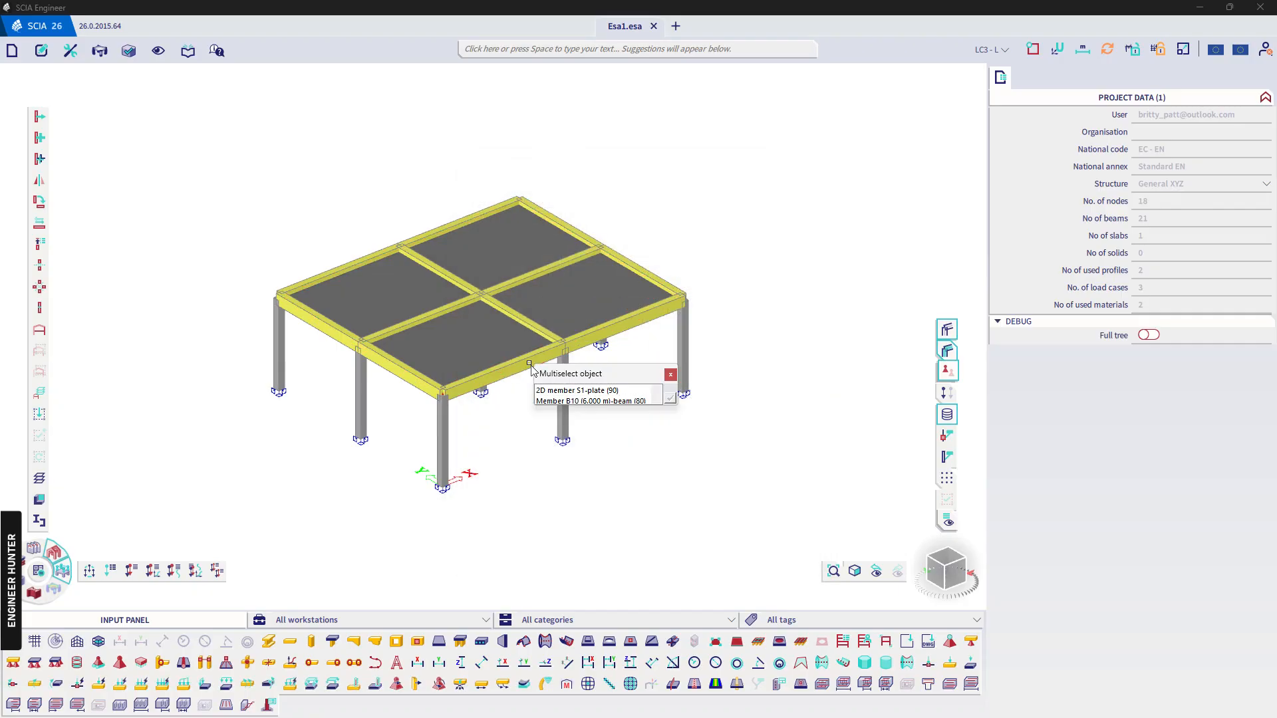
pyautogui.click(674, 475)
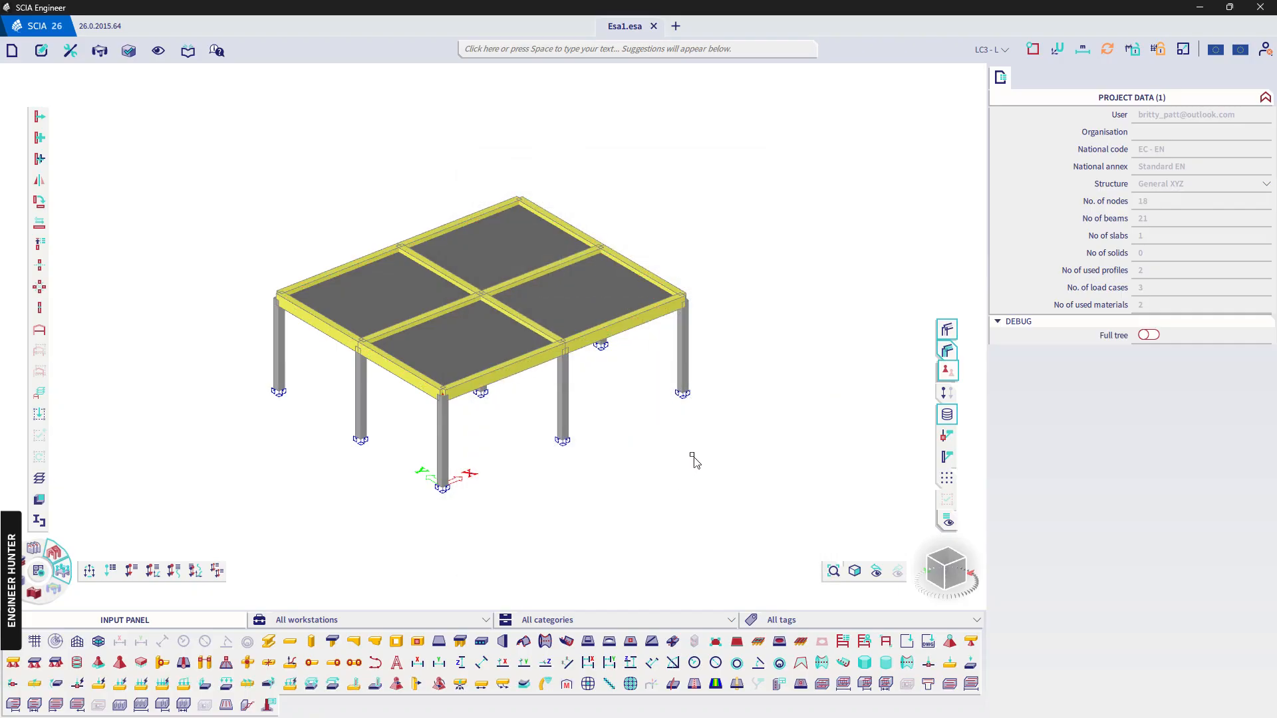
pyautogui.moveTo(727, 419)
pyautogui.keyDown('ctrl'); pyautogui.mouseDown(button='right')
pyautogui.moveTo(719, 379)
pyautogui.moveTo(729, 425)
pyautogui.moveTo(707, 424)
pyautogui.mouseUp(button='right'); pyautogui.keyUp('ctrl')
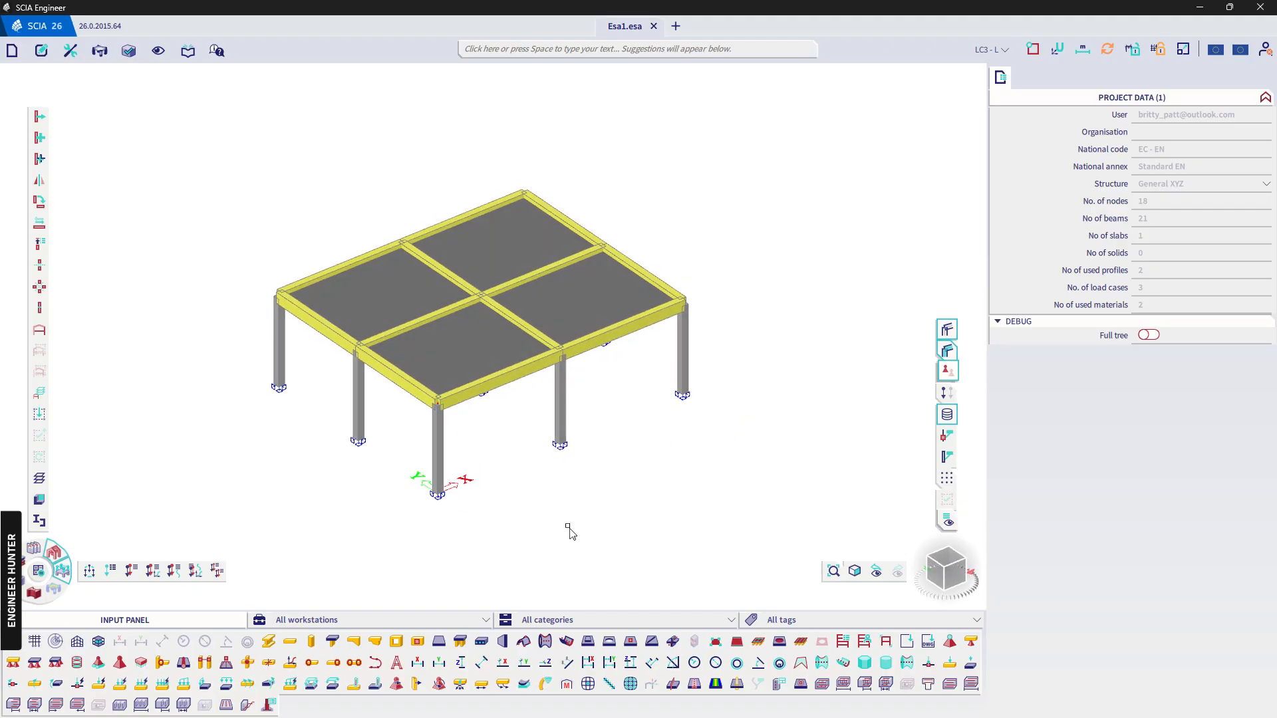
# Draw a load panel of type To panel edges and beams over the long wall along the X axis, between column bases and beam corners
pyautogui.click(738, 644)
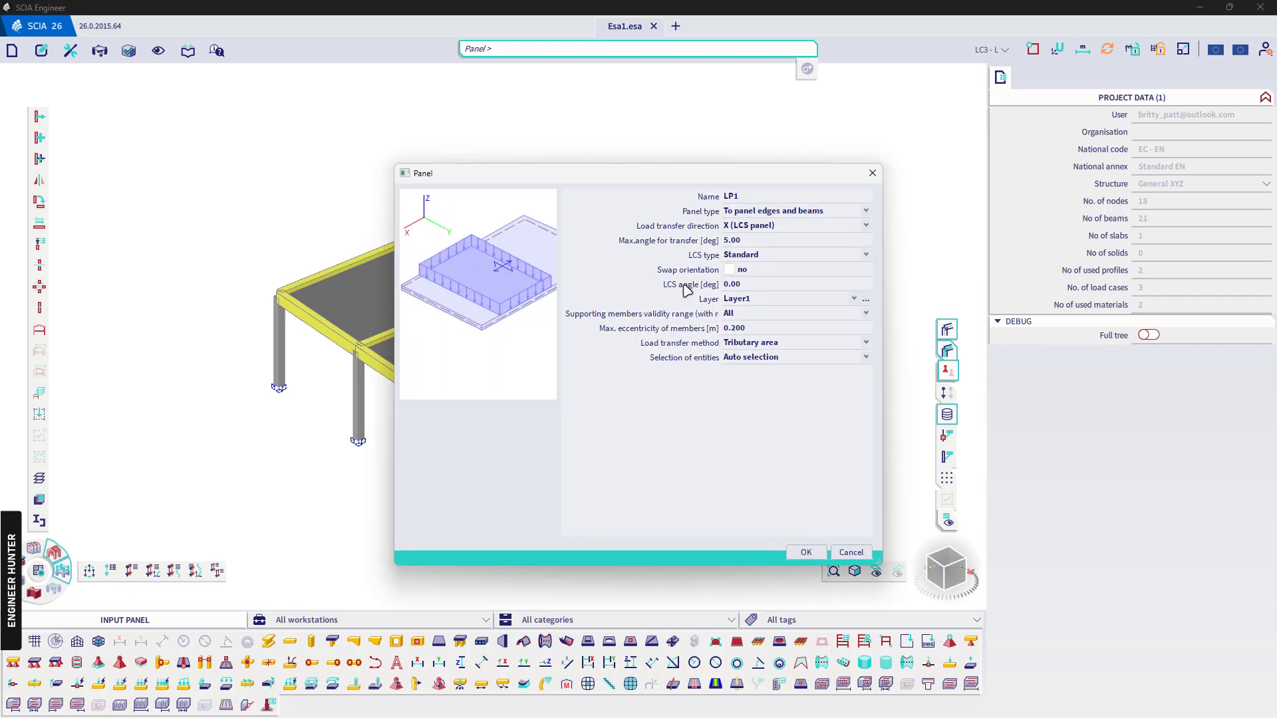
pyautogui.click(805, 552)
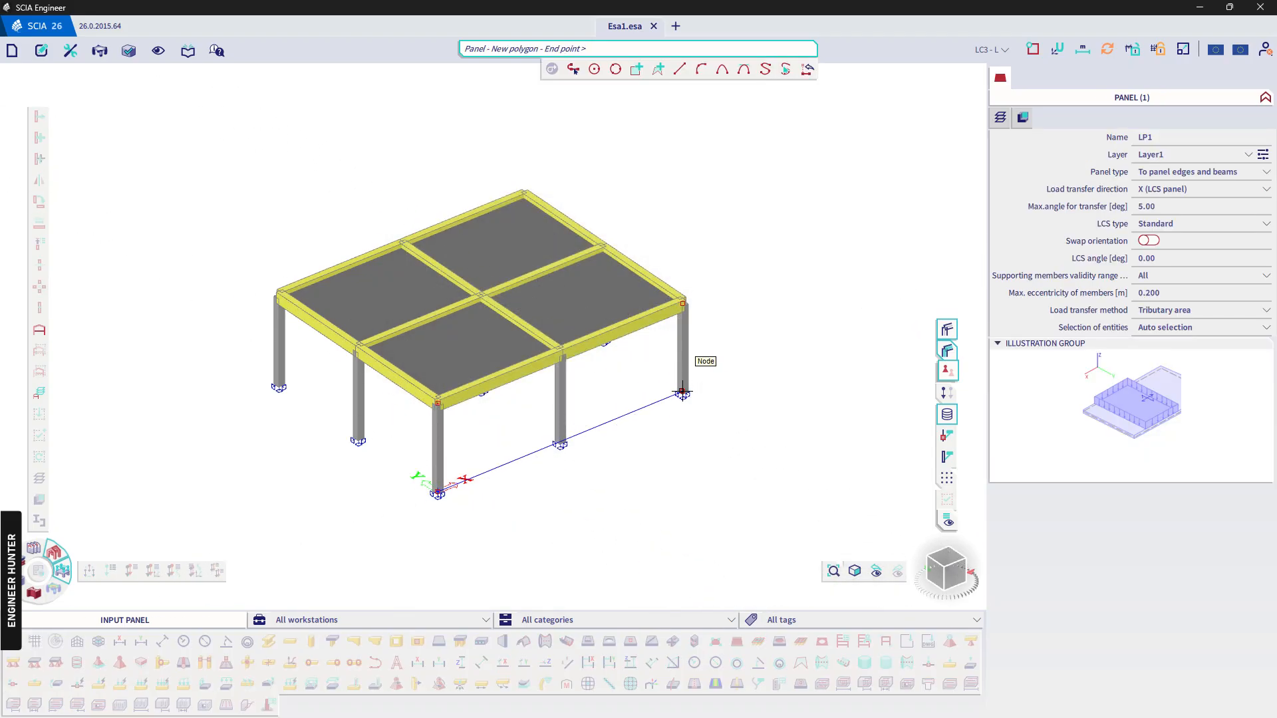
pyautogui.click(683, 395)
pyautogui.click(682, 303)
pyautogui.click(437, 404)
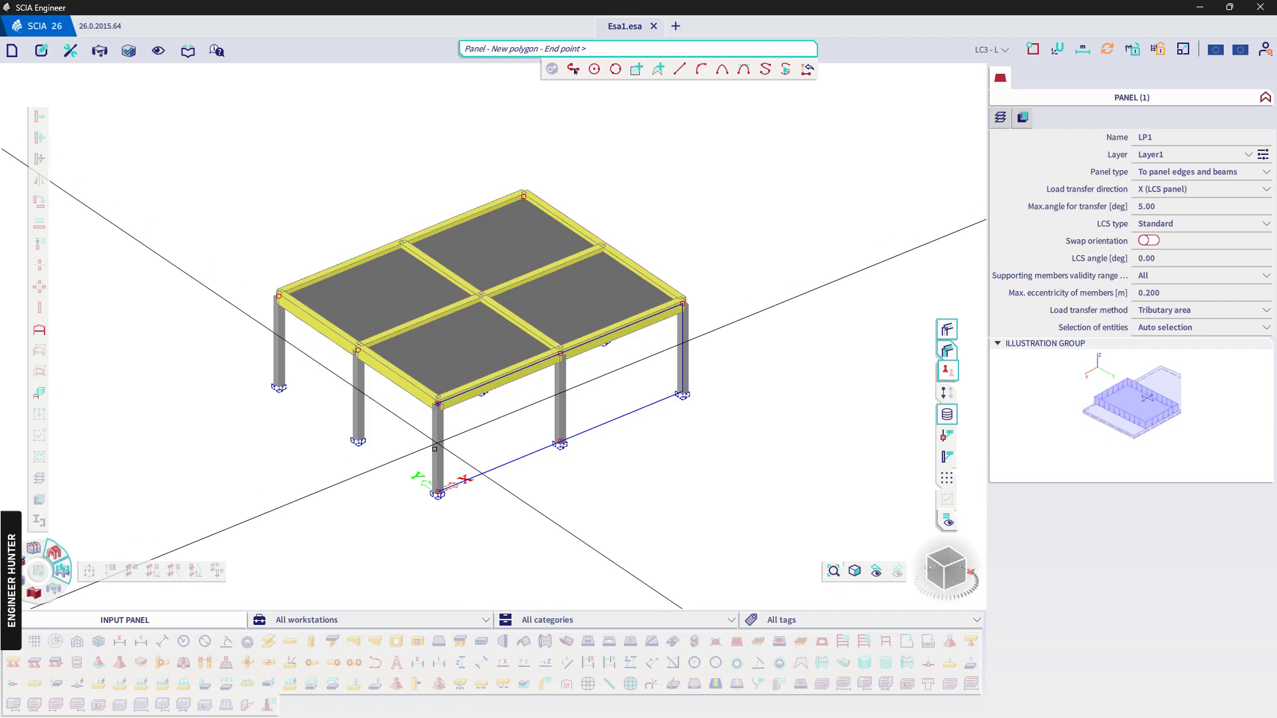
pyautogui.click(437, 492)
pyautogui.press('Escape')
# Draw a second load panel over the adjoining wall along the Y axis, from the column bases up to the beam corners
pyautogui.click(279, 385)
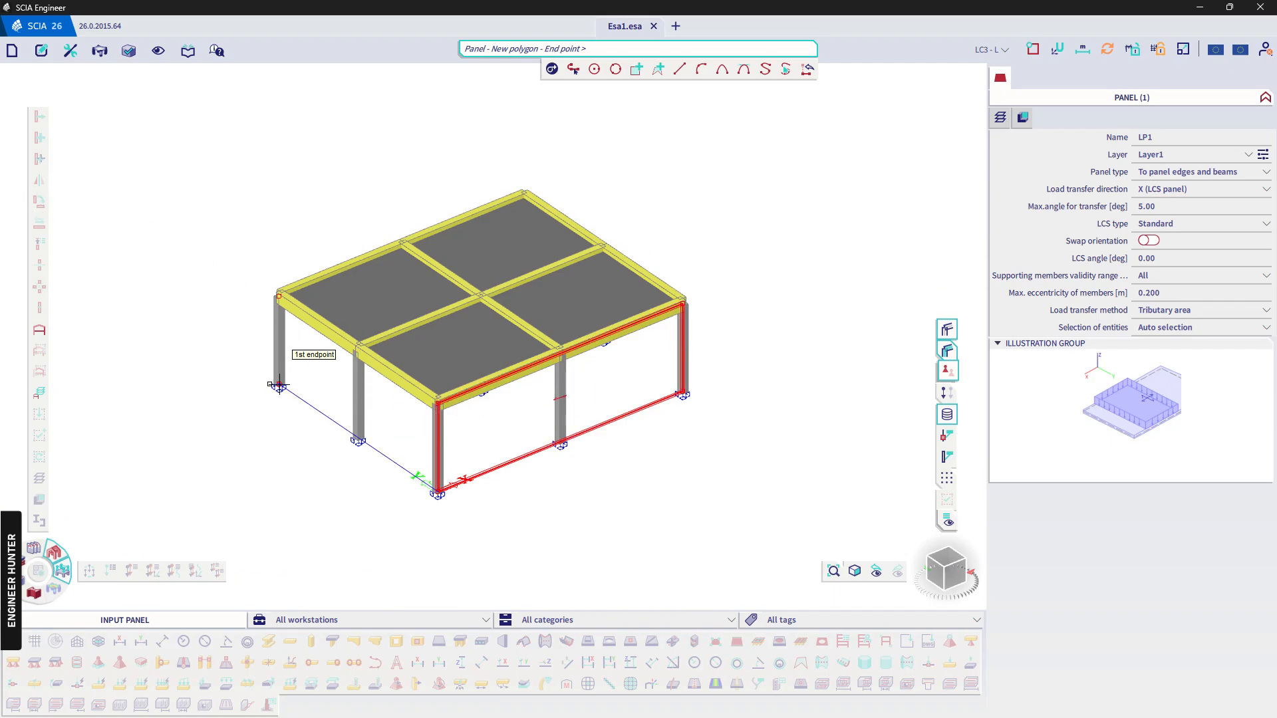
pyautogui.click(278, 297)
pyautogui.click(437, 402)
pyautogui.press('Escape')
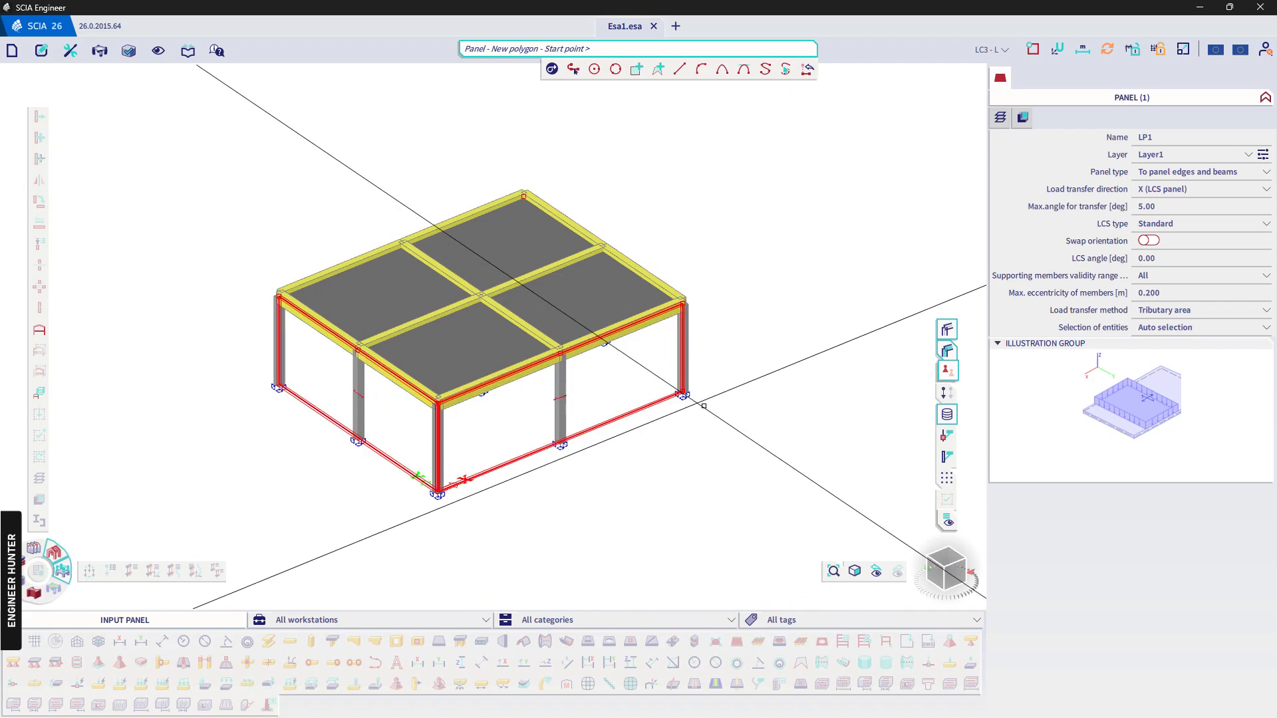
# Draw a third load panel over the long wall opposite the one on the X axis
pyautogui.keyDown('ctrl'); pyautogui.moveTo(702, 403); pyautogui.dragTo(576, 452, button='right'); pyautogui.keyUp('ctrl')
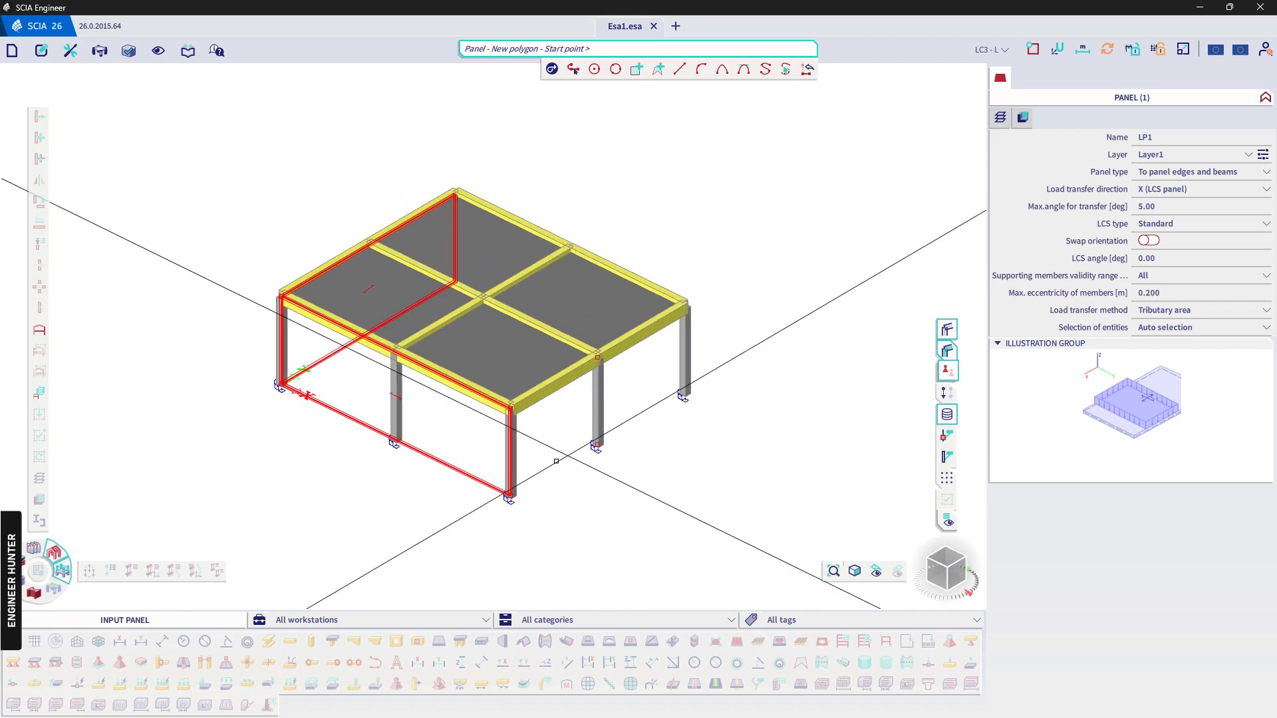
pyautogui.click(512, 493)
pyautogui.click(684, 397)
pyautogui.click(685, 308)
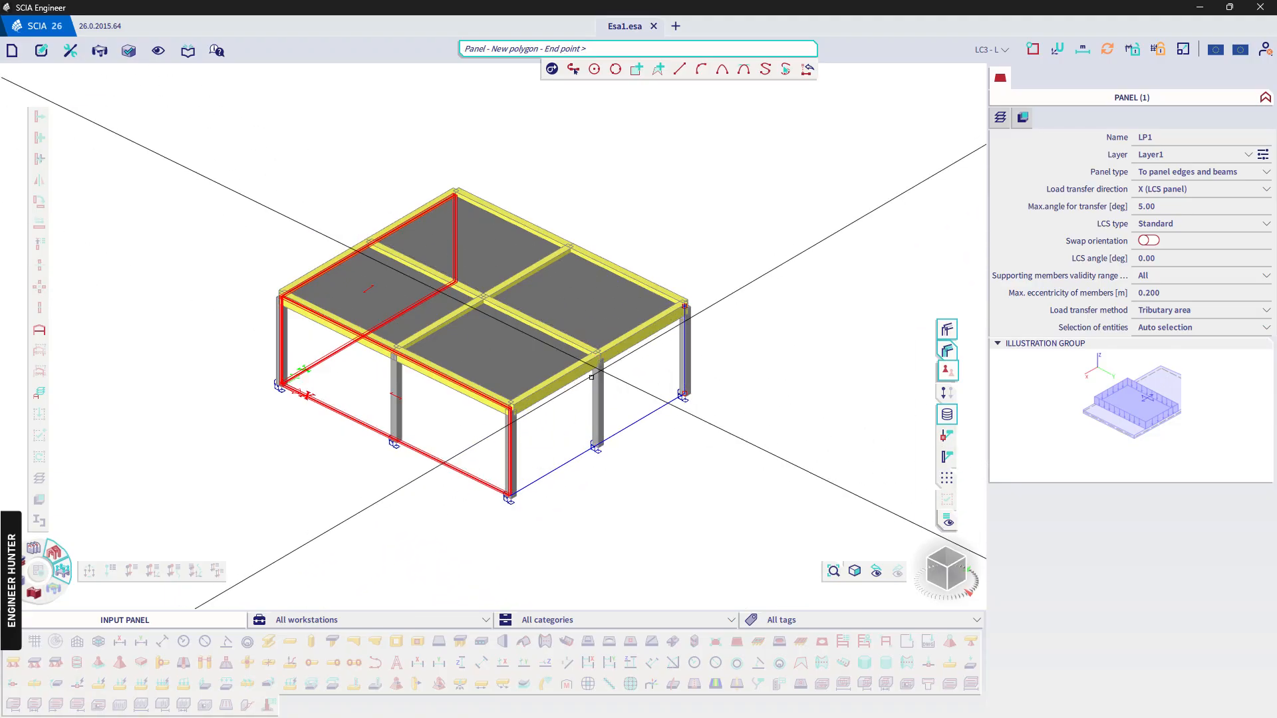
pyautogui.click(511, 408)
pyautogui.press('Escape')
# Draw a fourth load panel over the remaining open wall of the frame and finish the panel input
pyautogui.keyDown('ctrl'); pyautogui.moveTo(600, 417); pyautogui.dragTo(454, 415, button='right'); pyautogui.keyUp('ctrl')
pyautogui.click(551, 488)
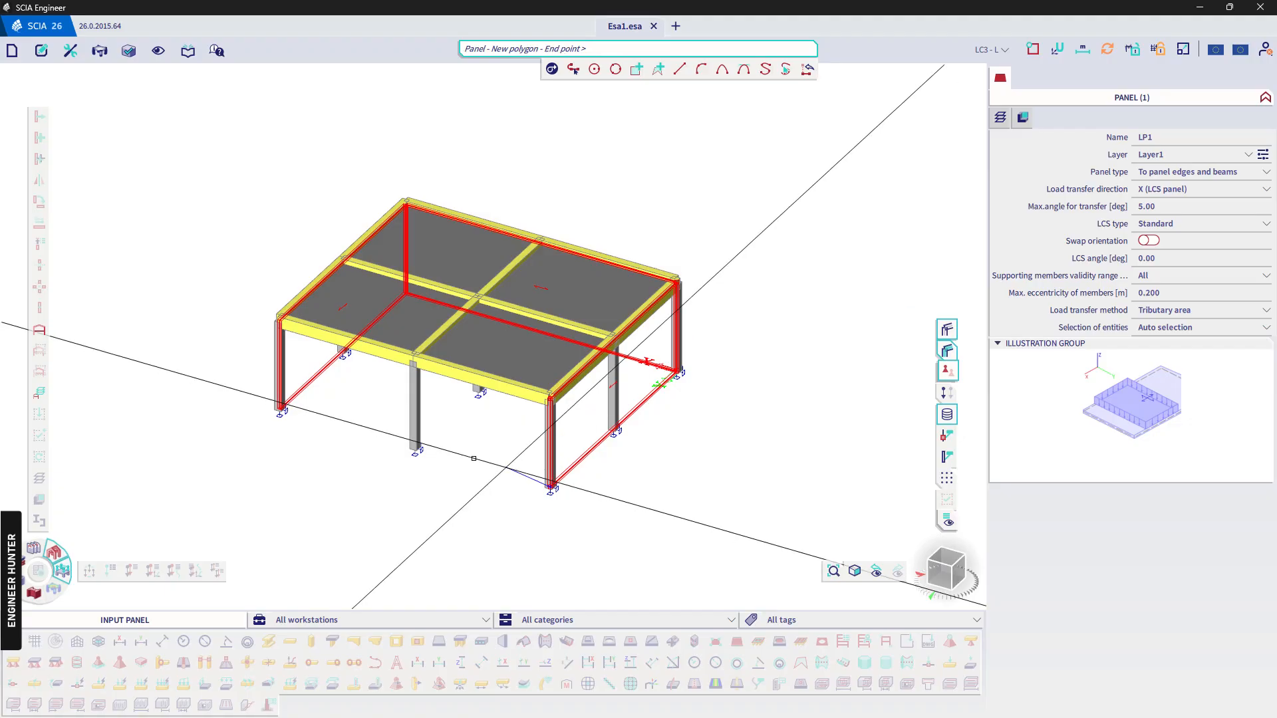
pyautogui.click(280, 410)
pyautogui.click(280, 321)
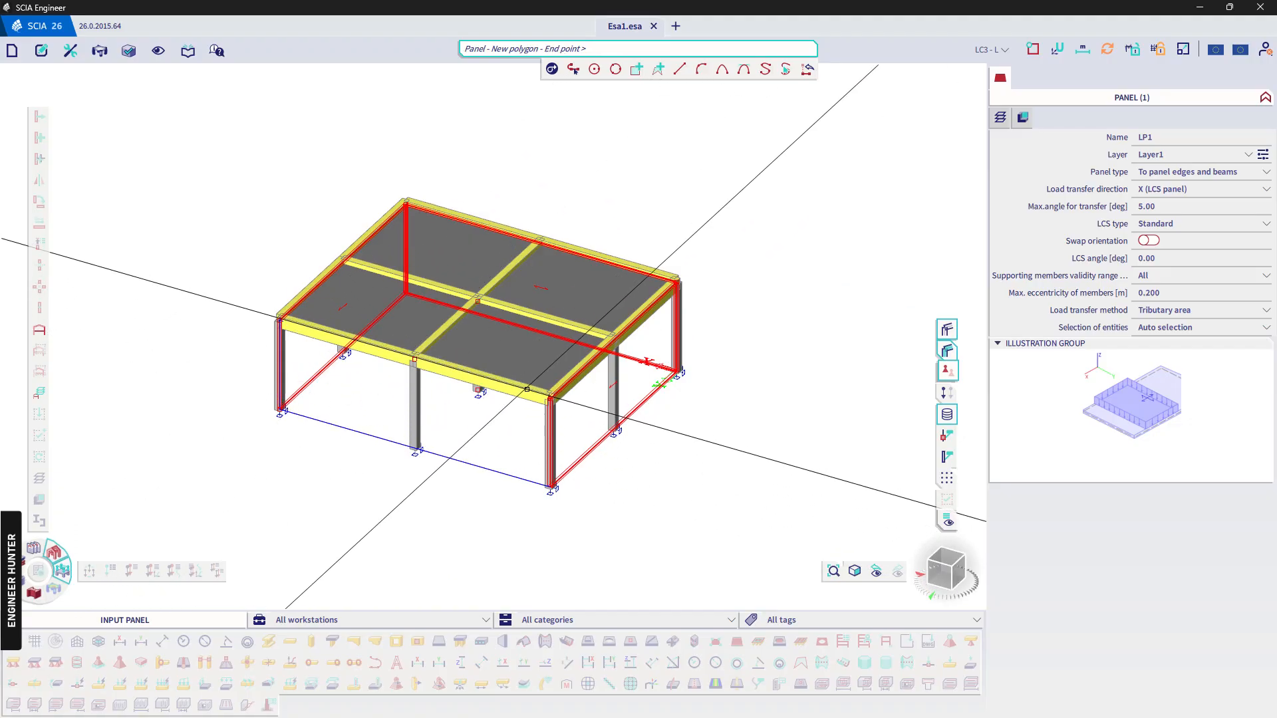
pyautogui.click(551, 399)
pyautogui.press('Escape')
pyautogui.keyDown('ctrl'); pyautogui.moveTo(686, 414); pyautogui.dragTo(760, 260, button='right'); pyautogui.keyUp('ctrl')
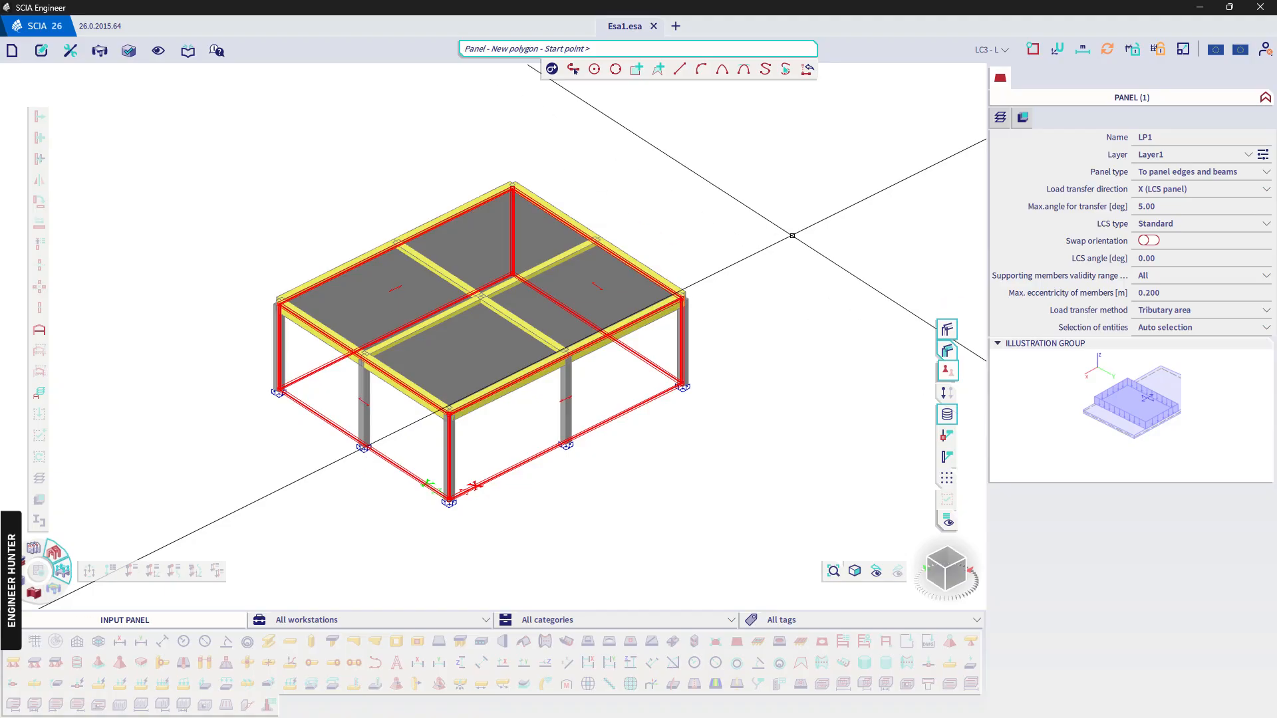
pyautogui.press('Escape')
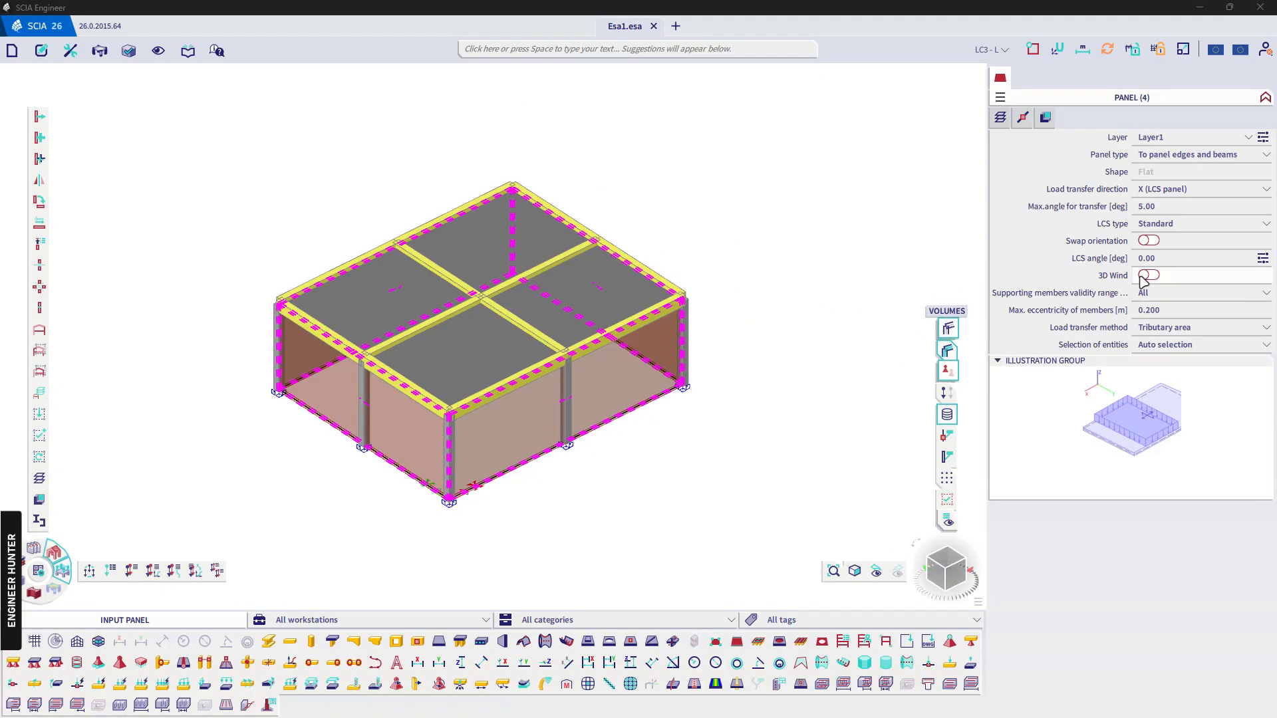
# Enable 3D Wind for the four wall panels and for slab S1, with the member volumes hidden and shading kept on
pyautogui.click(1147, 275)
pyautogui.press('Escape')
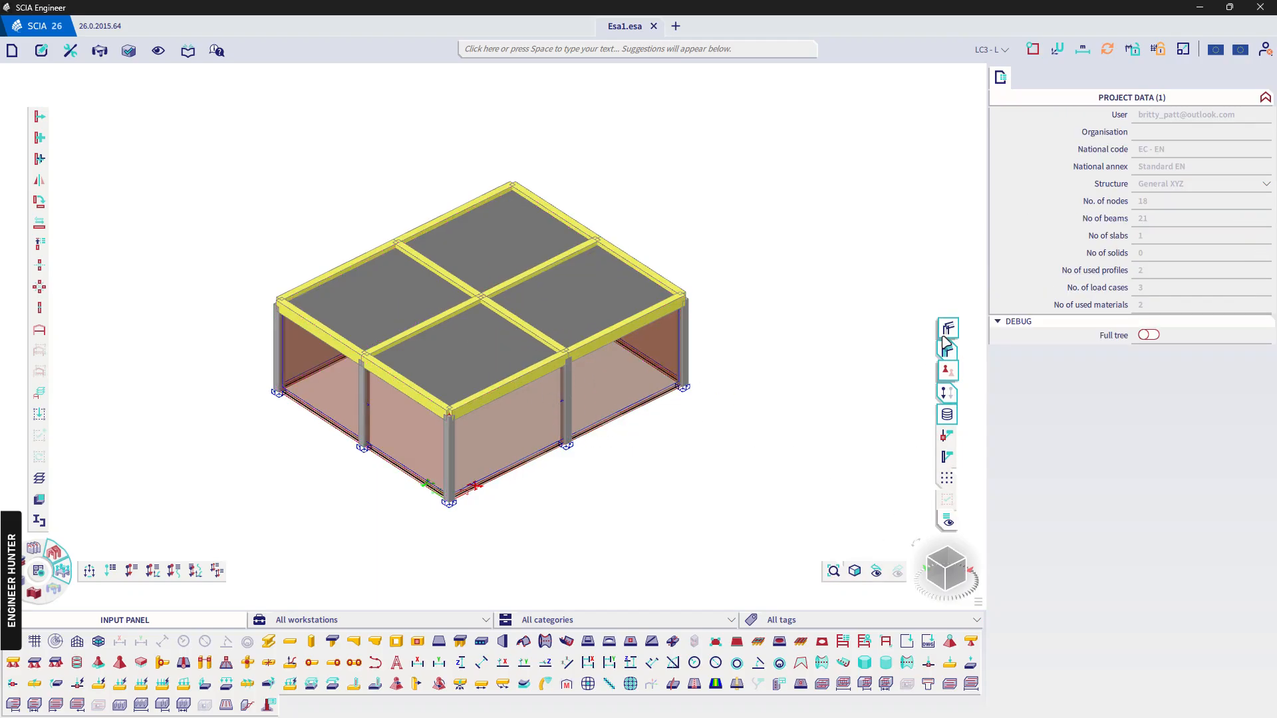
pyautogui.click(948, 347)
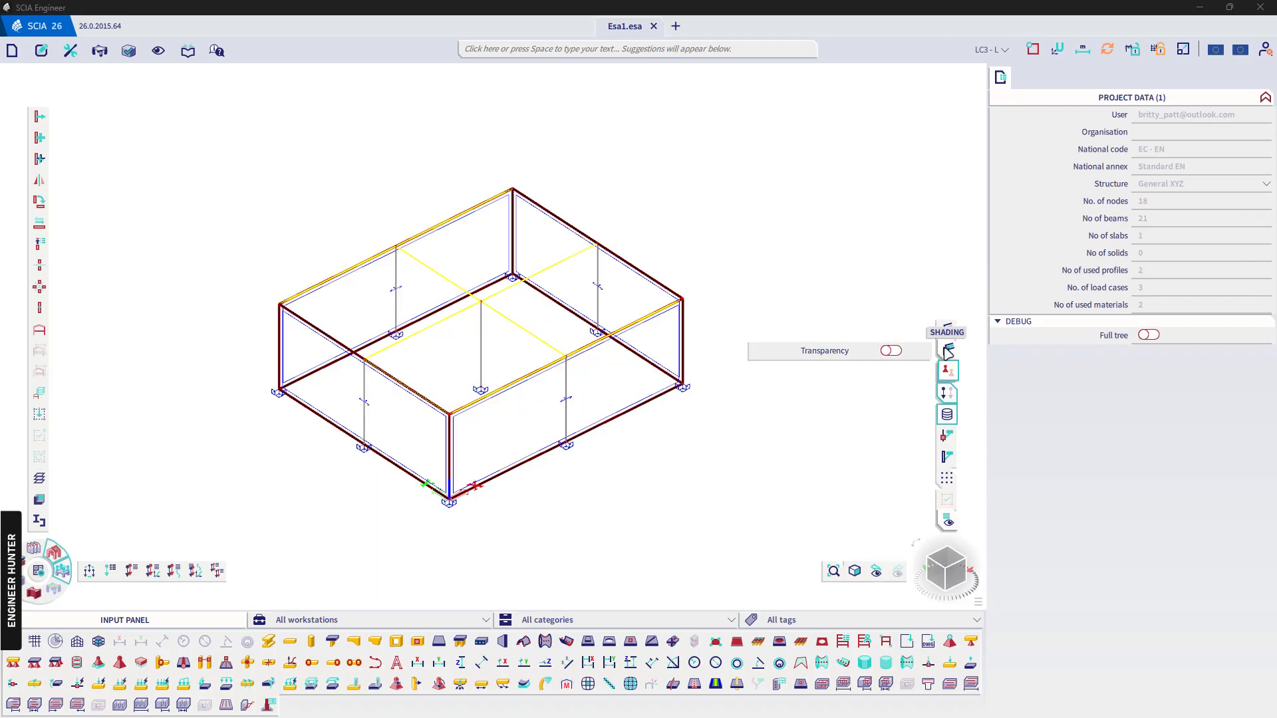
pyautogui.click(947, 350)
pyautogui.click(478, 400)
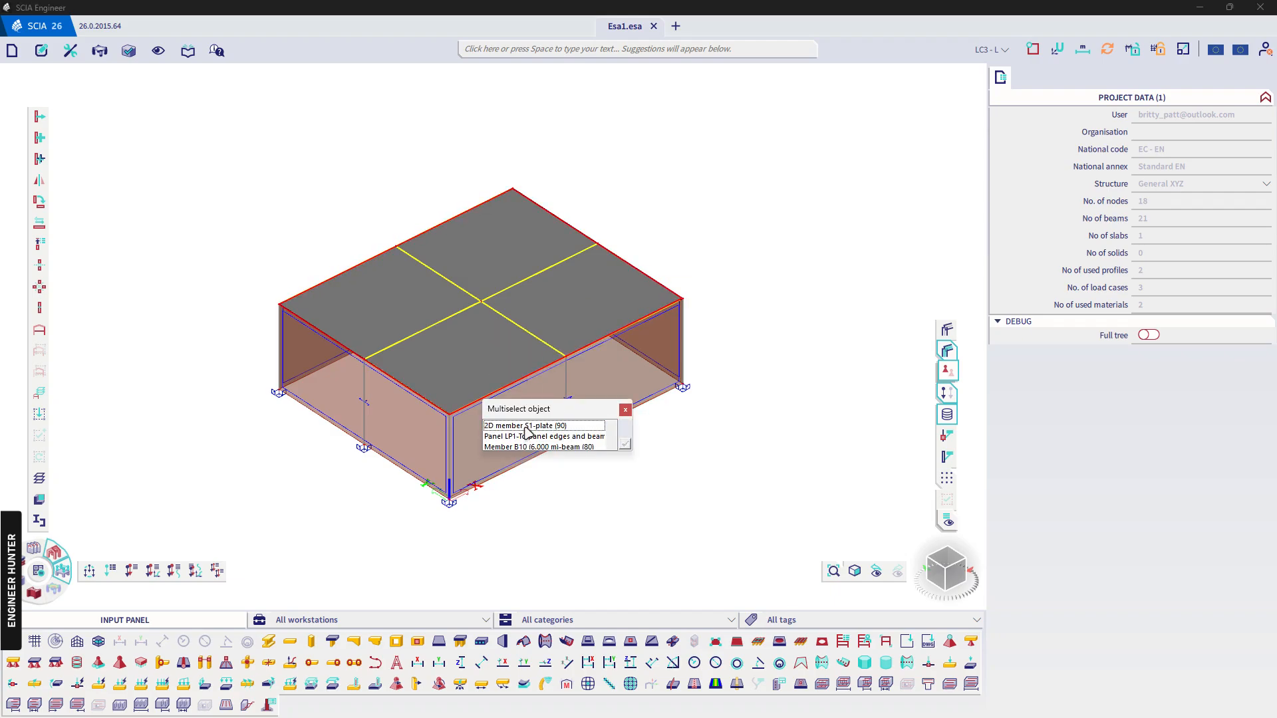
pyautogui.click(526, 427)
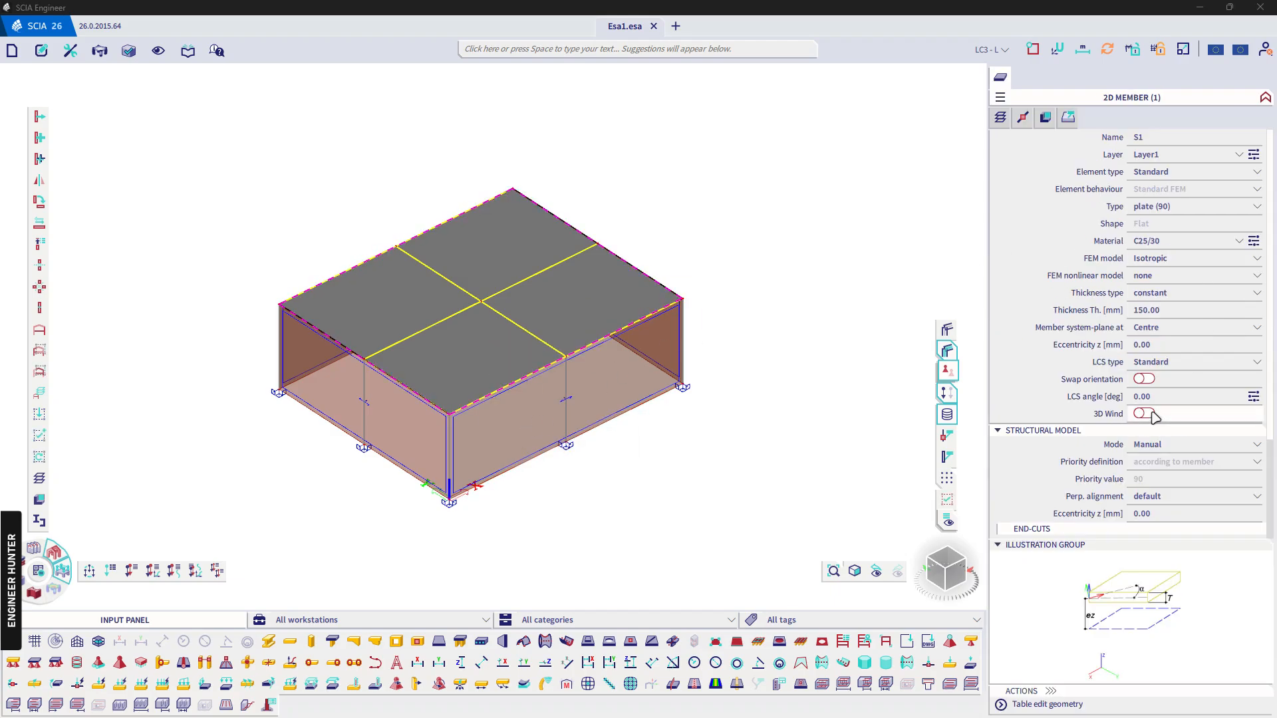
pyautogui.click(1152, 413)
pyautogui.press('Escape')
# Enable Swap outer surface in the wind data of the two wall panels meeting at the origin column
pyautogui.scroll(3, 556, 393)
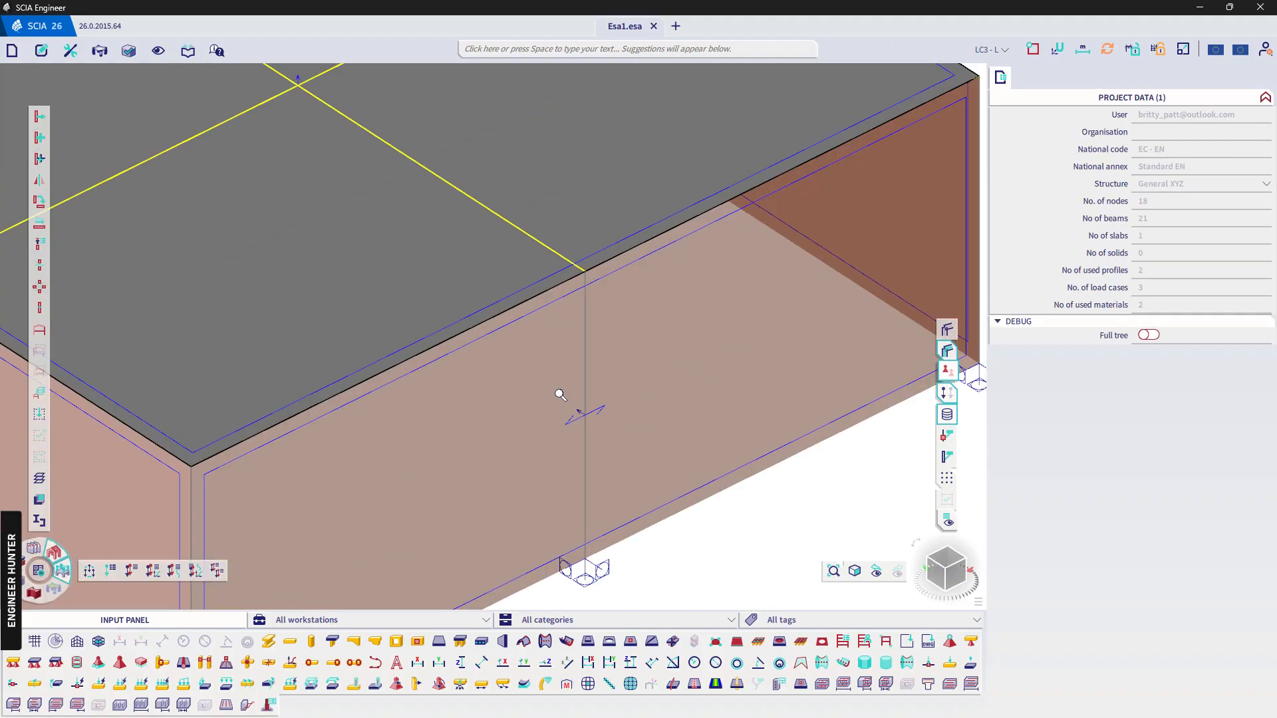
pyautogui.scroll(-1, 796, 338)
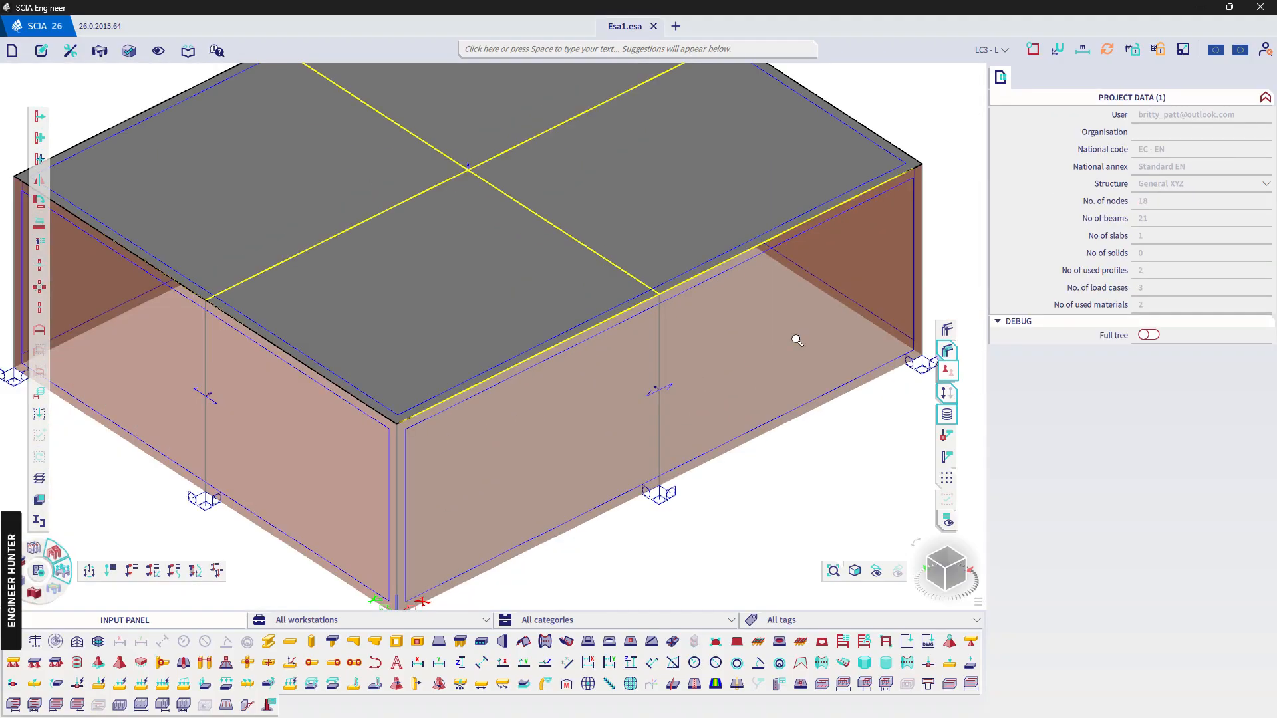
pyautogui.click(658, 393)
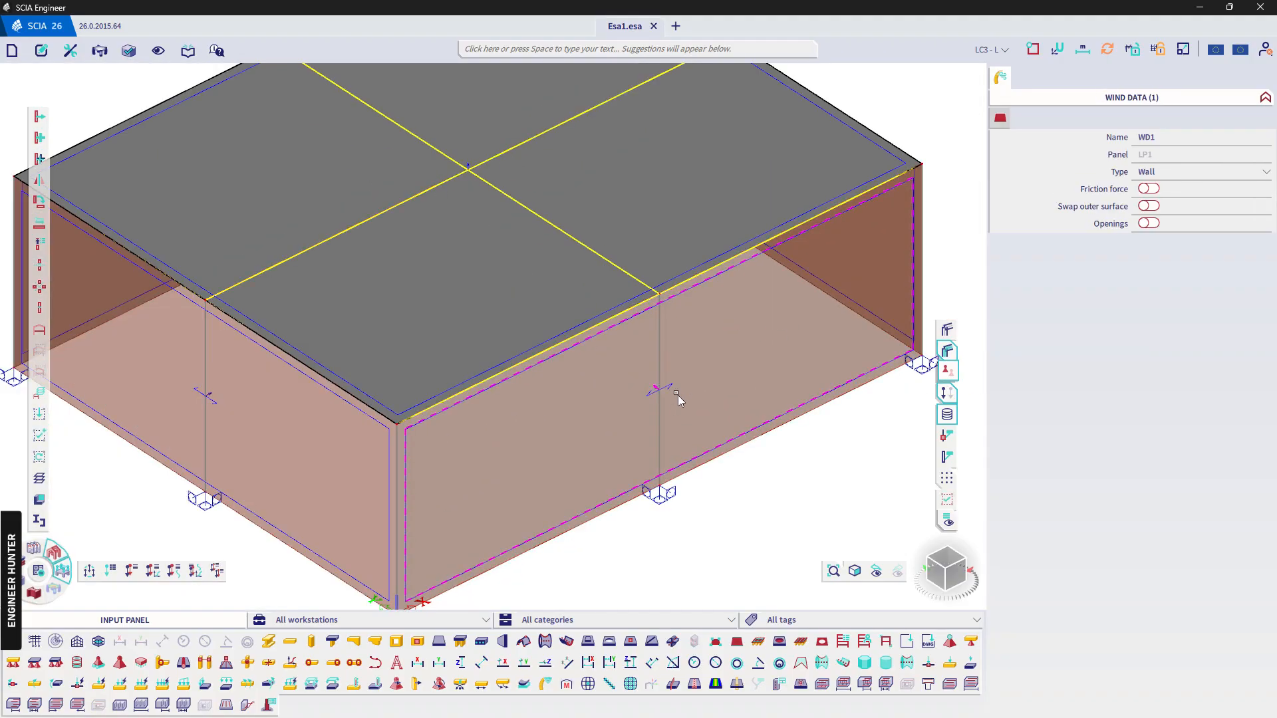
pyautogui.click(210, 396)
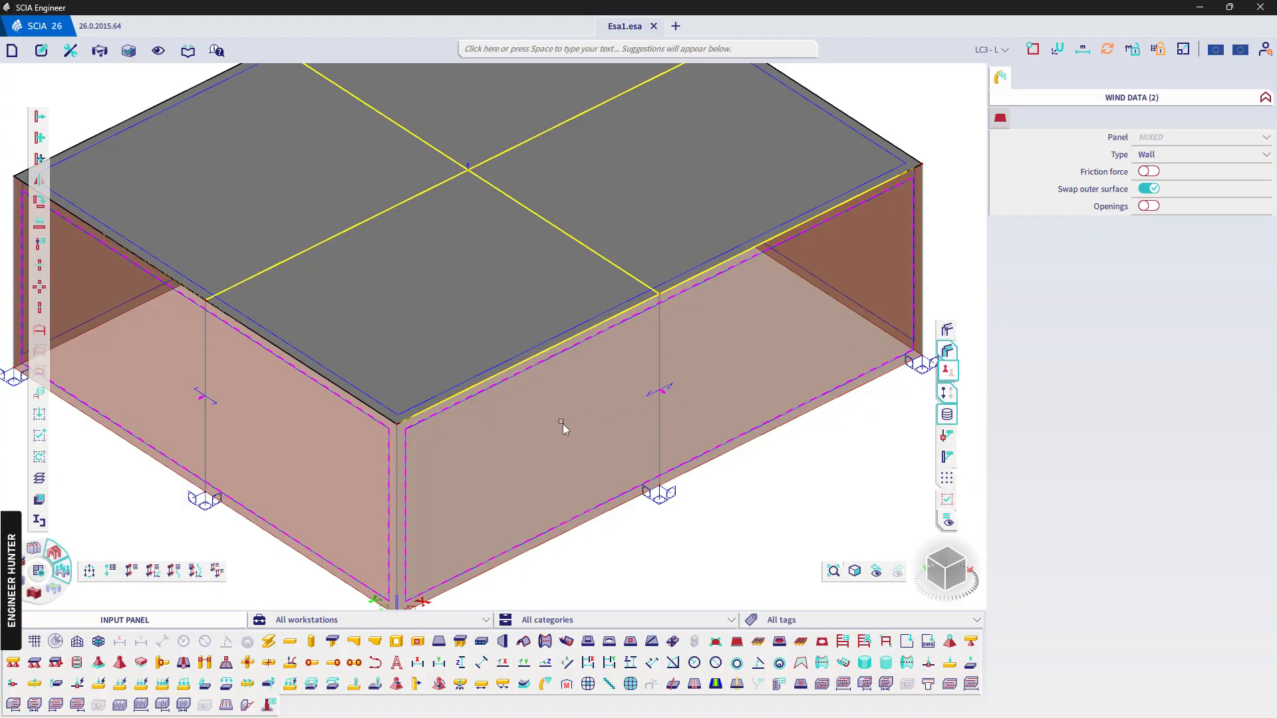
pyautogui.scroll(-2, 597, 413)
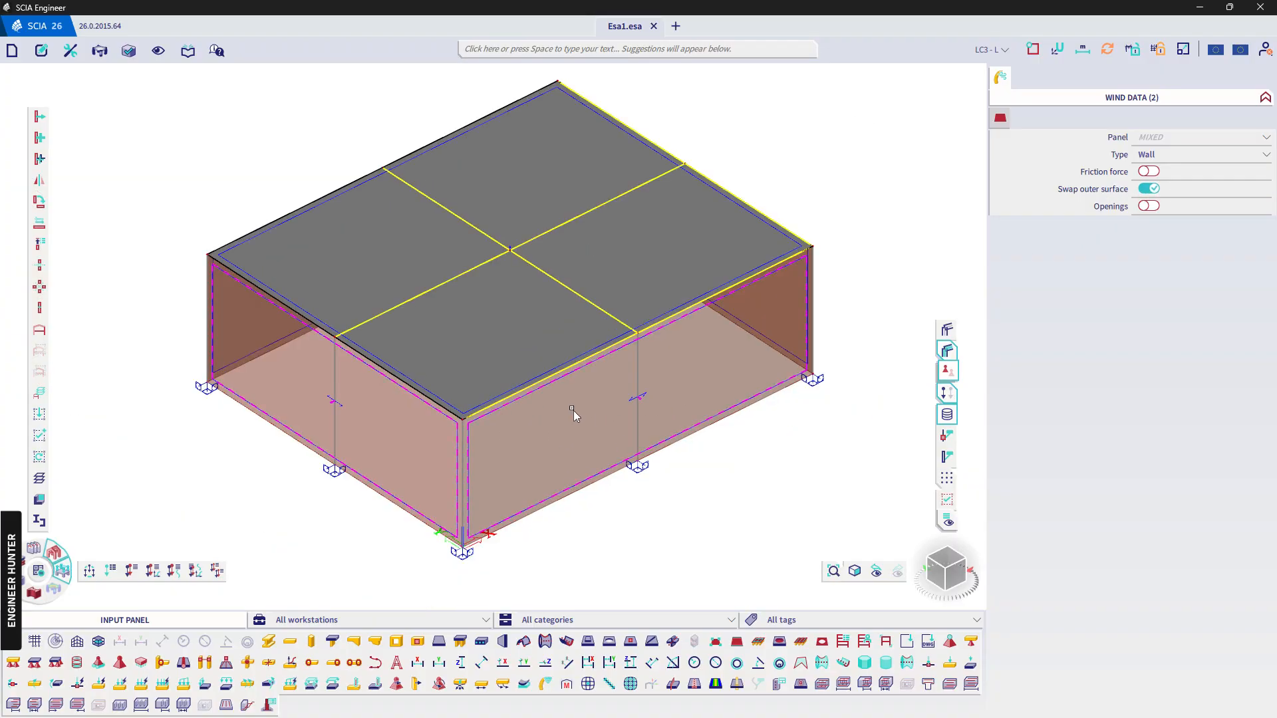
pyautogui.press('Escape')
# Check the wind data settings of the roof slab, including its type, roof type and outer surface direction
pyautogui.moveTo(621, 445); pyautogui.dragTo(601, 434, button='middle')
pyautogui.moveTo(407, 417); pyautogui.dragTo(358, 385, button='middle')
pyautogui.scroll(5, 480, 266)
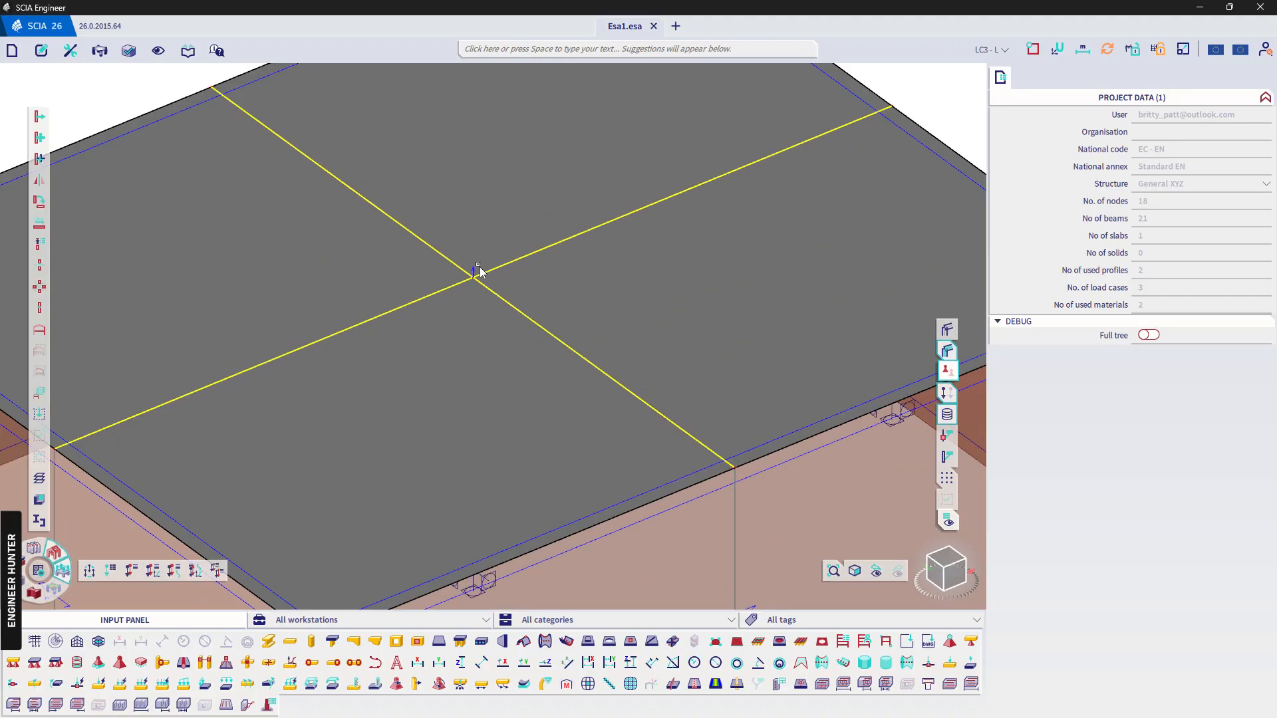
pyautogui.click(473, 269)
pyautogui.scroll(-5, 479, 285)
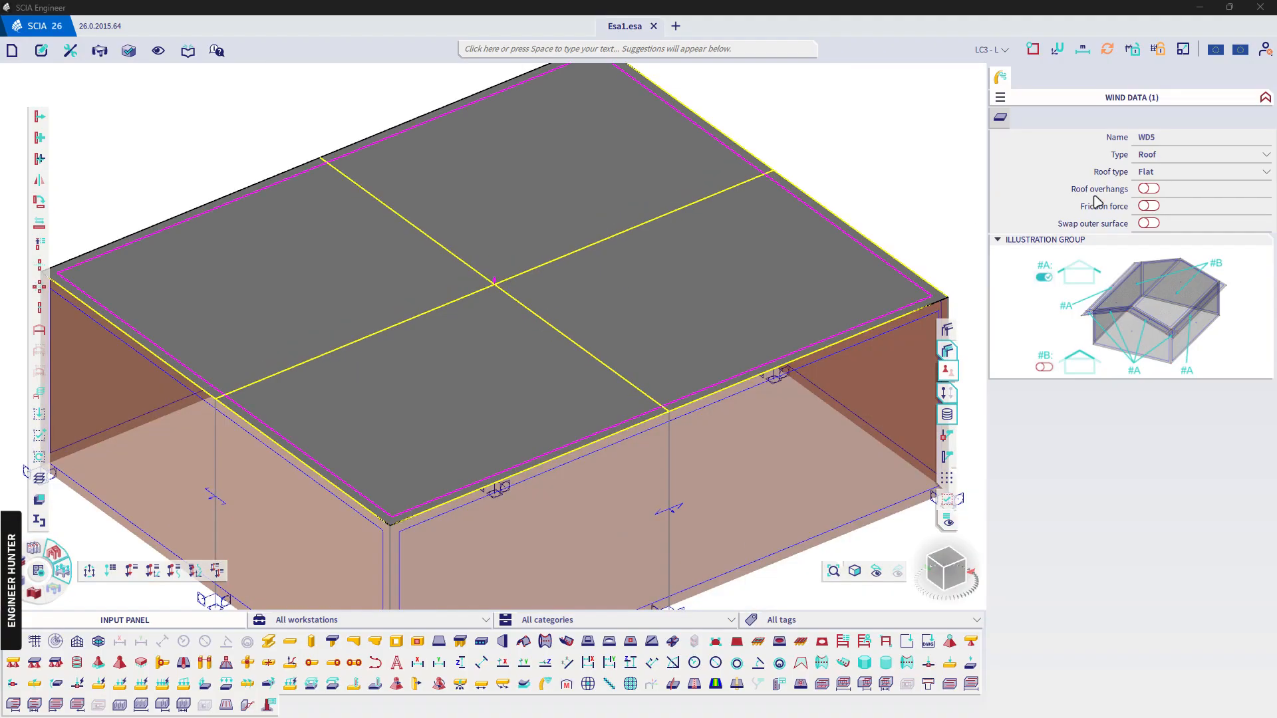
pyautogui.scroll(-5, 643, 279)
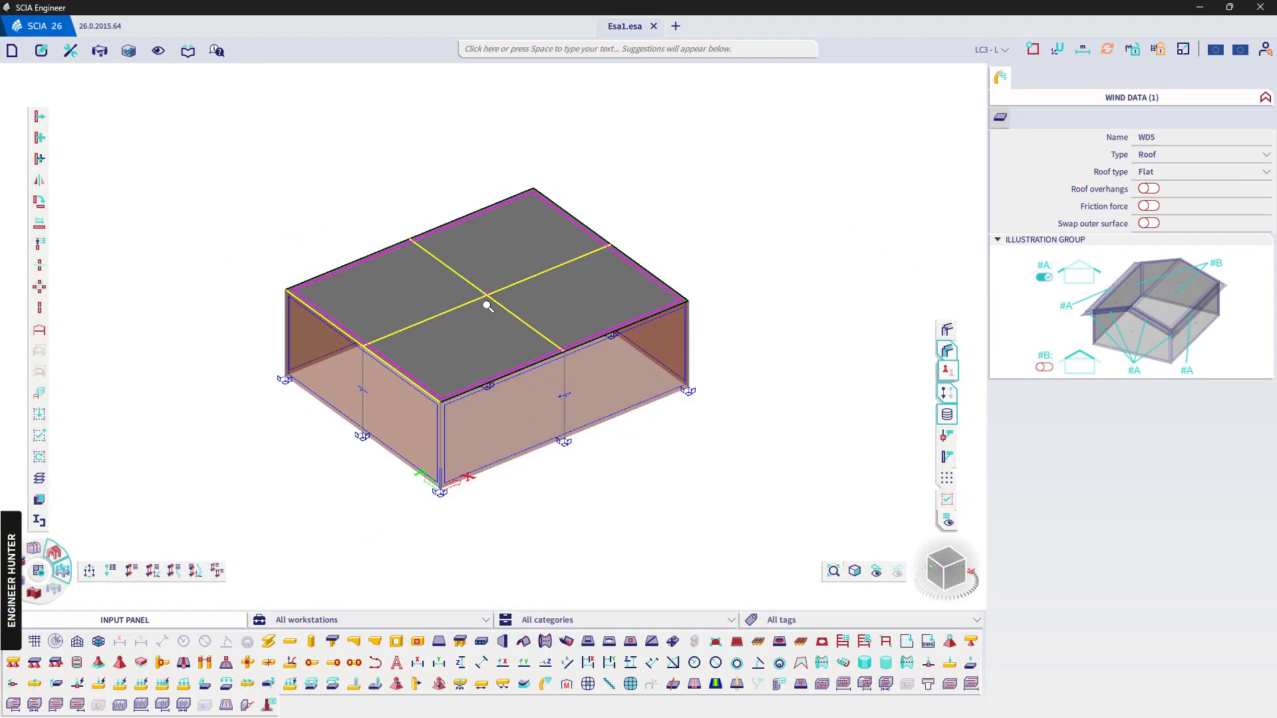
pyautogui.click(731, 311)
# Turn the display of member volumes back on
pyautogui.keyDown('ctrl'); pyautogui.moveTo(718, 427); pyautogui.dragTo(718, 427, button='right'); pyautogui.keyUp('ctrl')
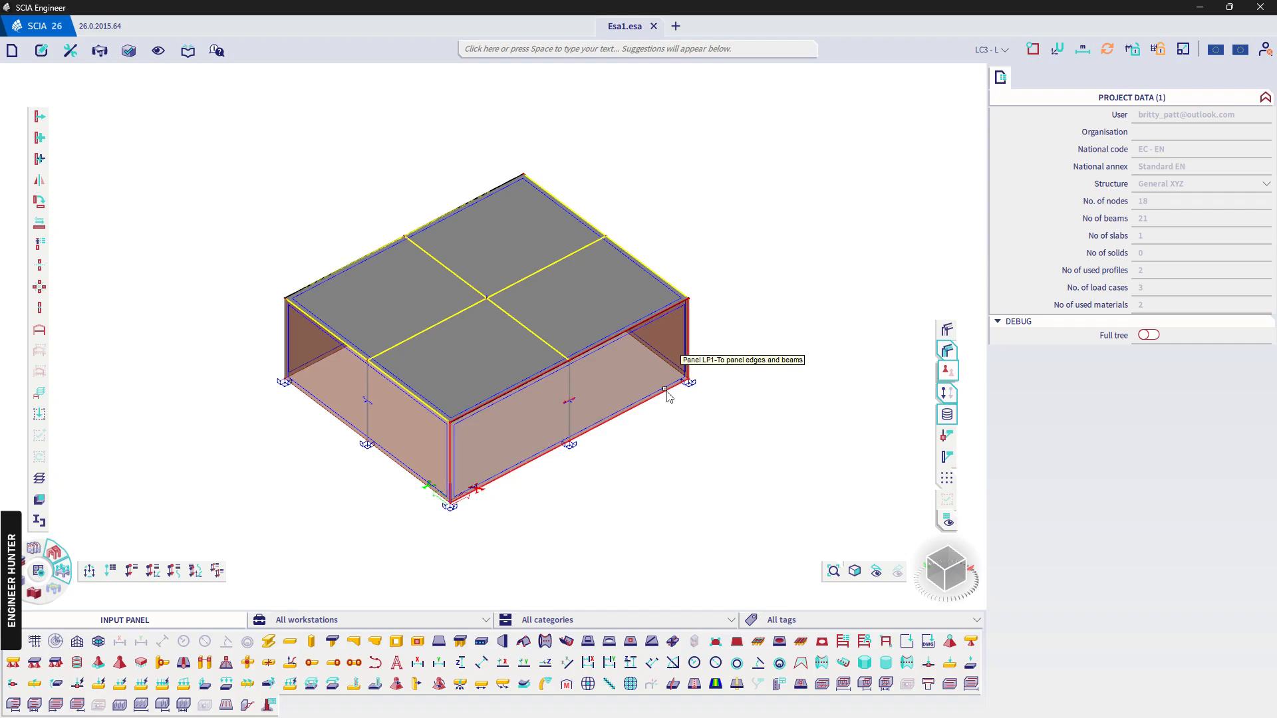
pyautogui.scroll(2, 492, 399)
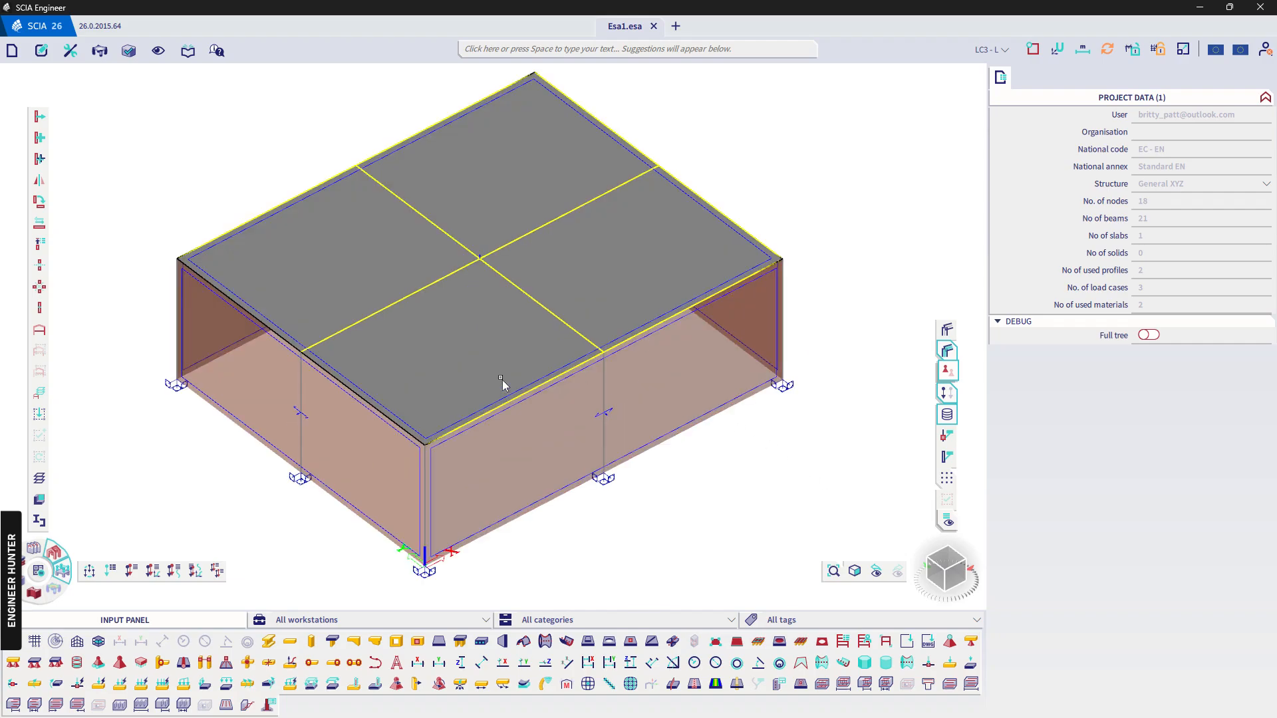
pyautogui.click(490, 422)
pyautogui.press('Escape')
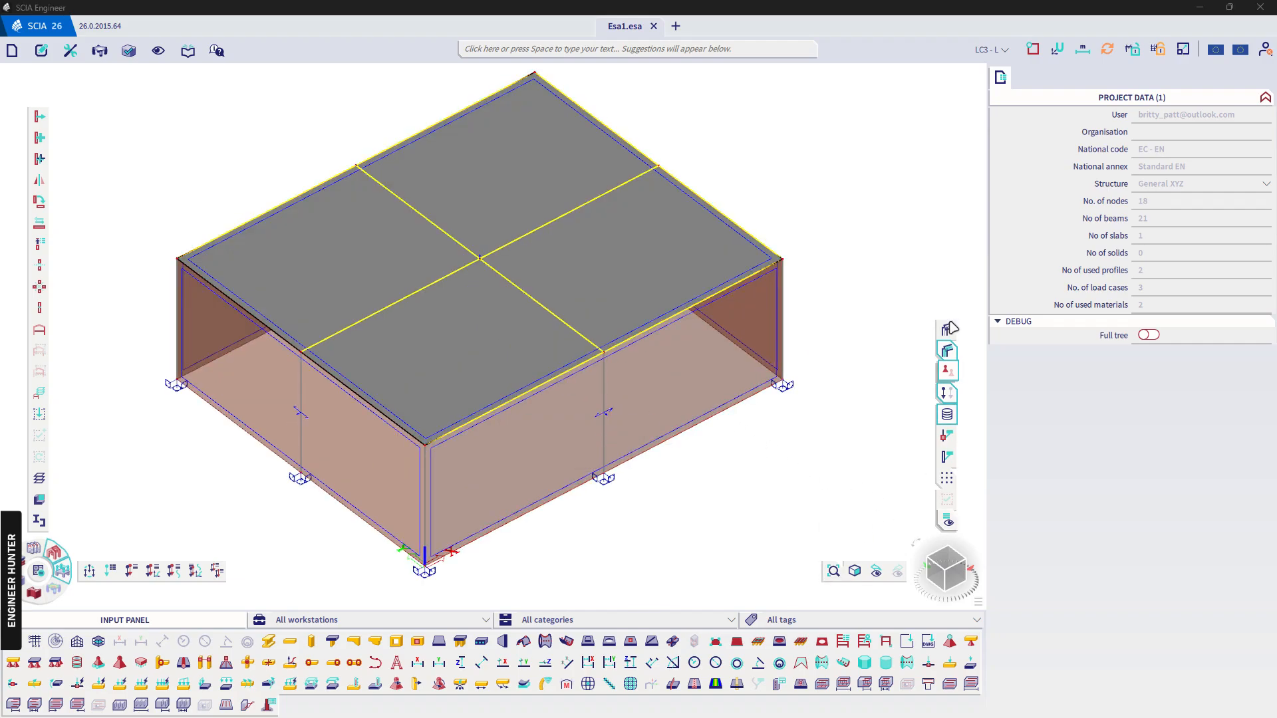
pyautogui.click(947, 330)
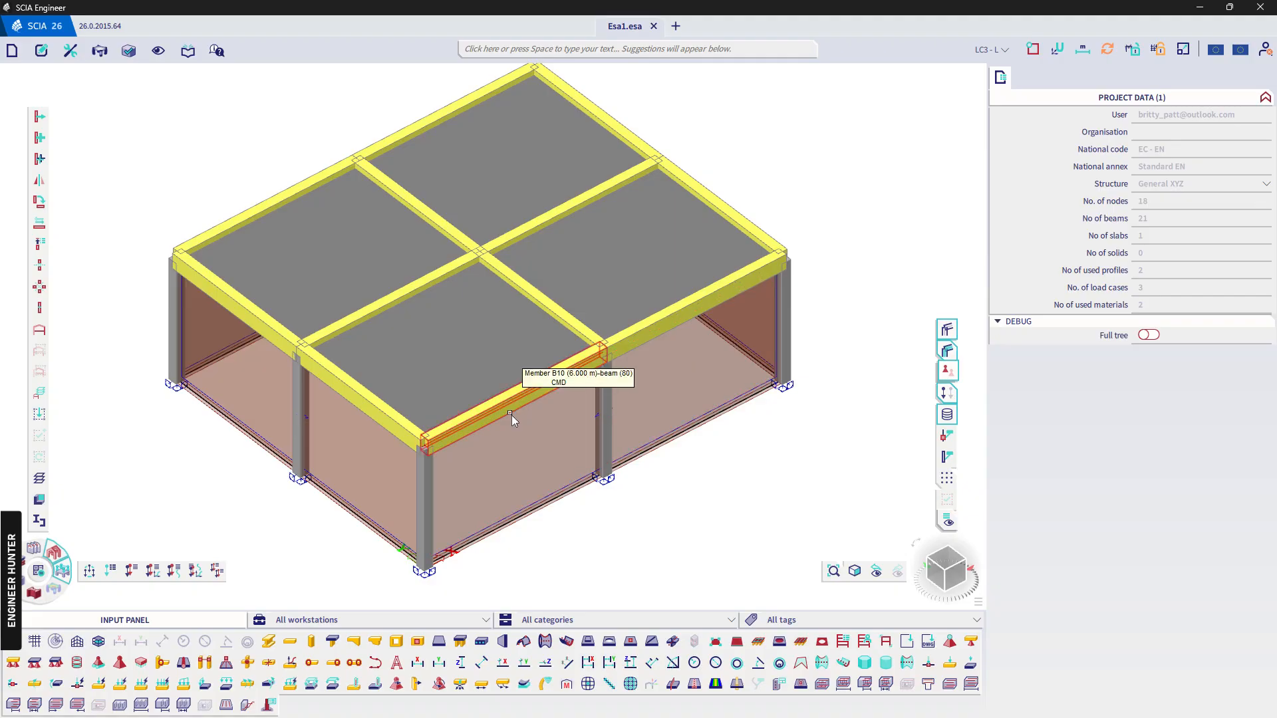
pyautogui.click(524, 306)
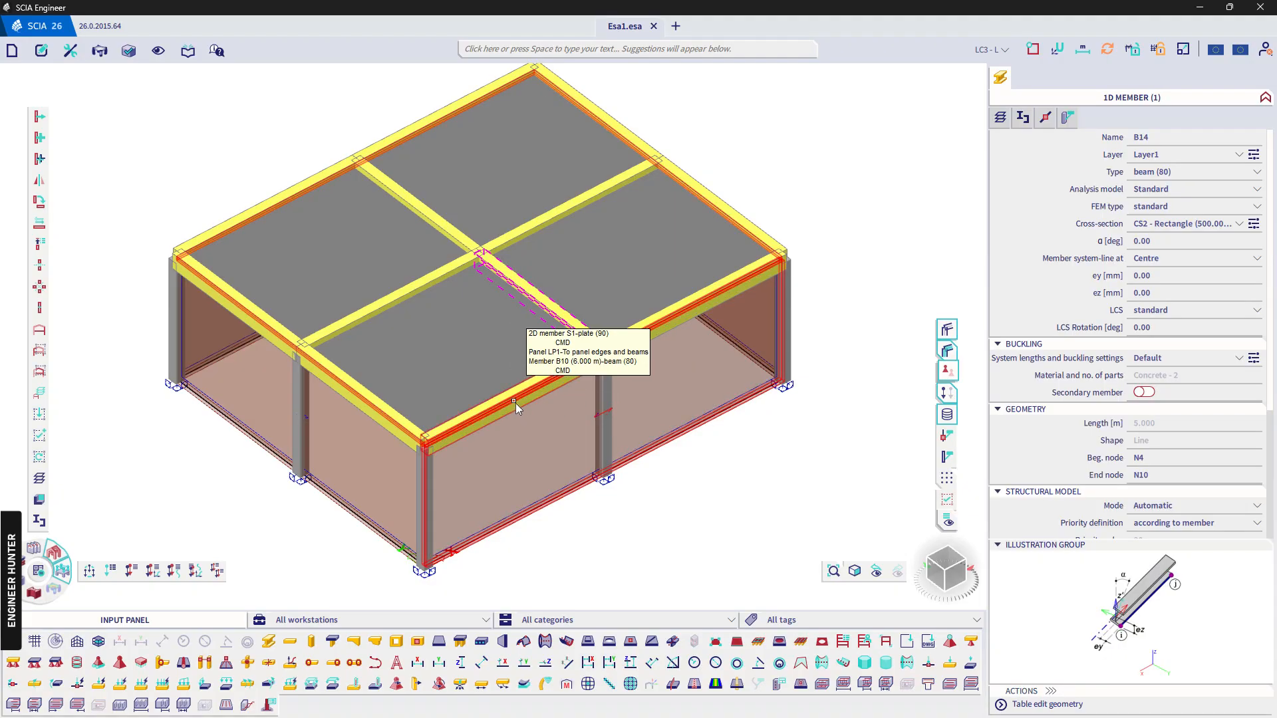
pyautogui.press('Escape')
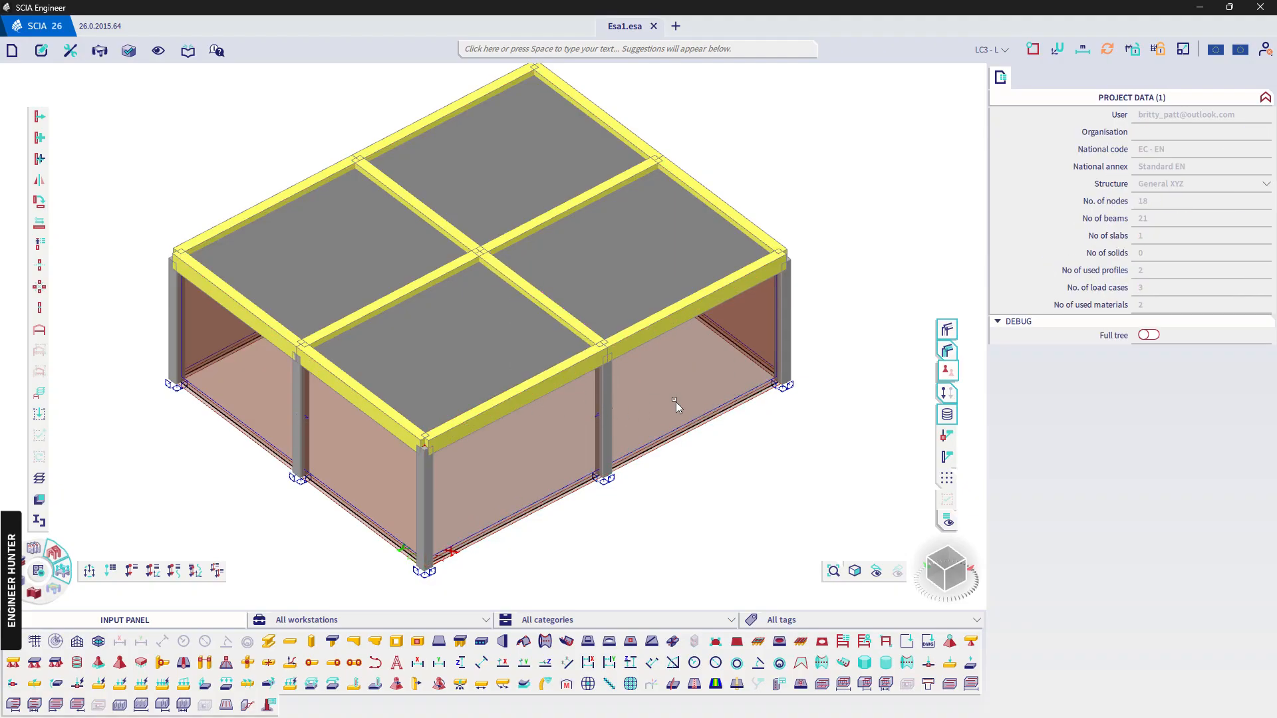
# Inspect the four inner beams crossing the slab and one perimeter beam, then clear the selection
pyautogui.click(545, 313)
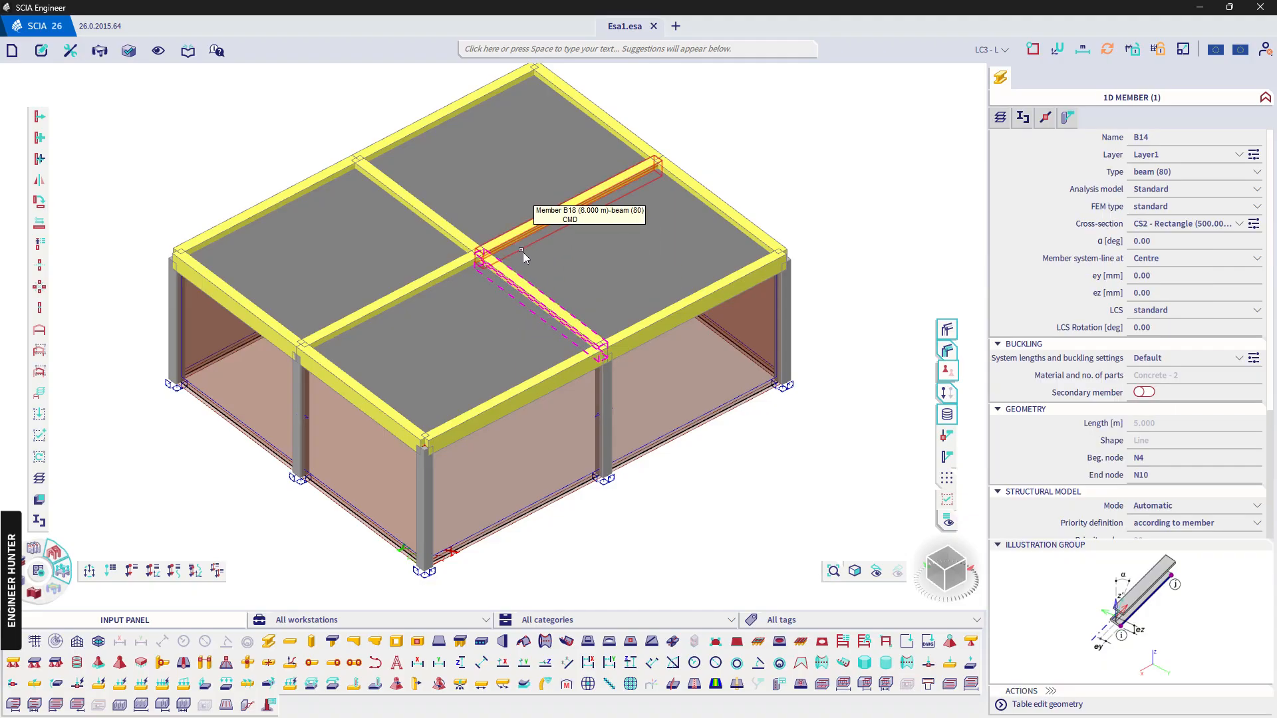
pyautogui.click(455, 248)
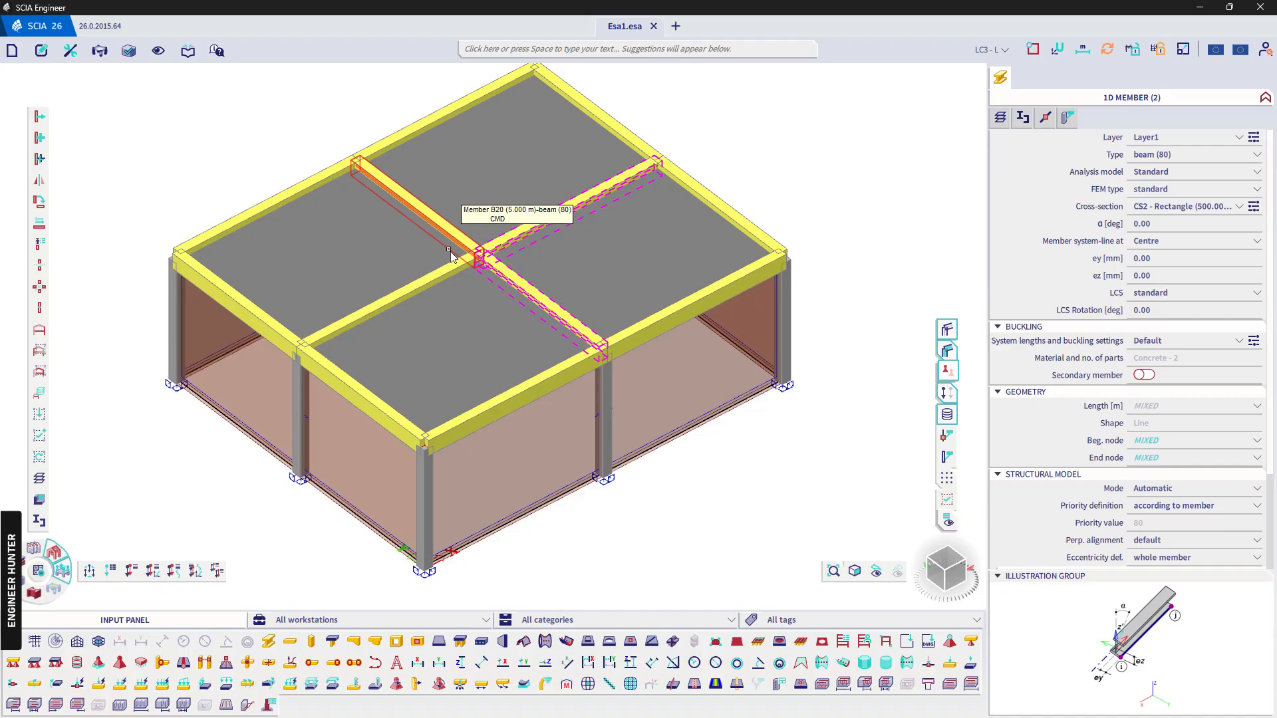
pyautogui.click(426, 303)
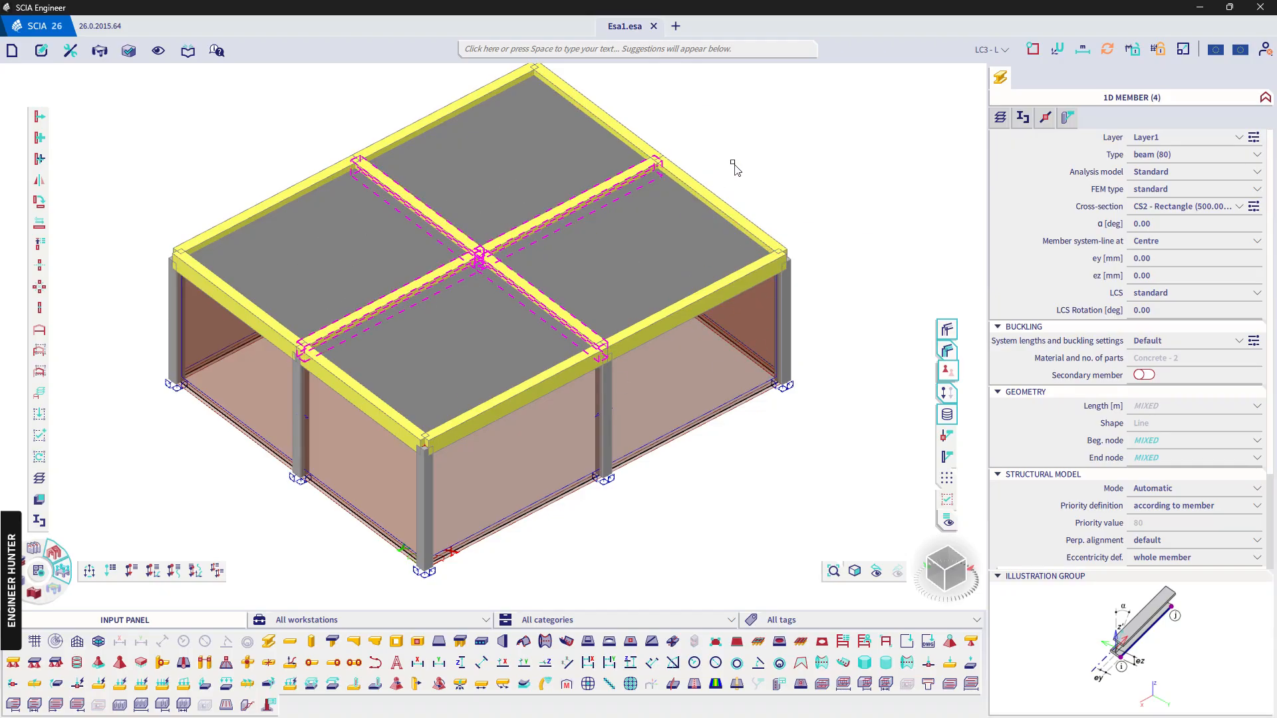
pyautogui.moveTo(750, 165); pyautogui.dragTo(744, 217, button='middle')
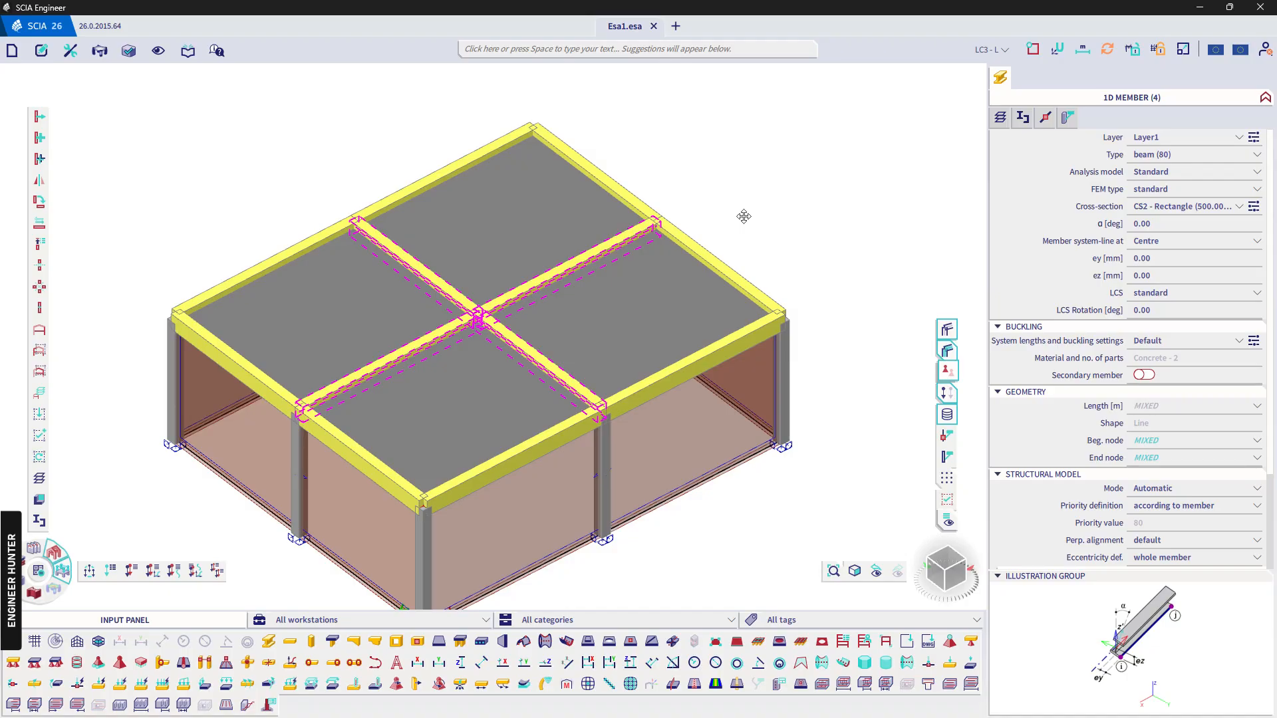
pyautogui.press('Escape')
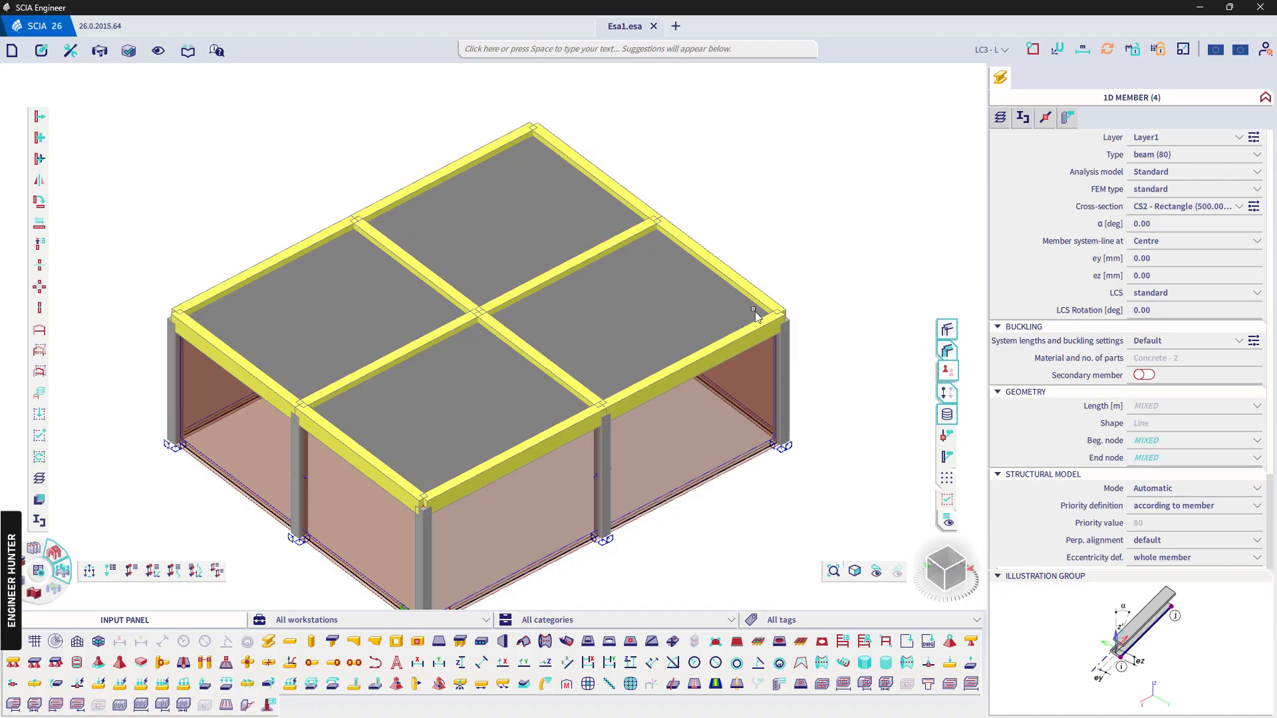
pyautogui.click(691, 388)
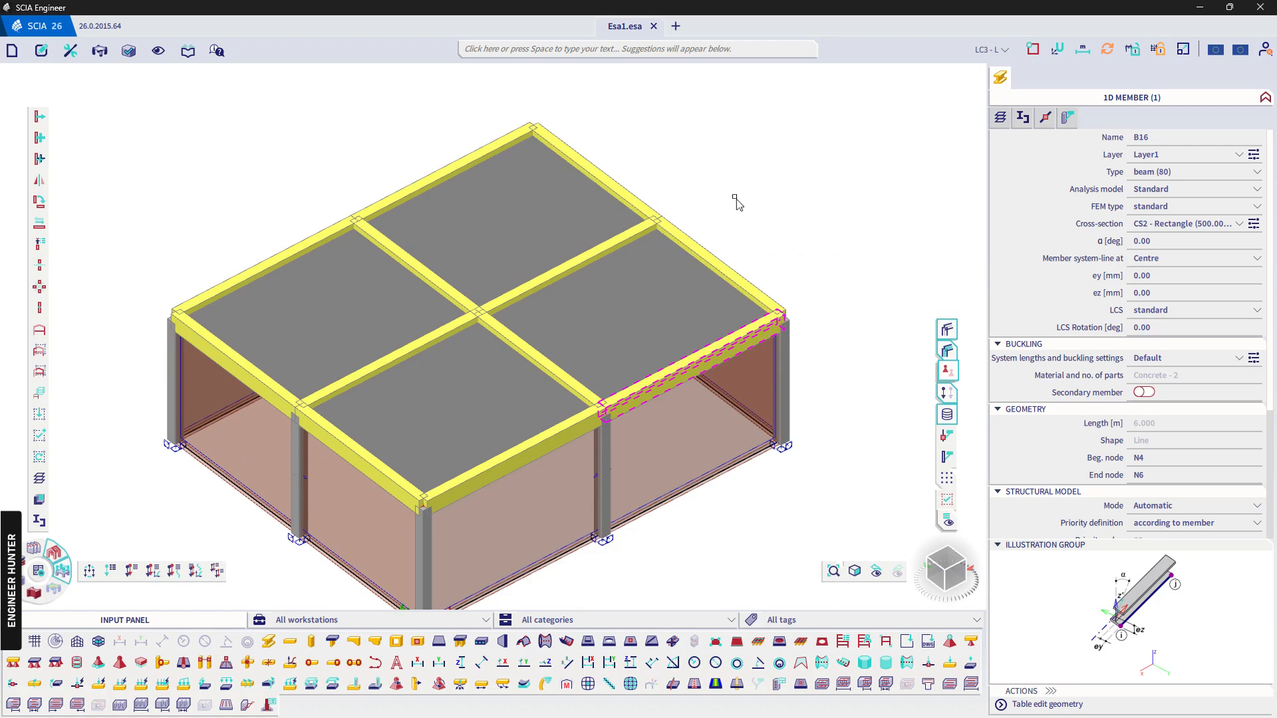
pyautogui.press('Escape')
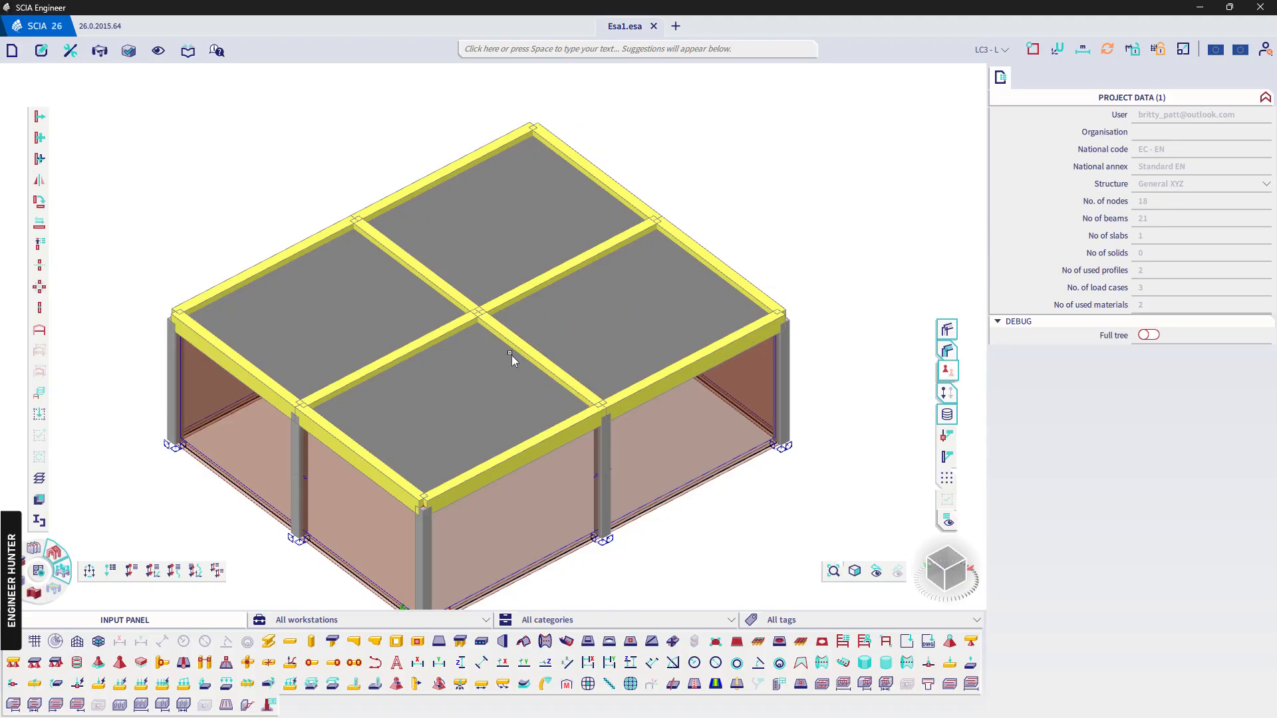
# Add internal edges to slab S1 along the four inner beams by selecting their existing lines
pyautogui.scroll(-2, 533, 239)
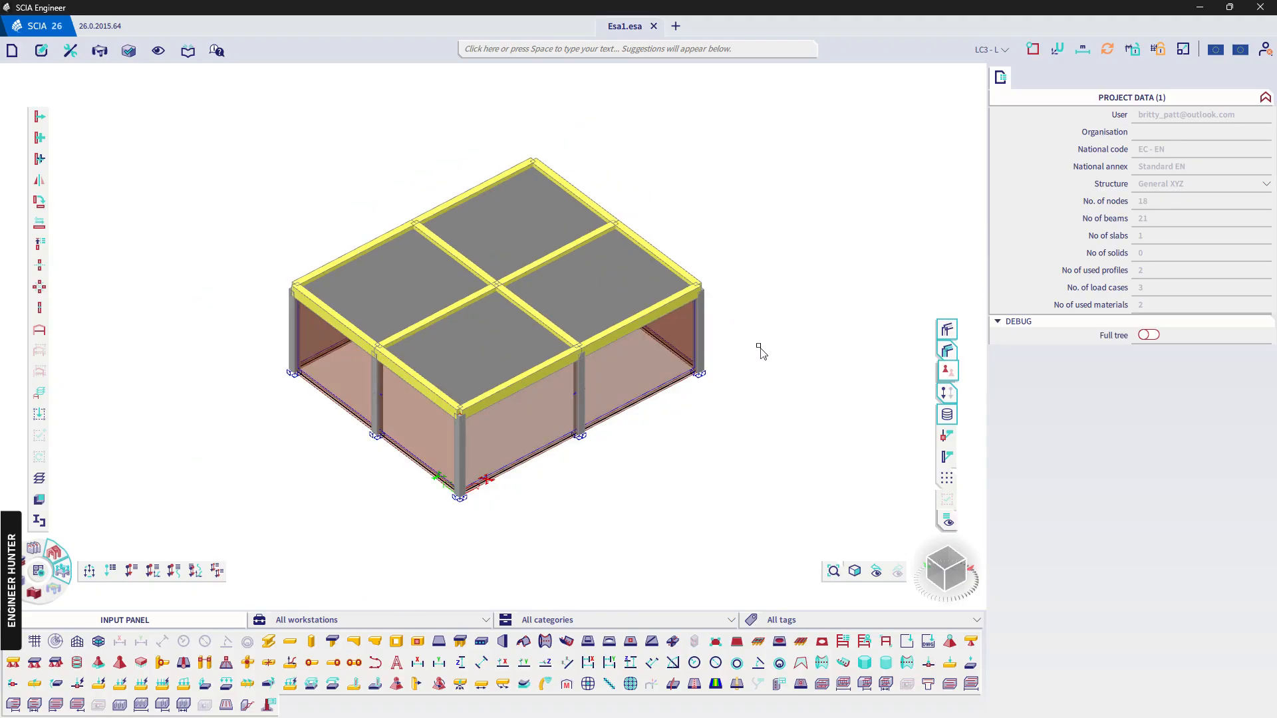
pyautogui.keyDown('ctrl'); pyautogui.moveTo(724, 369); pyautogui.dragTo(733, 378, button='right'); pyautogui.keyUp('ctrl')
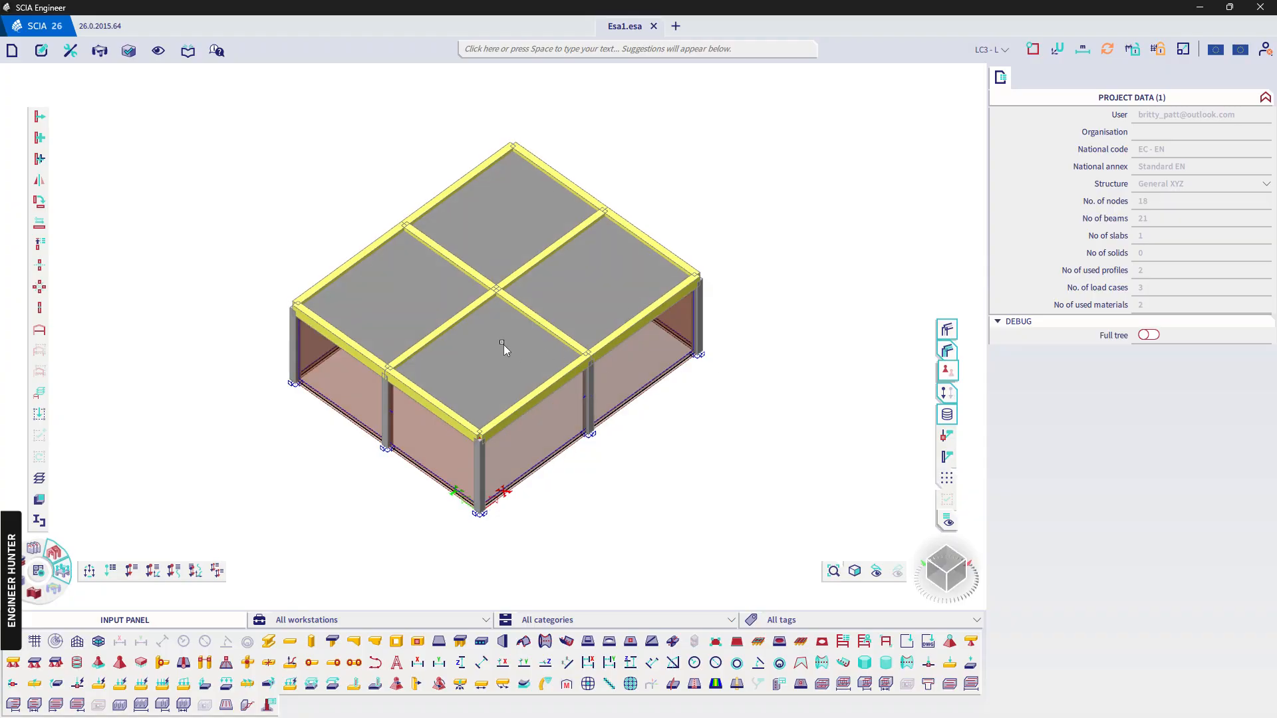
pyautogui.scroll(3, 504, 264)
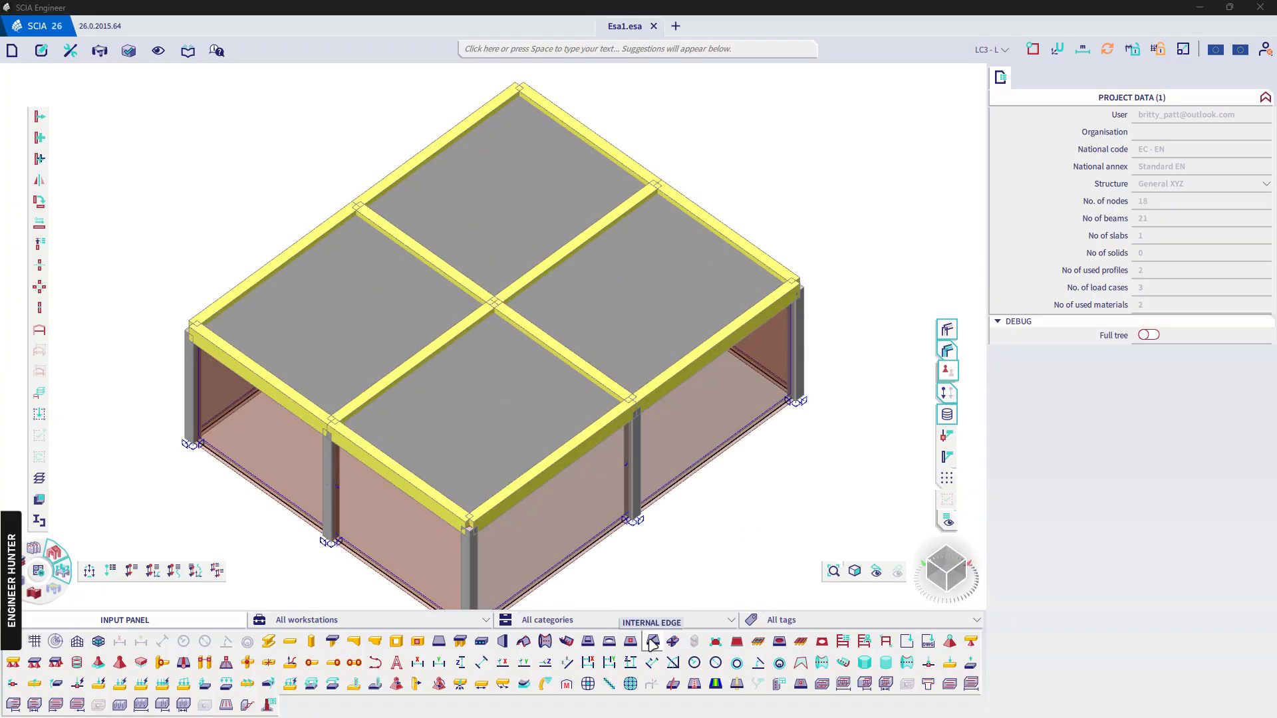
pyautogui.click(653, 642)
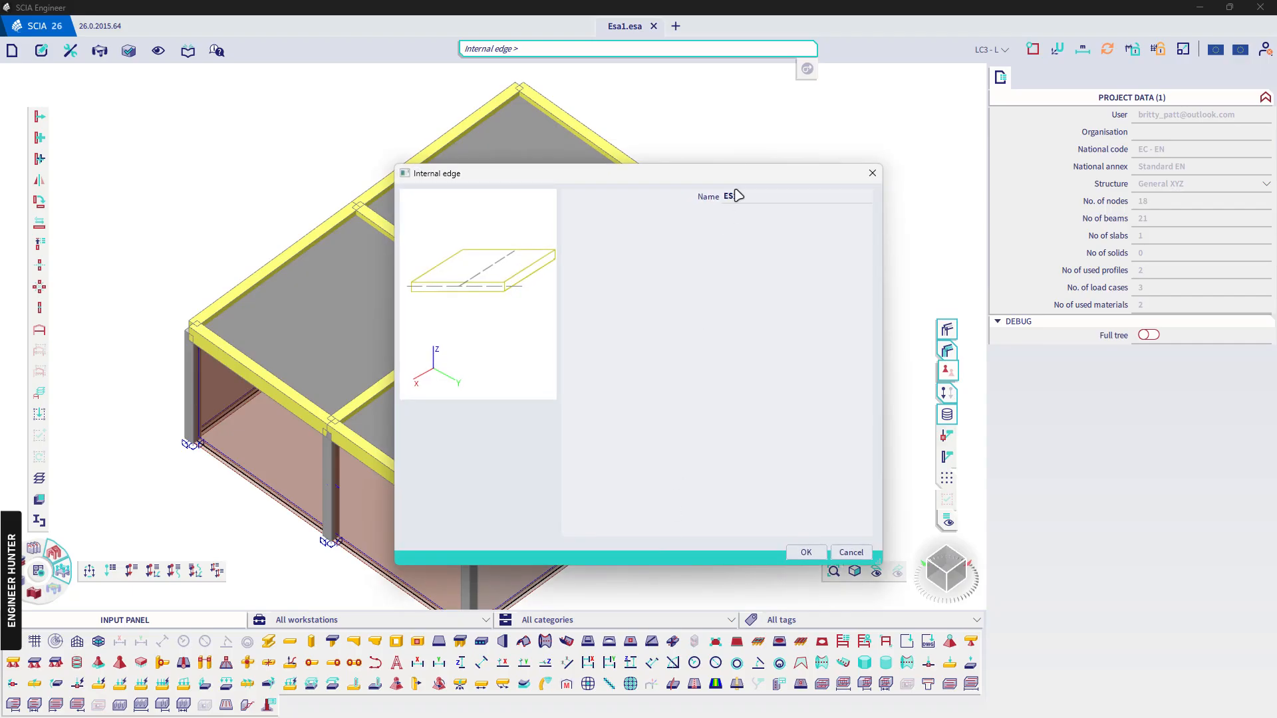
pyautogui.click(805, 552)
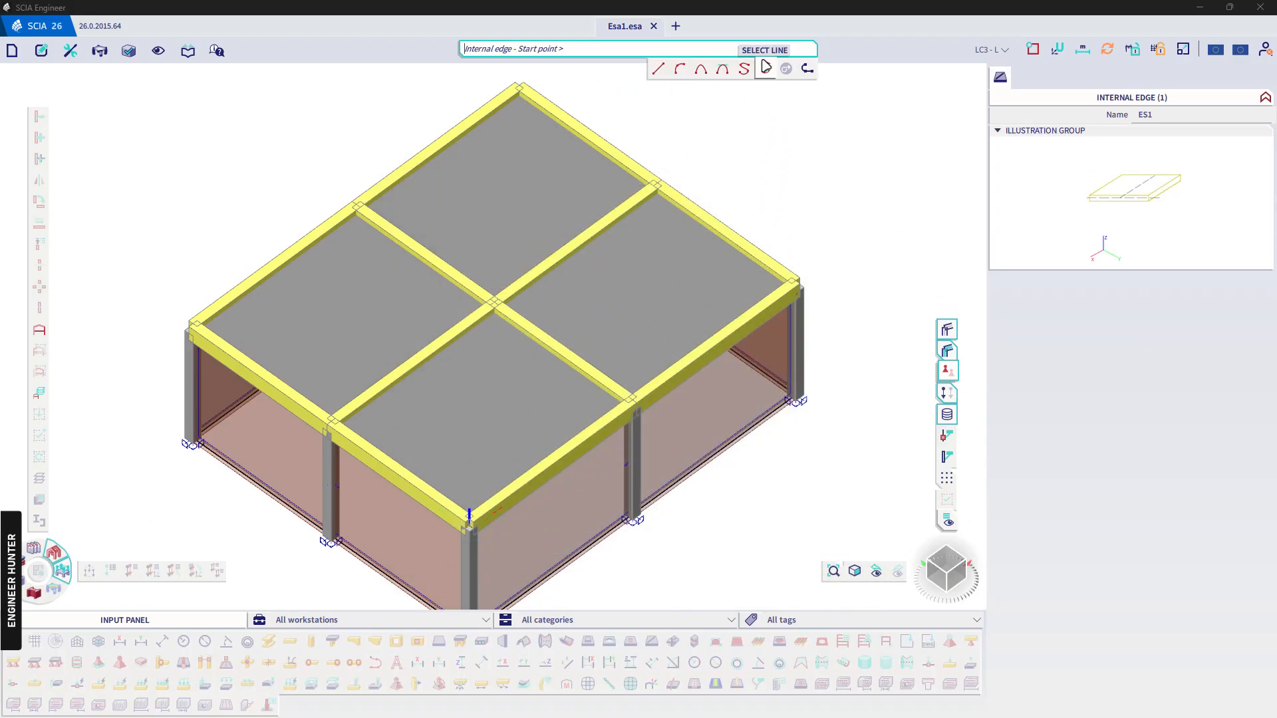
pyautogui.click(766, 69)
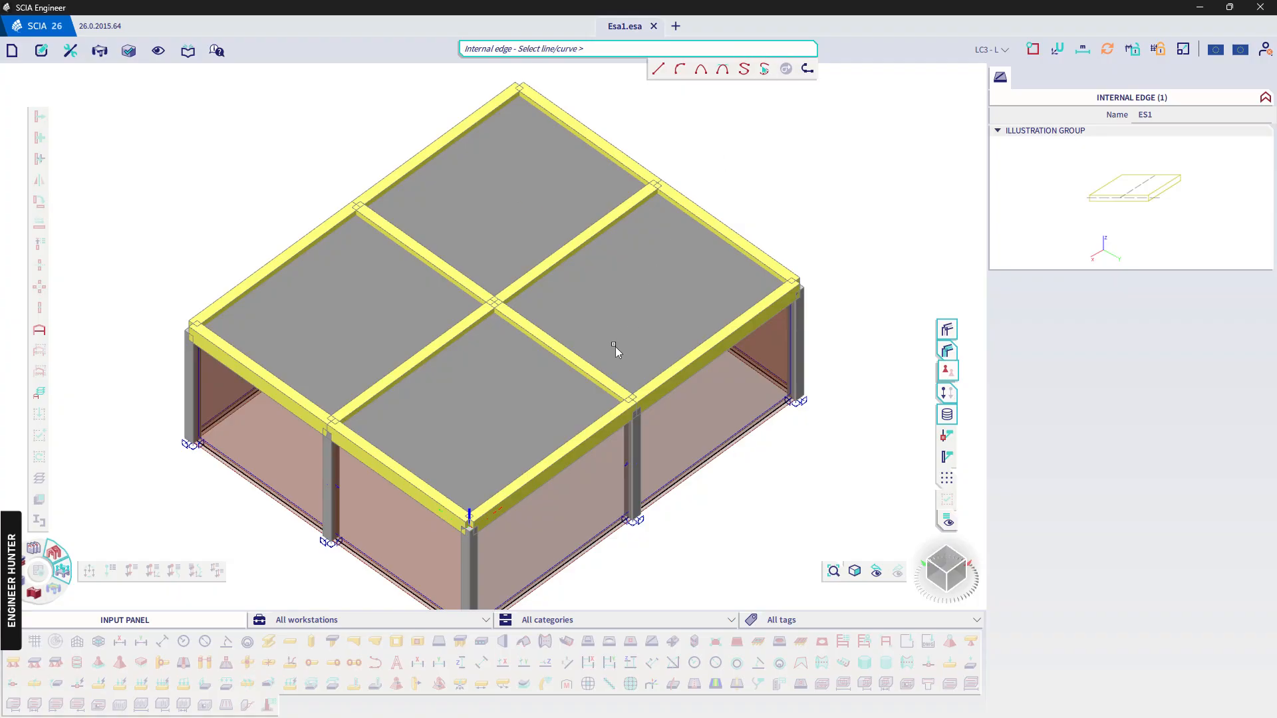
pyautogui.click(422, 364)
pyautogui.click(450, 281)
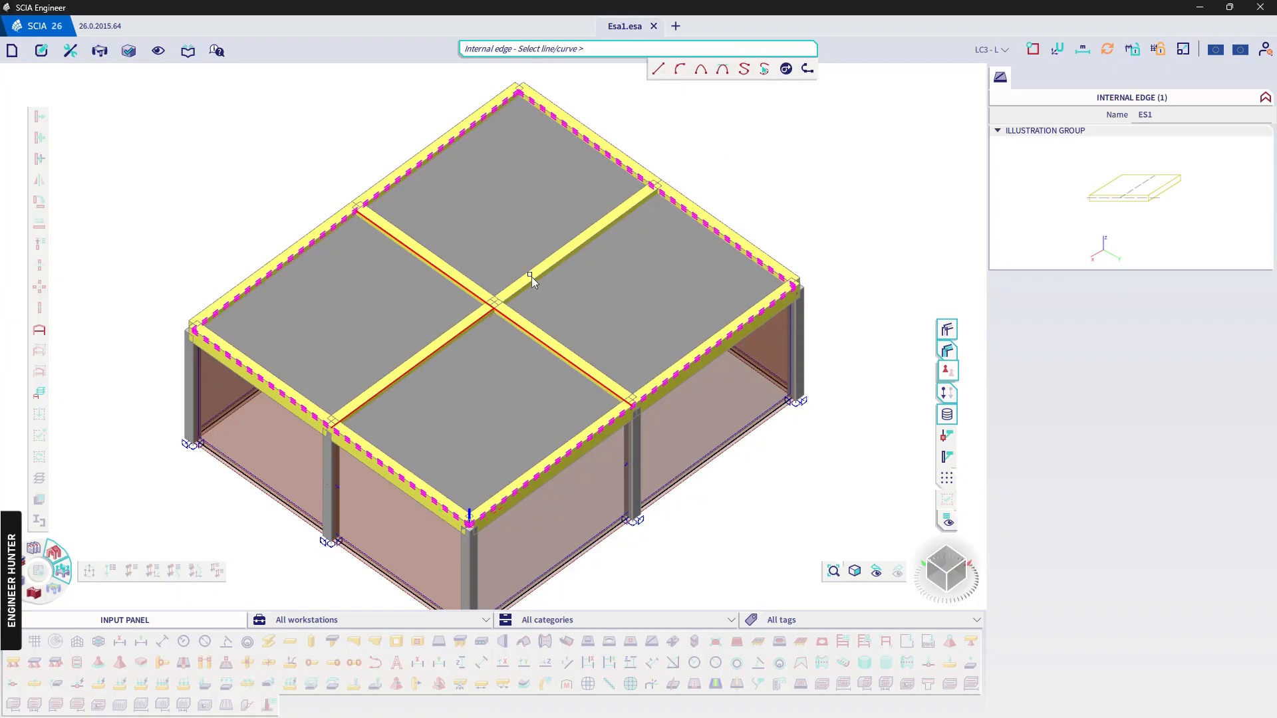
pyautogui.click(540, 278)
pyautogui.press('Escape')
pyautogui.press('Escape')
pyautogui.keyDown('ctrl'); pyautogui.moveTo(516, 286); pyautogui.dragTo(625, 319, button='right'); pyautogui.keyUp('ctrl')
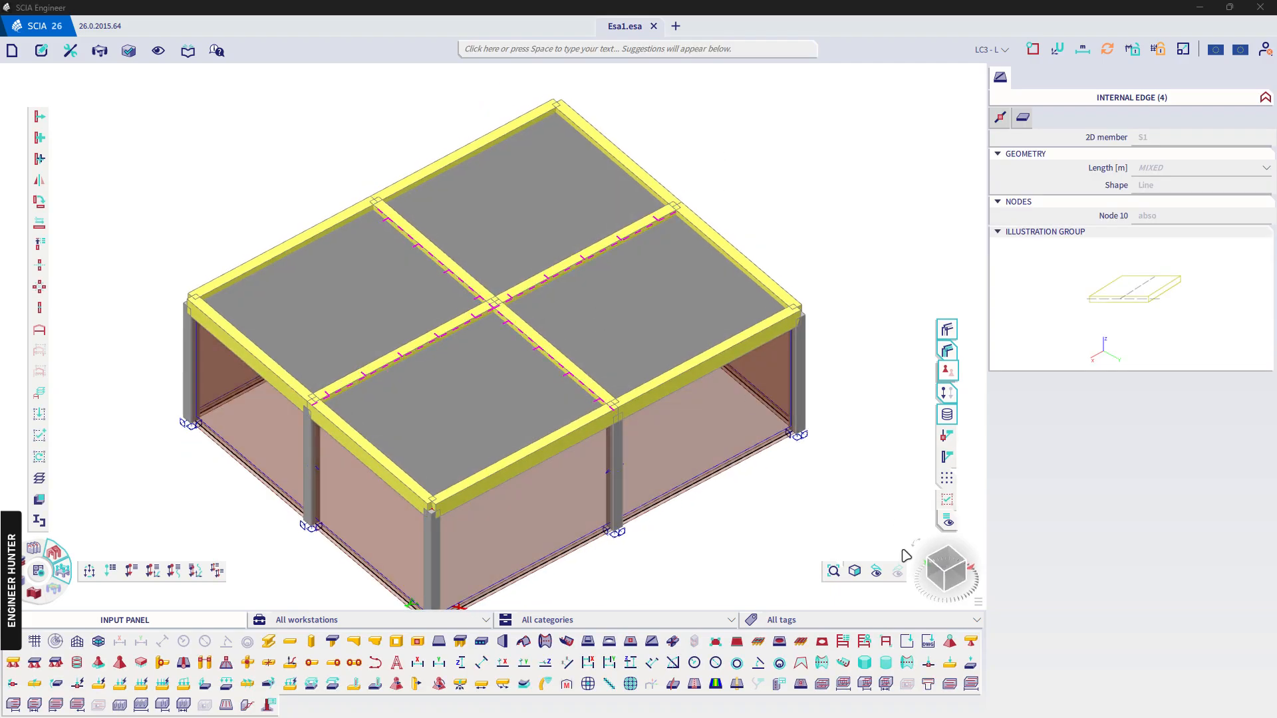
# Hide the member volumes to check the internal edges on the roof slab, then show the volumes again
pyautogui.click(947, 329)
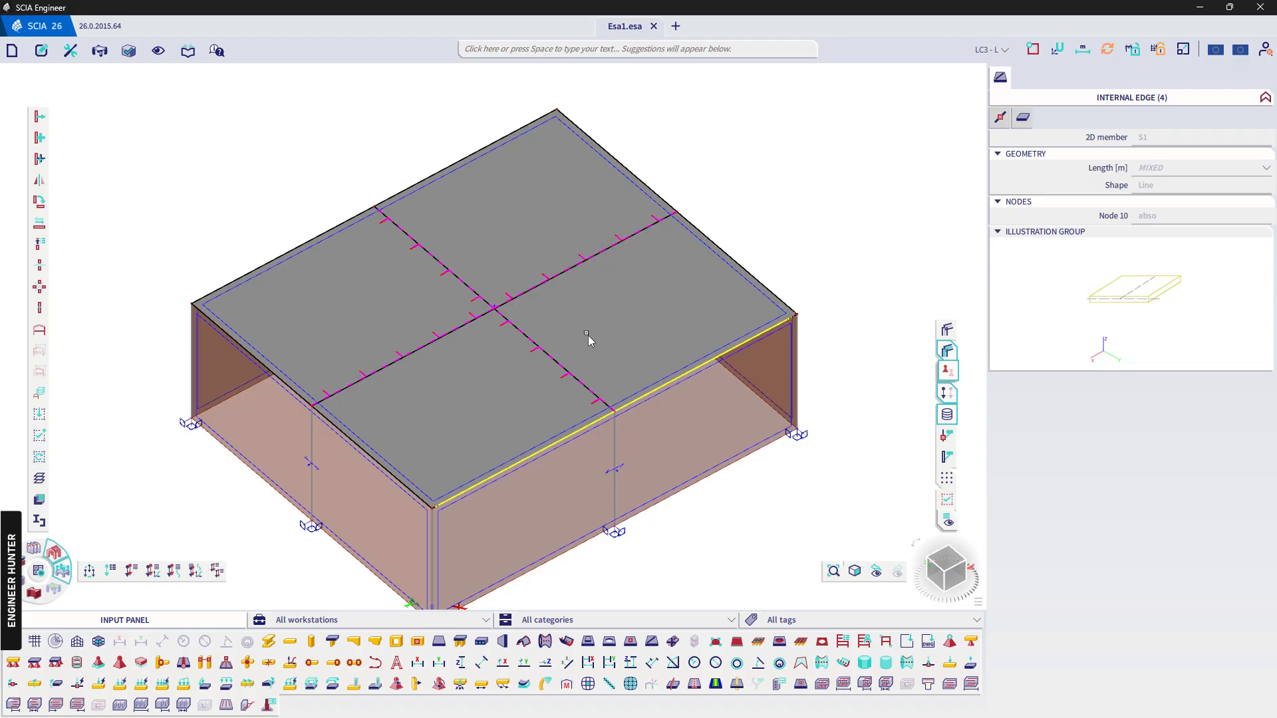
pyautogui.keyDown('ctrl'); pyautogui.moveTo(467, 364); pyautogui.dragTo(452, 331, button='right'); pyautogui.keyUp('ctrl')
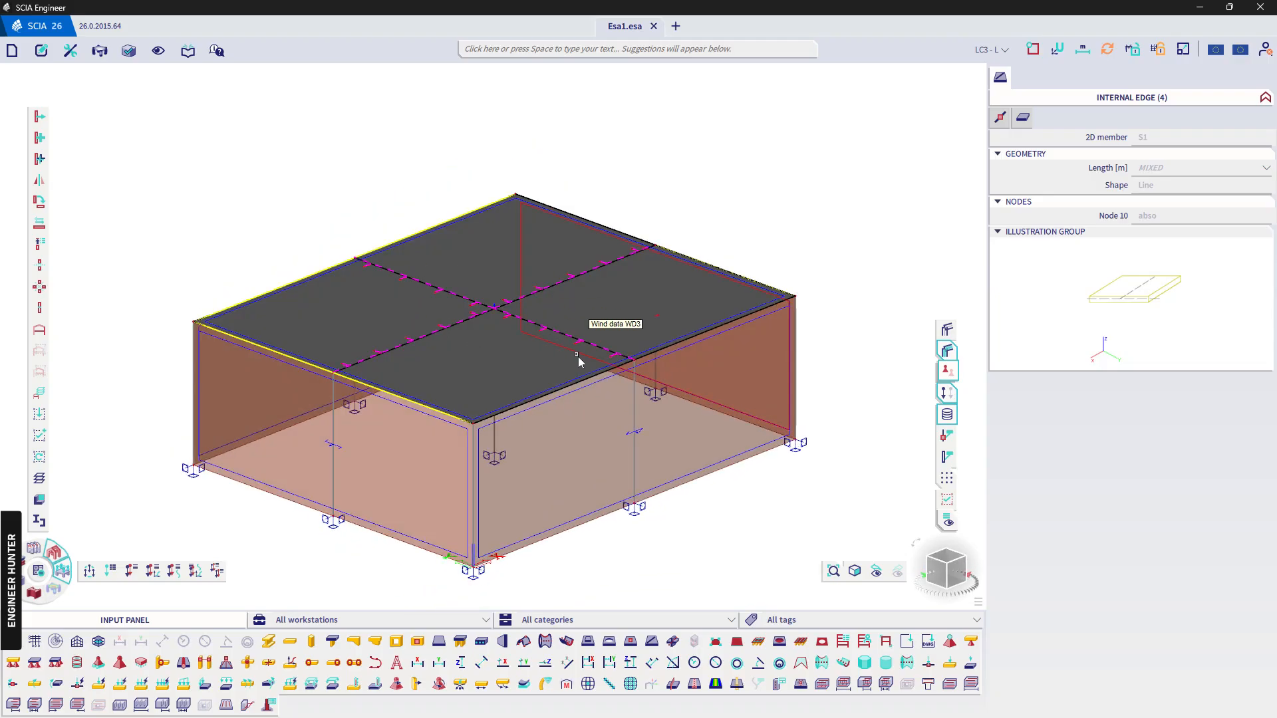
pyautogui.press('Escape')
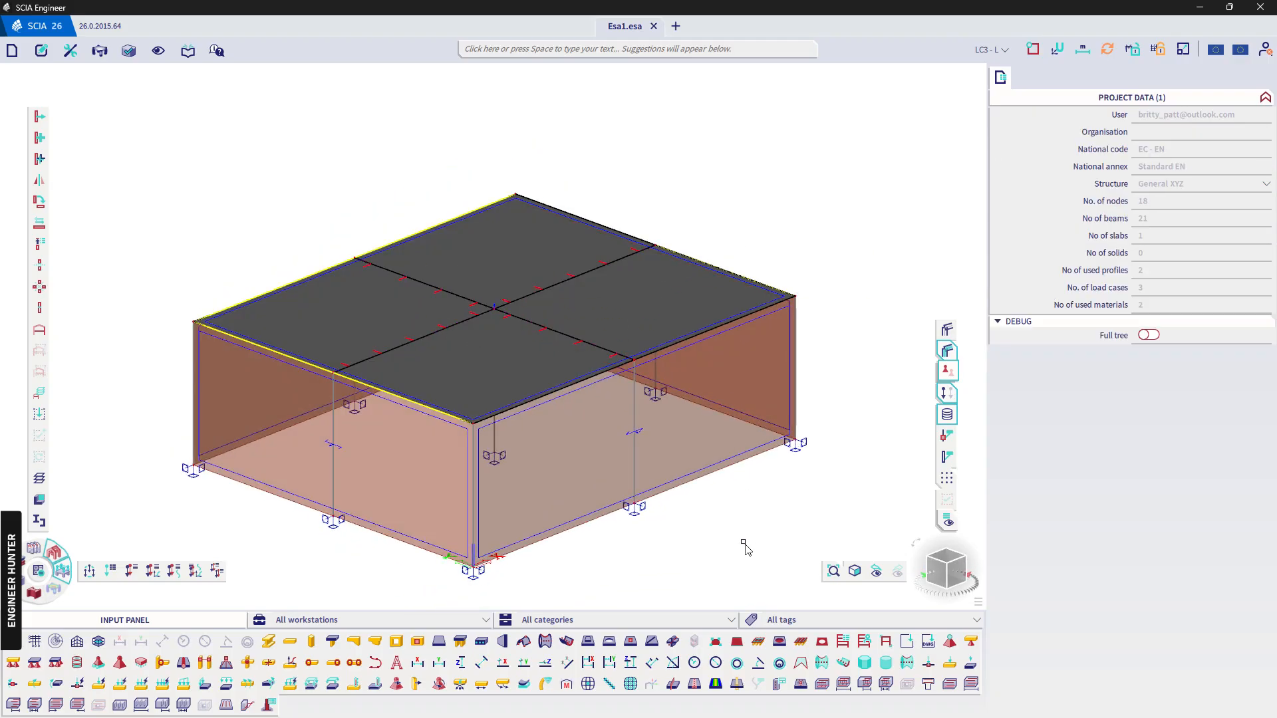
pyautogui.click(954, 331)
# Apply a surface force of -2.50 kN/m² in the Z direction to slab S1 in load case LC3 - L
pyautogui.scroll(-2, 507, 210)
pyautogui.keyDown('ctrl'); pyautogui.moveTo(673, 364); pyautogui.dragTo(661, 400, button='right'); pyautogui.keyUp('ctrl')
pyautogui.click(549, 379)
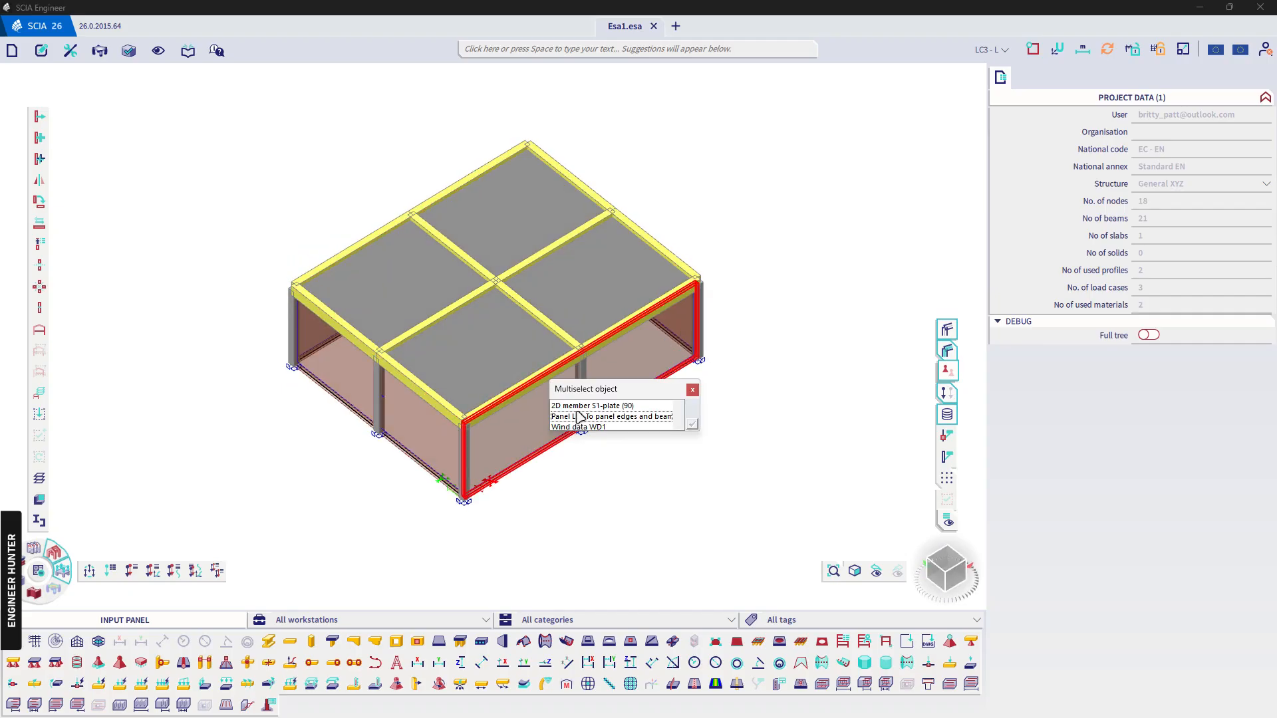
pyautogui.click(592, 405)
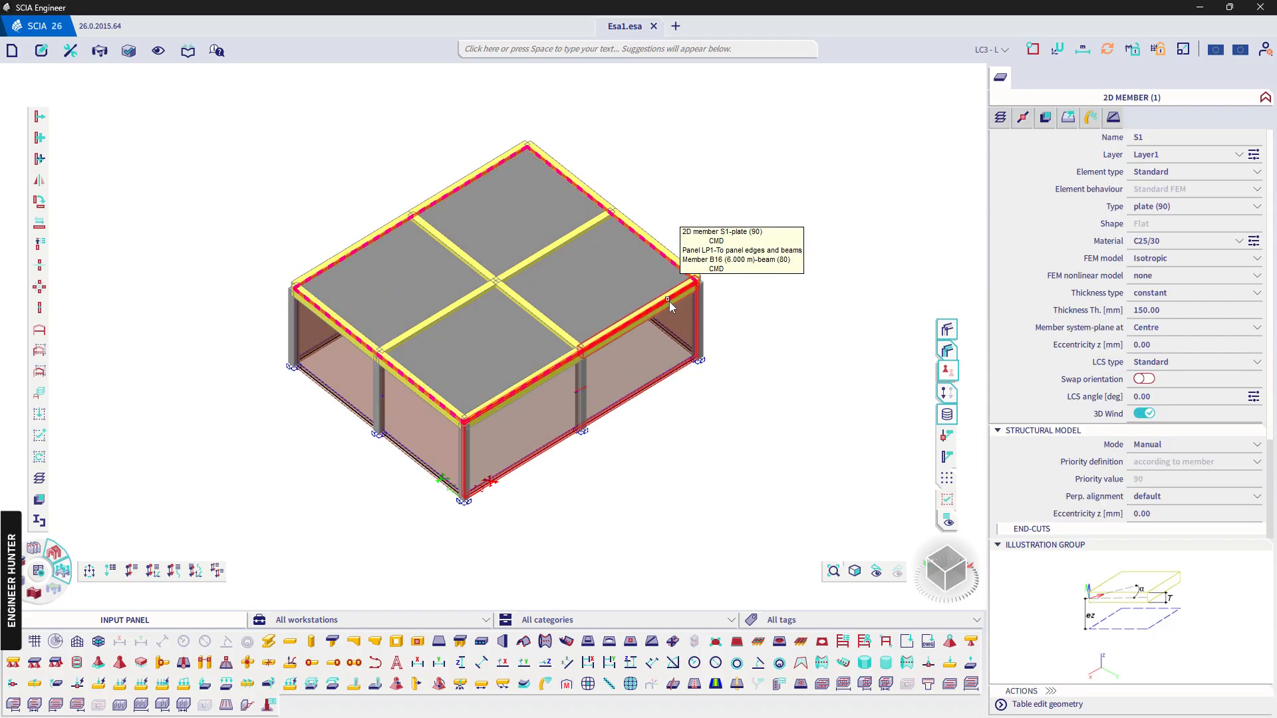
pyautogui.moveTo(998, 51)
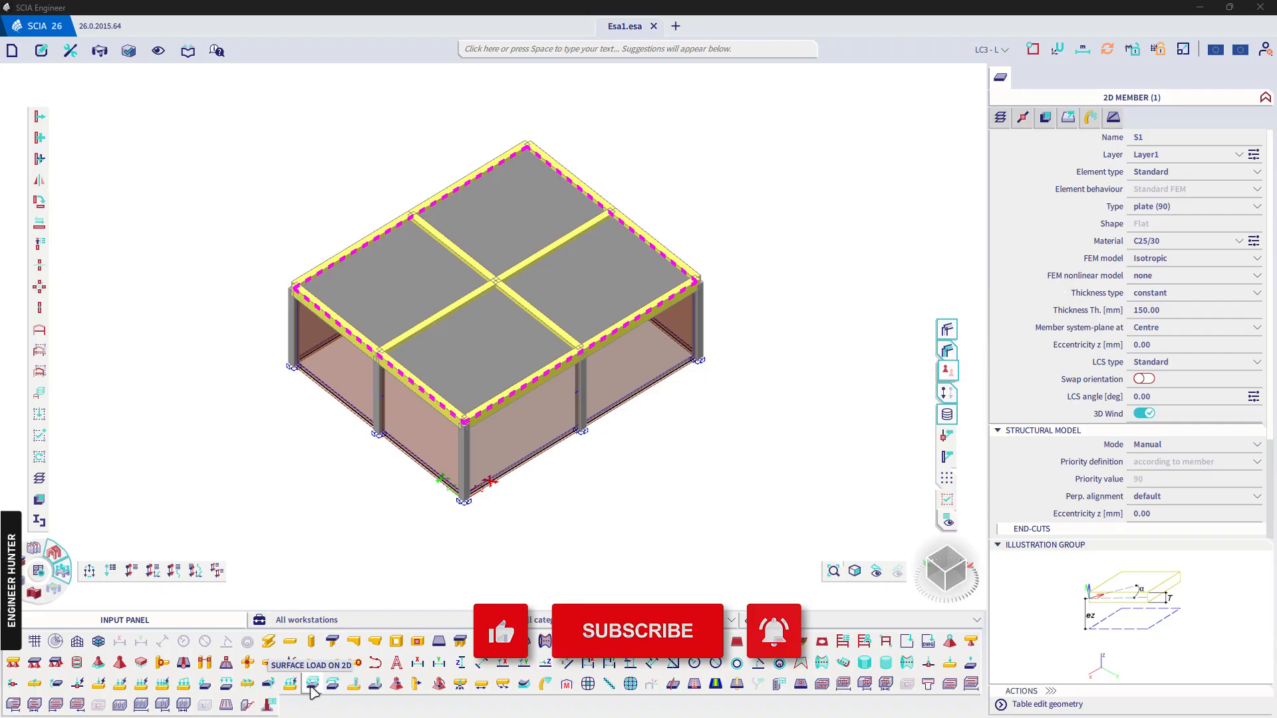
pyautogui.click(354, 641)
pyautogui.click(756, 243)
pyautogui.write('-')
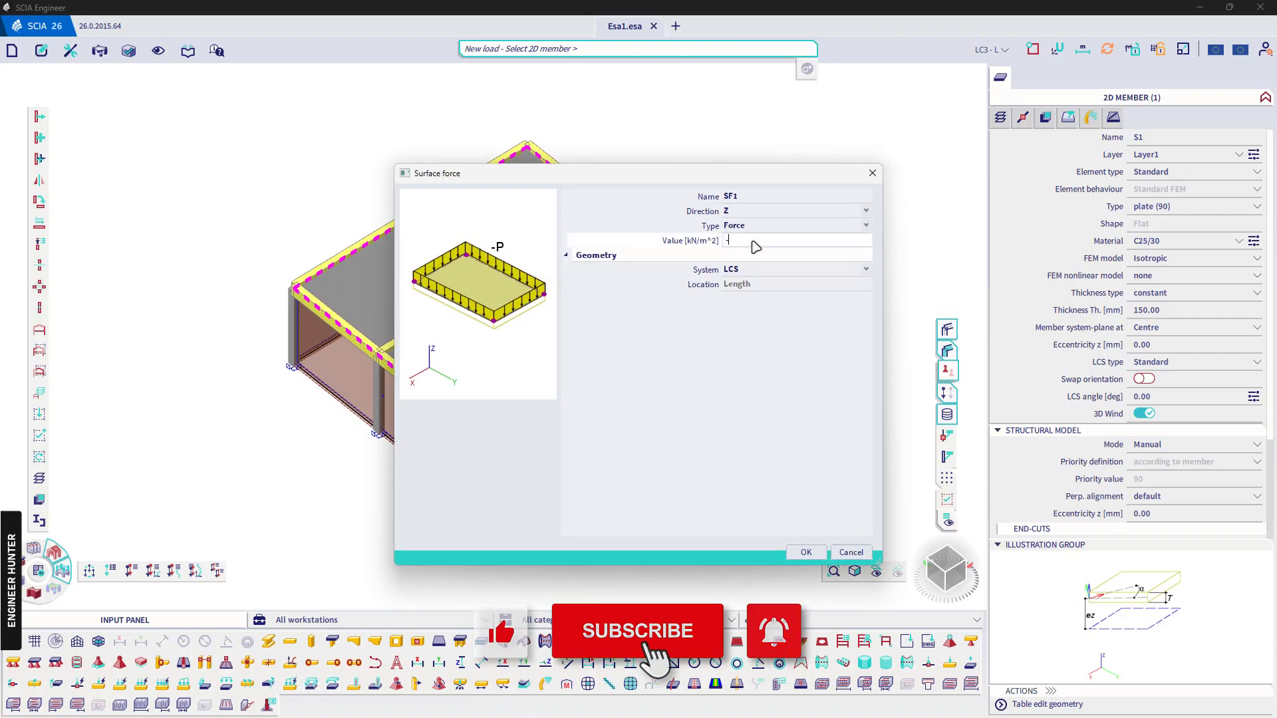
pyautogui.write('2.50')
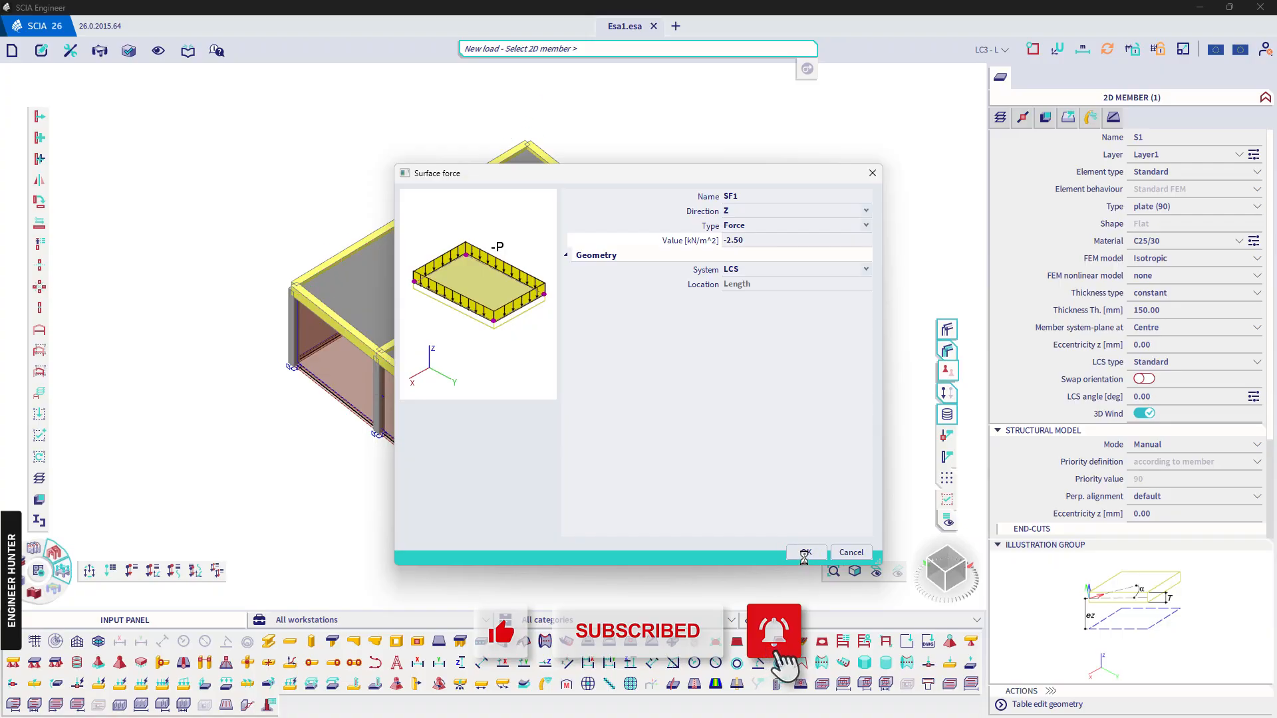
pyautogui.click(805, 552)
pyautogui.press('Escape')
# Switch to load case LC2 - SDL and apply a -3.00 kN/m² surface force in the Z direction to slab S1
pyautogui.click(991, 49)
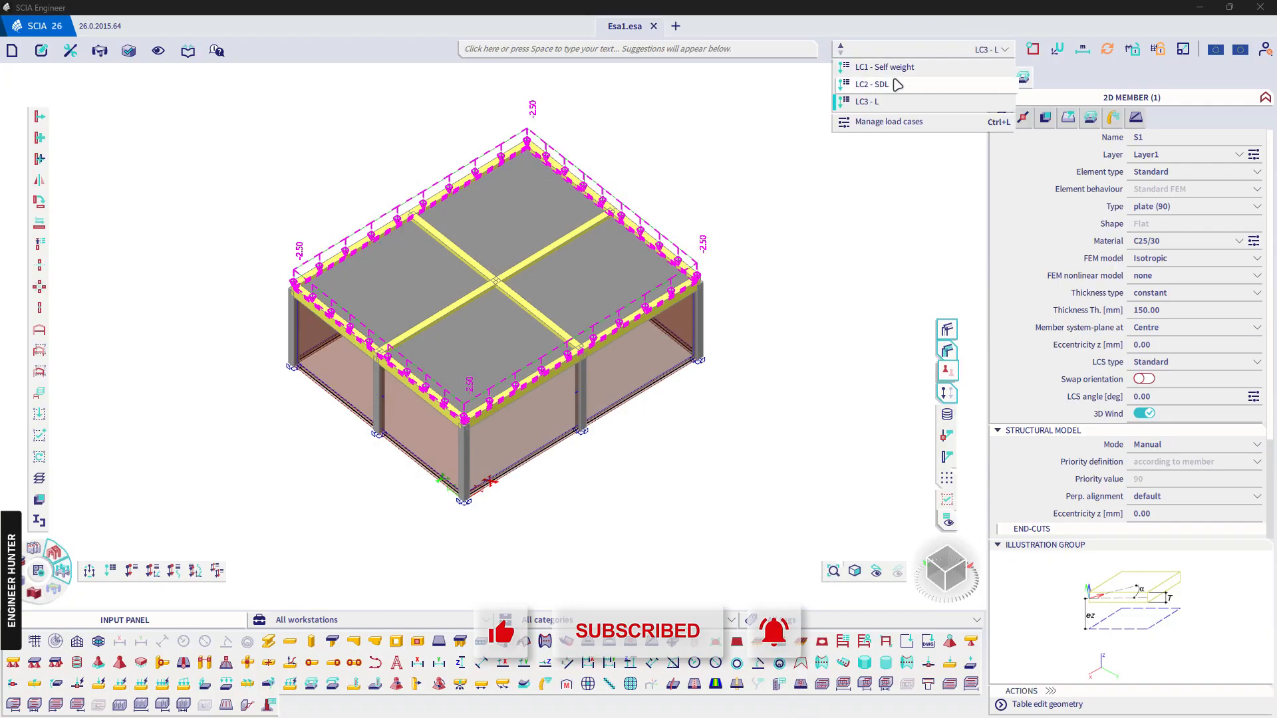
pyautogui.click(852, 85)
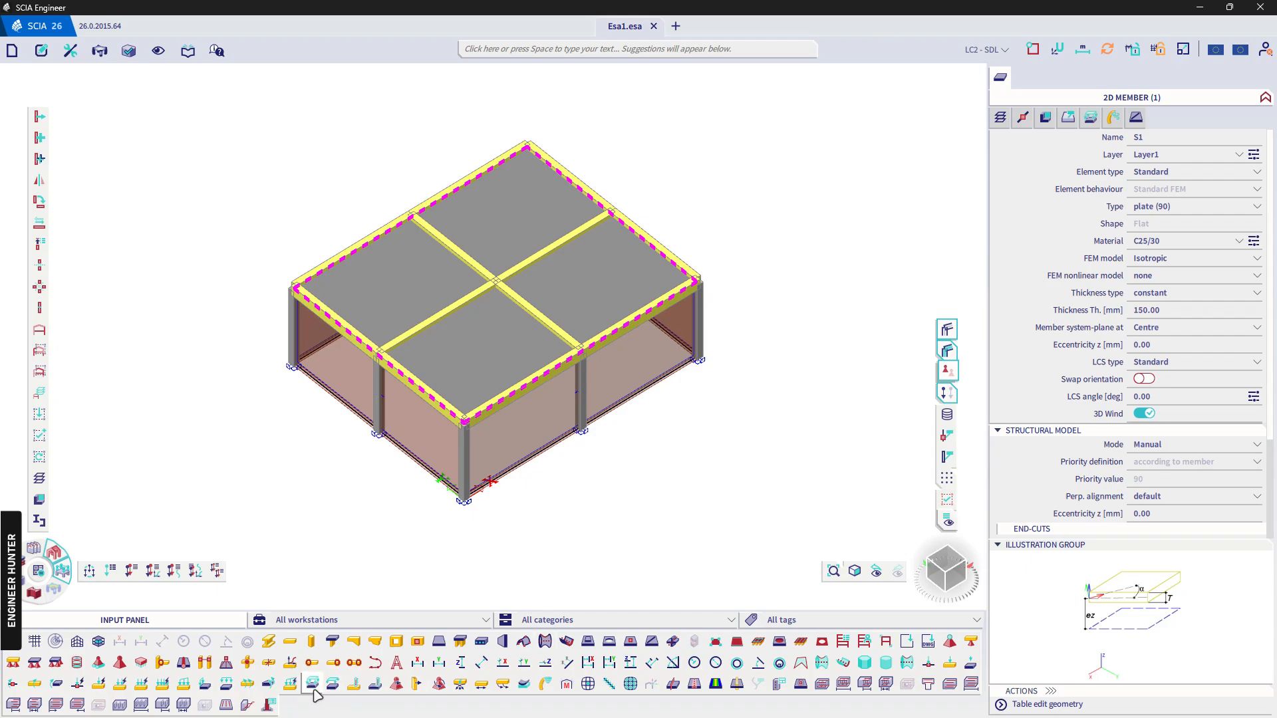
pyautogui.click(312, 683)
pyautogui.click(758, 240)
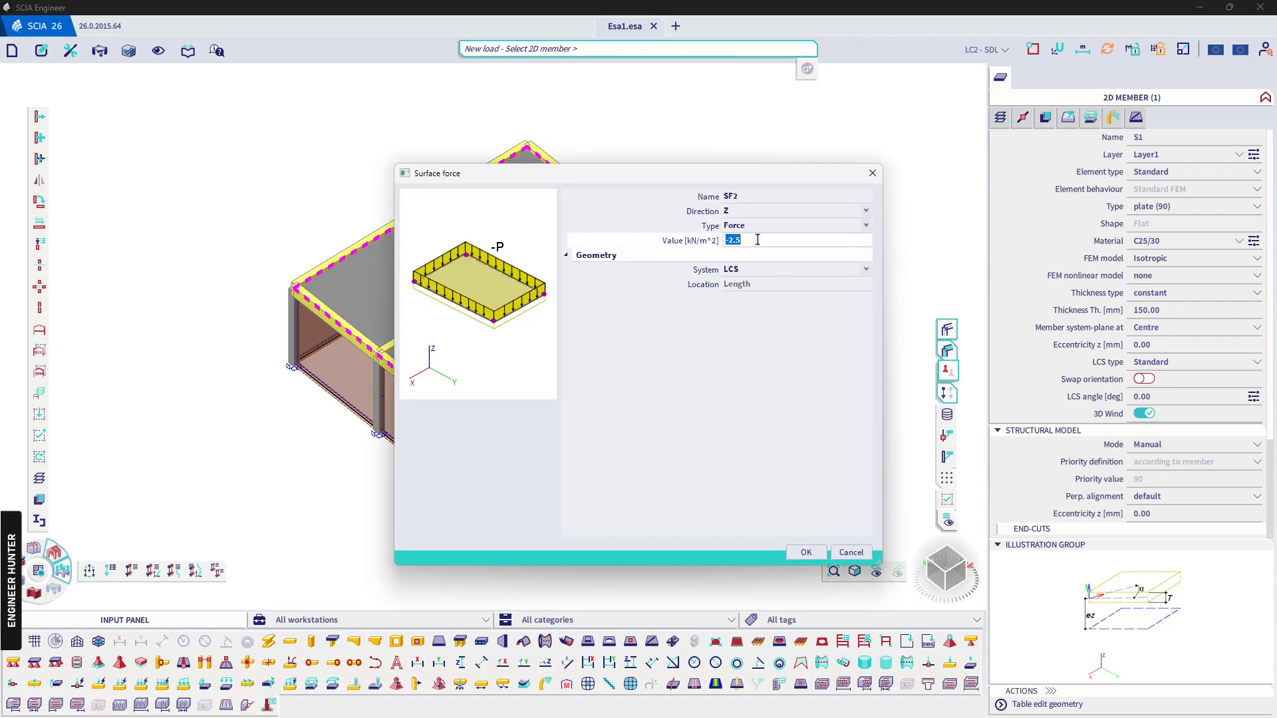
pyautogui.write('-3')
pyautogui.press('Return')
pyautogui.click(805, 552)
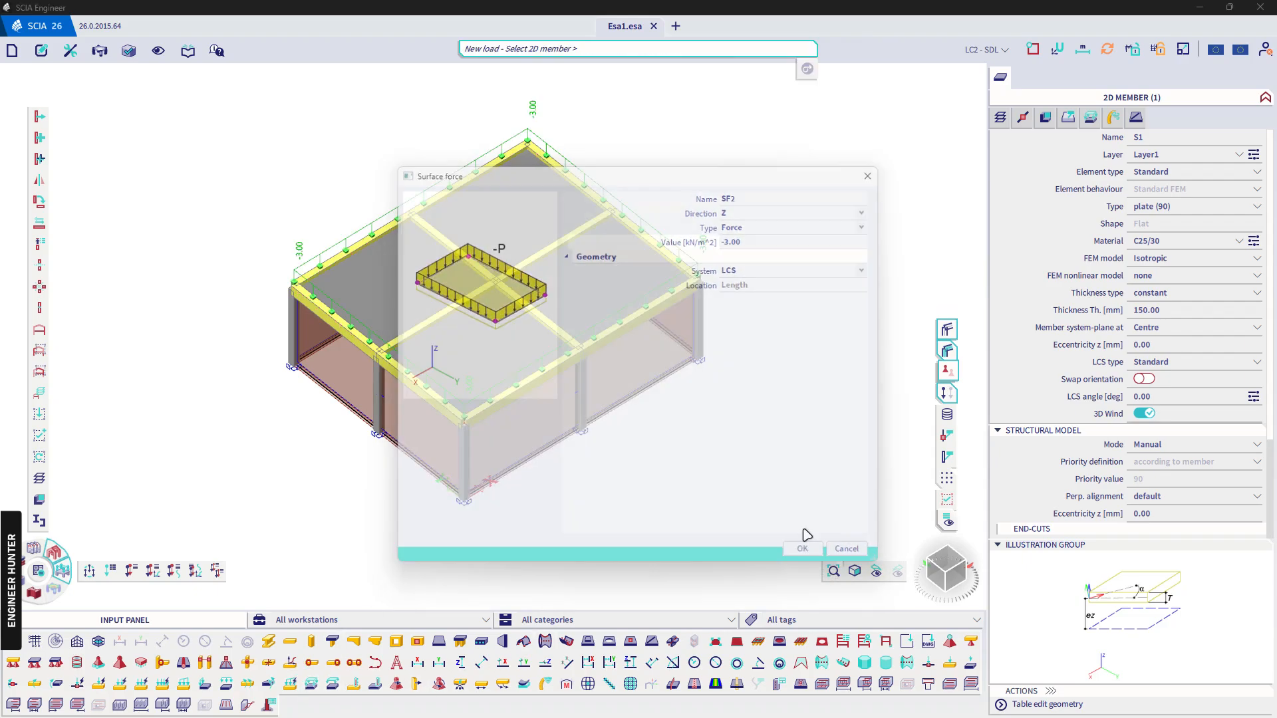
pyautogui.click(948, 567)
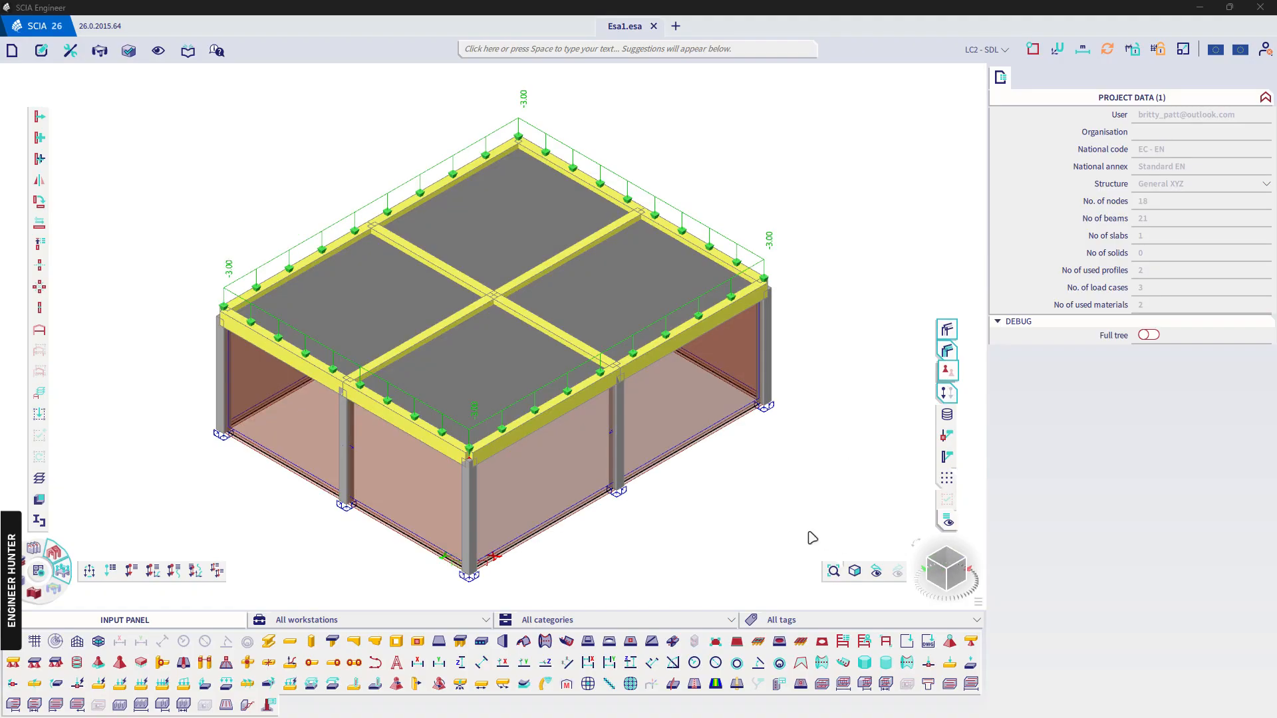
# Add the wind load cases in the 3D Wind Generator and run the generator
pyautogui.click(546, 684)
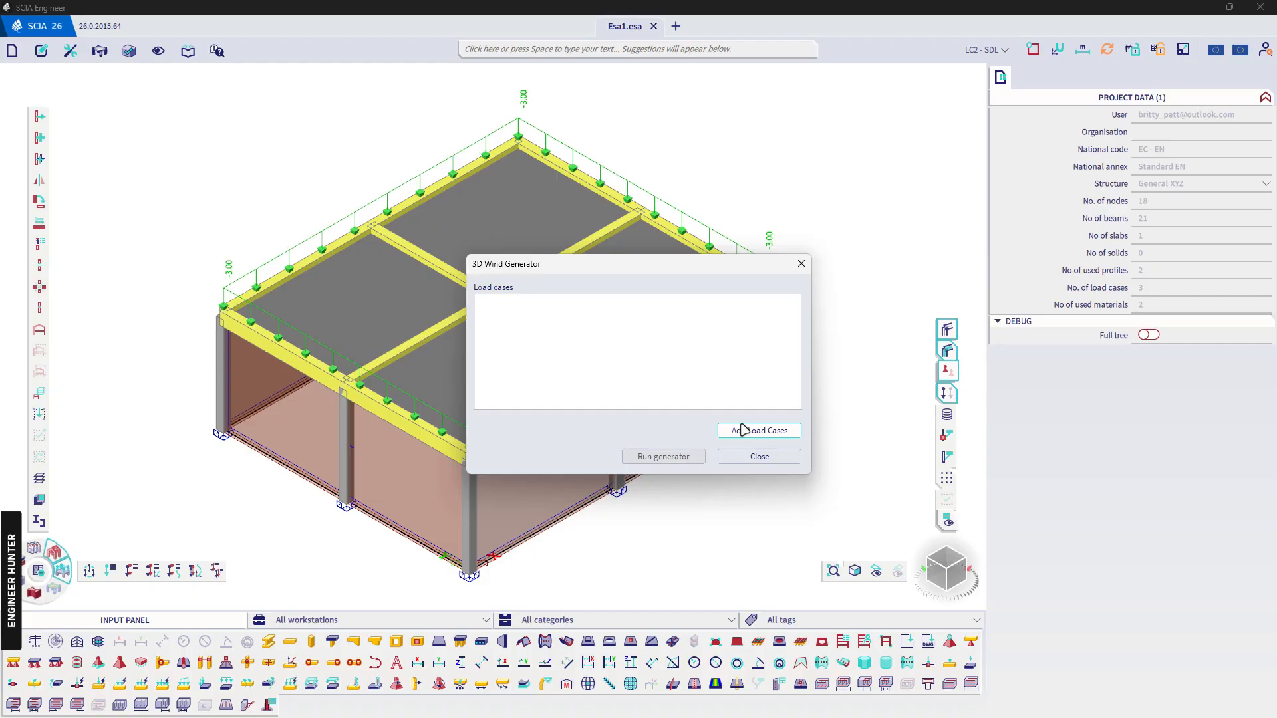
pyautogui.click(743, 429)
pyautogui.click(716, 451)
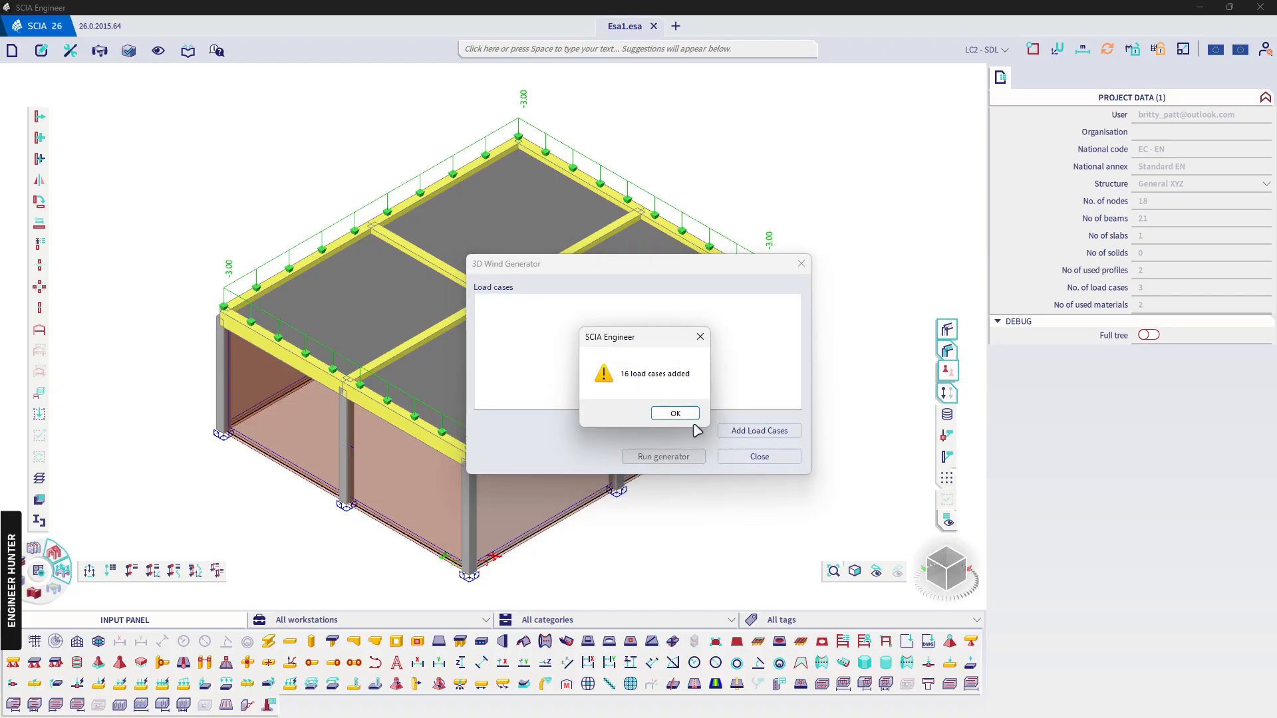
pyautogui.click(678, 413)
pyautogui.click(655, 456)
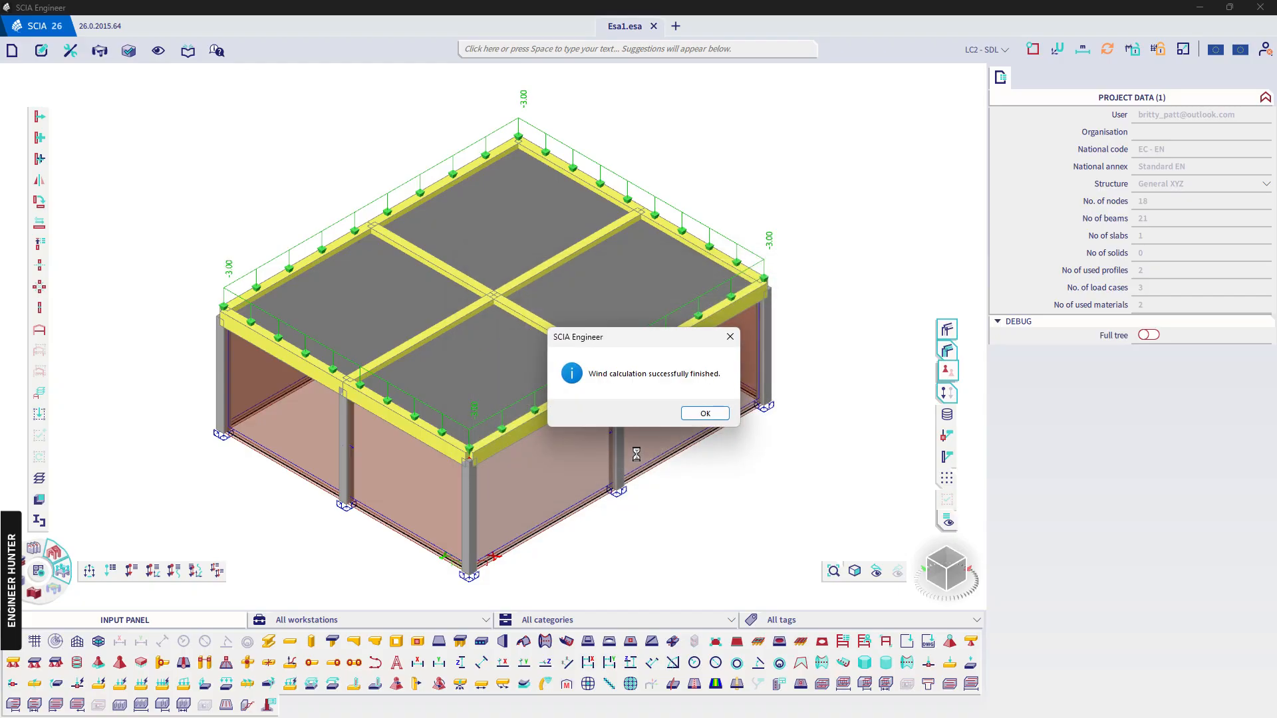
pyautogui.click(705, 415)
# Display the generated wind loads of load cases 3DWind1 and 3DWind6 on the model
pyautogui.click(994, 41)
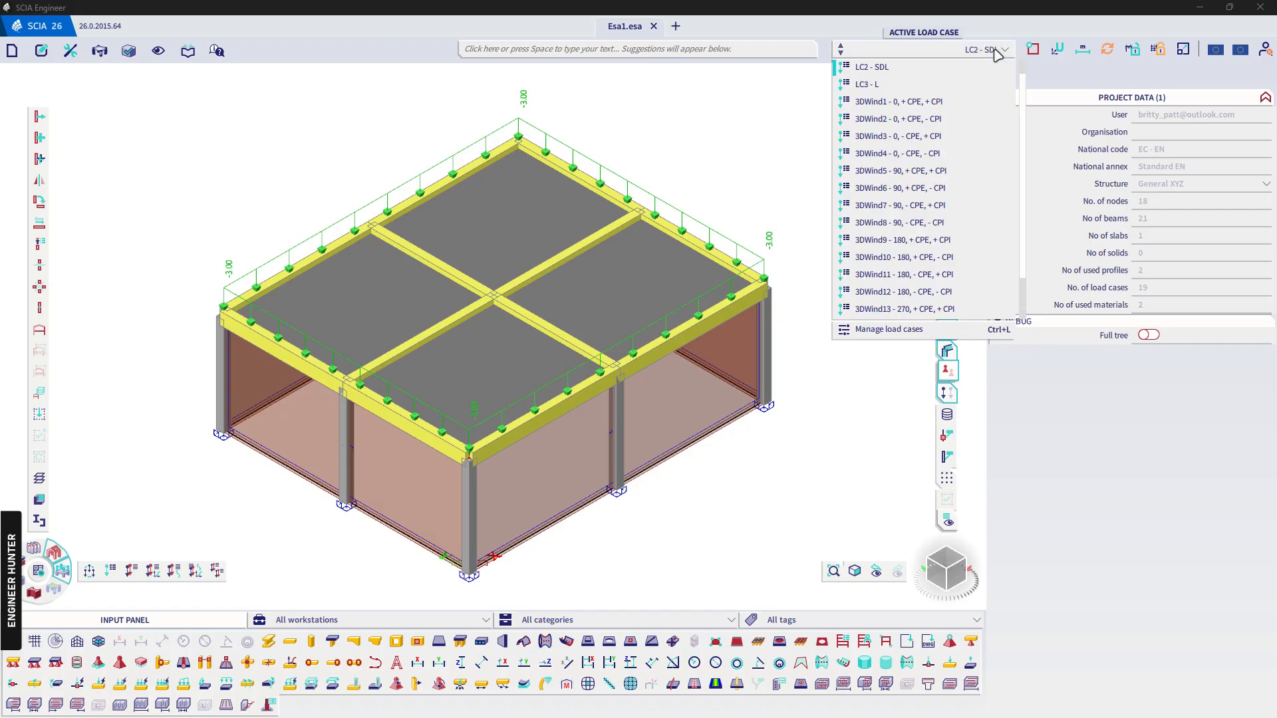
pyautogui.click(964, 101)
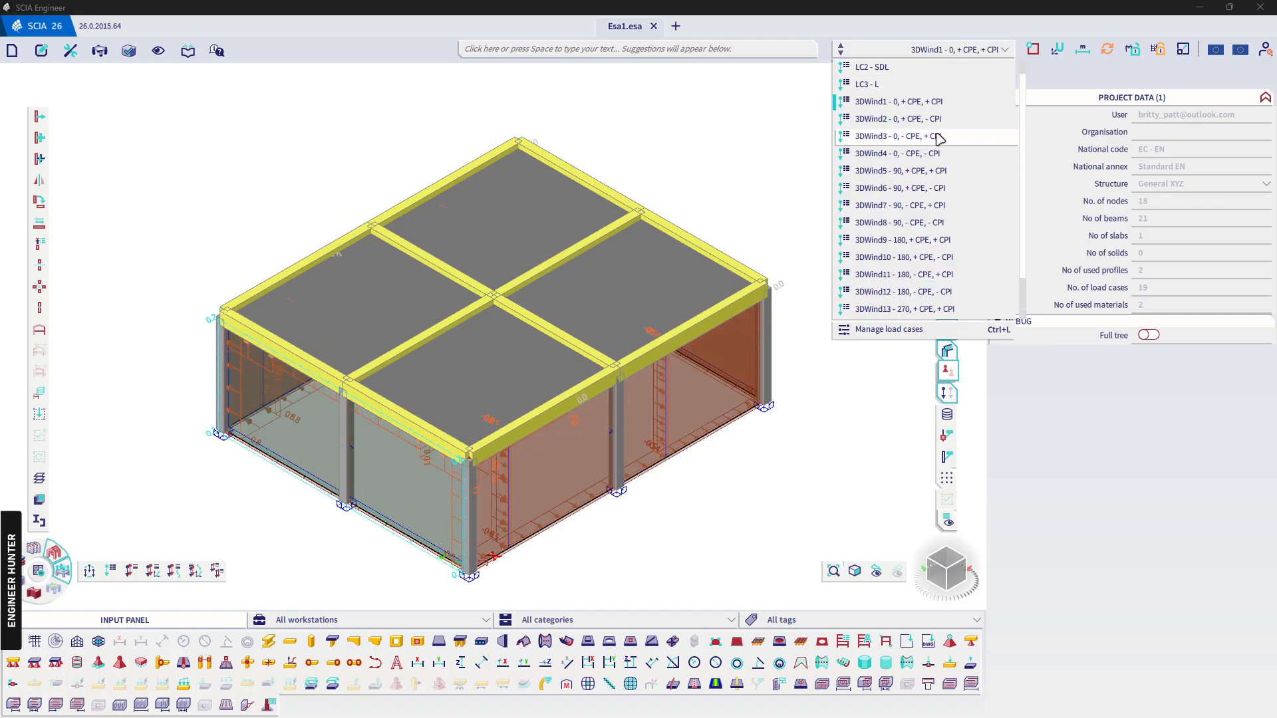
pyautogui.click(926, 189)
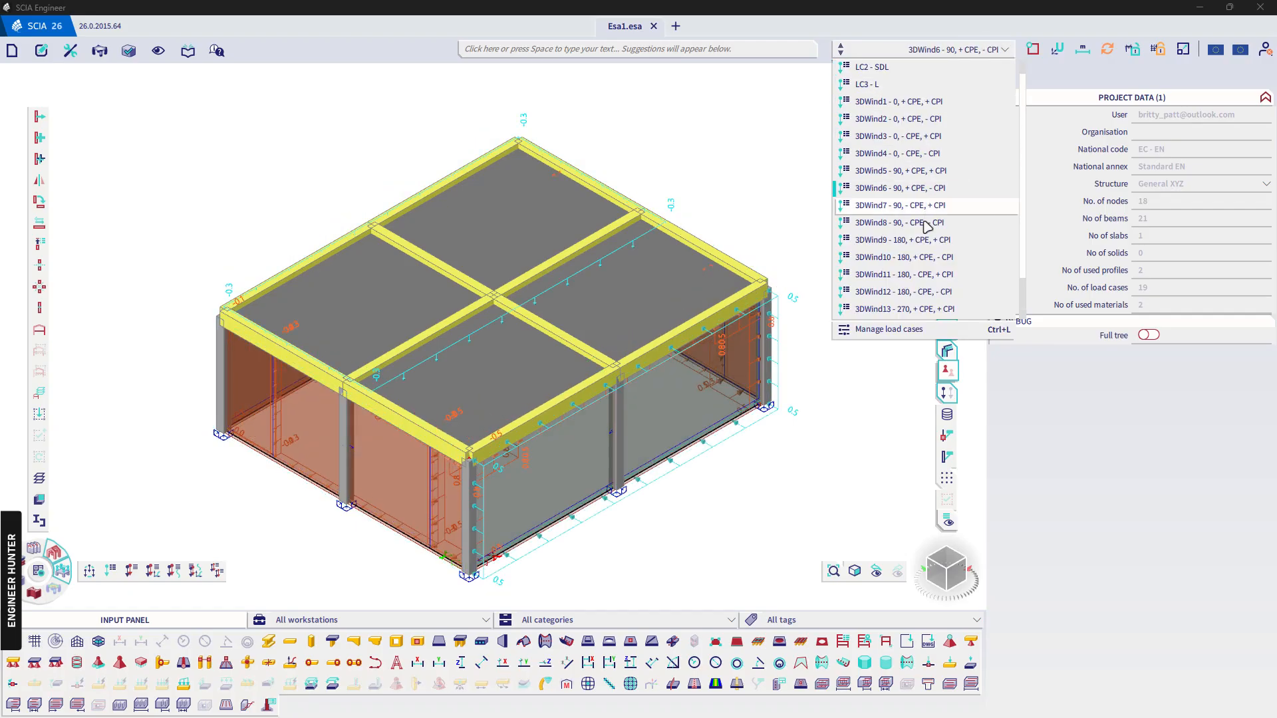
pyautogui.scroll(1, 956, 70)
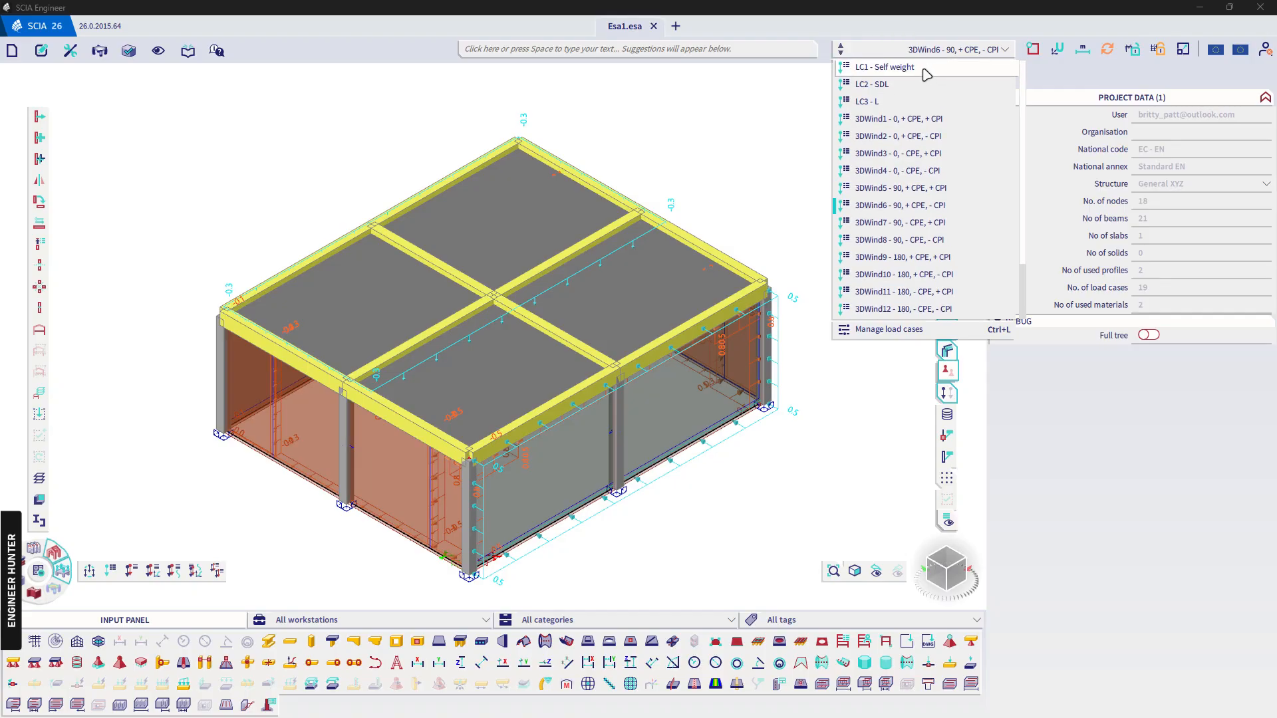
# Switch to load case LC1 - Self weight and review the contents of the ULS-Set B (auto) load combination
pyautogui.click(928, 75)
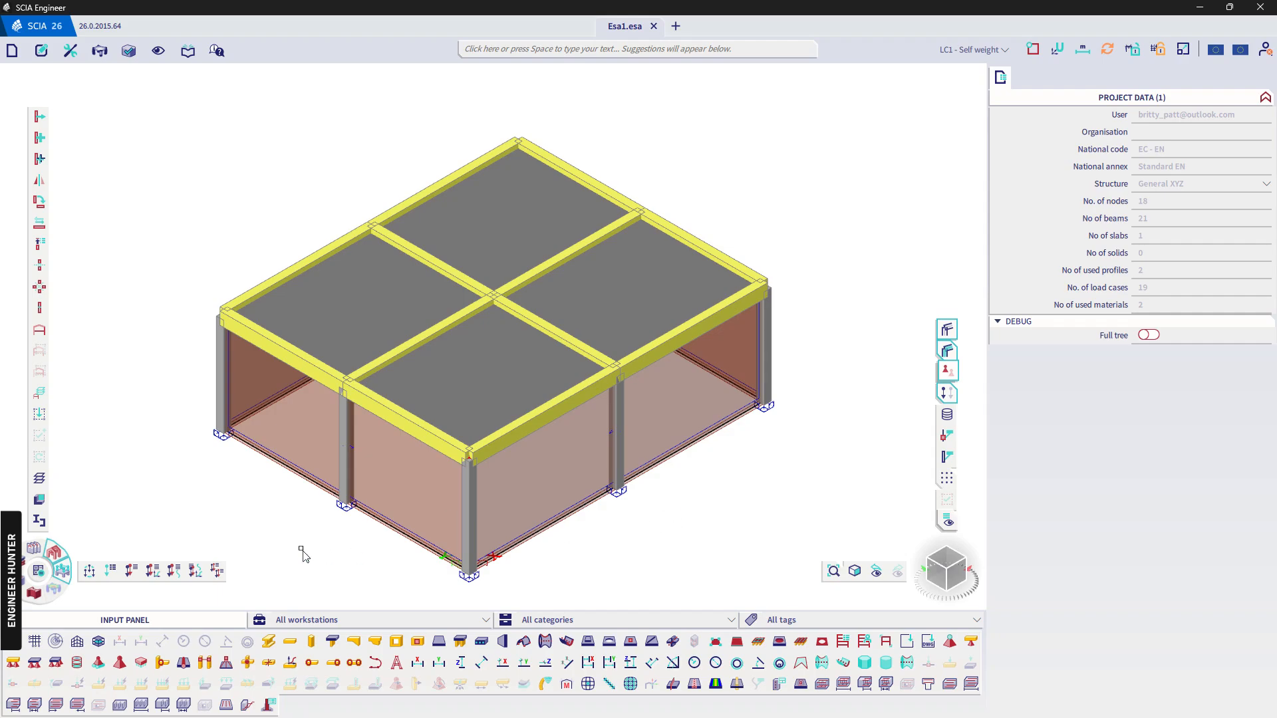
pyautogui.click(128, 573)
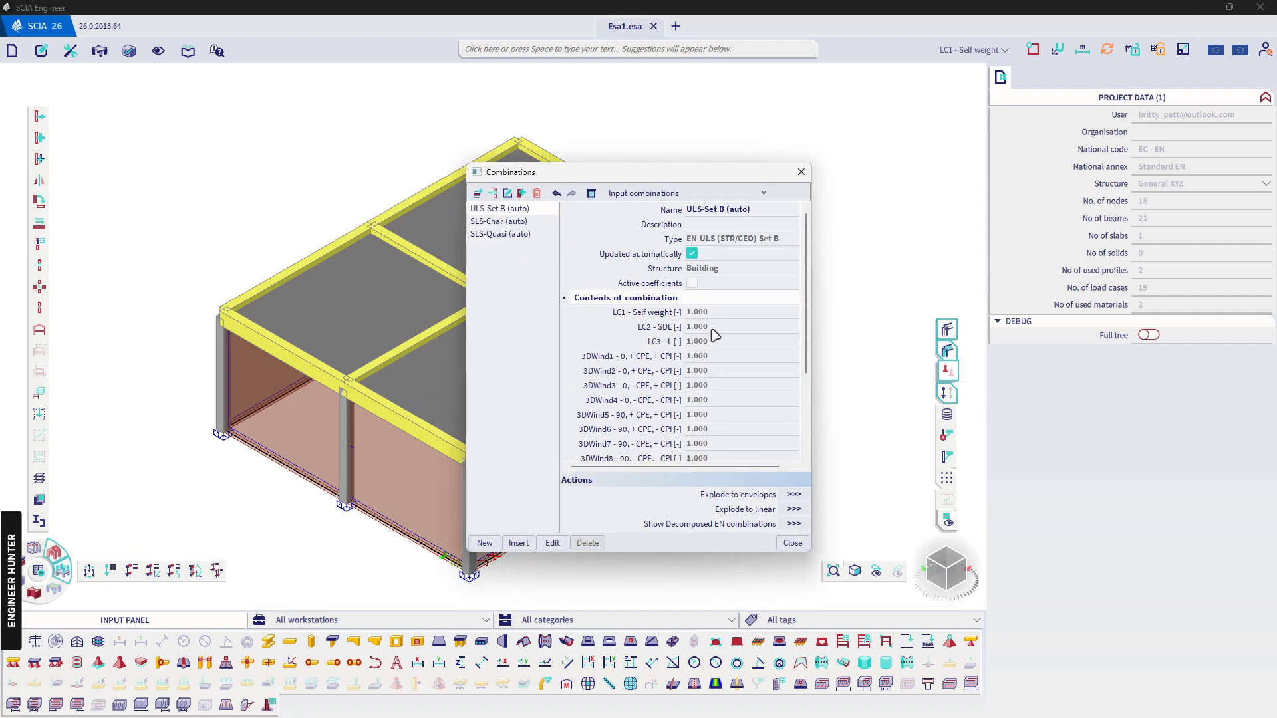
pyautogui.click(802, 171)
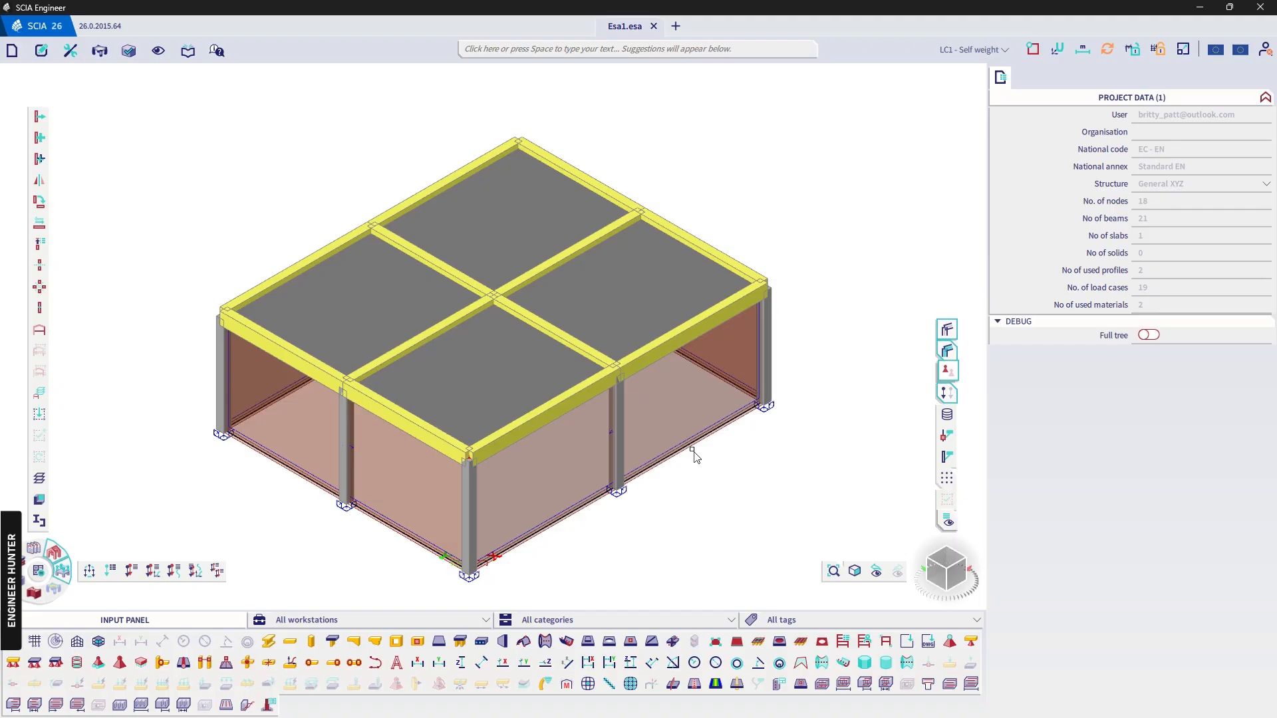
# Select all four 3D wind load panels and hide them, switching the activity type to activity by selection
pyautogui.click(695, 449)
pyautogui.rightClick(1140, 190)
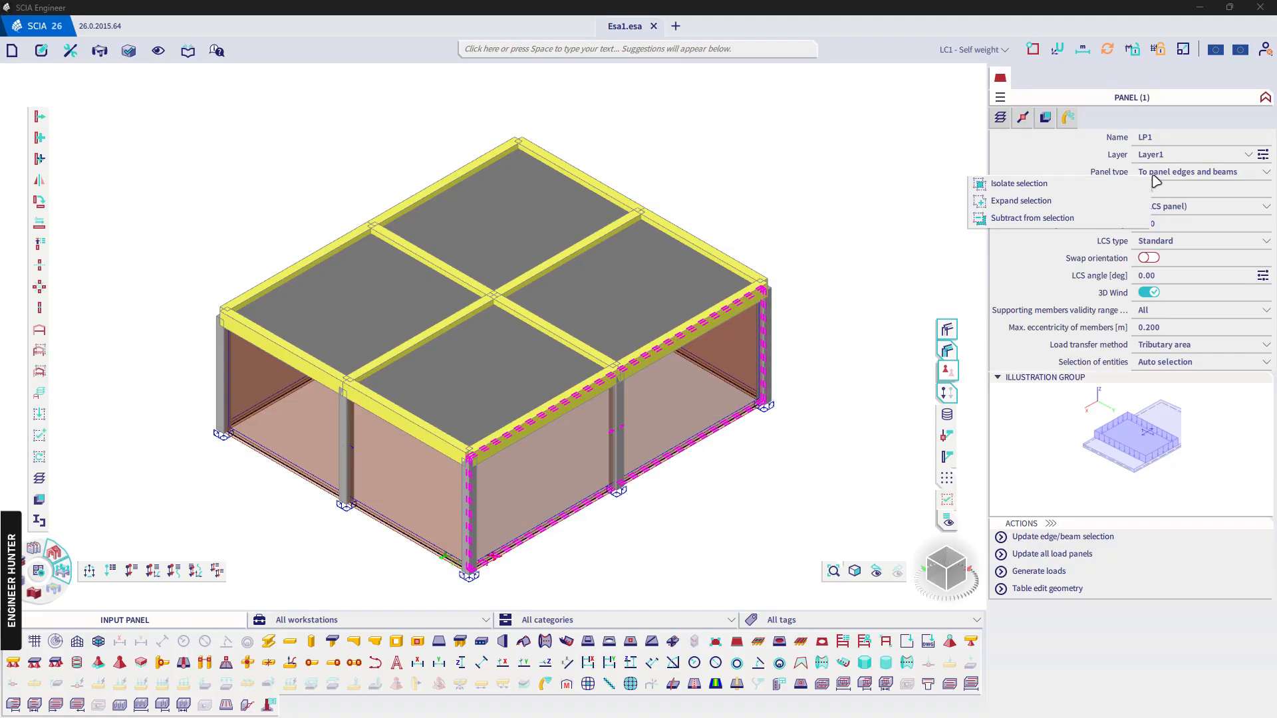
pyautogui.click(1037, 201)
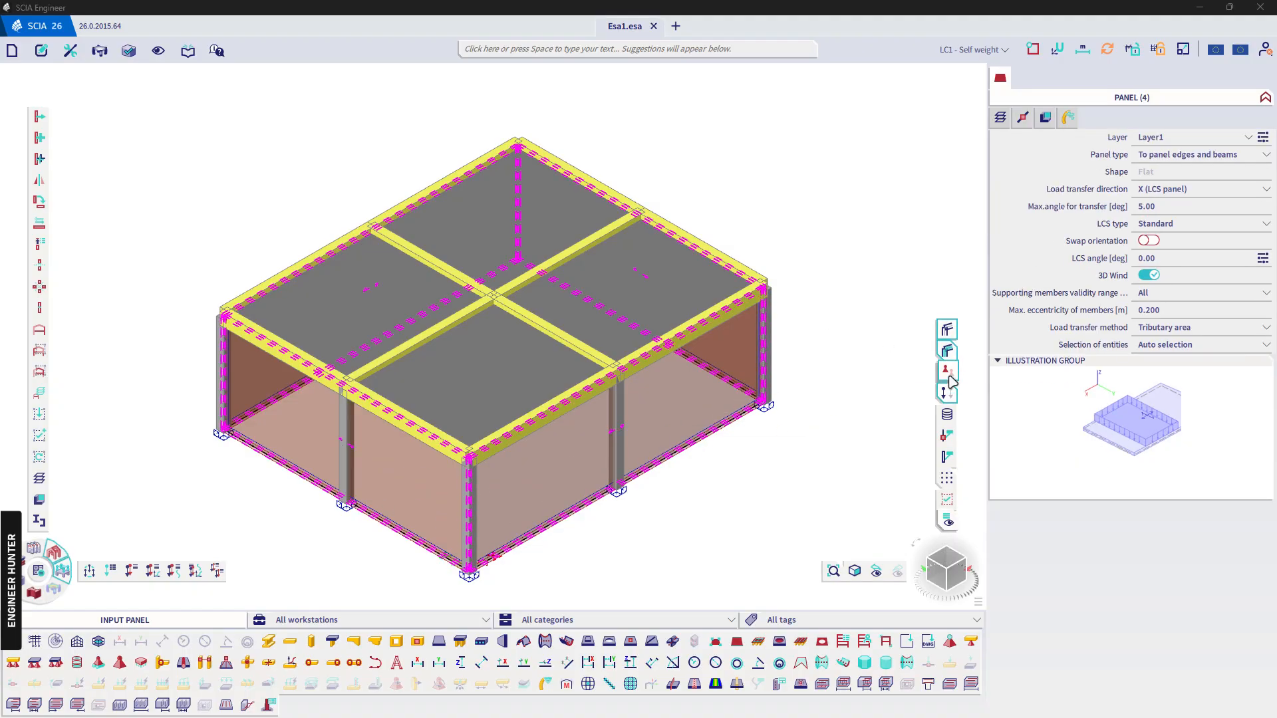
pyautogui.click(40, 351)
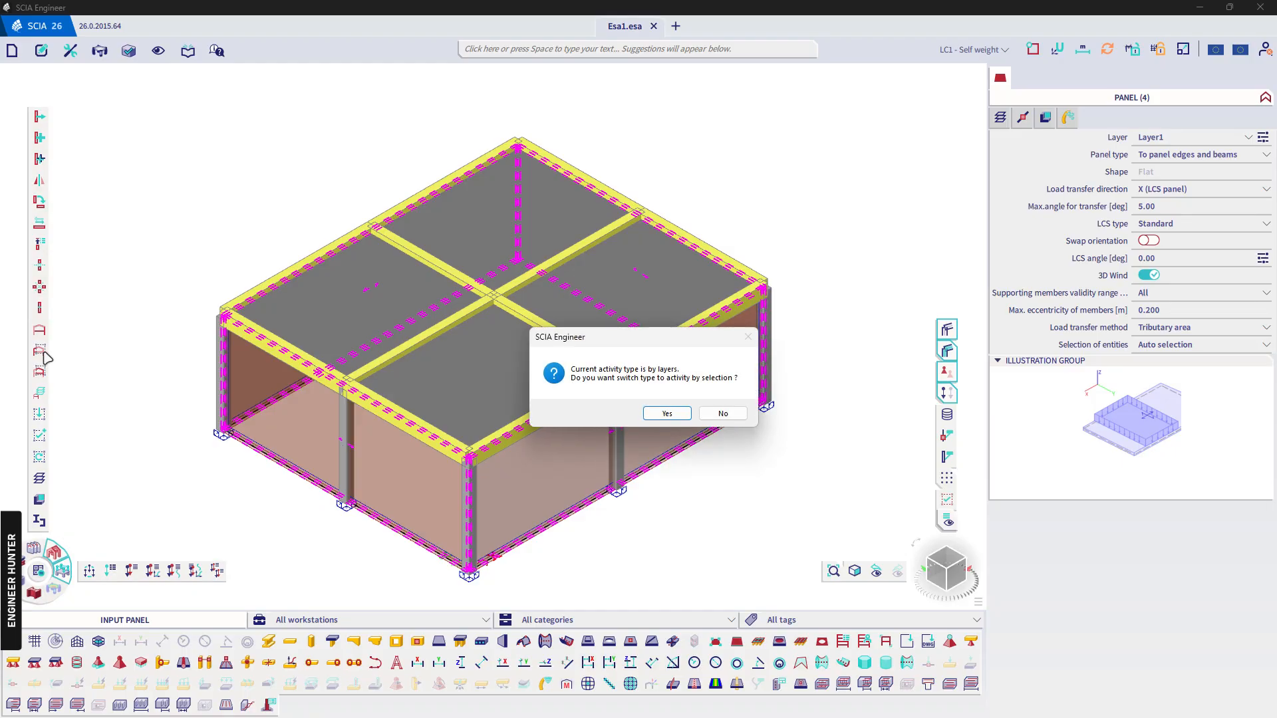
pyautogui.click(668, 414)
pyautogui.moveTo(720, 483)
pyautogui.mouseDown(button='middle')
pyautogui.moveTo(716, 439)
pyautogui.moveTo(719, 481)
pyautogui.mouseUp(button='middle')
pyautogui.click(947, 568)
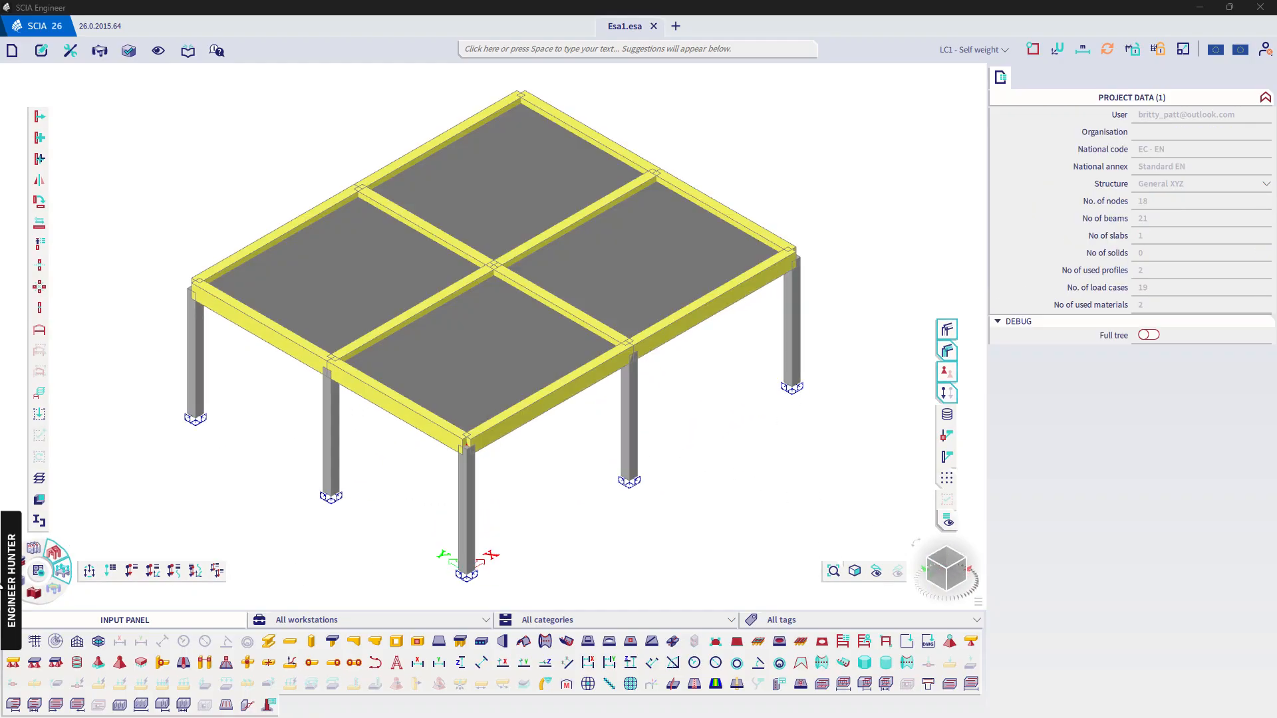
# Run the linear analysis of the frame and review the calculation's results summary
pyautogui.click(37, 571)
pyautogui.click(488, 522)
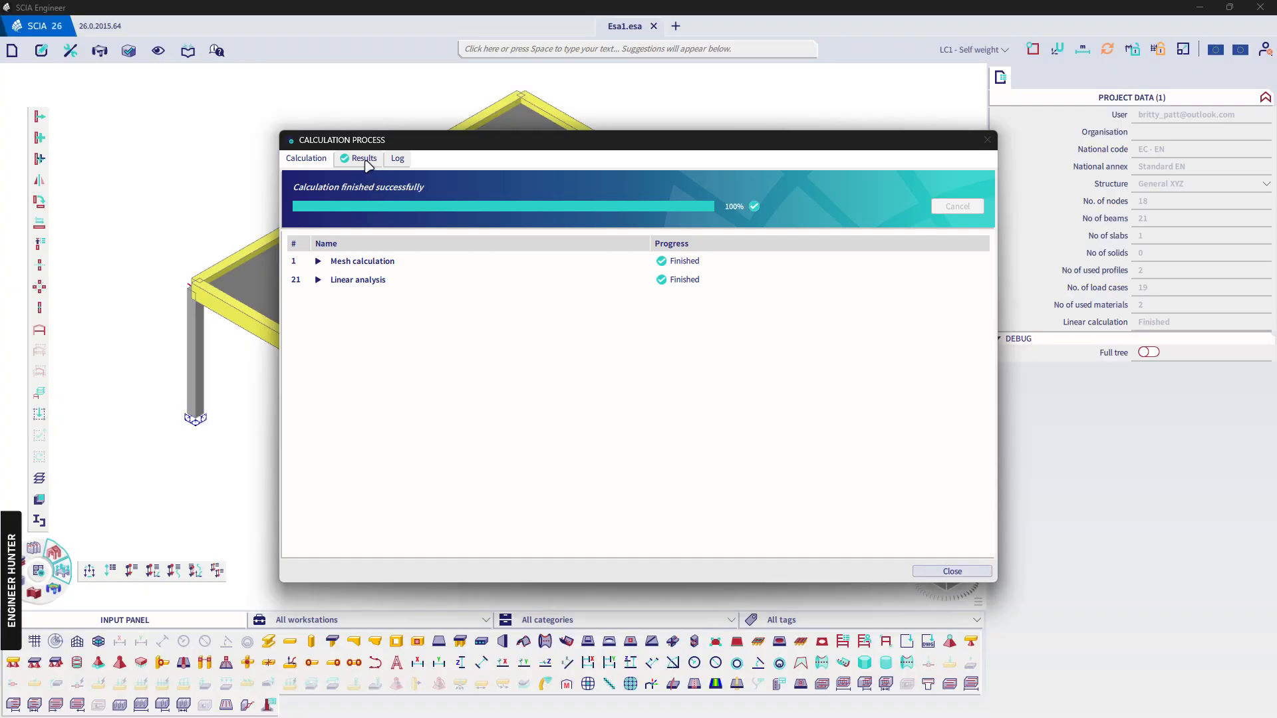
pyautogui.click(364, 160)
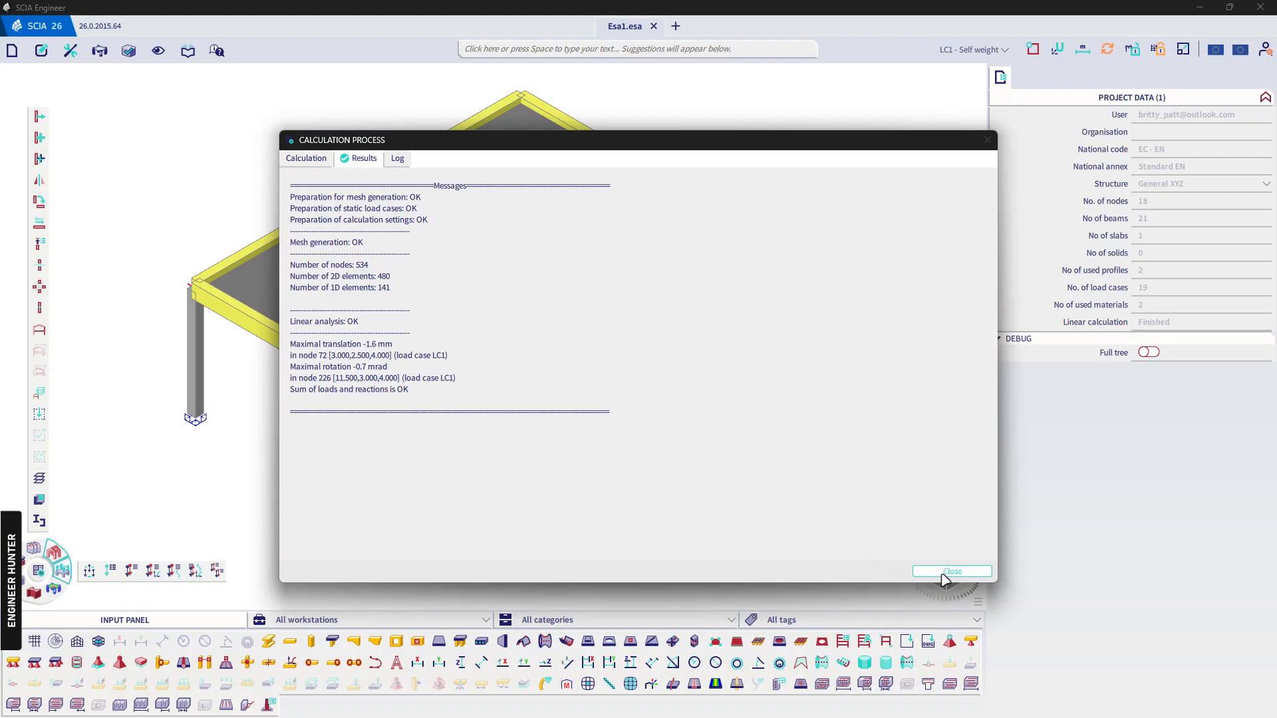
pyautogui.click(951, 572)
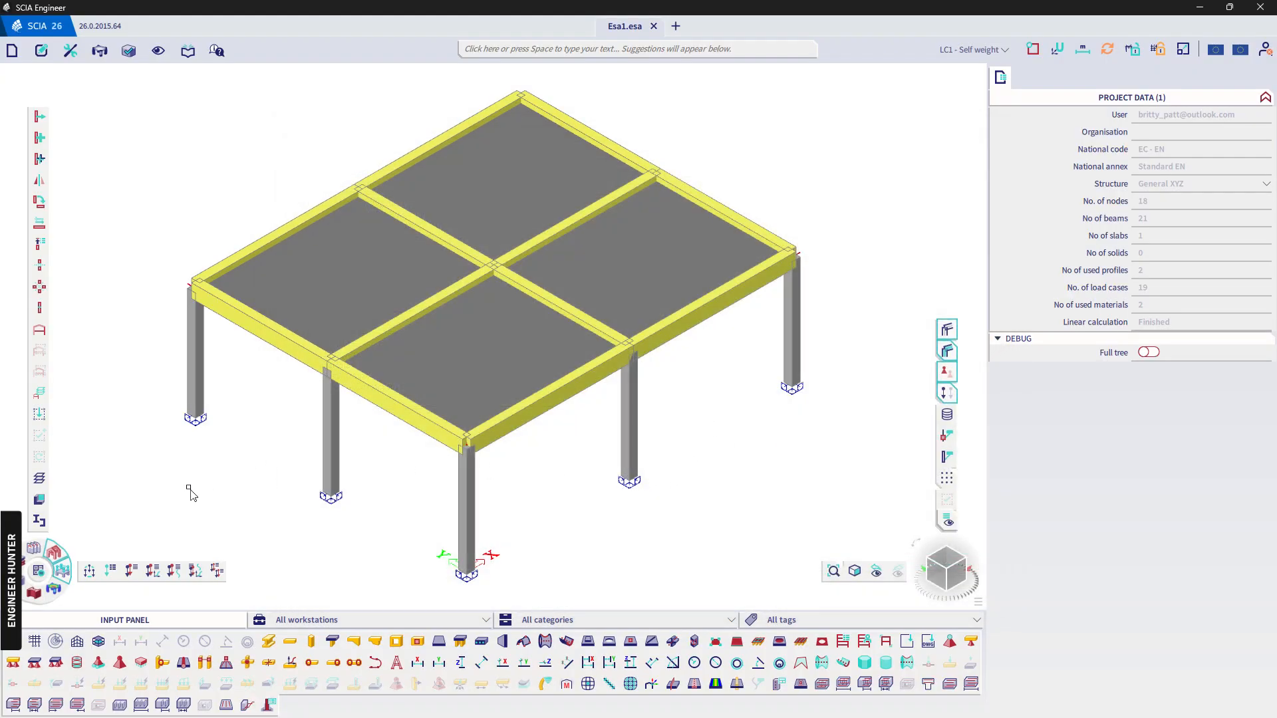
# Open the concrete settings and set corrosion induced by carbonation to XC2 in the minimum cover defaults
pyautogui.click(52, 589)
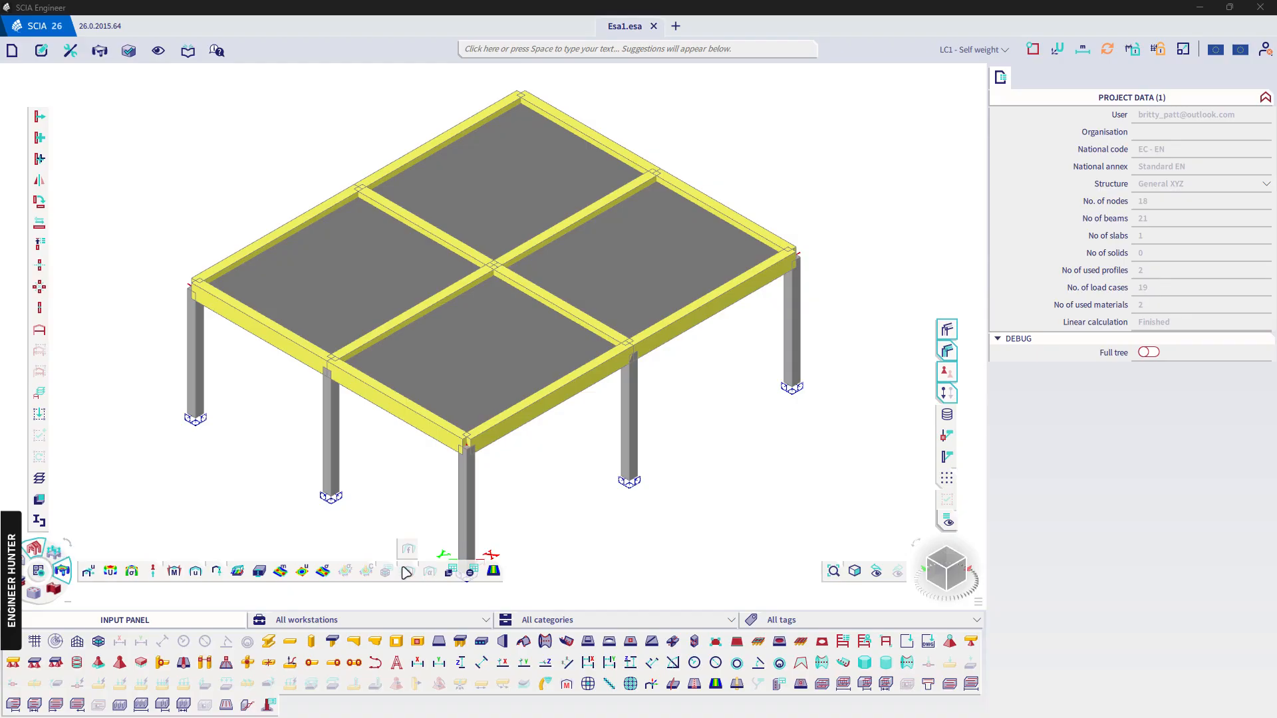
pyautogui.keyDown('ctrl'); pyautogui.moveTo(678, 474); pyautogui.dragTo(573, 427, button='right'); pyautogui.keyUp('ctrl')
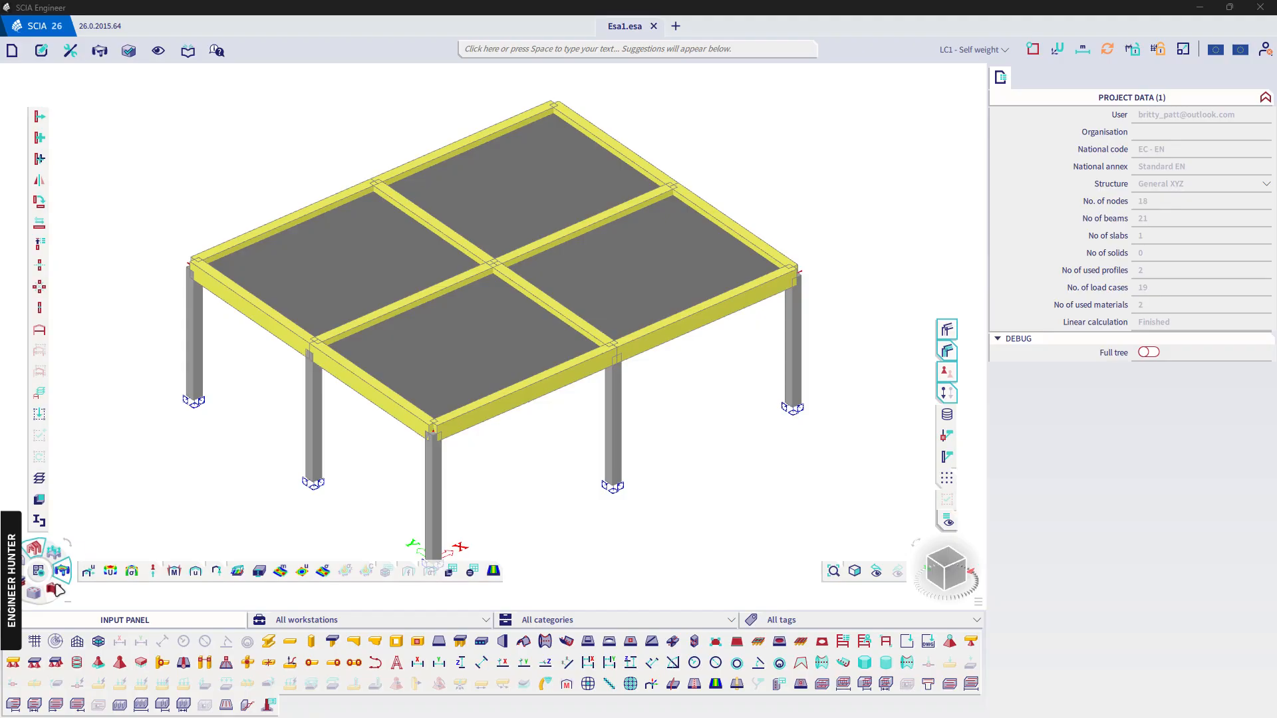
pyautogui.click(34, 595)
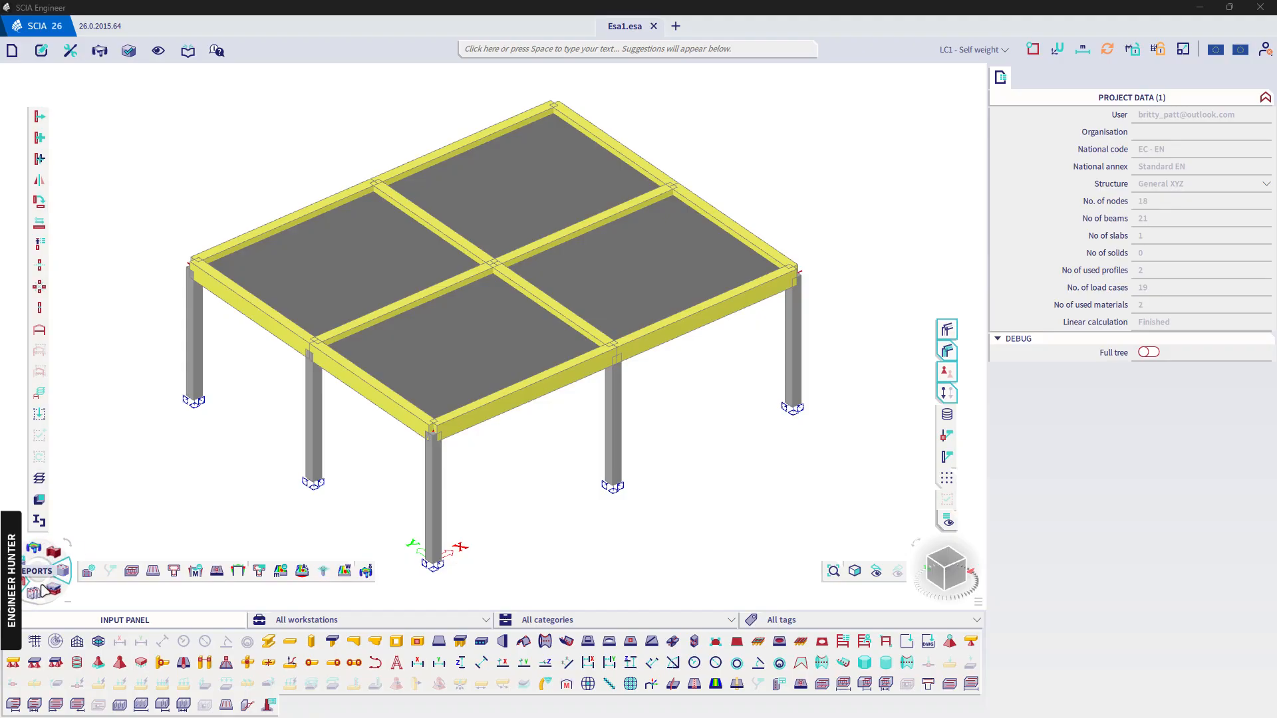
pyautogui.click(90, 572)
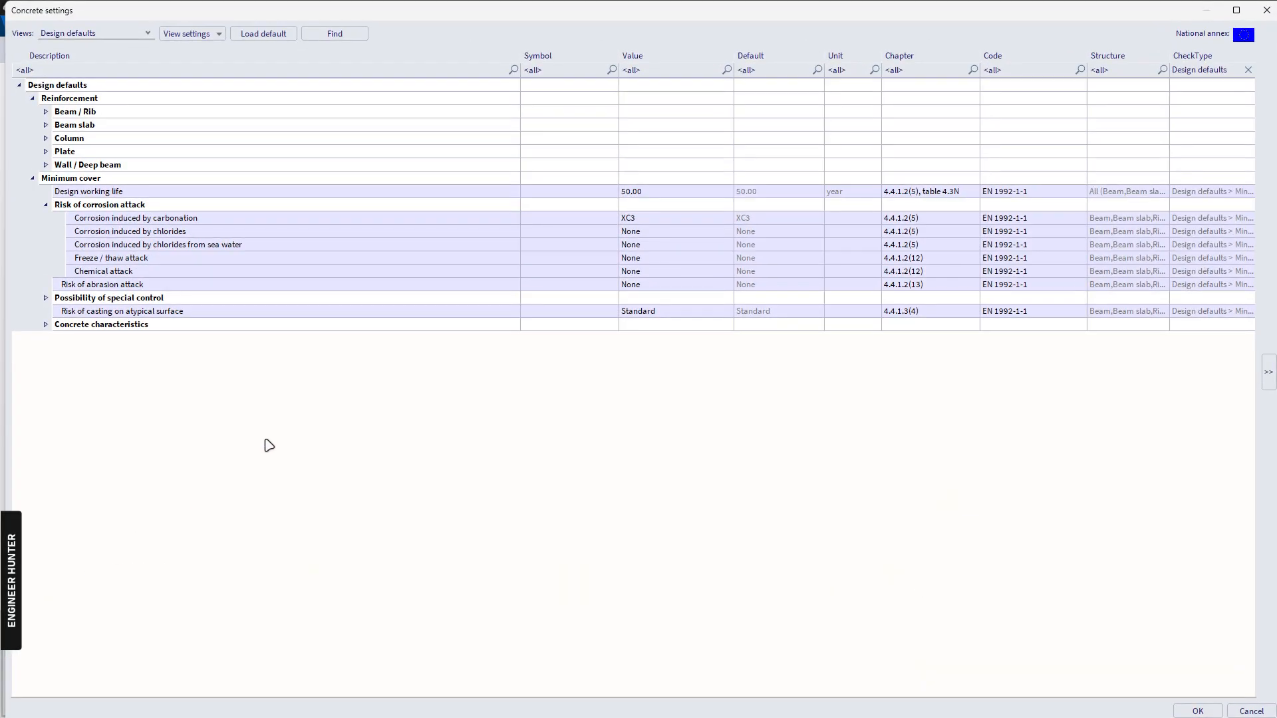
pyautogui.click(1236, 10)
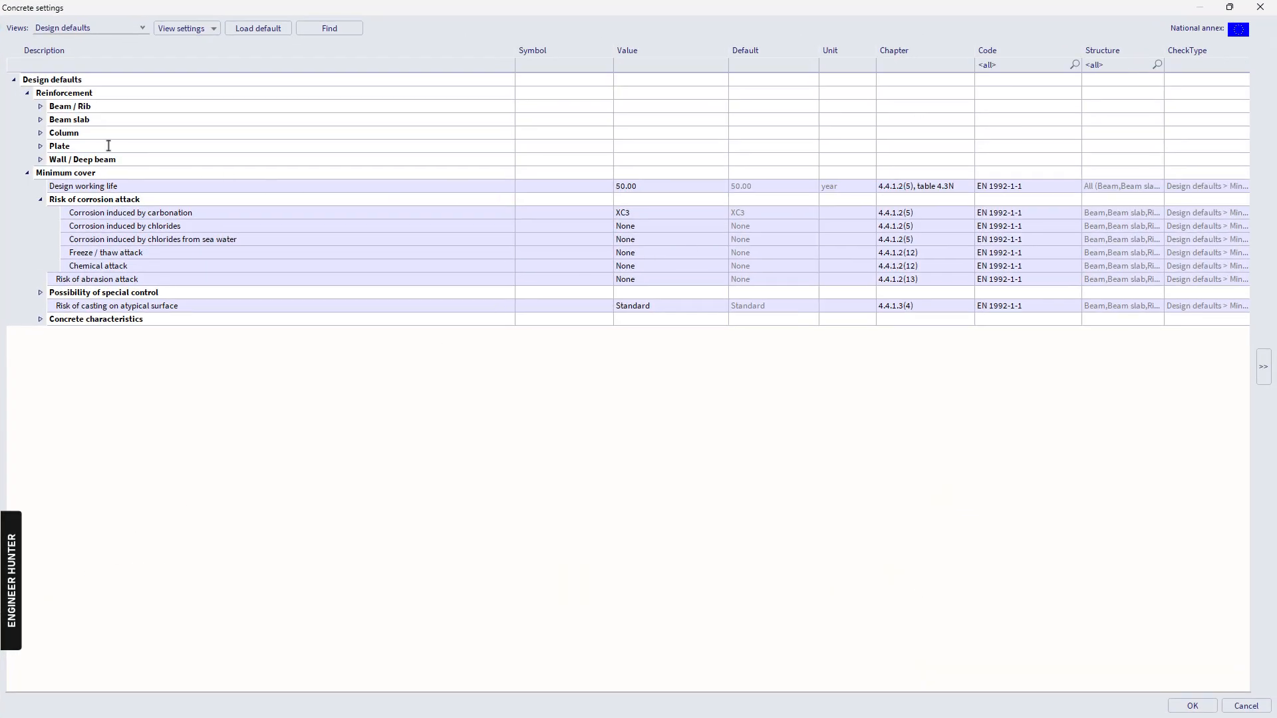
pyautogui.click(668, 213)
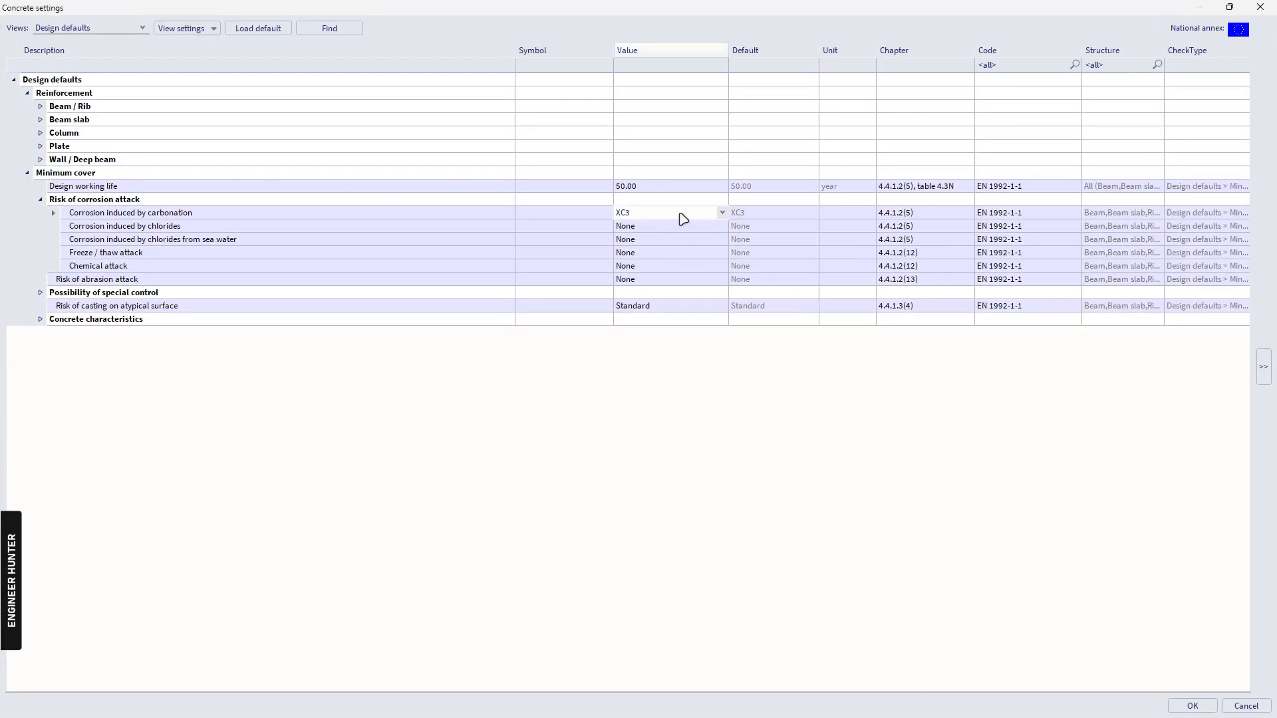
pyautogui.click(721, 212)
pyautogui.click(637, 248)
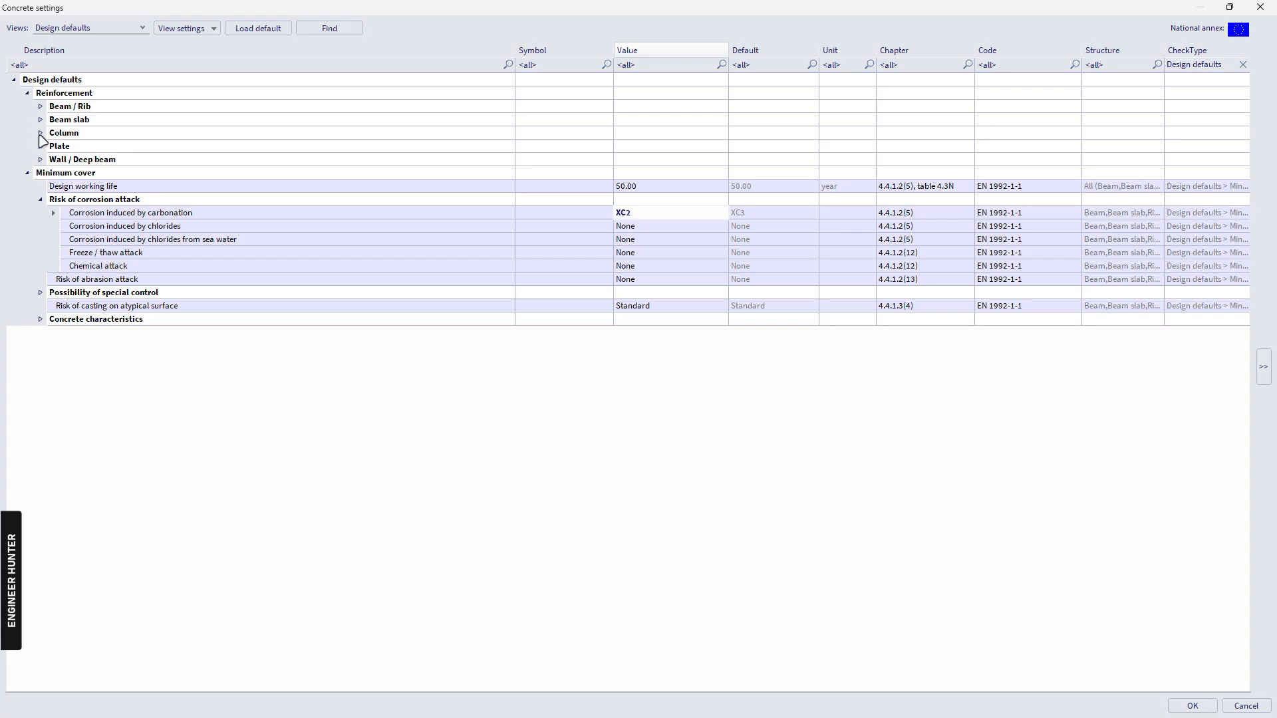
# Set the cover type of the upper and lower longitudinal beam/rib reinforcement to User, with 30 mm cover for both
pyautogui.click(40, 107)
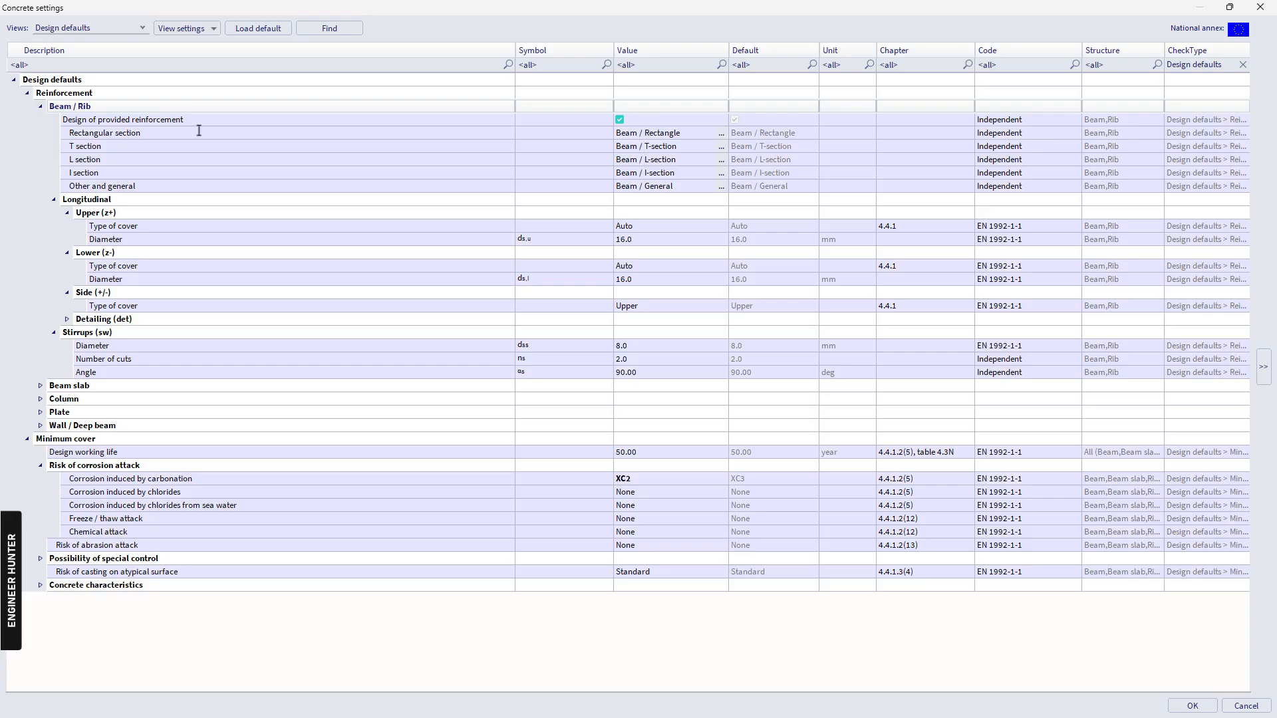
pyautogui.click(707, 131)
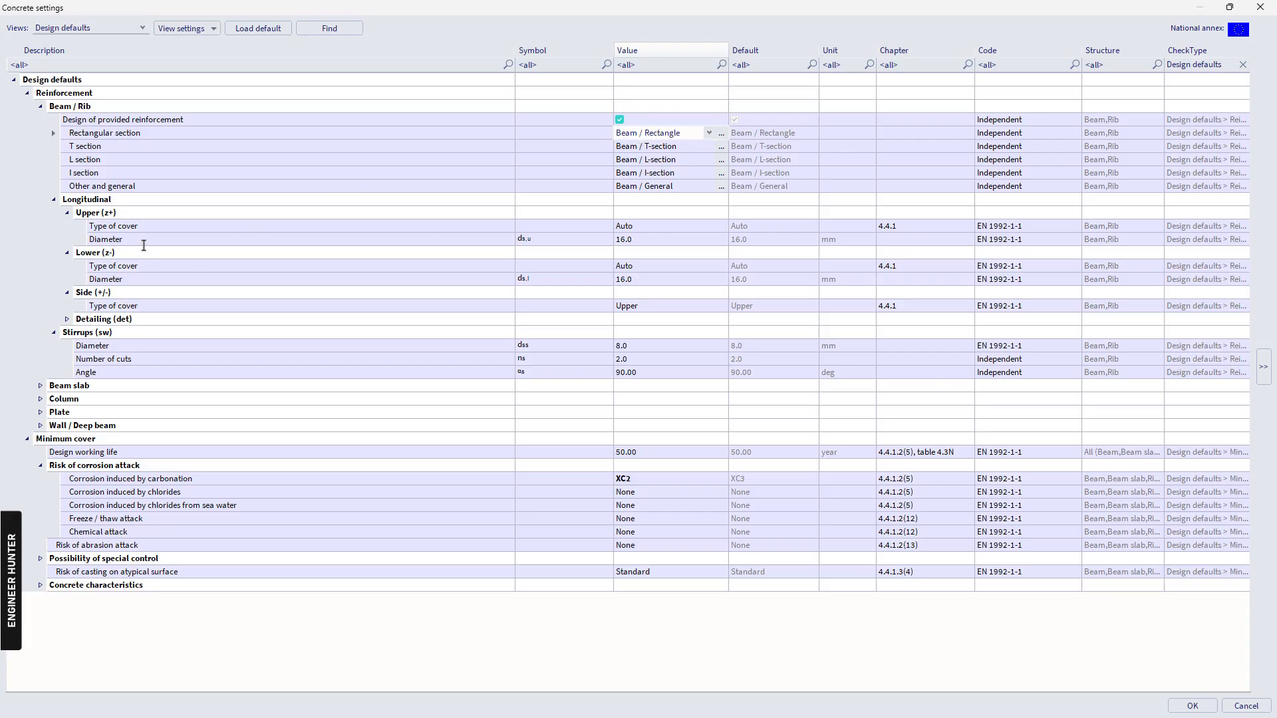
pyautogui.click(650, 226)
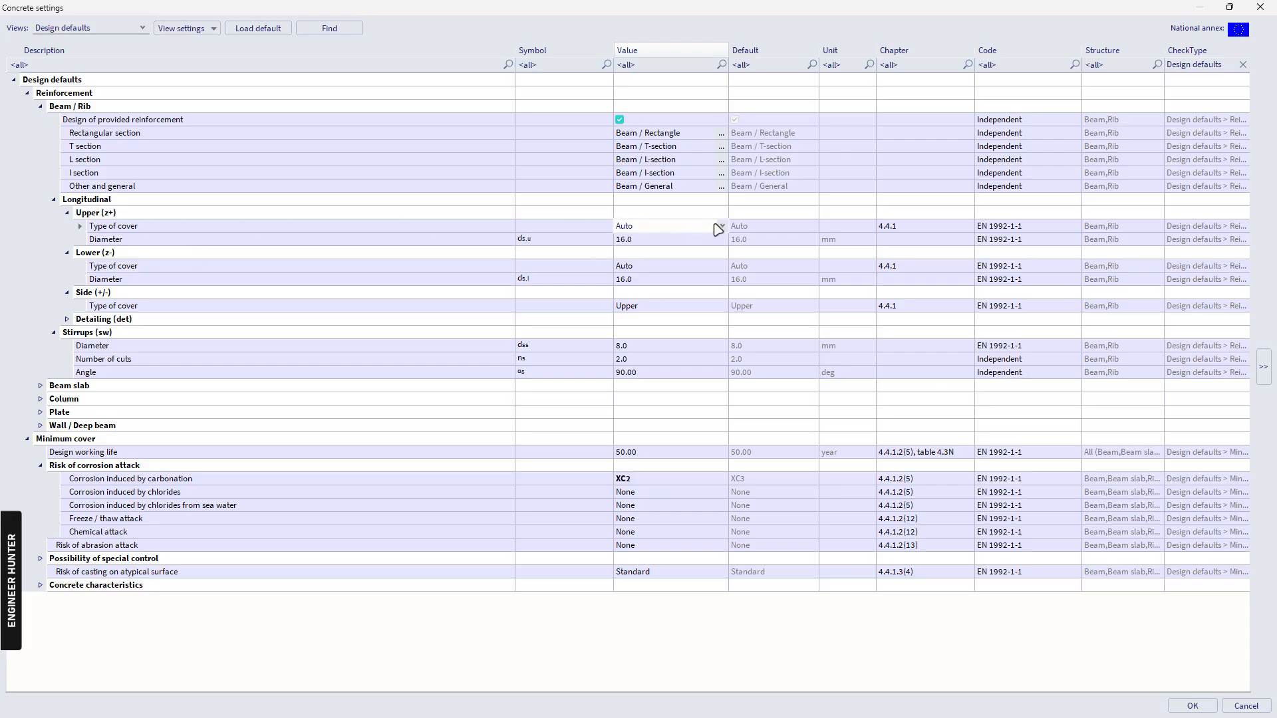
pyautogui.click(720, 225)
pyautogui.click(633, 250)
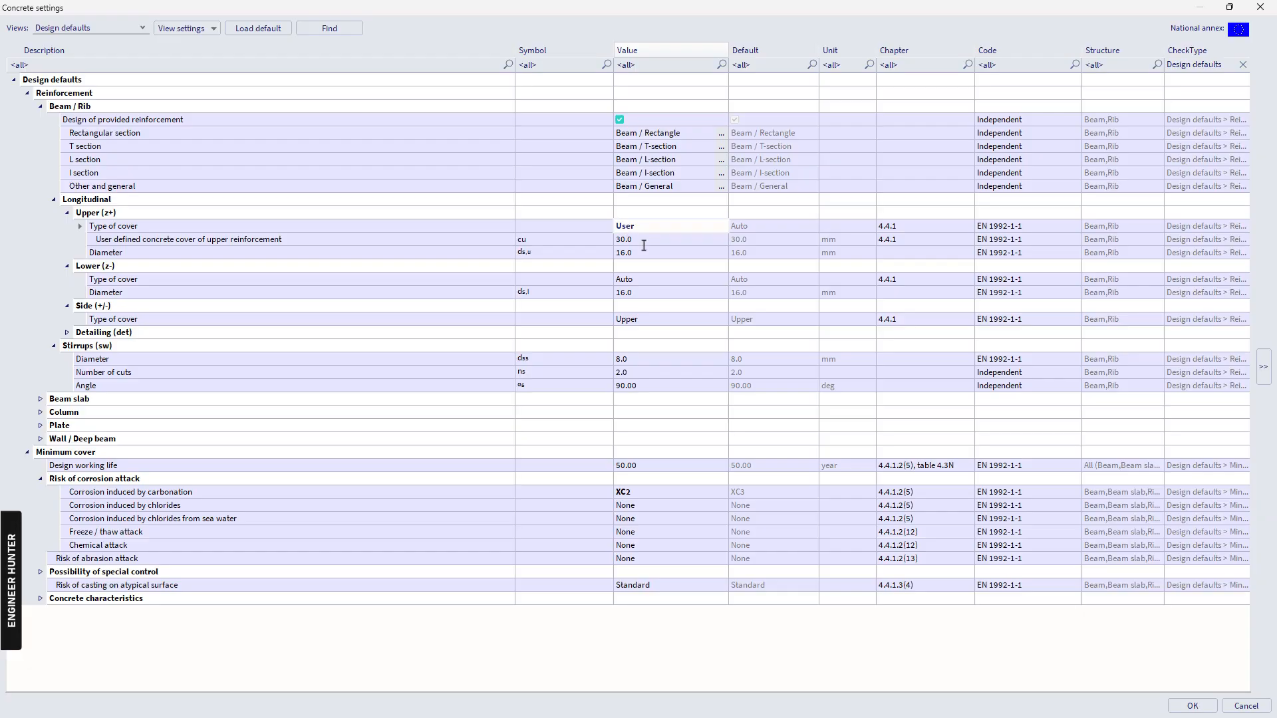
pyautogui.click(626, 240)
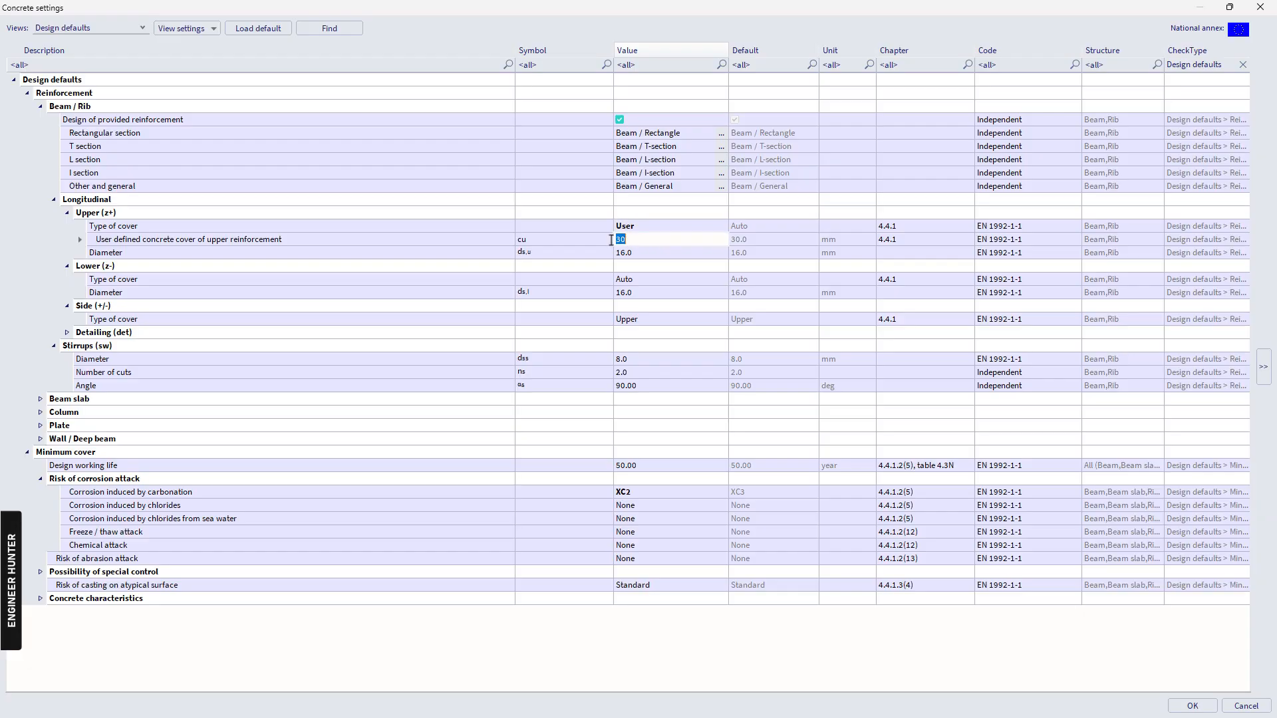
pyautogui.click(658, 284)
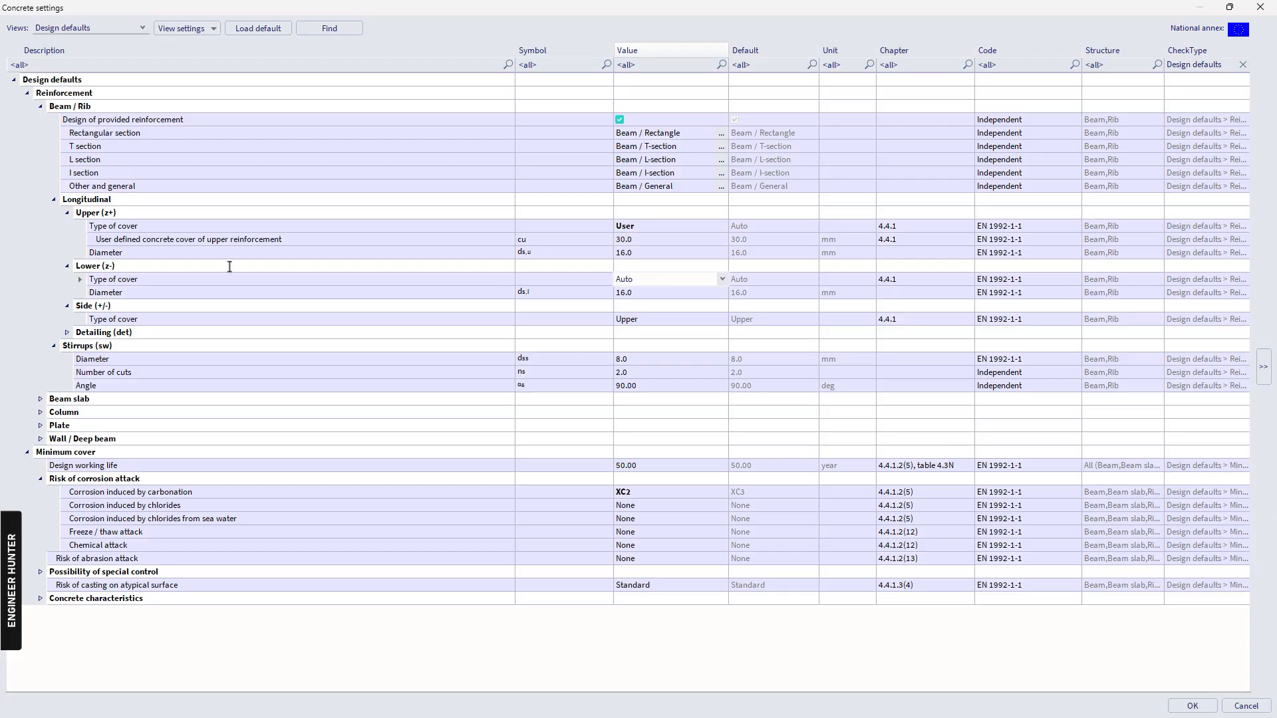
pyautogui.click(723, 280)
pyautogui.click(633, 304)
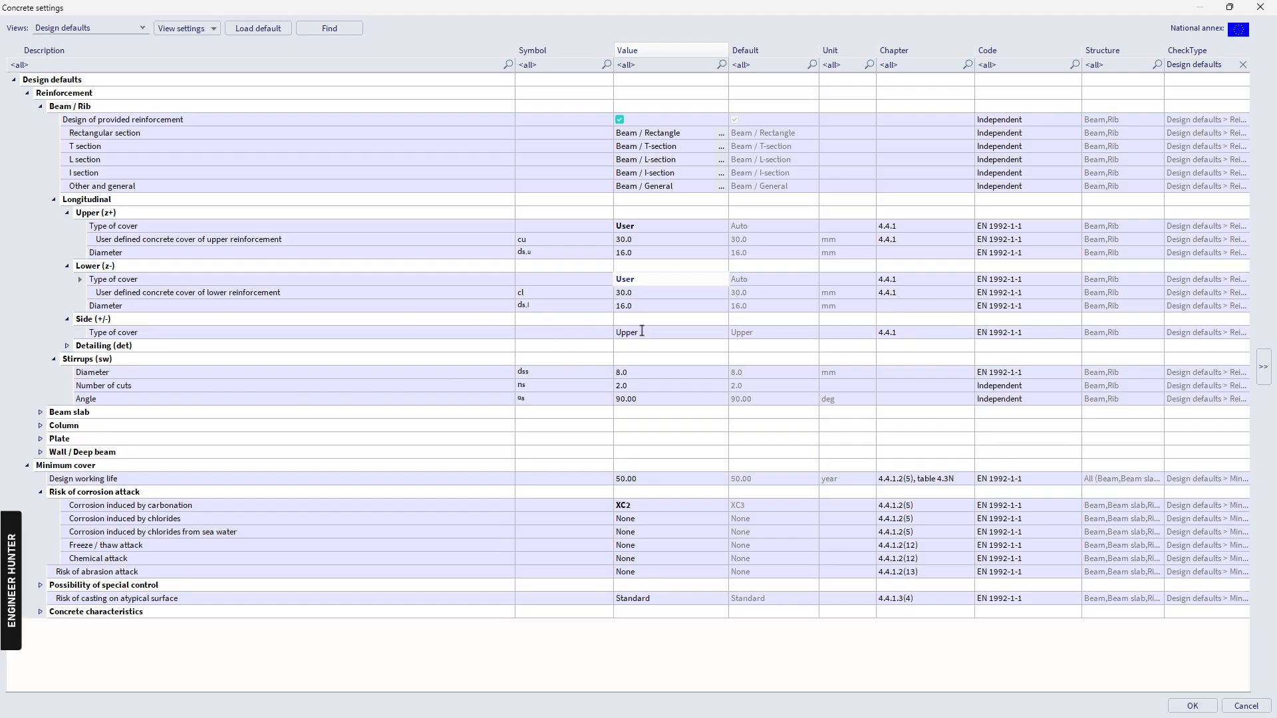
# Set the detailing diameter of the longitudinal beam/rib reinforcement to 16 mm
pyautogui.click(67, 346)
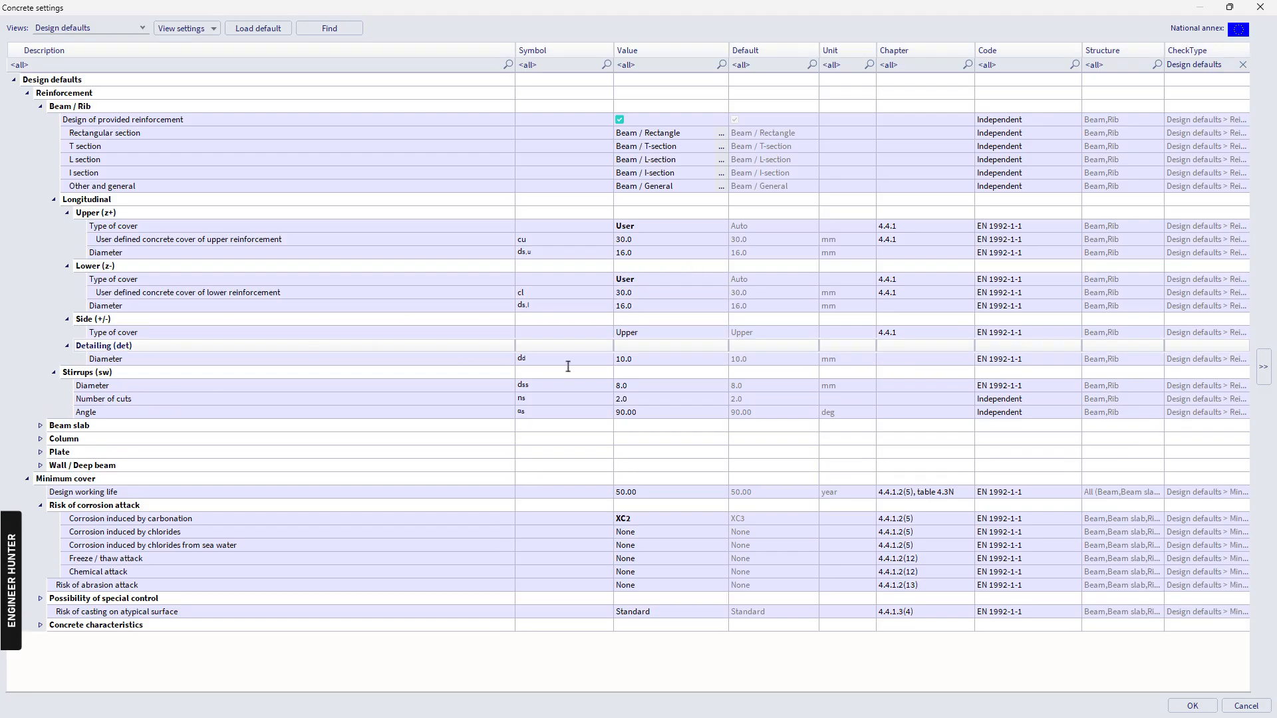
pyautogui.click(677, 360)
pyautogui.click(721, 359)
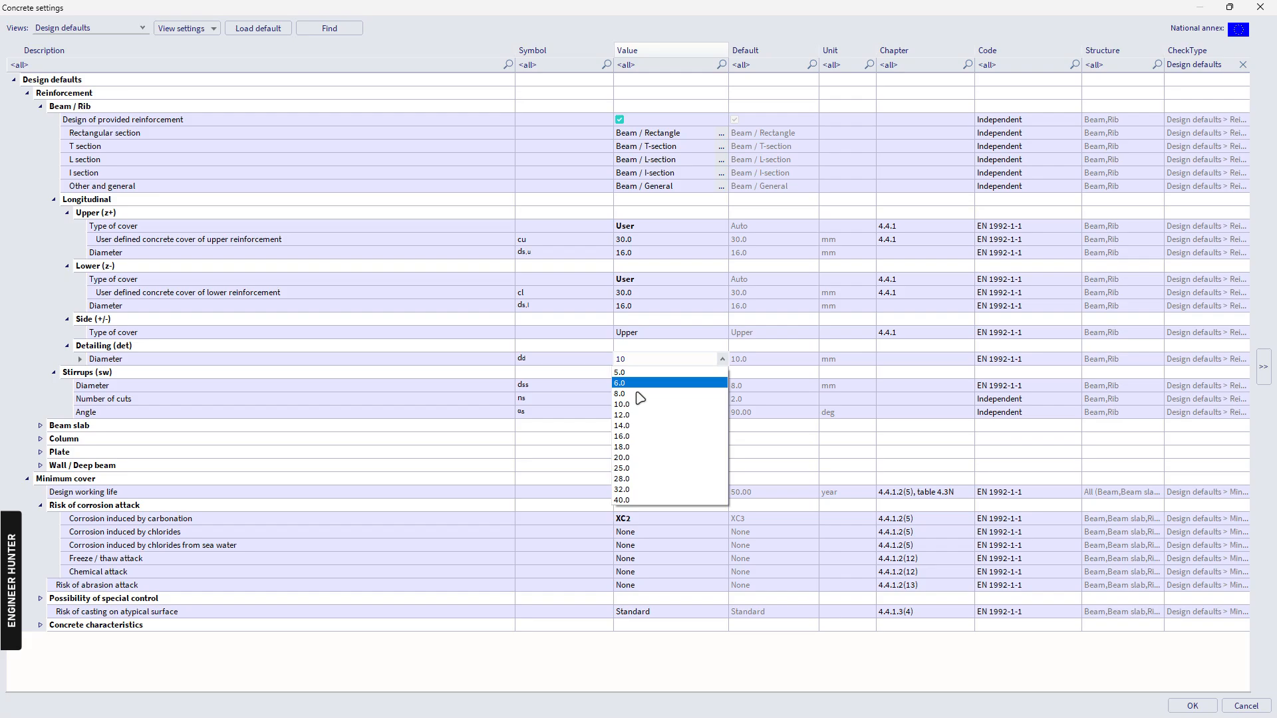
pyautogui.click(636, 437)
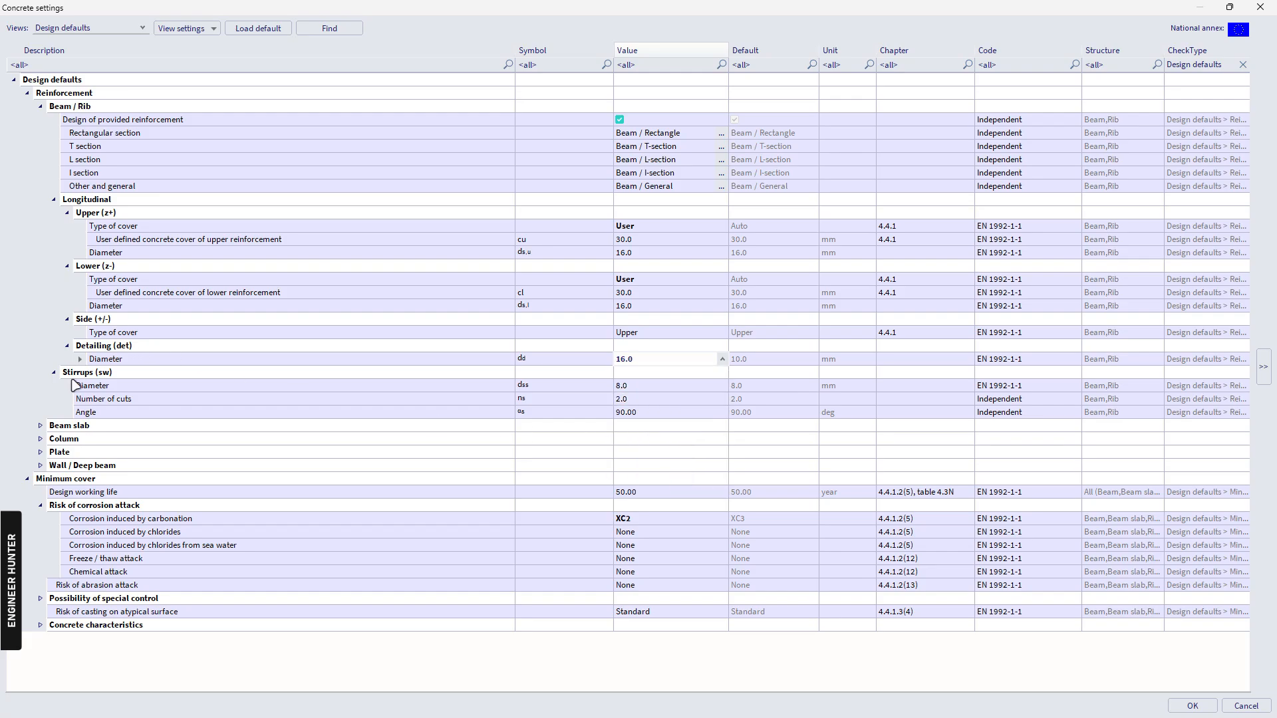
pyautogui.click(89, 376)
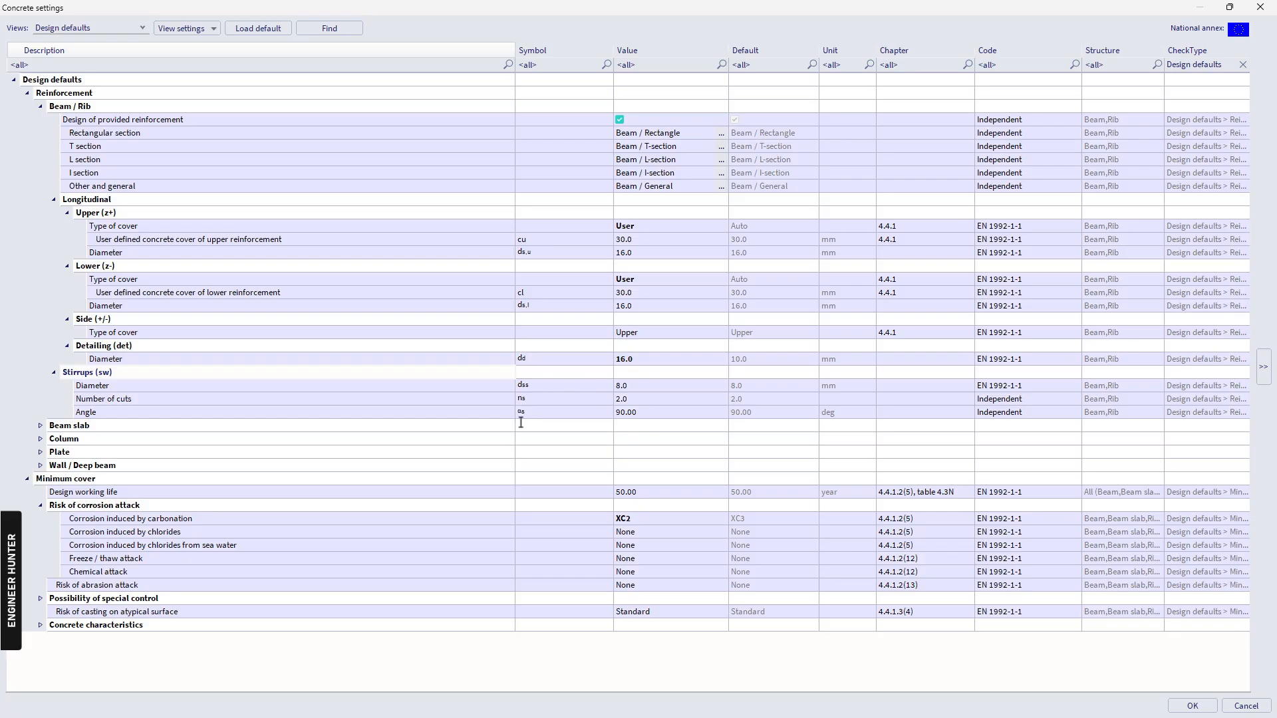
pyautogui.click(40, 107)
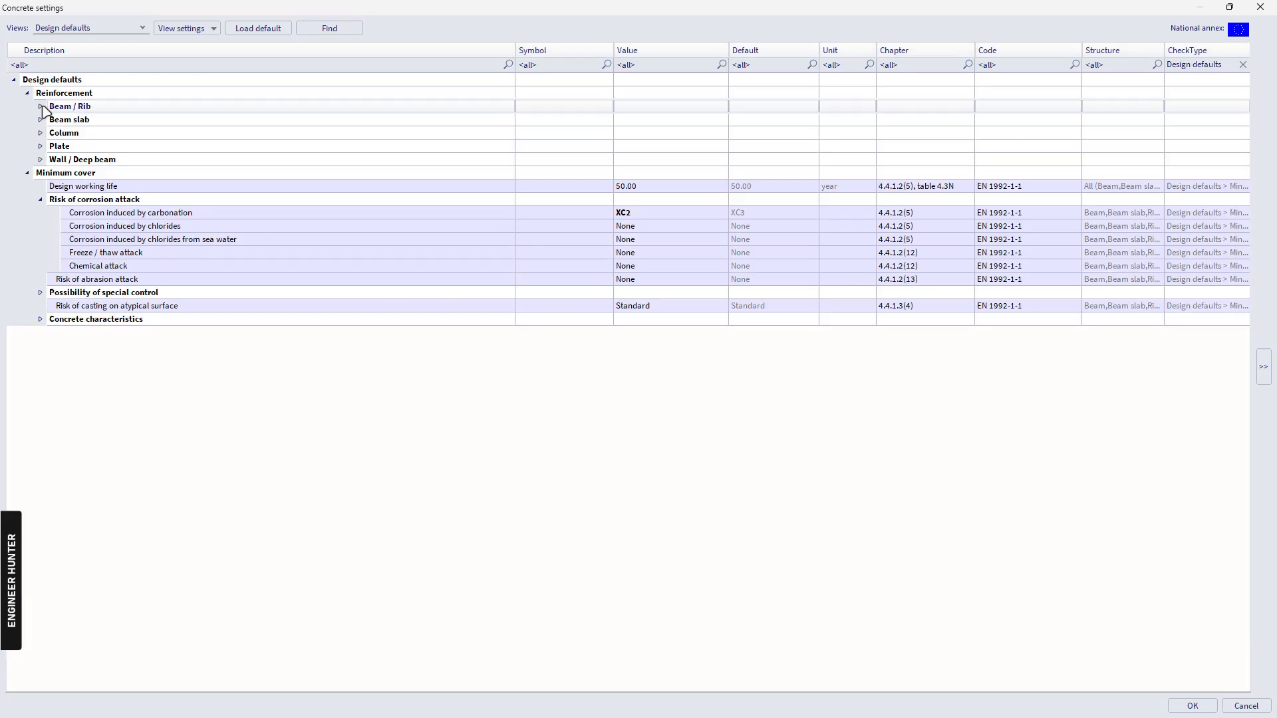
# Set the cover type of the main longitudinal column reinforcement to User, with 30 mm concrete cover
pyautogui.click(41, 133)
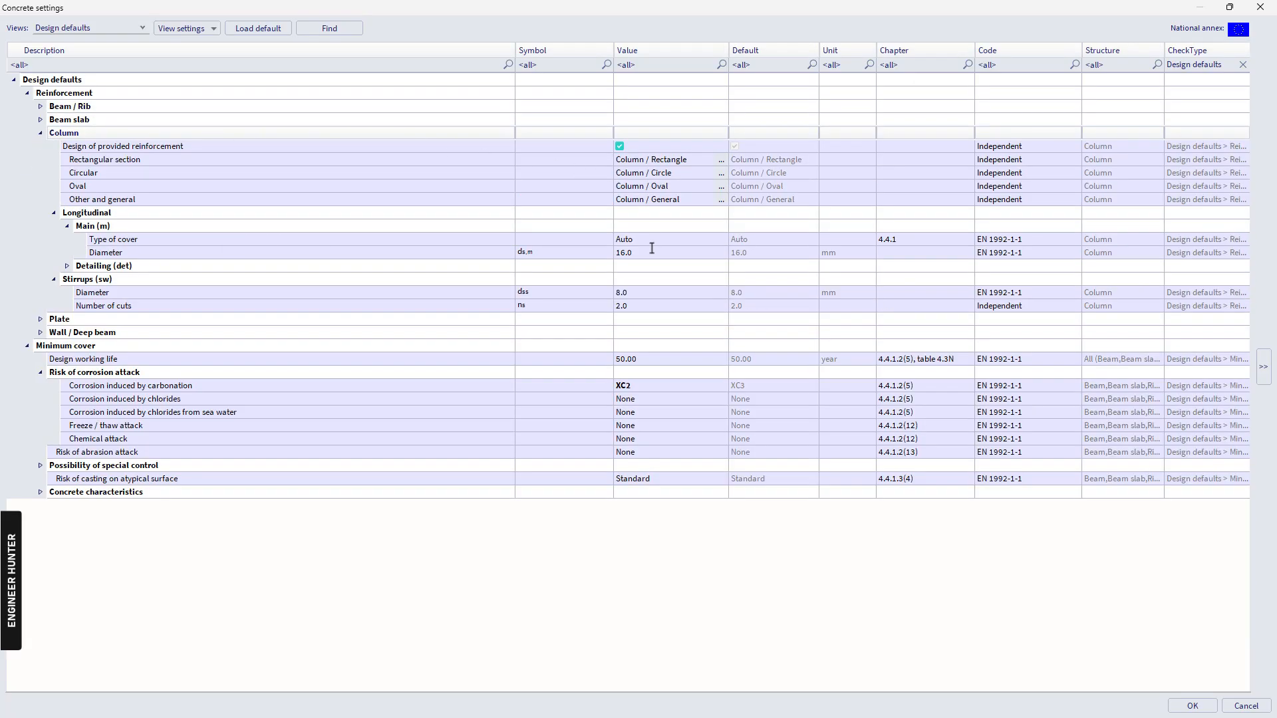
pyautogui.click(706, 240)
pyautogui.click(723, 241)
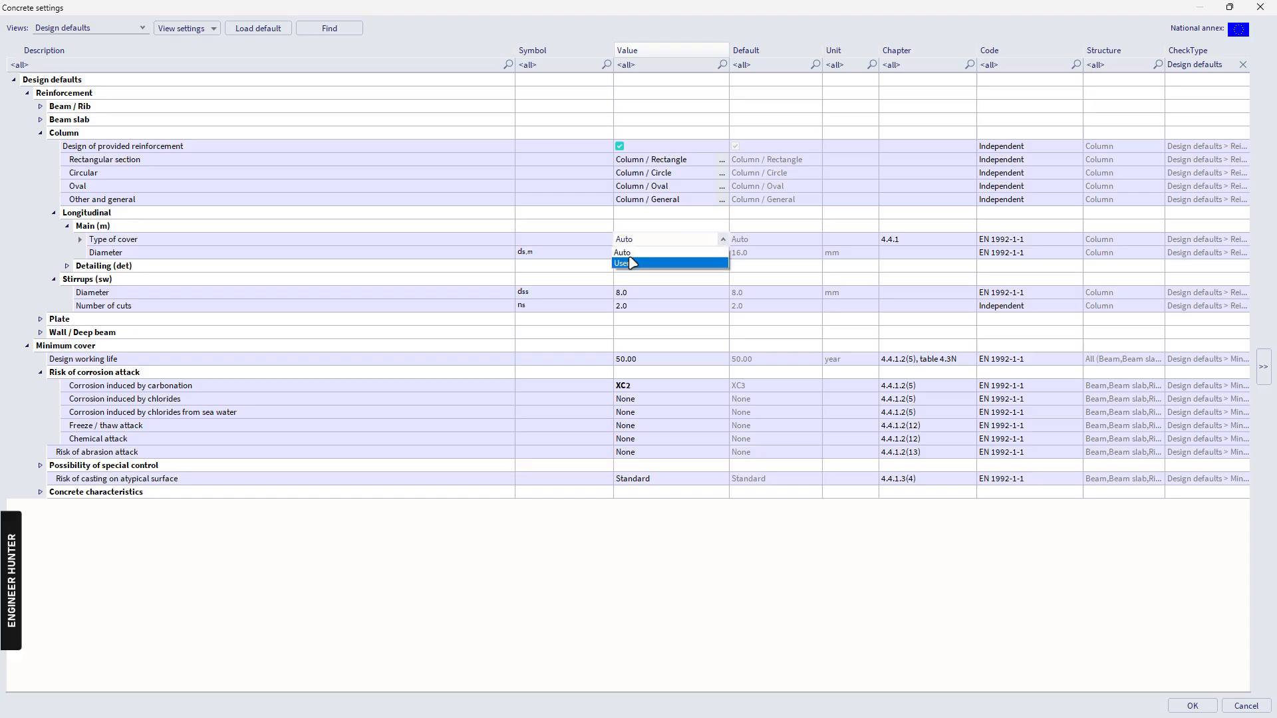
pyautogui.click(631, 266)
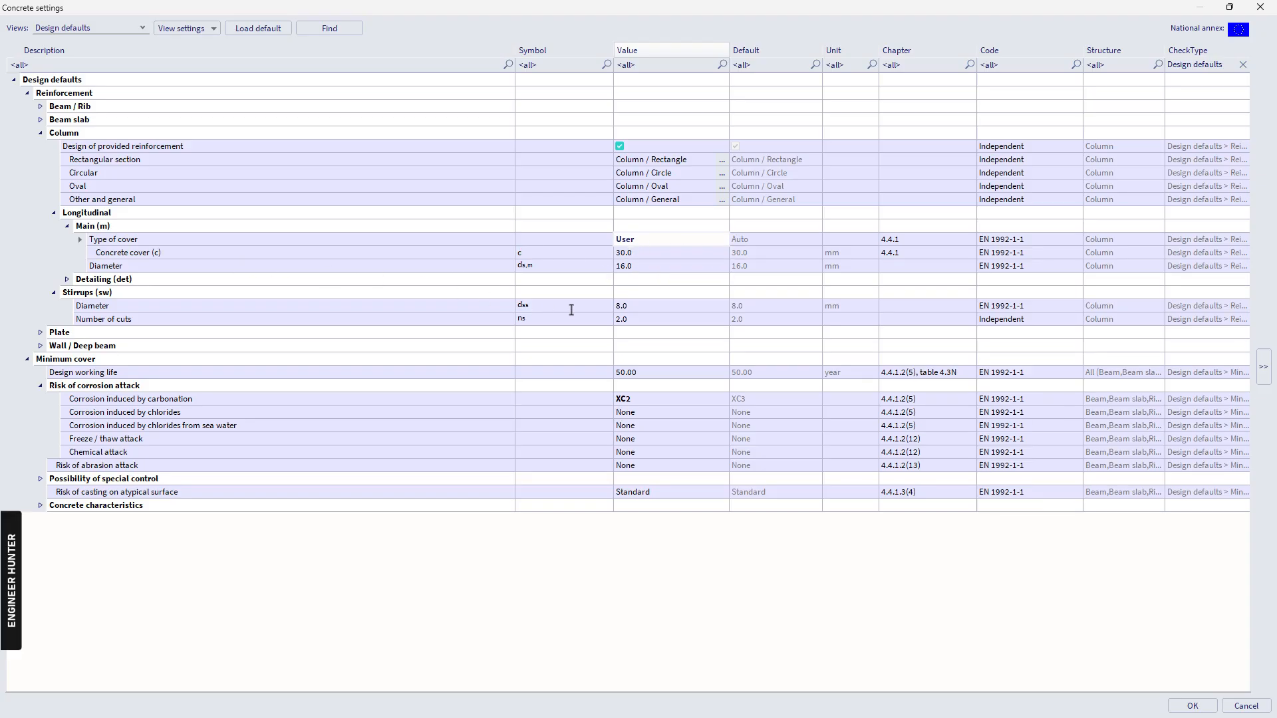
# Set the detailing diameter of the longitudinal column reinforcement to 16 mm
pyautogui.click(67, 280)
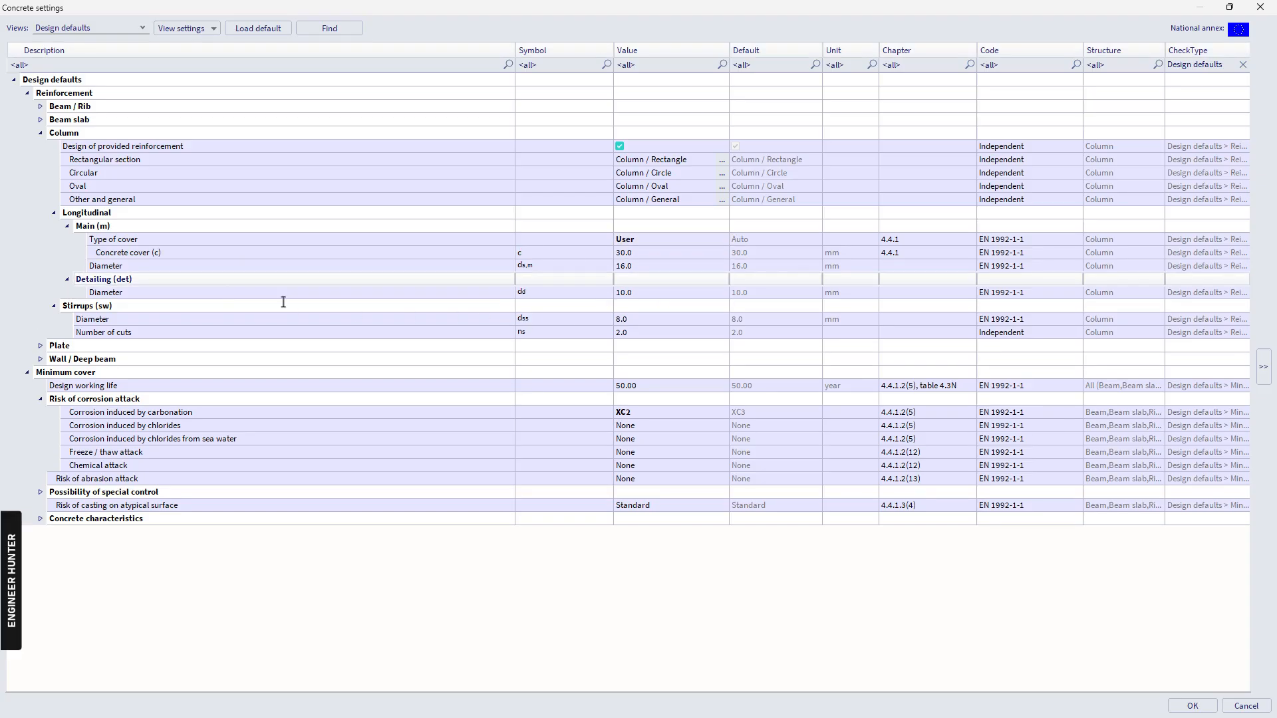
pyautogui.click(696, 293)
pyautogui.click(723, 293)
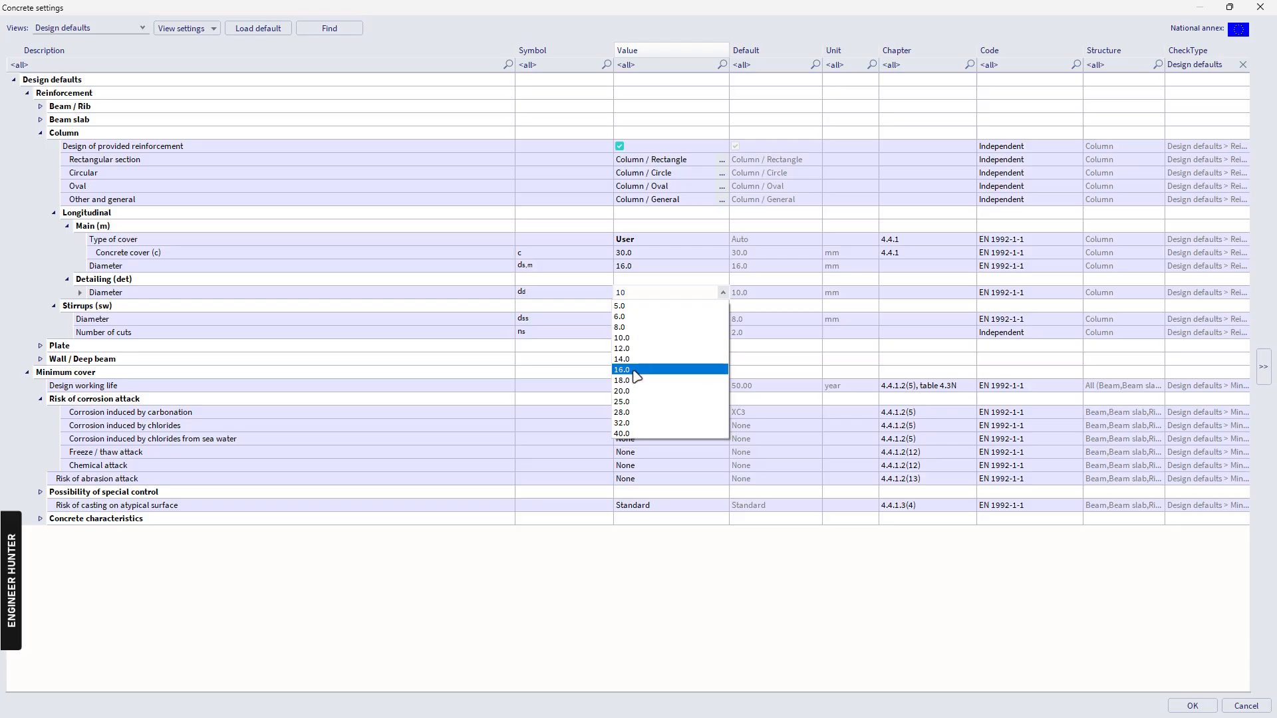
pyautogui.click(625, 369)
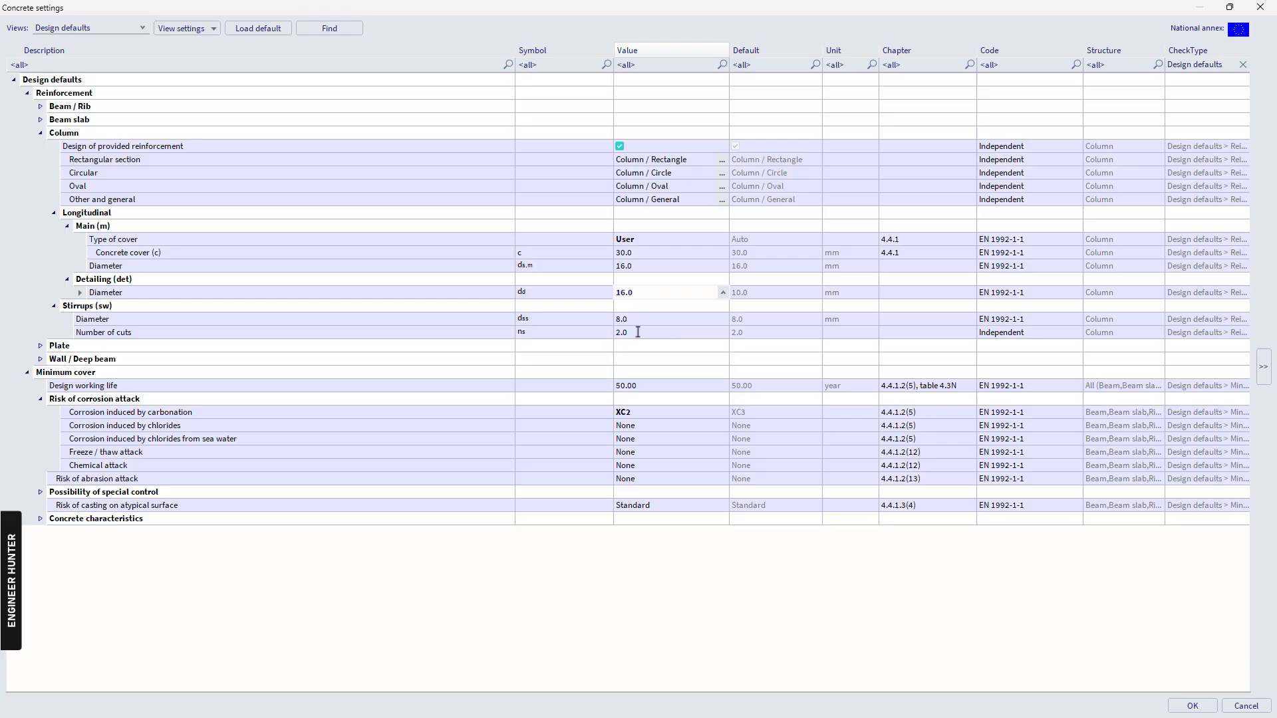
# Accept the concrete settings, then open the concrete 1D data of all nine selected columns
pyautogui.click(1191, 706)
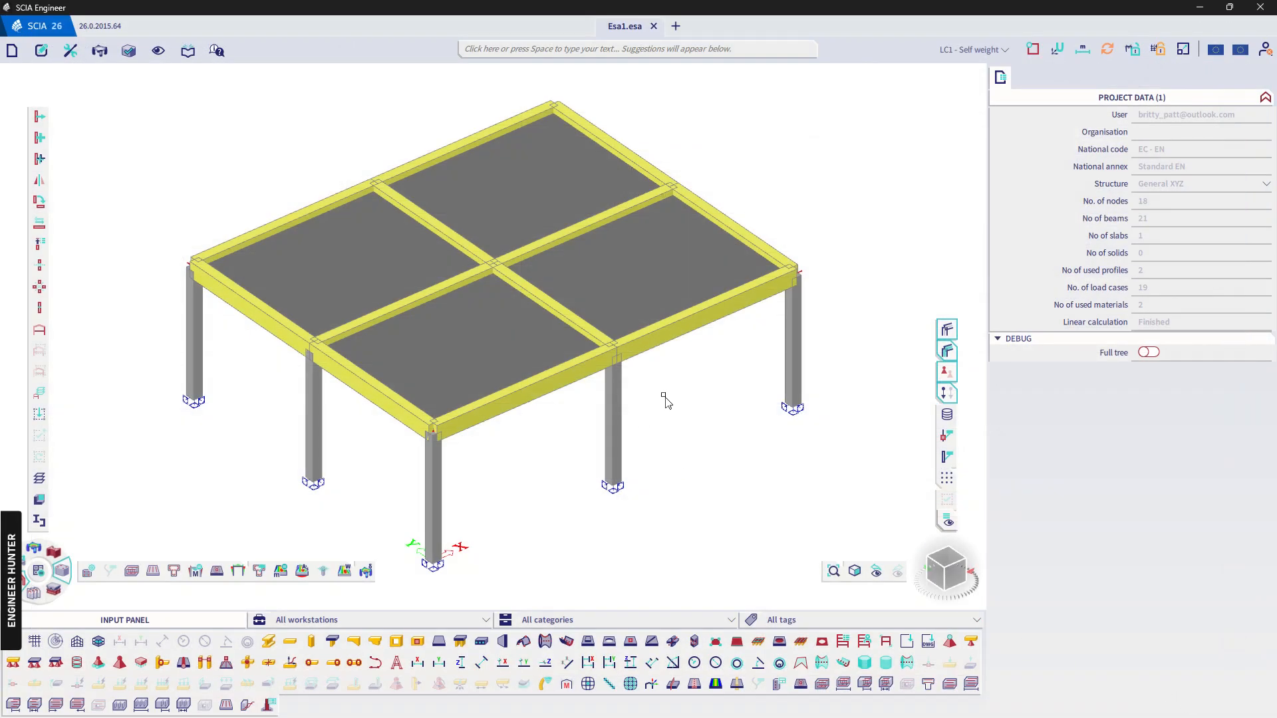
pyautogui.moveTo(683, 439); pyautogui.dragTo(676, 409, button='middle')
pyautogui.moveTo(836, 366); pyautogui.dragTo(166, 317)
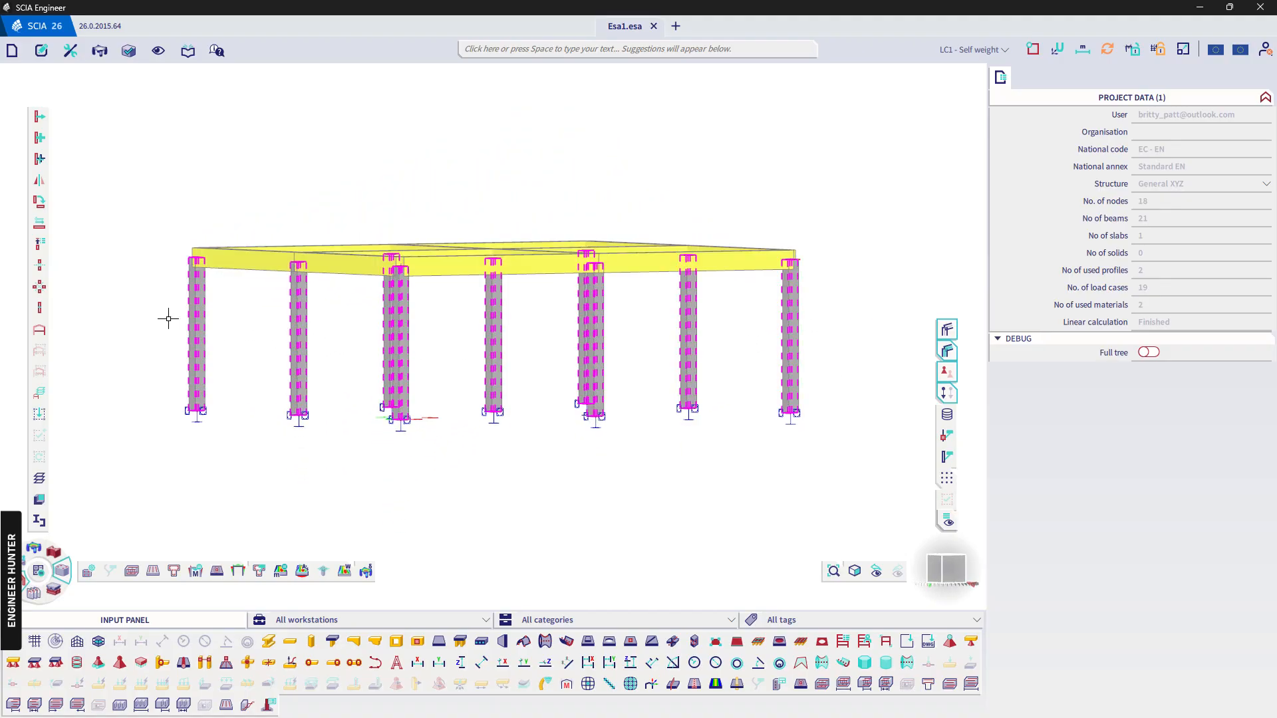
pyautogui.moveTo(684, 443)
pyautogui.mouseDown(button='middle')
pyautogui.moveTo(685, 467)
pyautogui.moveTo(693, 459)
pyautogui.mouseUp(button='middle')
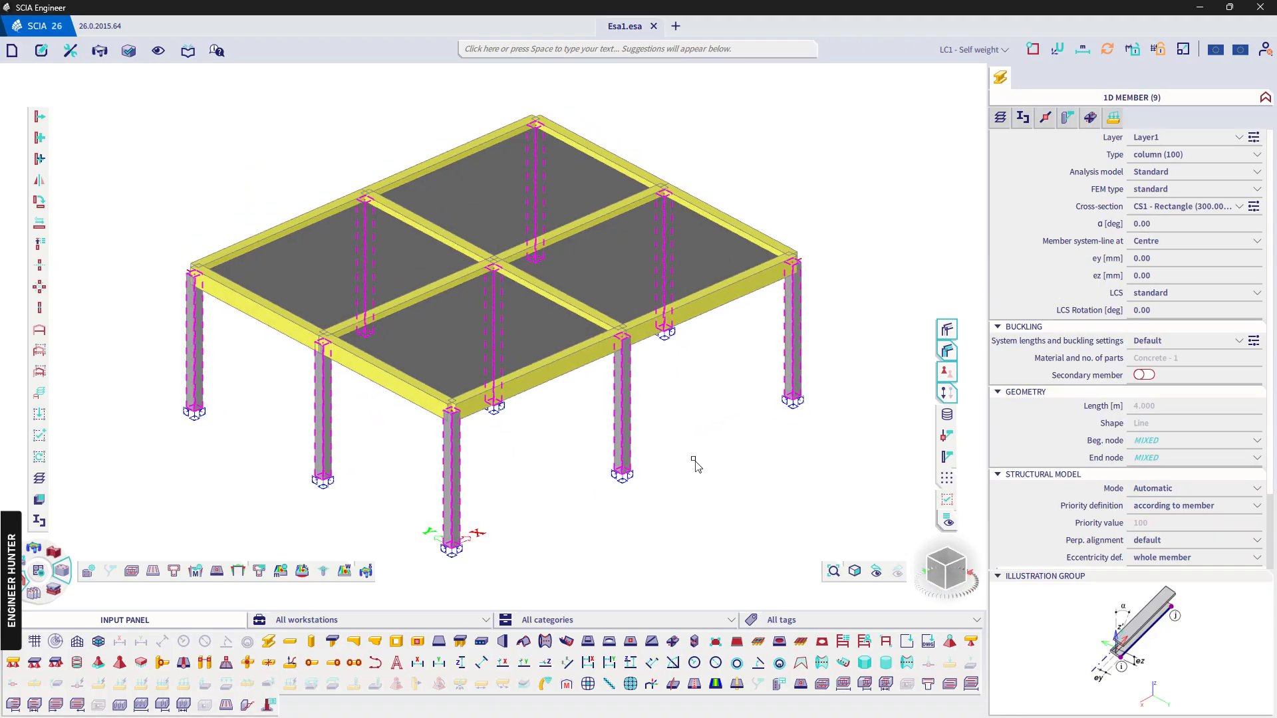
pyautogui.click(1076, 118)
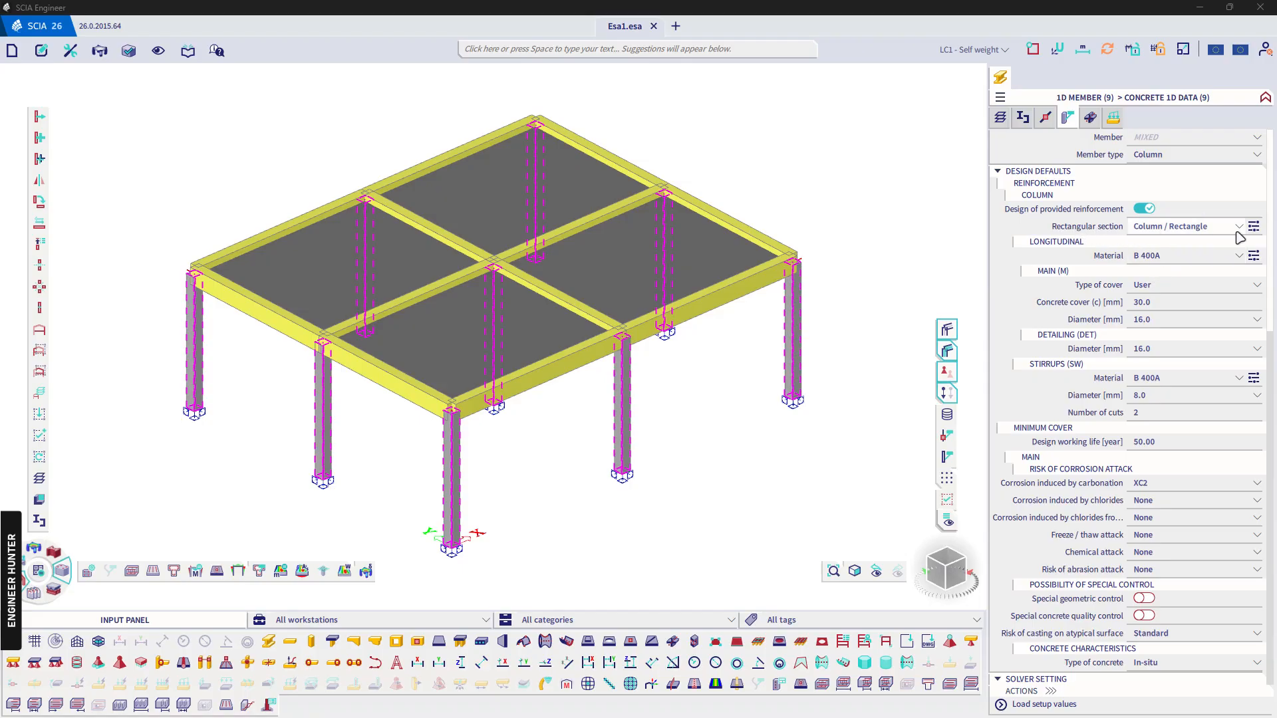
# Edit the Column / Rectangle reinforcement template so the Main and Weak edges use the Fix type with 1 bar each
pyautogui.click(1254, 226)
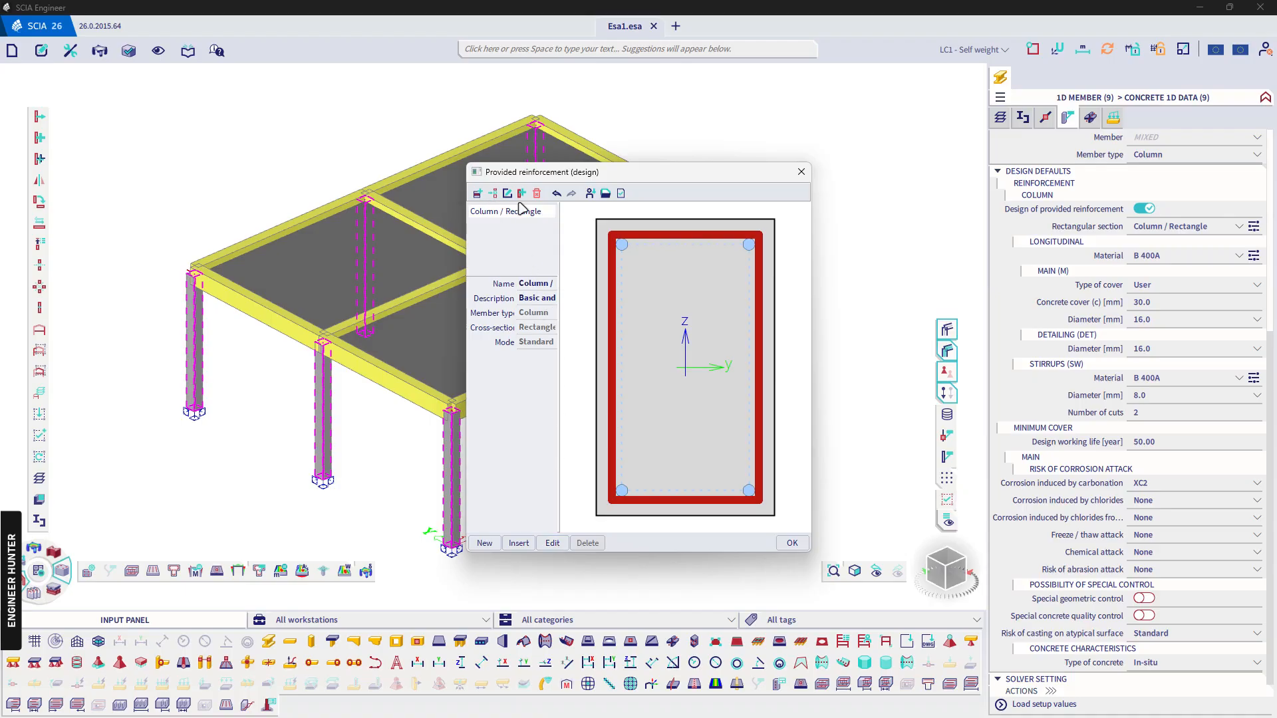
pyautogui.moveTo(467, 164); pyautogui.dragTo(314, 110)
pyautogui.moveTo(406, 187); pyautogui.dragTo(482, 187)
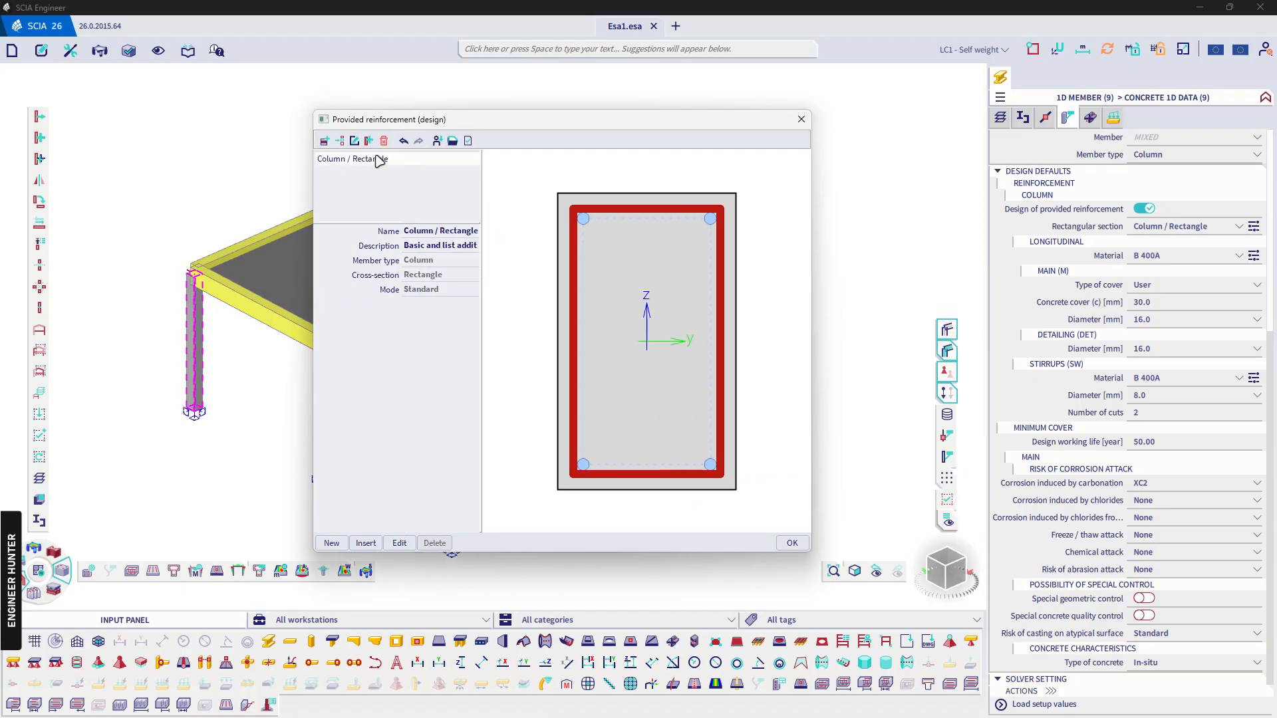
pyautogui.click(413, 544)
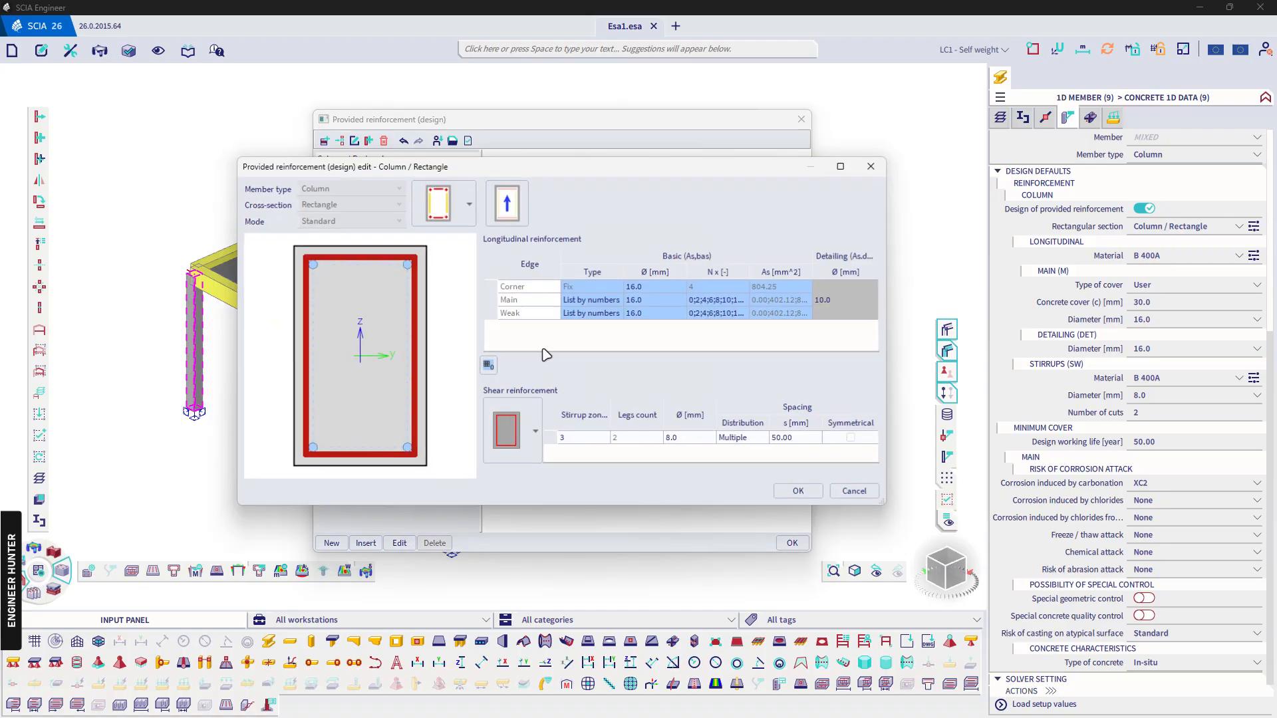
pyautogui.click(617, 302)
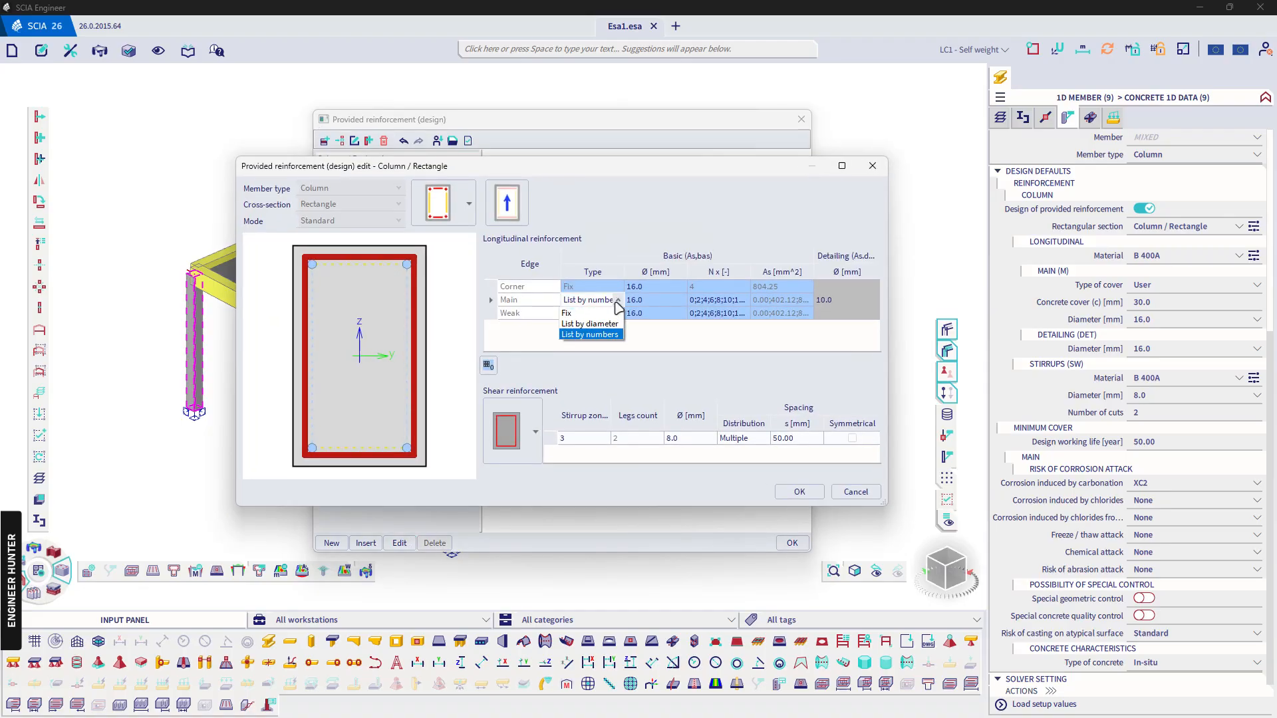
pyautogui.click(576, 313)
pyautogui.click(579, 314)
pyautogui.click(584, 326)
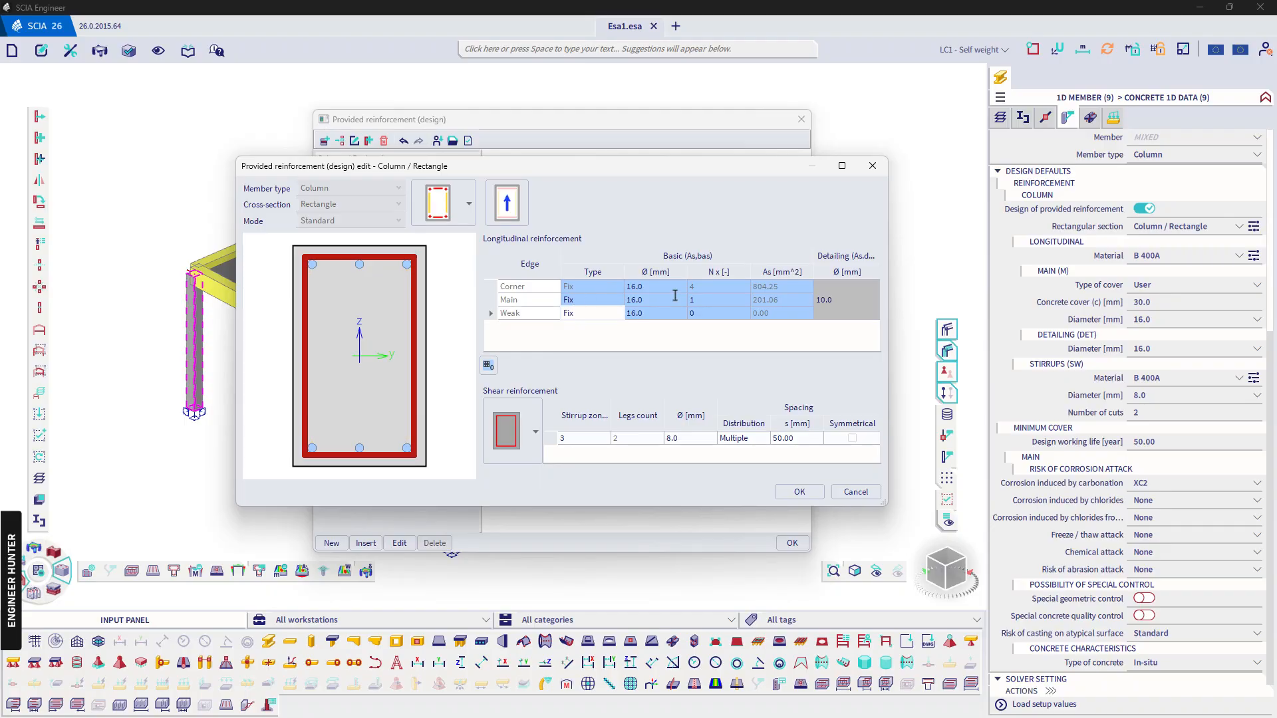
pyautogui.click(707, 311)
pyautogui.write('1')
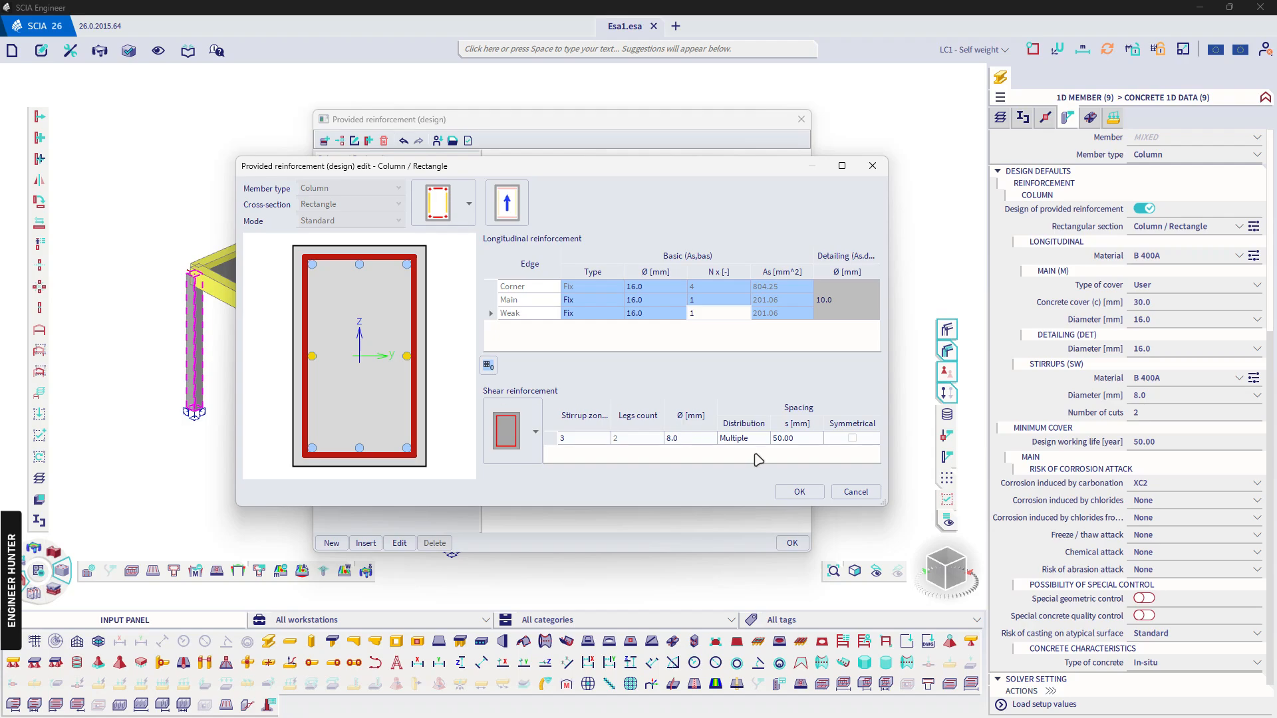
# Set the stirrup spacing to 200 mm, adjust its distribution type and save the column reinforcement template
pyautogui.click(799, 439)
pyautogui.write('200')
pyautogui.click(741, 439)
pyautogui.click(741, 464)
pyautogui.click(801, 492)
pyautogui.click(792, 542)
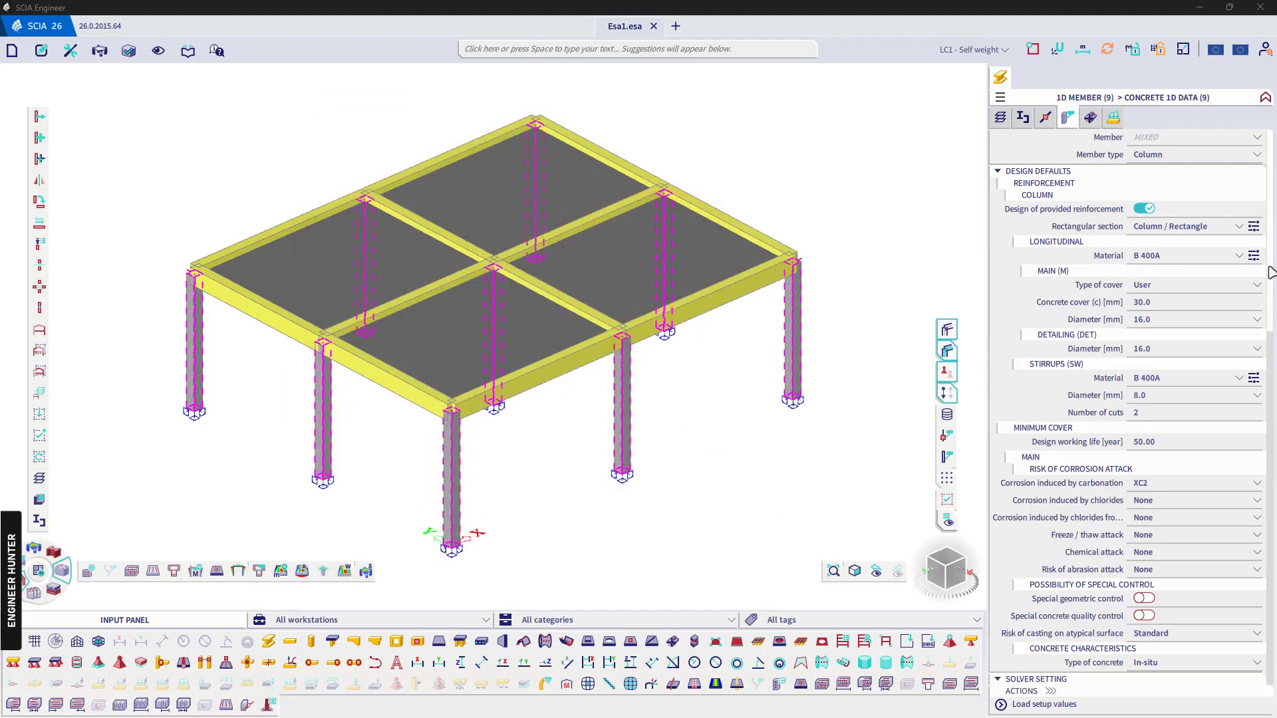
# Set the shear compression strut angle calculation type to Auto in the columns' concrete 1D data
pyautogui.moveTo(1271, 273); pyautogui.dragTo(1269, 637)
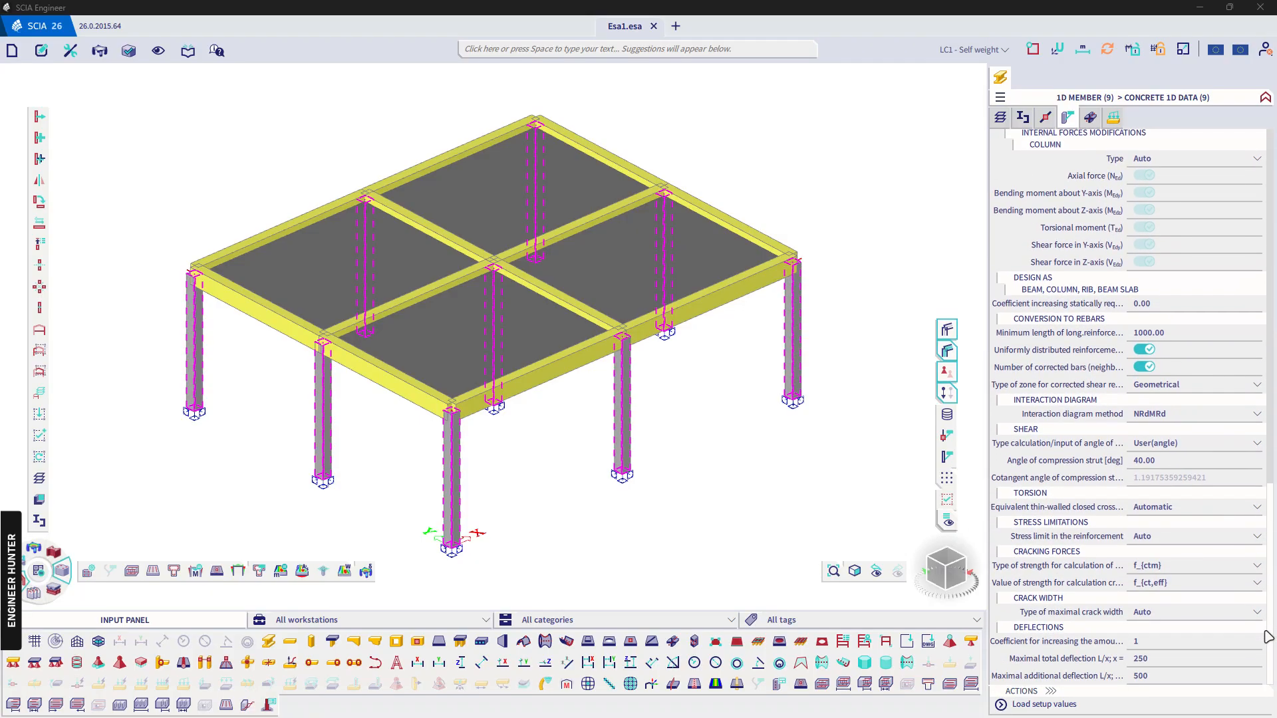
pyautogui.click(1143, 443)
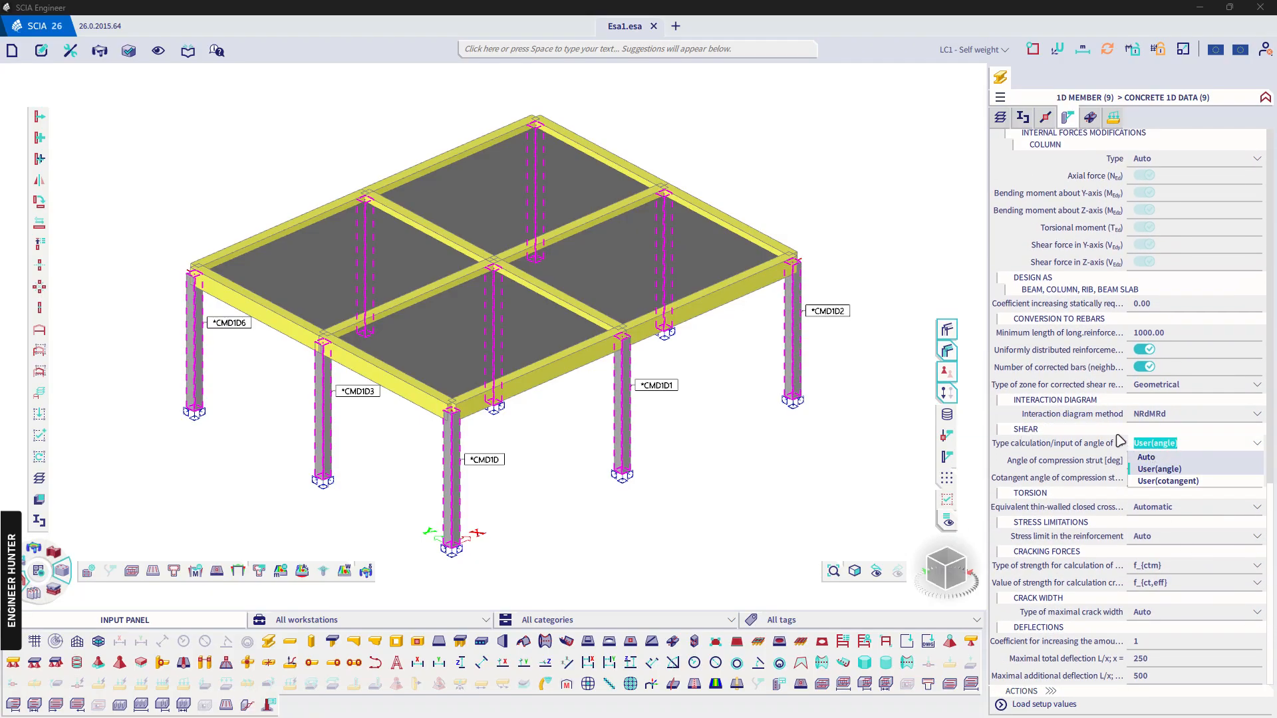
pyautogui.click(1146, 458)
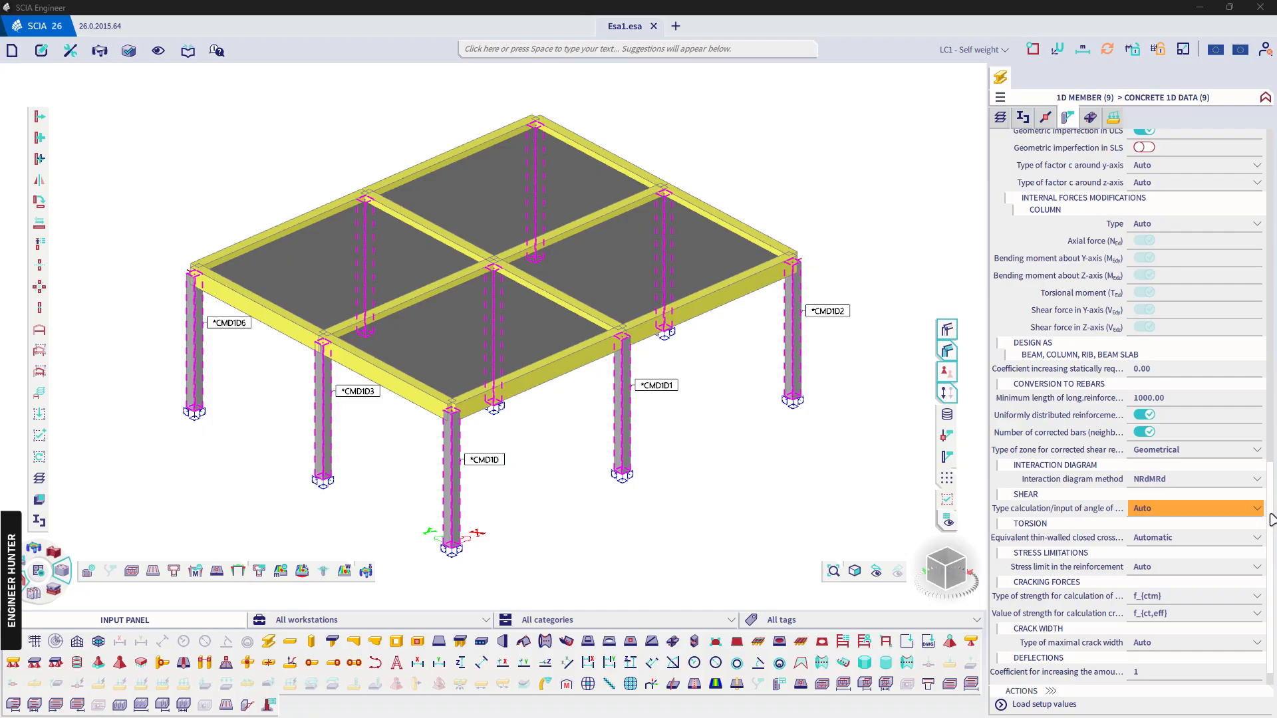
pyautogui.moveTo(1270, 518)
pyautogui.mouseDown()
pyautogui.moveTo(1274, 243)
pyautogui.moveTo(1274, 532)
pyautogui.mouseUp()
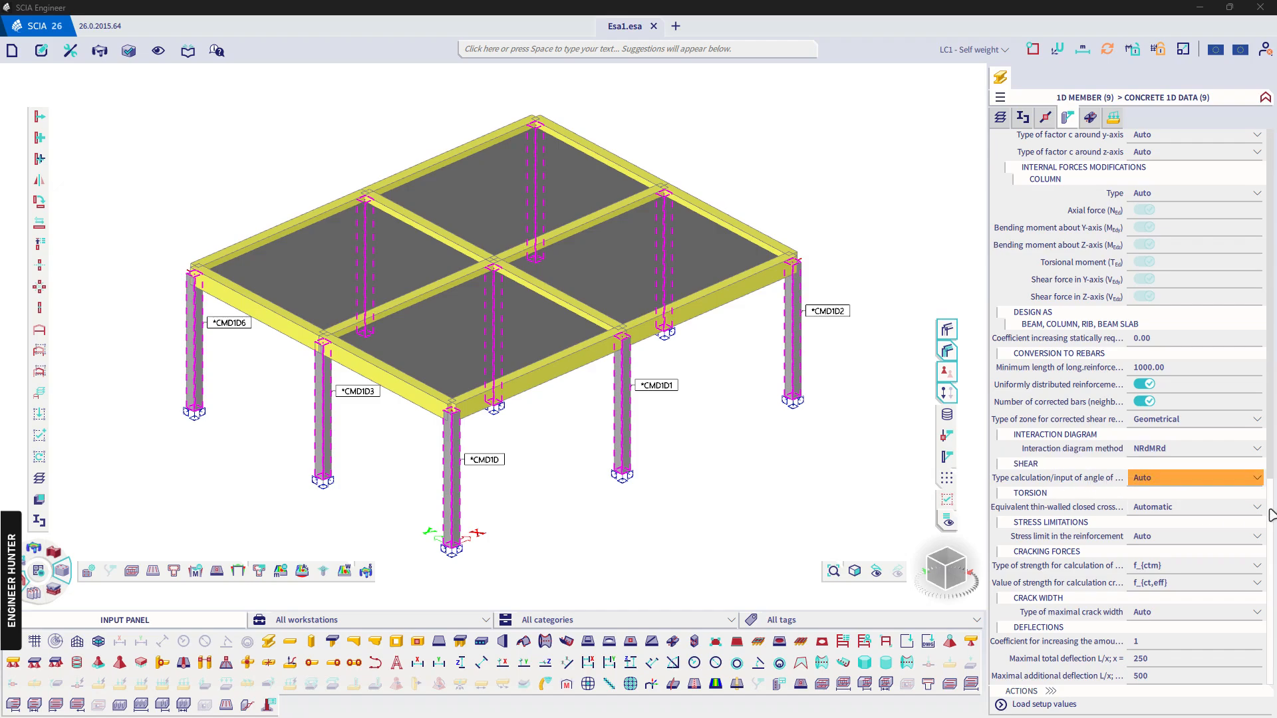
pyautogui.moveTo(1270, 514); pyautogui.dragTo(1274, 163)
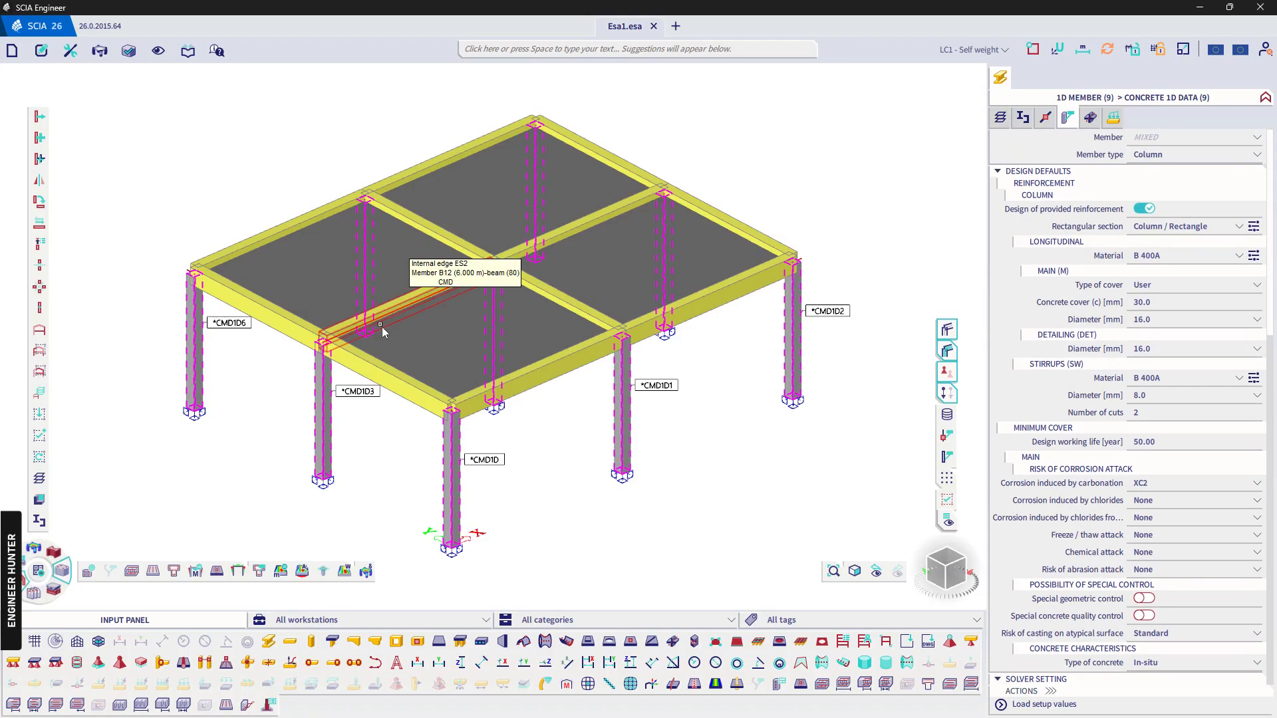
# Open the Reinforcement 1D design results and set the type of load to Combinations and the selection to Current
pyautogui.click(175, 572)
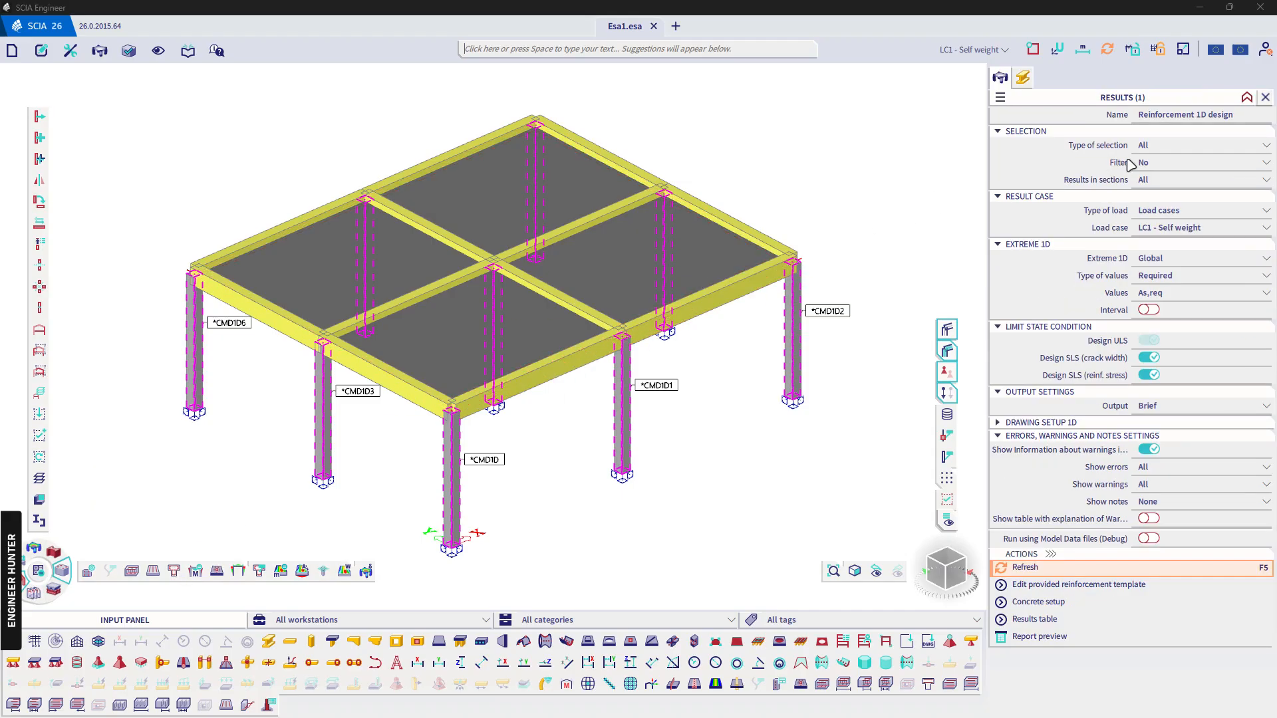
pyautogui.click(1190, 211)
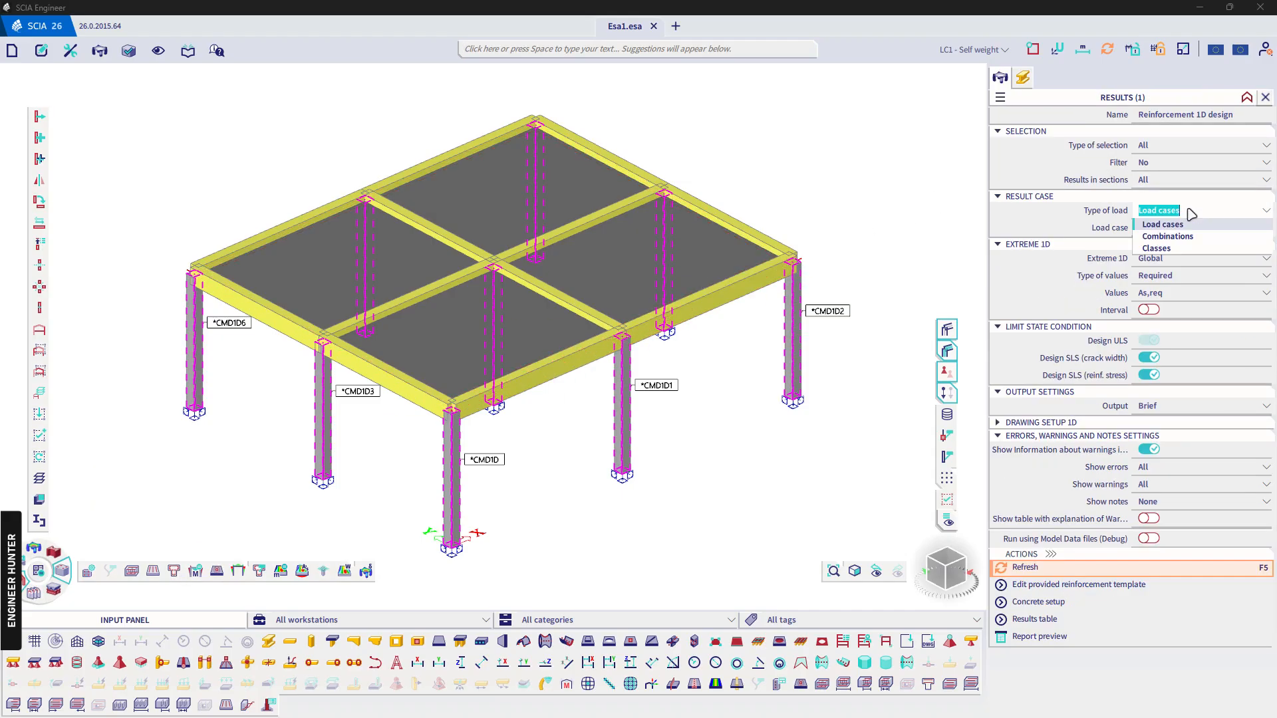
pyautogui.click(1177, 237)
pyautogui.click(1160, 146)
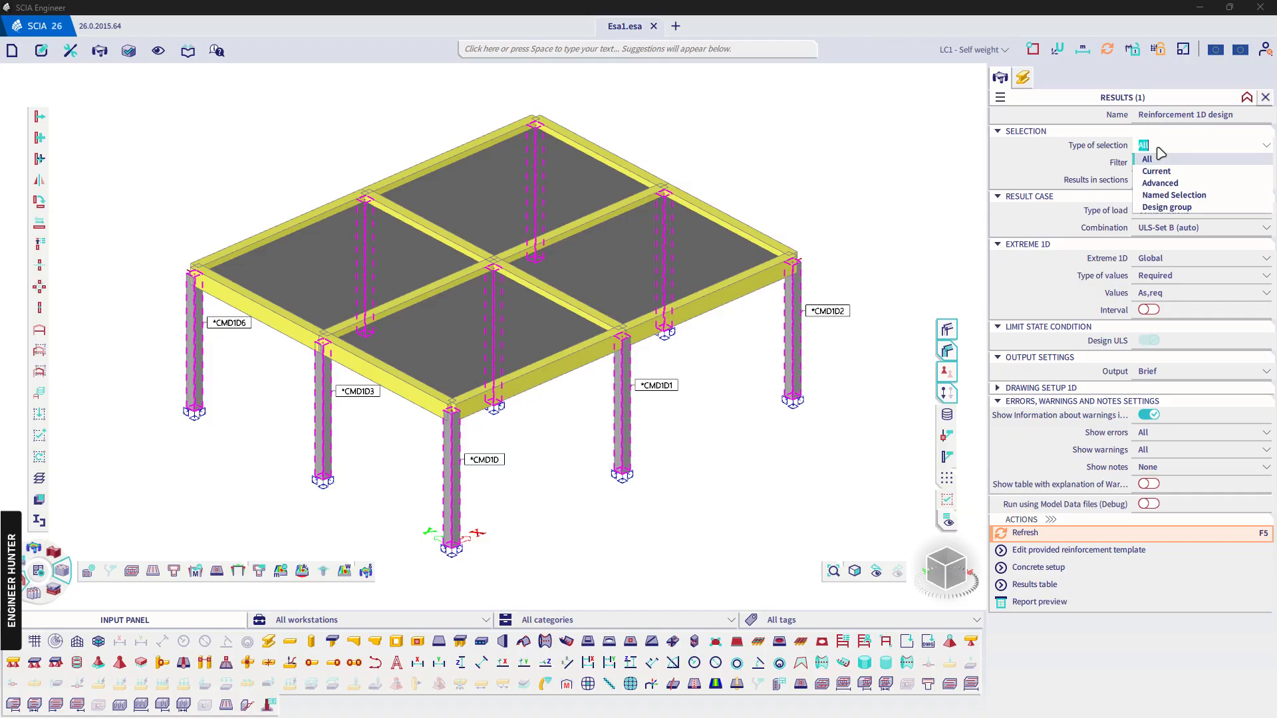
pyautogui.click(1161, 171)
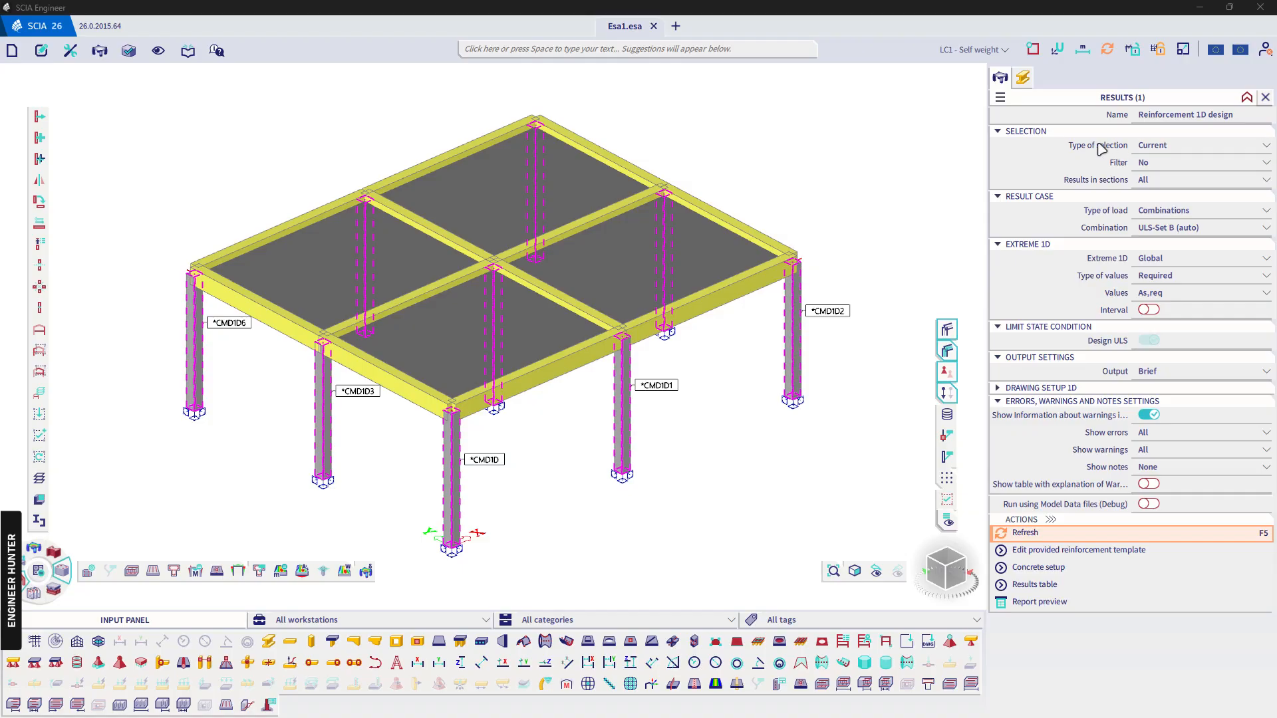
# Display the Provided - Utilization results UC(As,prov) on the selected columns and show the members as lines in an isometric view
pyautogui.click(945, 572)
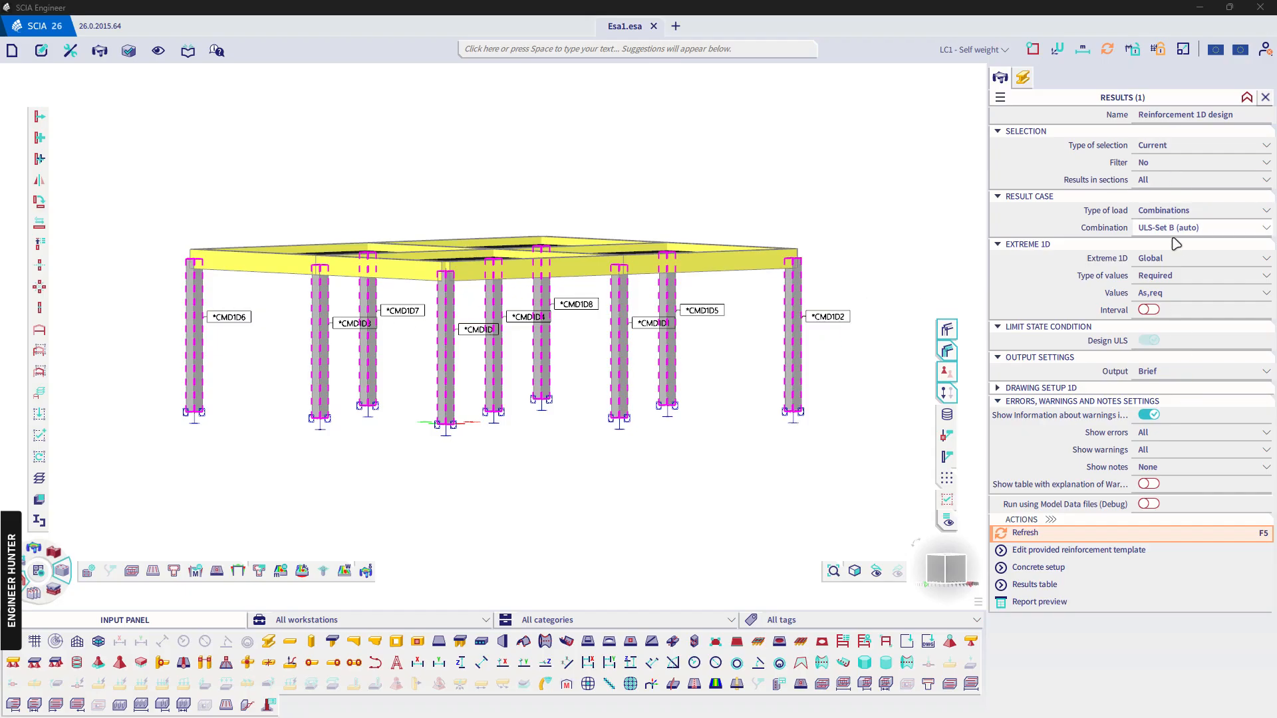
pyautogui.click(1168, 277)
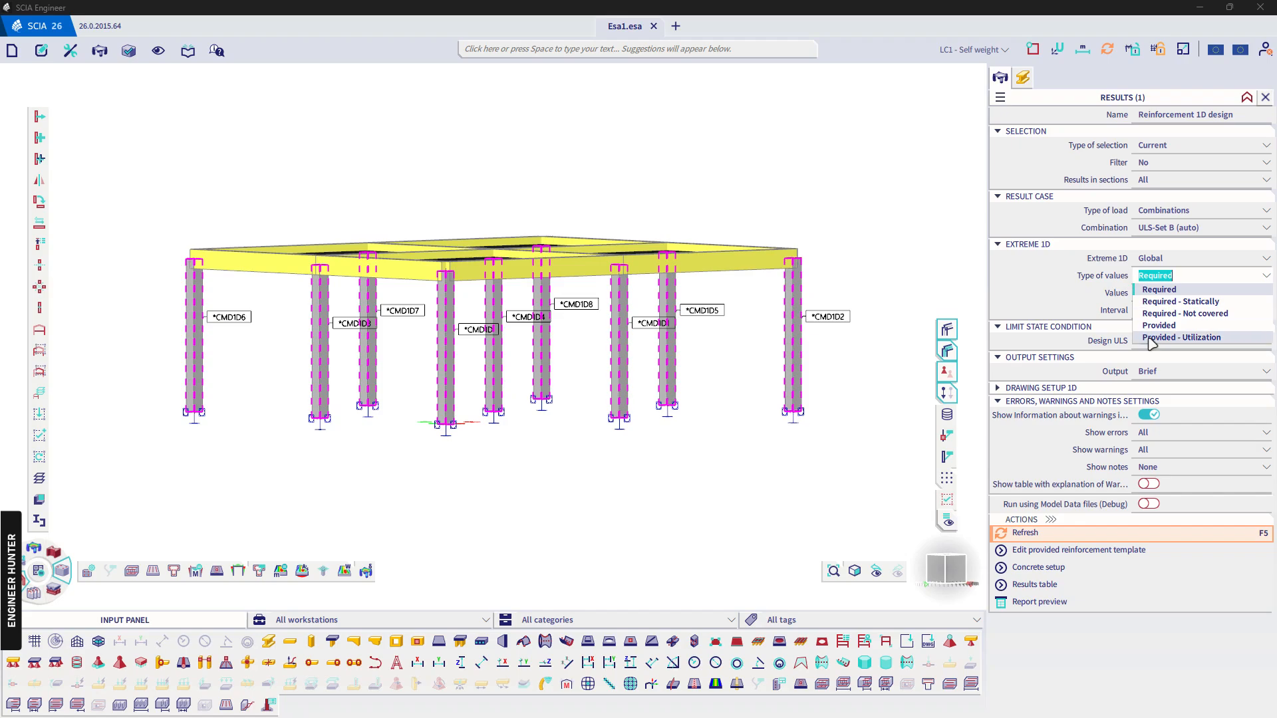
pyautogui.click(1181, 337)
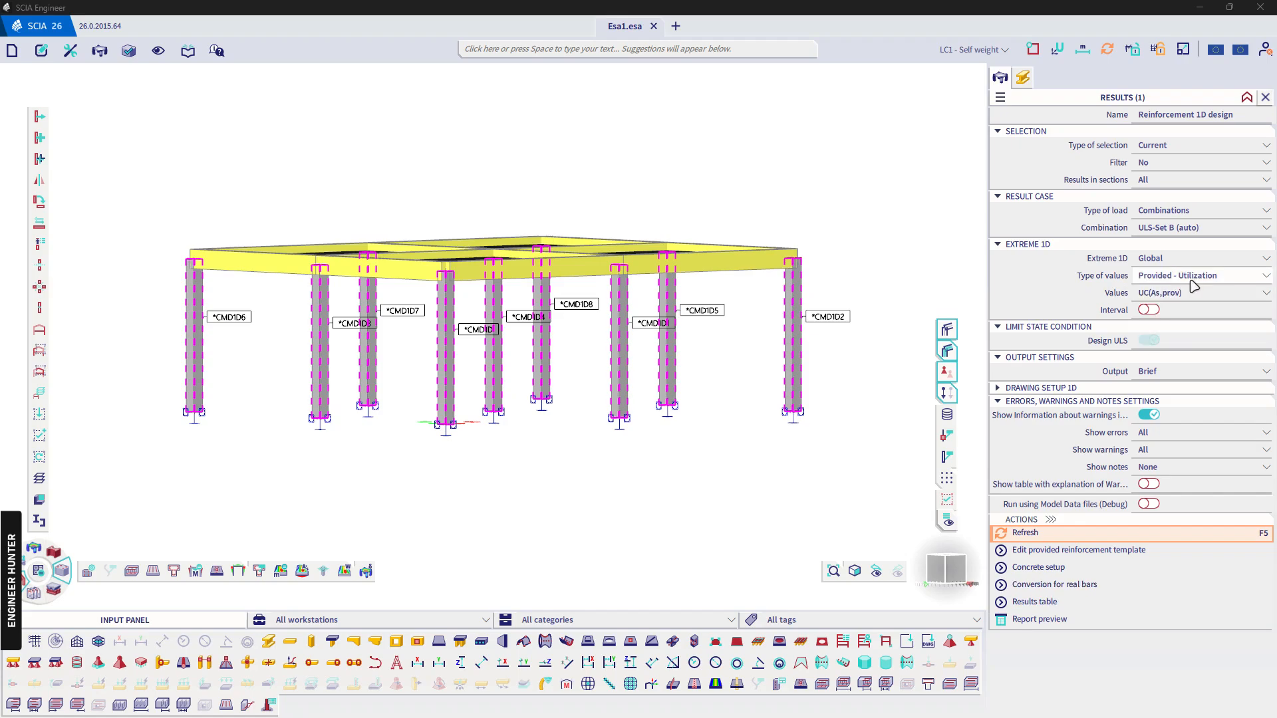
pyautogui.click(1179, 294)
pyautogui.click(1114, 295)
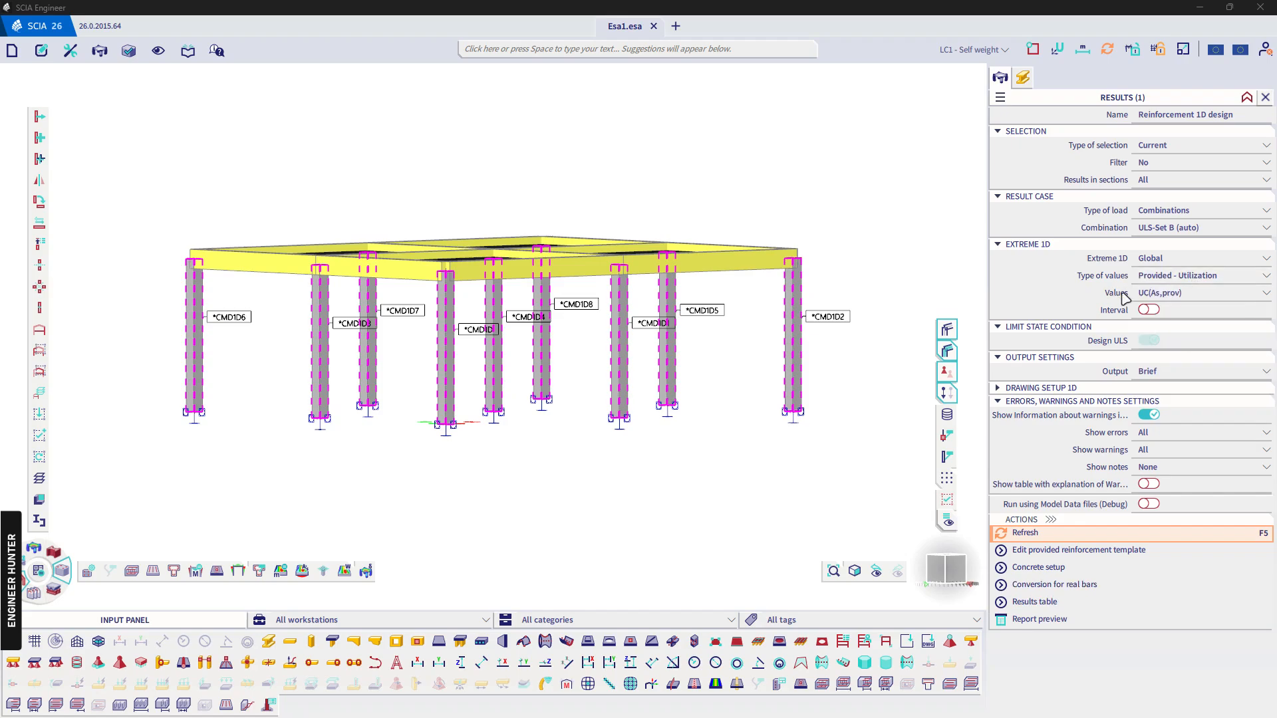
pyautogui.click(1053, 536)
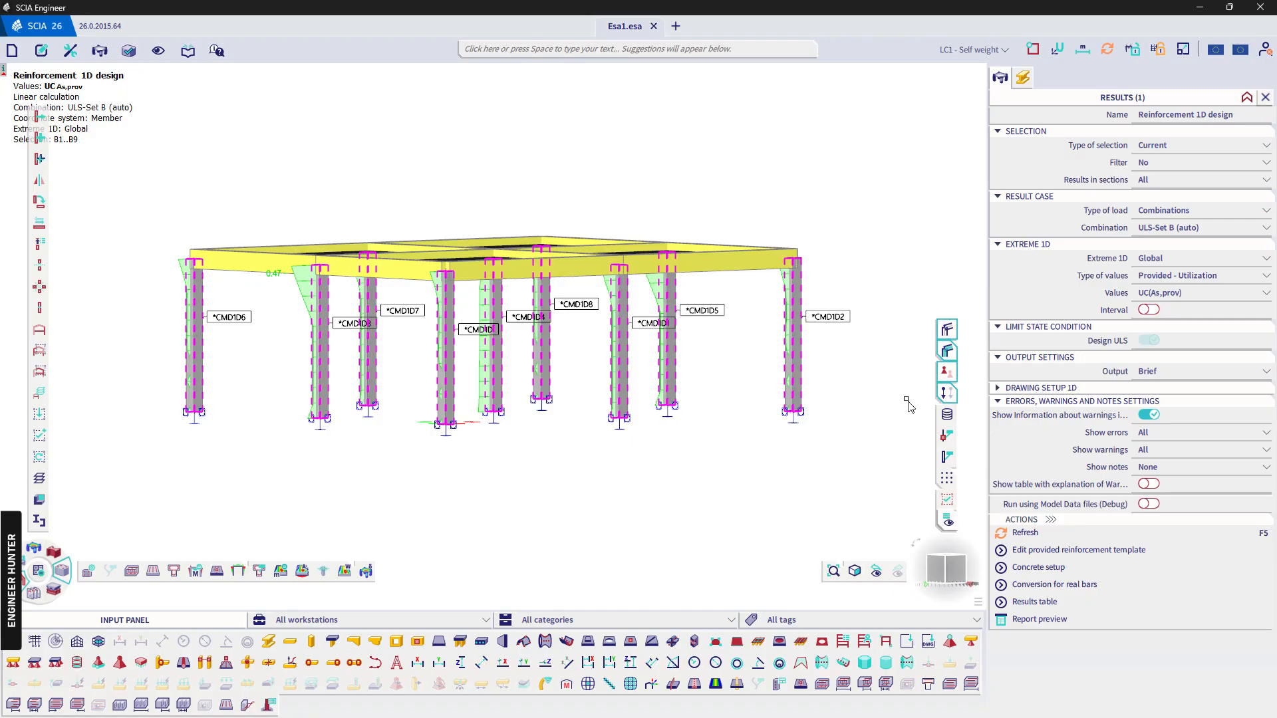
pyautogui.click(946, 350)
pyautogui.click(949, 564)
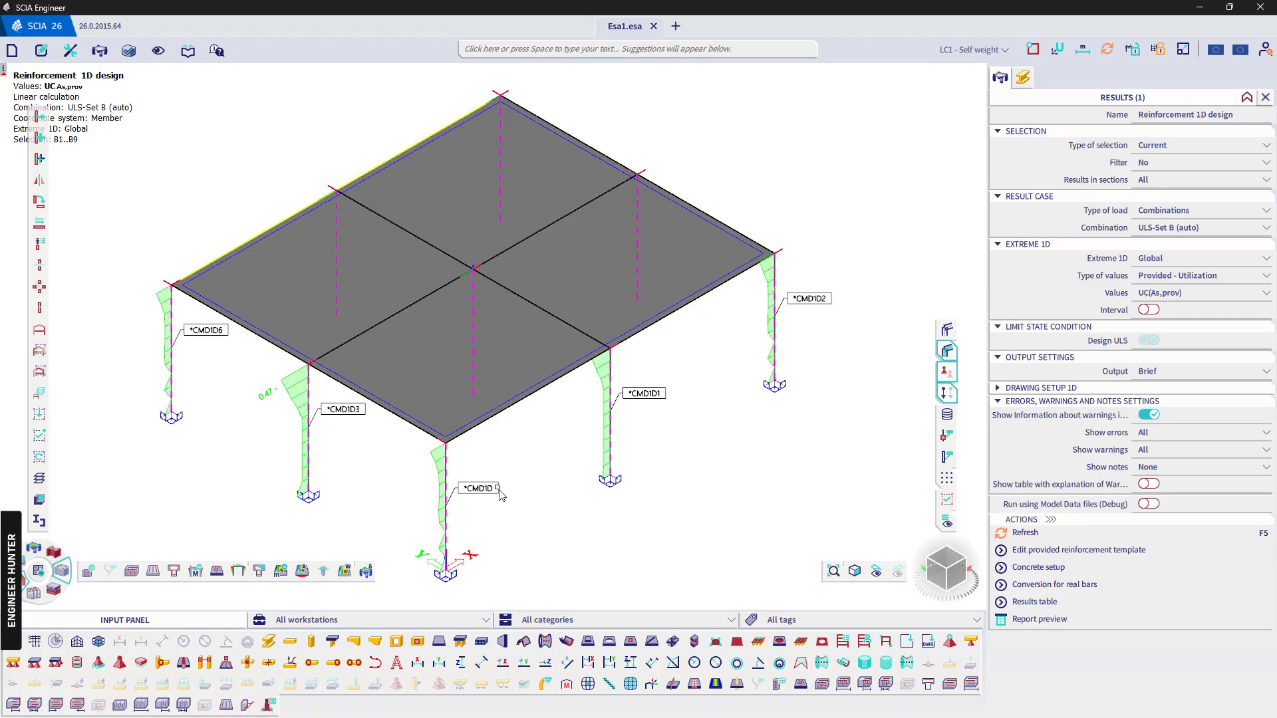
# Turn off the display of units and set the graph type to Filled transparent in the 1D drawing setup
pyautogui.click(1041, 387)
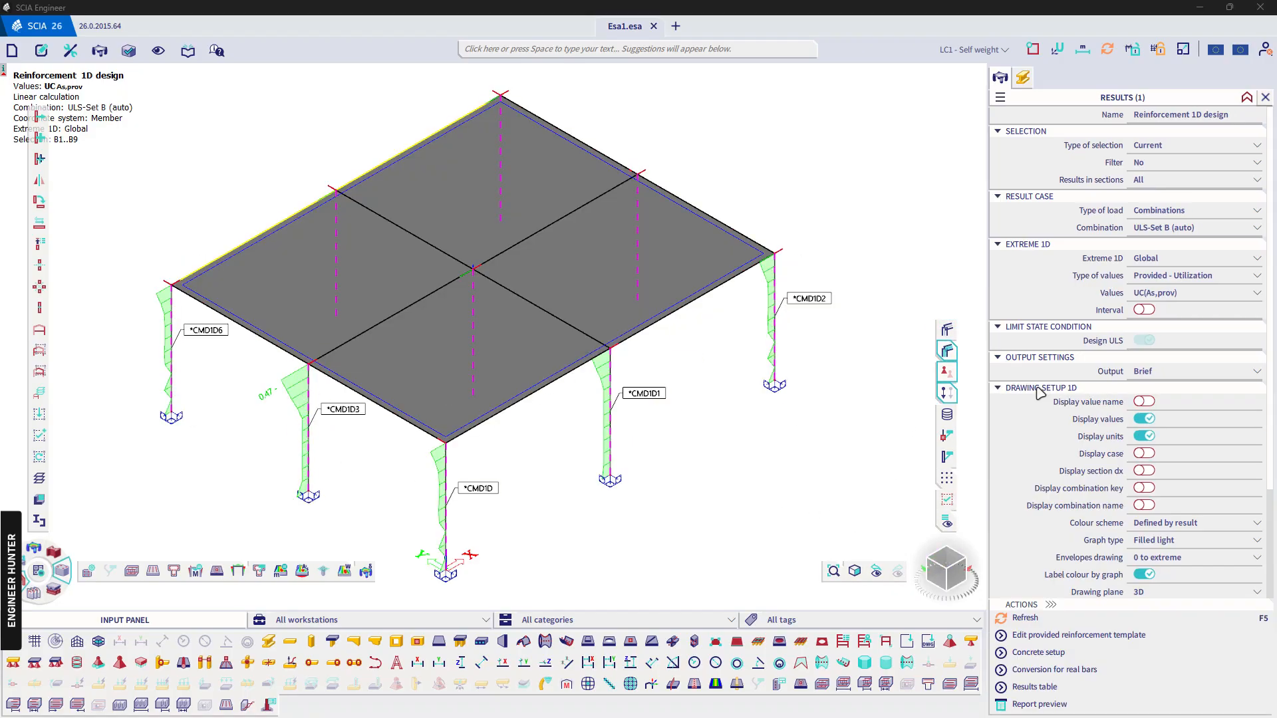
pyautogui.click(1146, 437)
pyautogui.scroll(-3, 1144, 525)
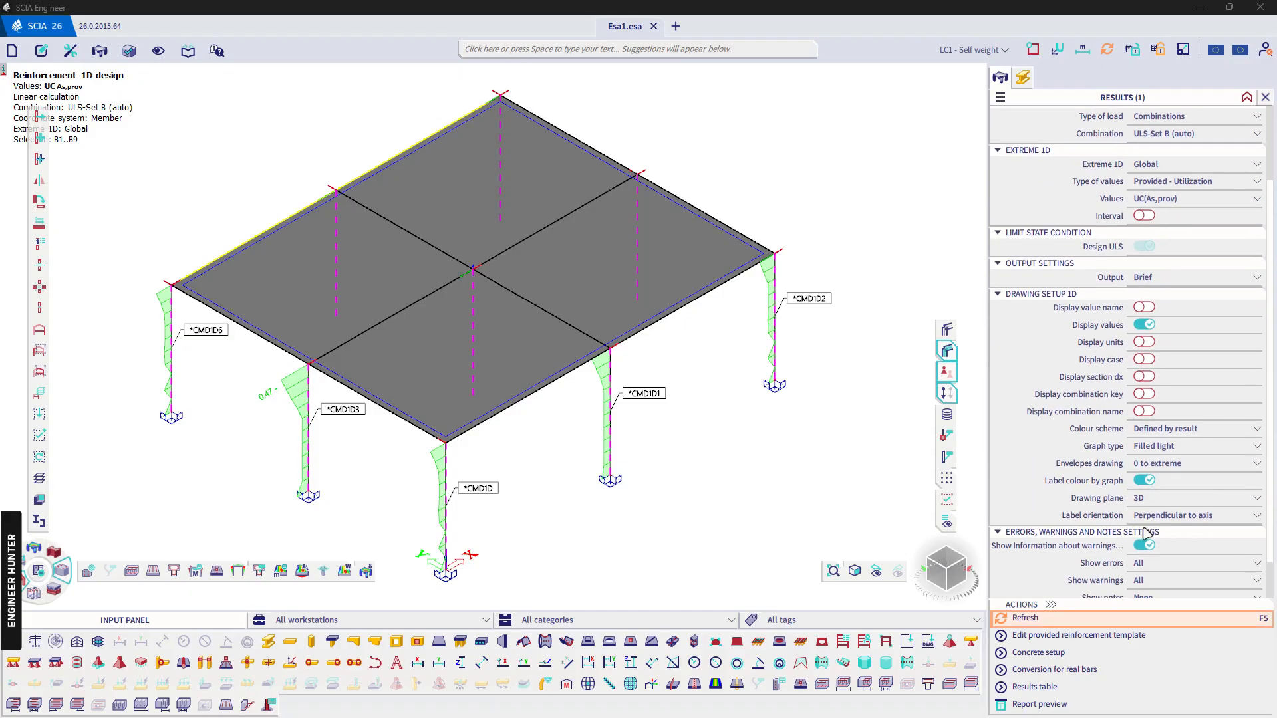
pyautogui.click(1174, 447)
pyautogui.click(1176, 517)
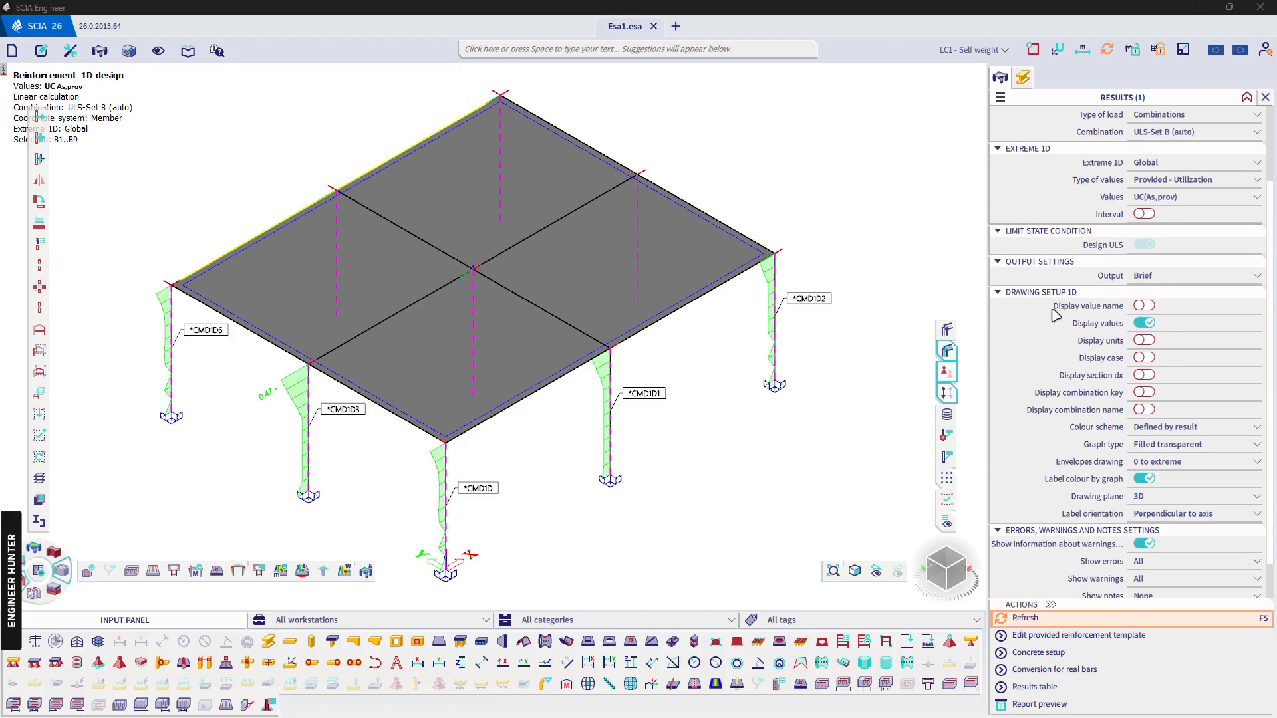
pyautogui.click(1058, 294)
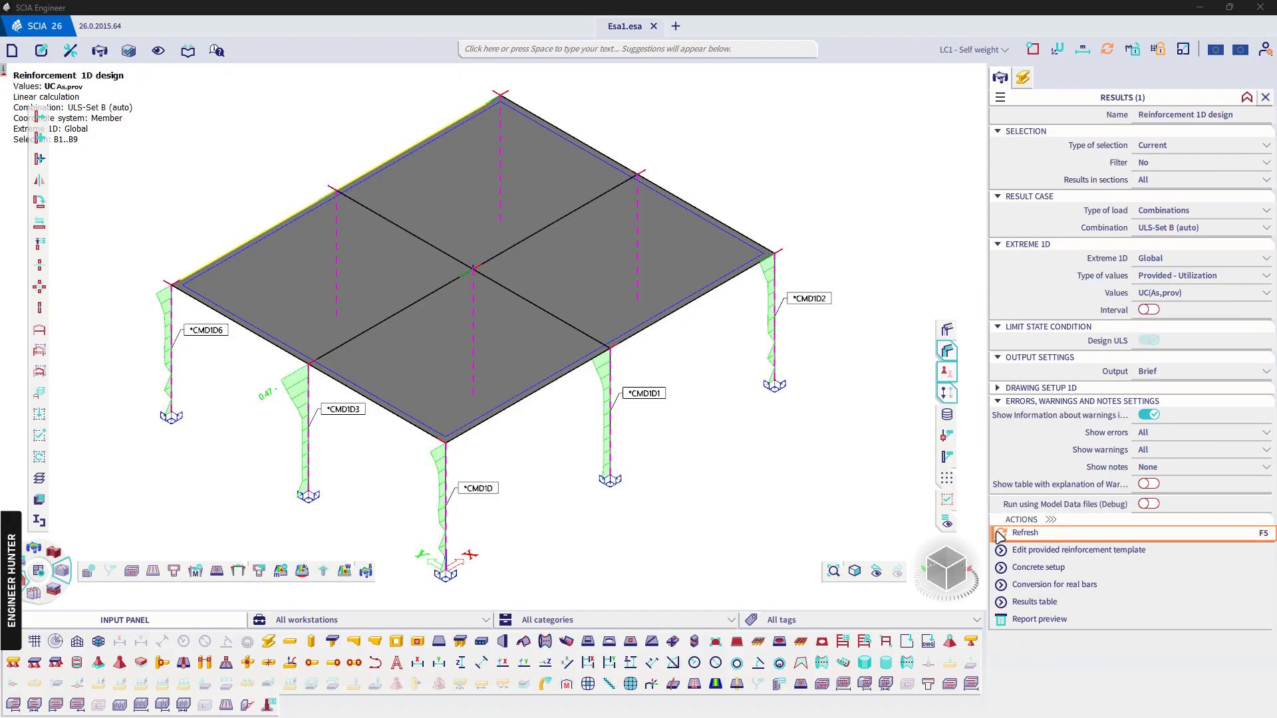
# Hide the slab surface and examine the stirrup utilization UC(Asw,prov) on the columns
pyautogui.click(949, 351)
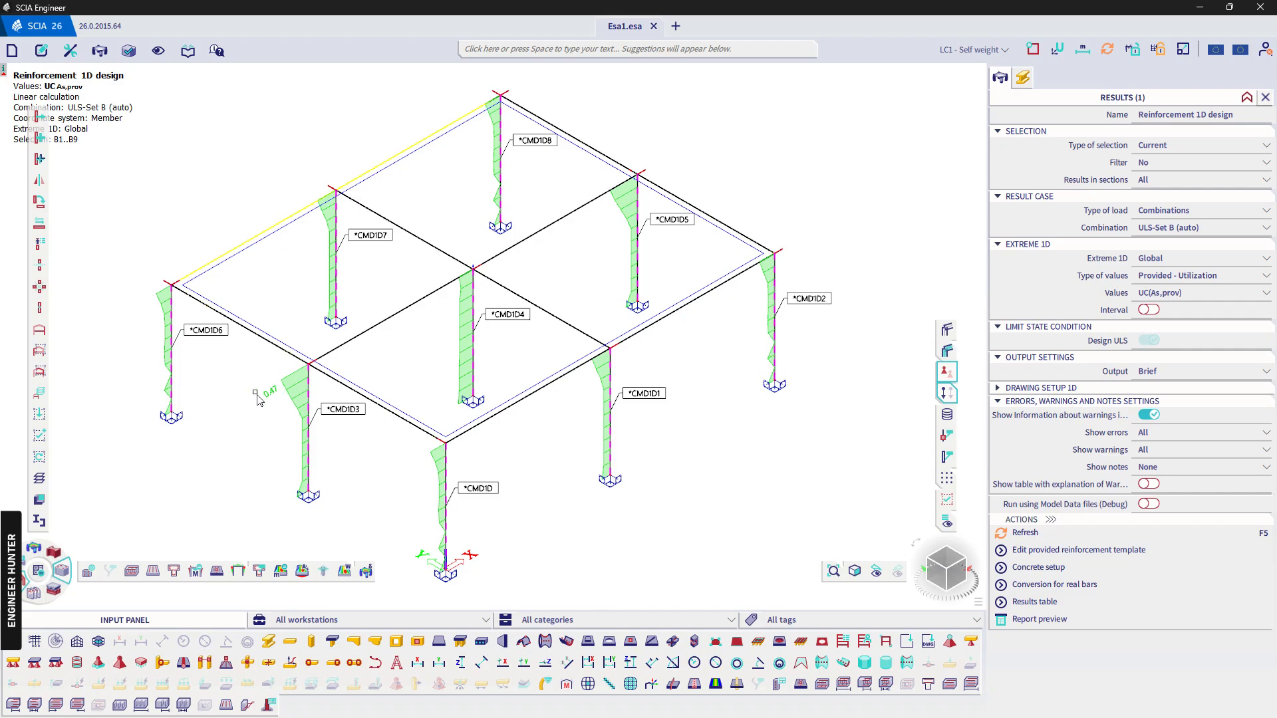
pyautogui.click(1180, 294)
pyautogui.click(1166, 319)
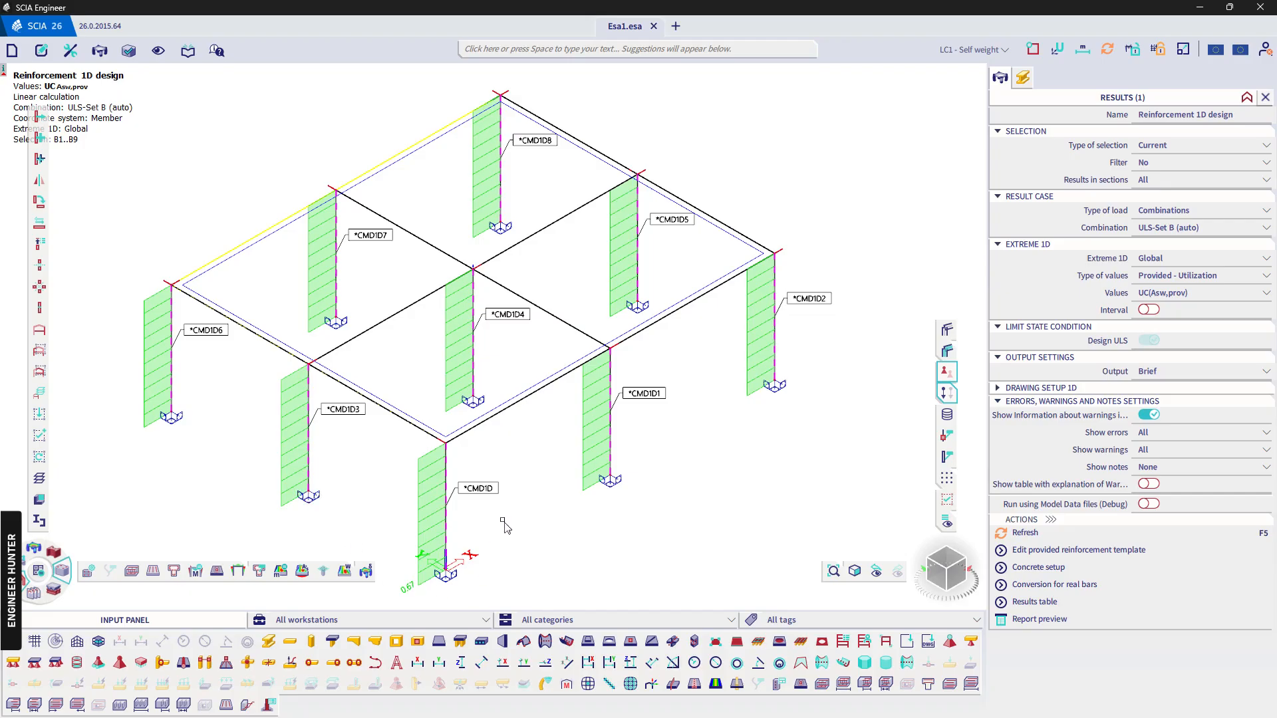
pyautogui.scroll(3, 415, 519)
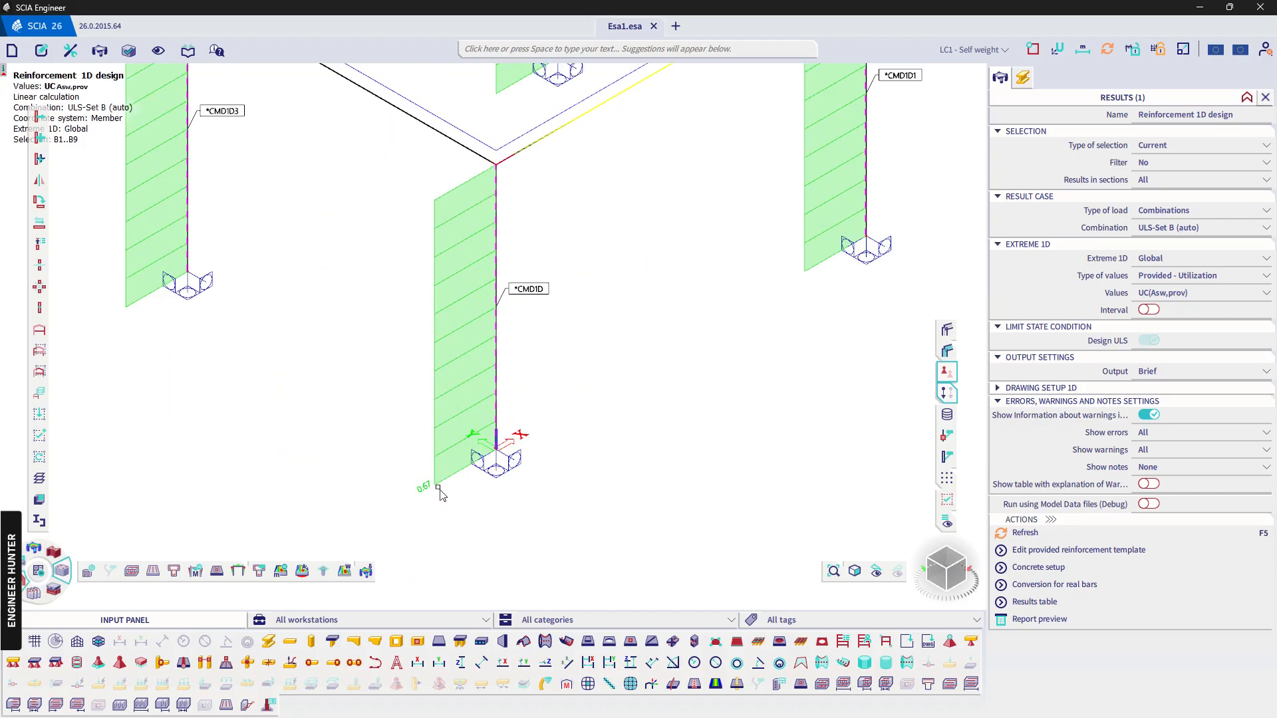
pyautogui.scroll(-3, 440, 493)
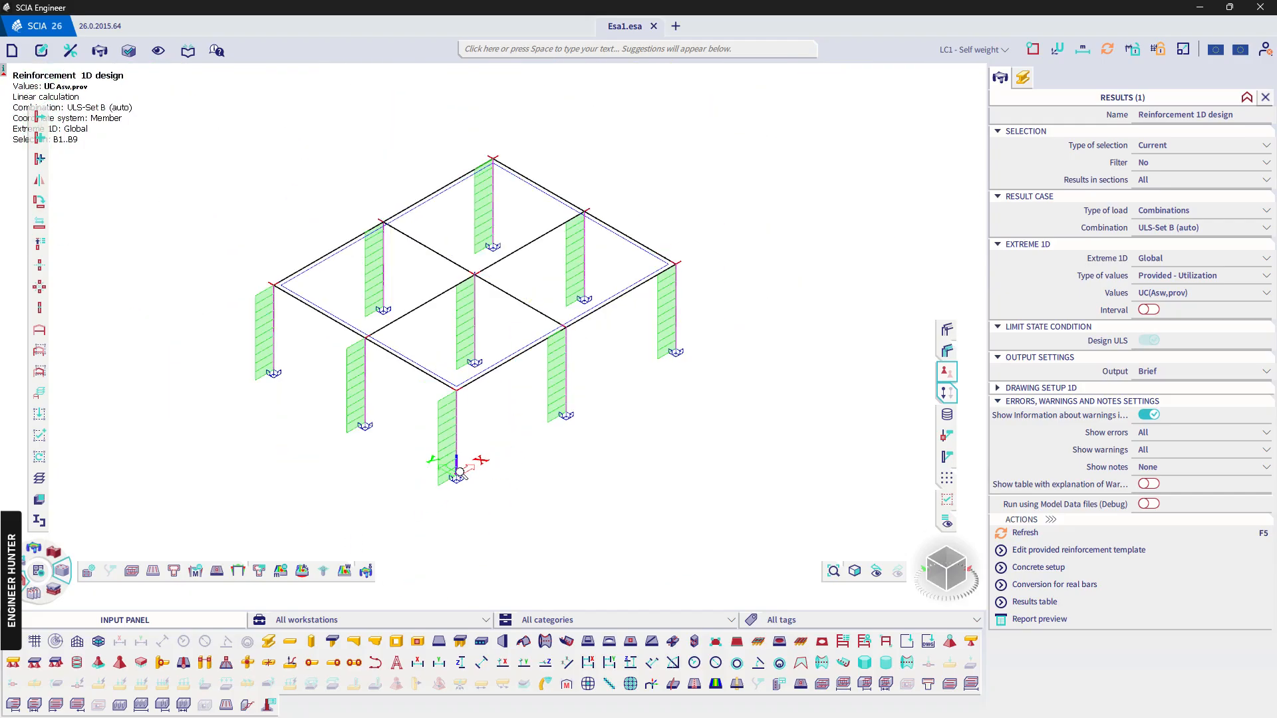
# Display the Provided values Nø,prov (Σ) to examine the longitudinal bars provided in the columns
pyautogui.click(1160, 274)
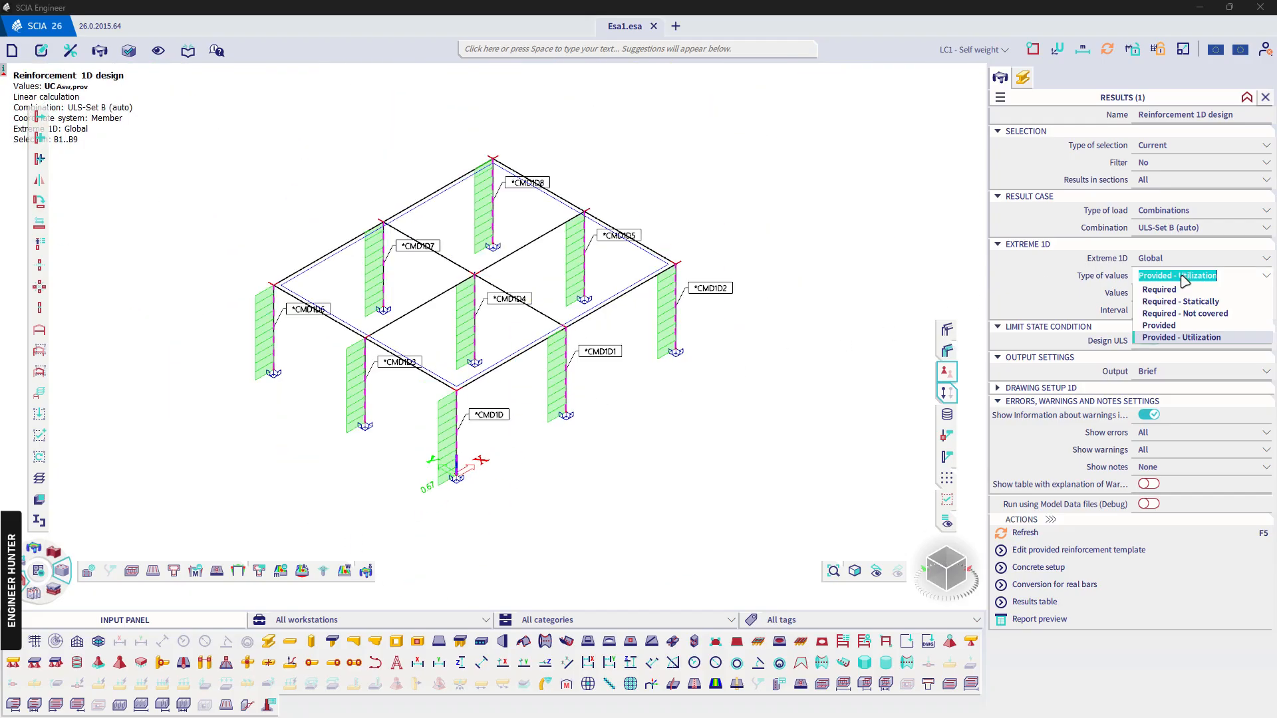
pyautogui.click(1131, 291)
pyautogui.click(1169, 294)
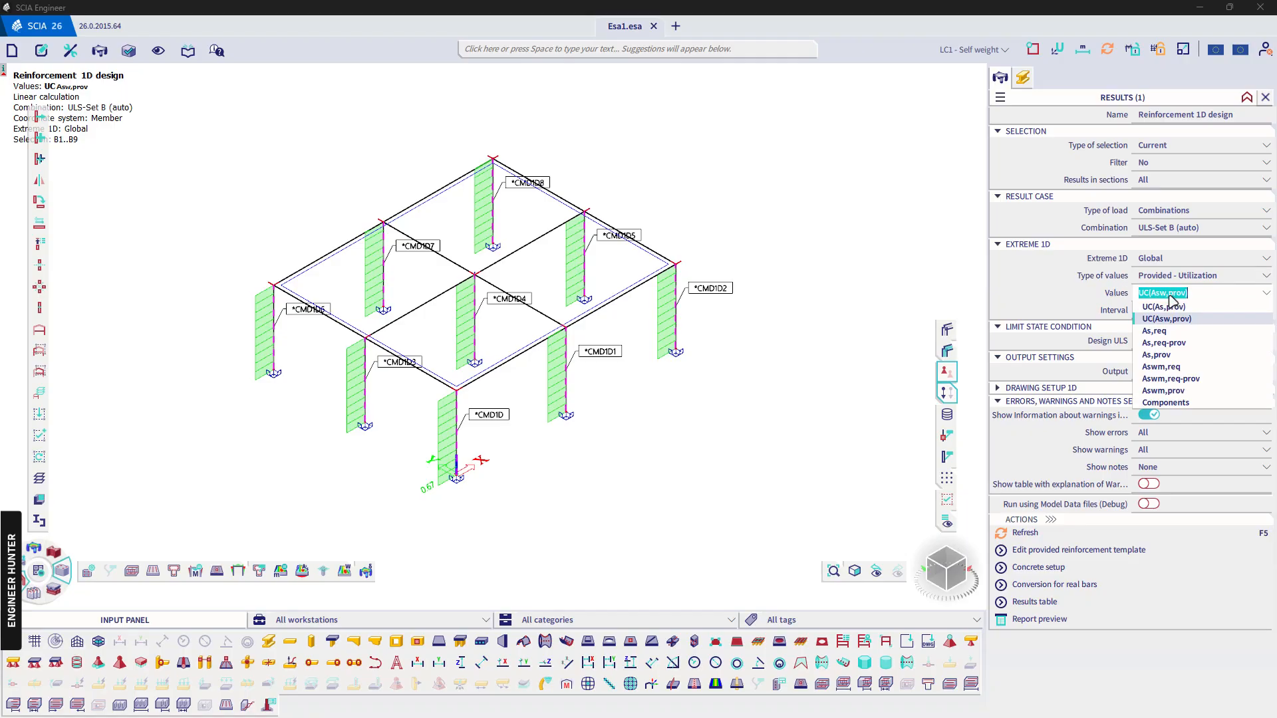
pyautogui.click(1172, 276)
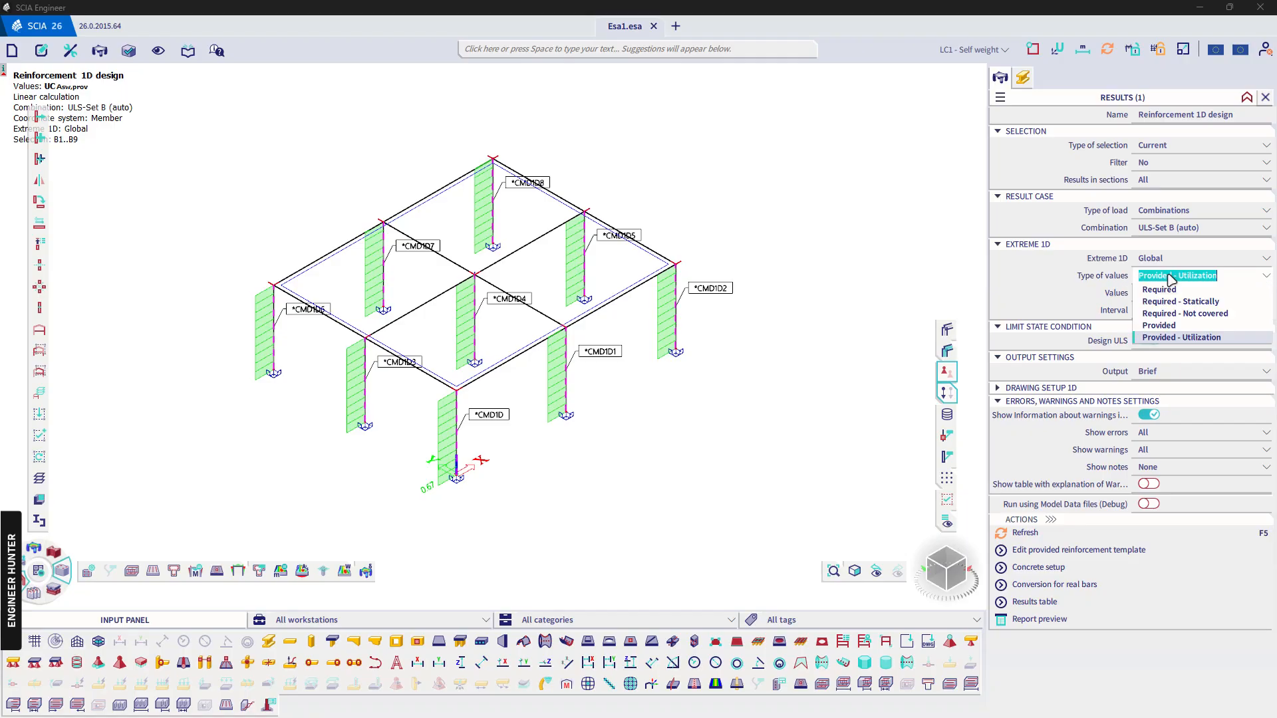
pyautogui.click(1169, 325)
pyautogui.click(1170, 293)
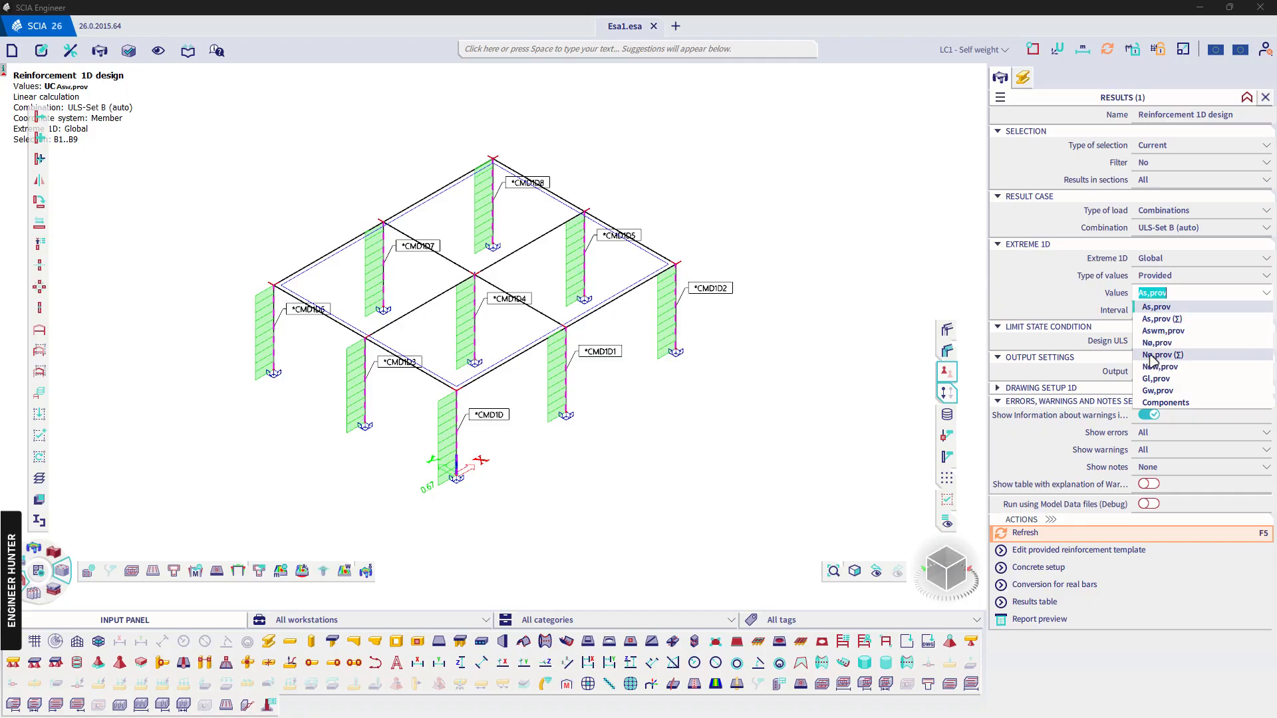
pyautogui.click(1162, 356)
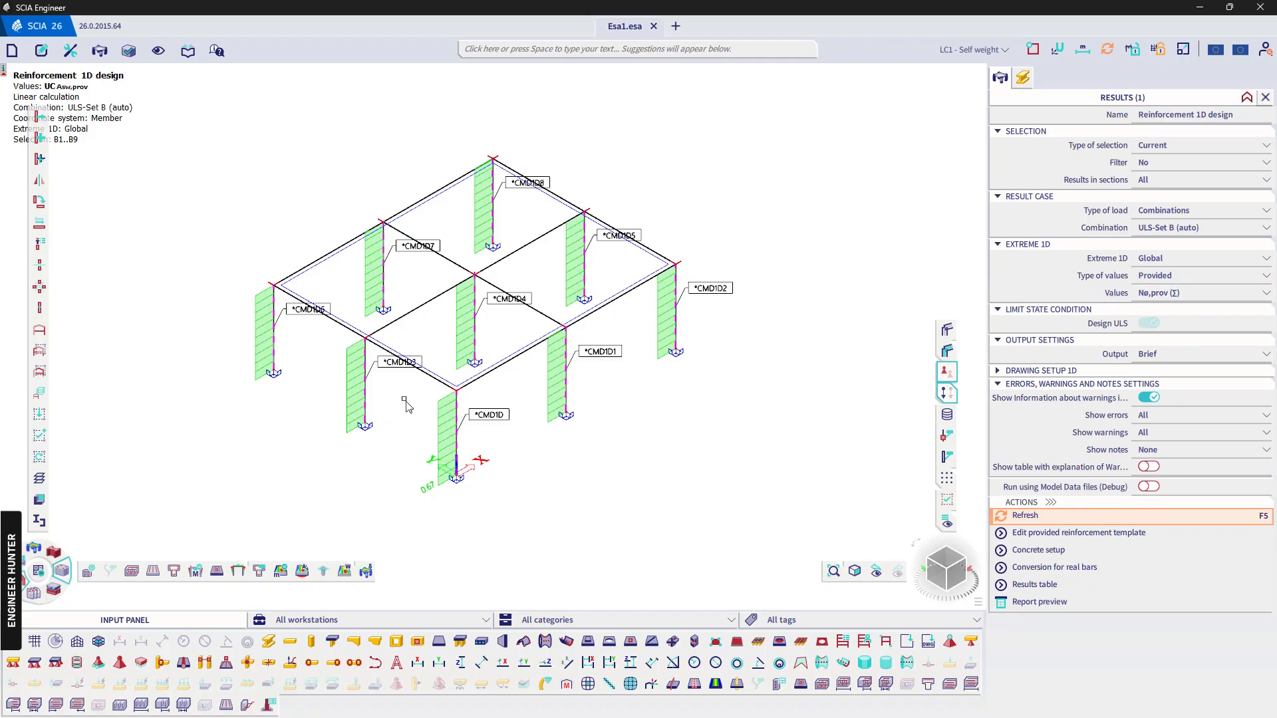
pyautogui.press('F5')
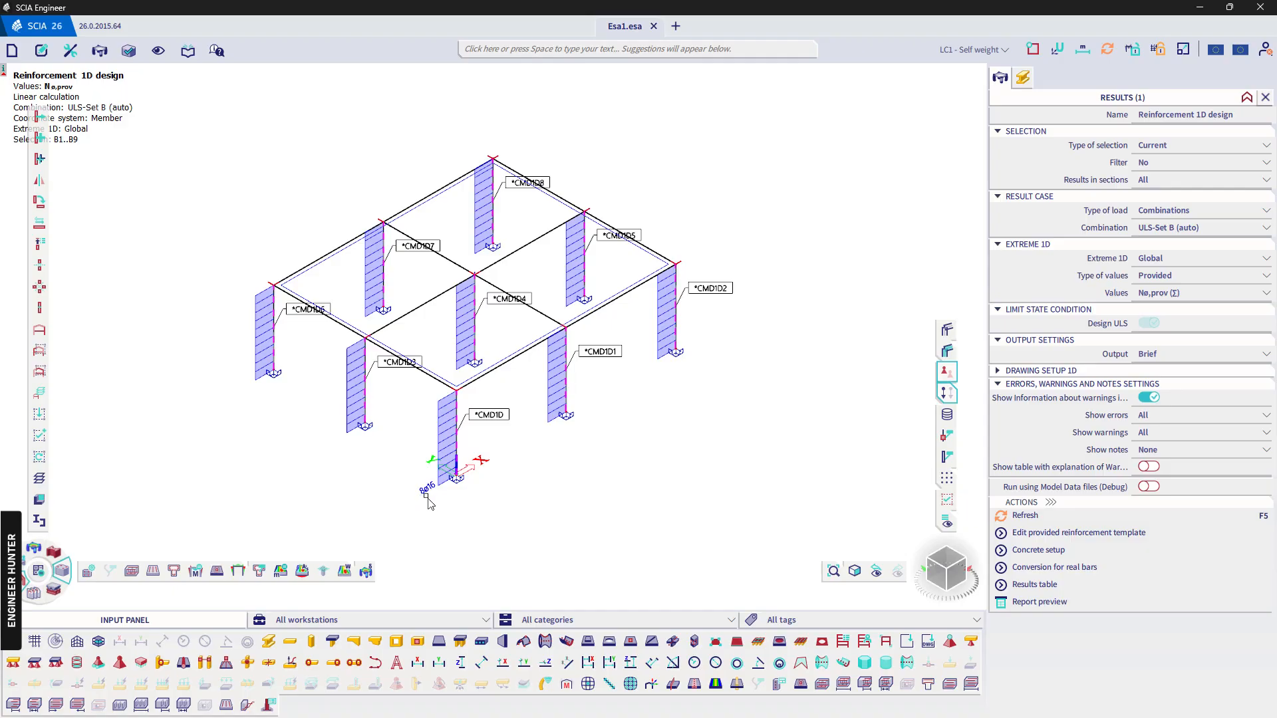
pyautogui.scroll(2, 427, 503)
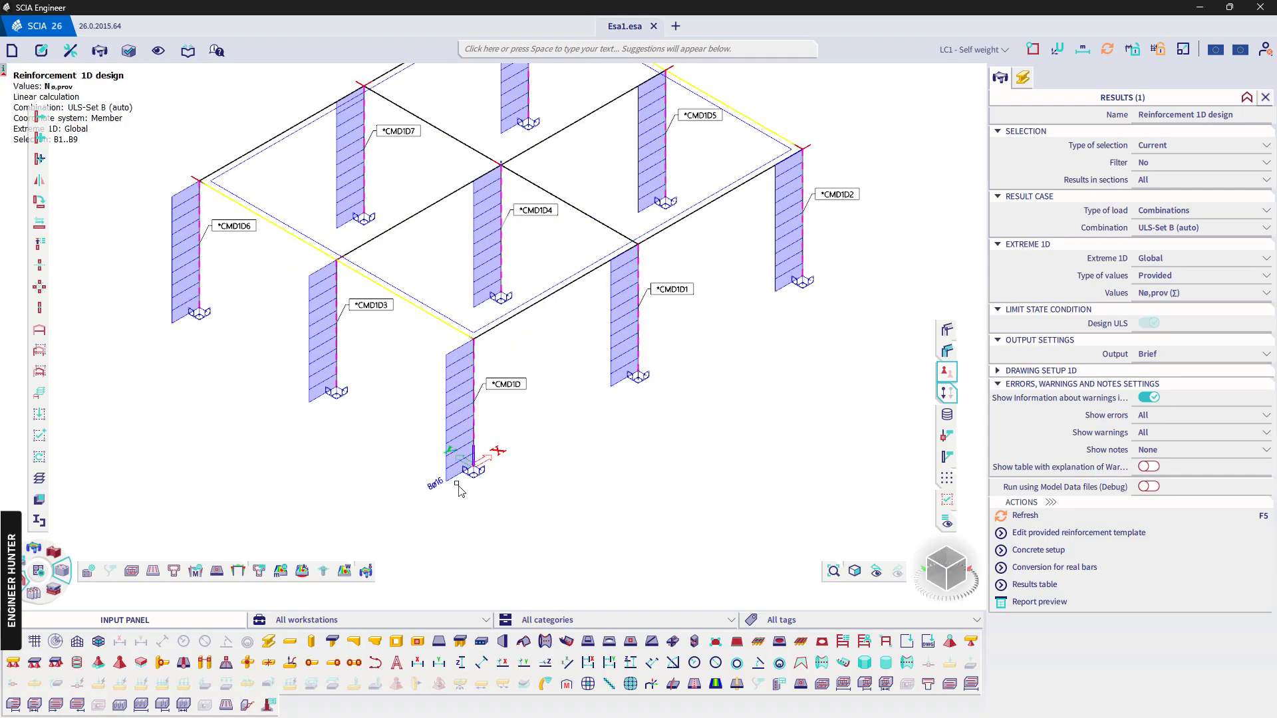
pyautogui.moveTo(532, 439); pyautogui.dragTo(533, 461, button='middle')
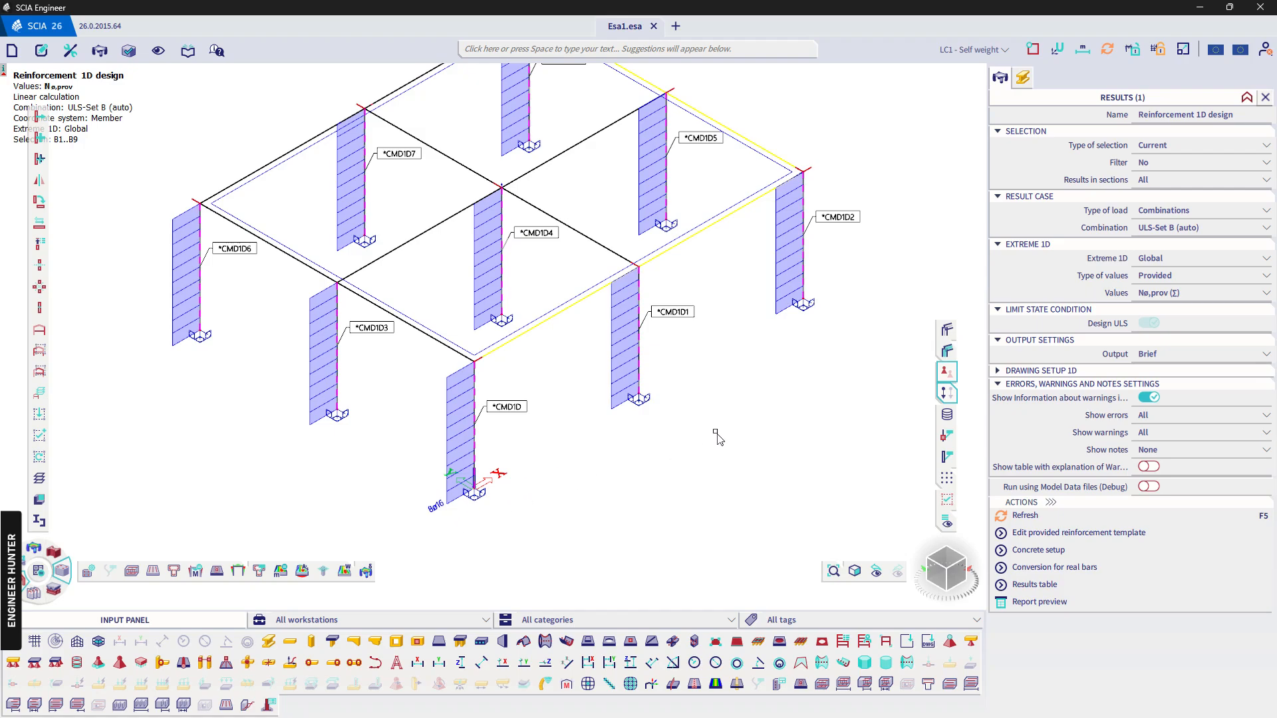
# Display the Provided values Nøw,prov to examine the stirrups provided in the columns
pyautogui.click(1171, 292)
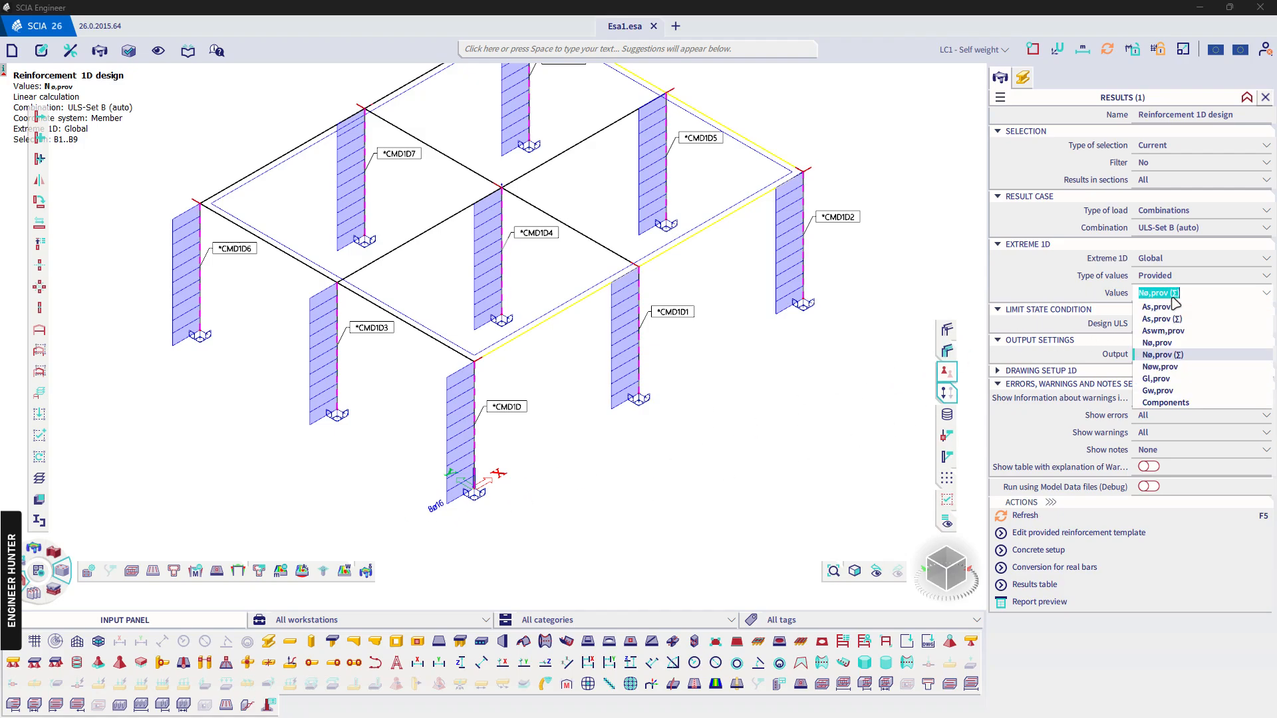
pyautogui.click(1165, 366)
pyautogui.click(1025, 516)
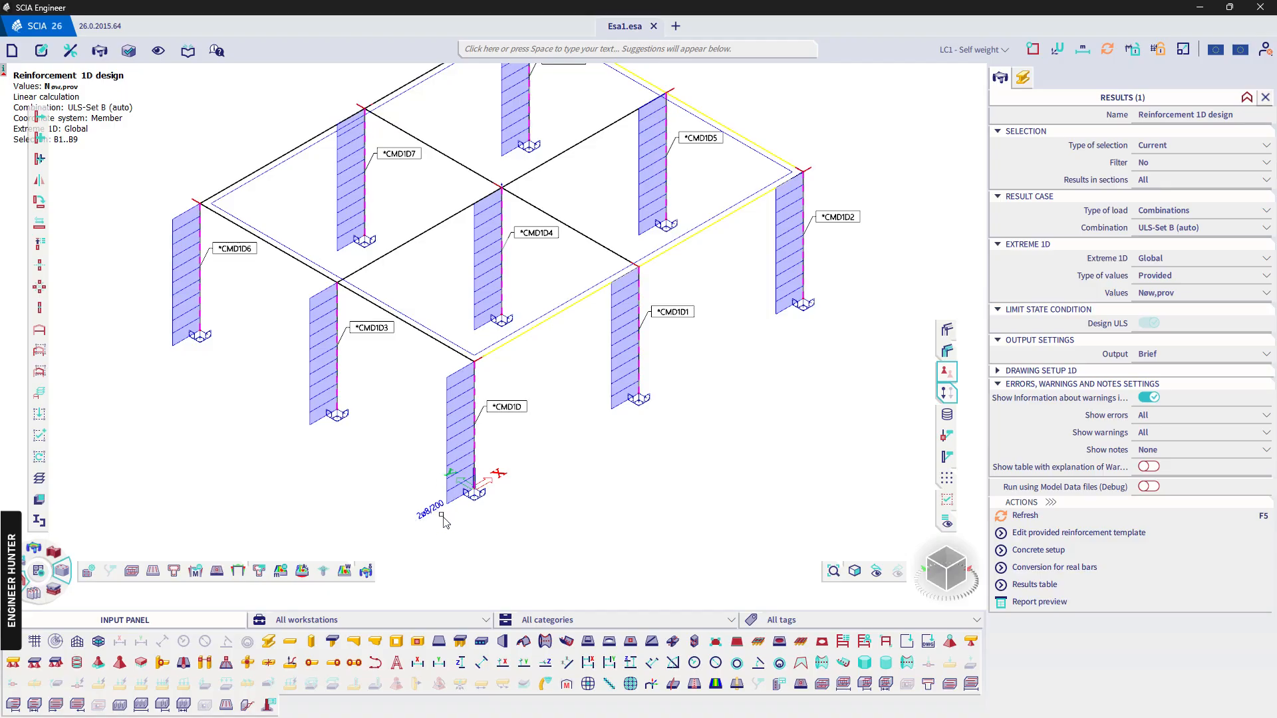
# Display the Required values As,req (Σ) to examine the longitudinal reinforcement area needed in all columns
pyautogui.click(1185, 278)
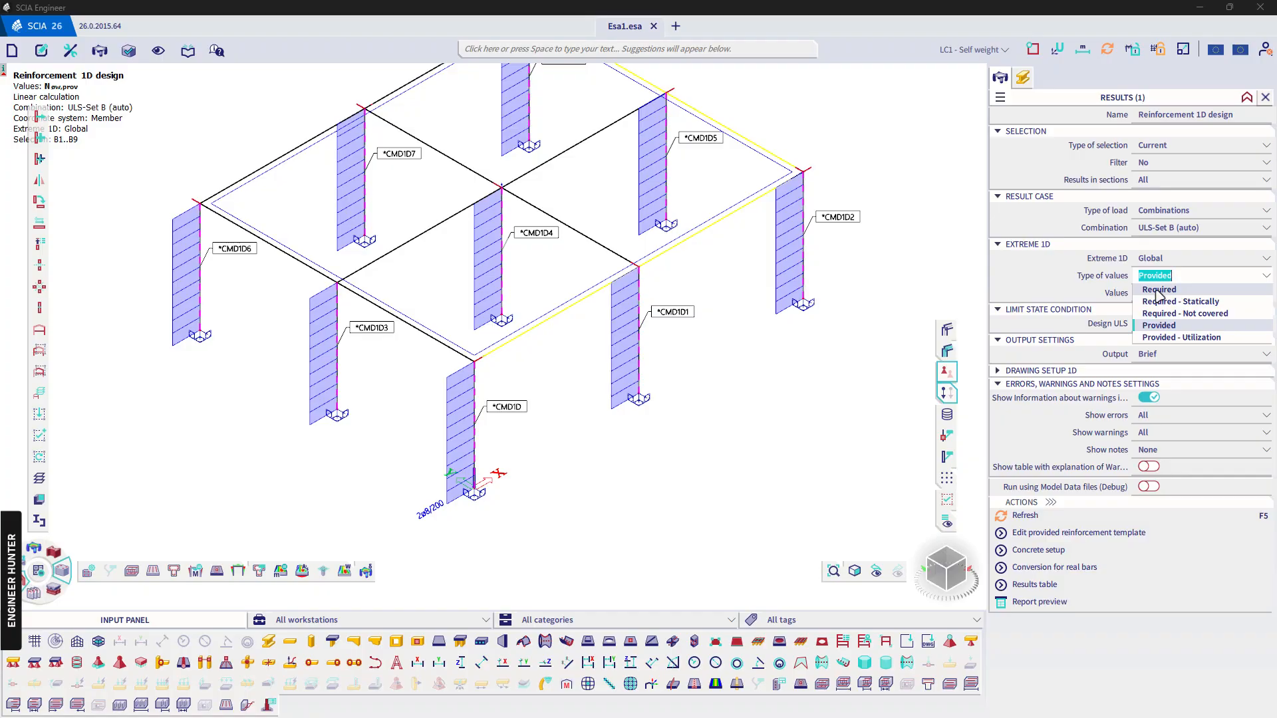
pyautogui.click(1157, 291)
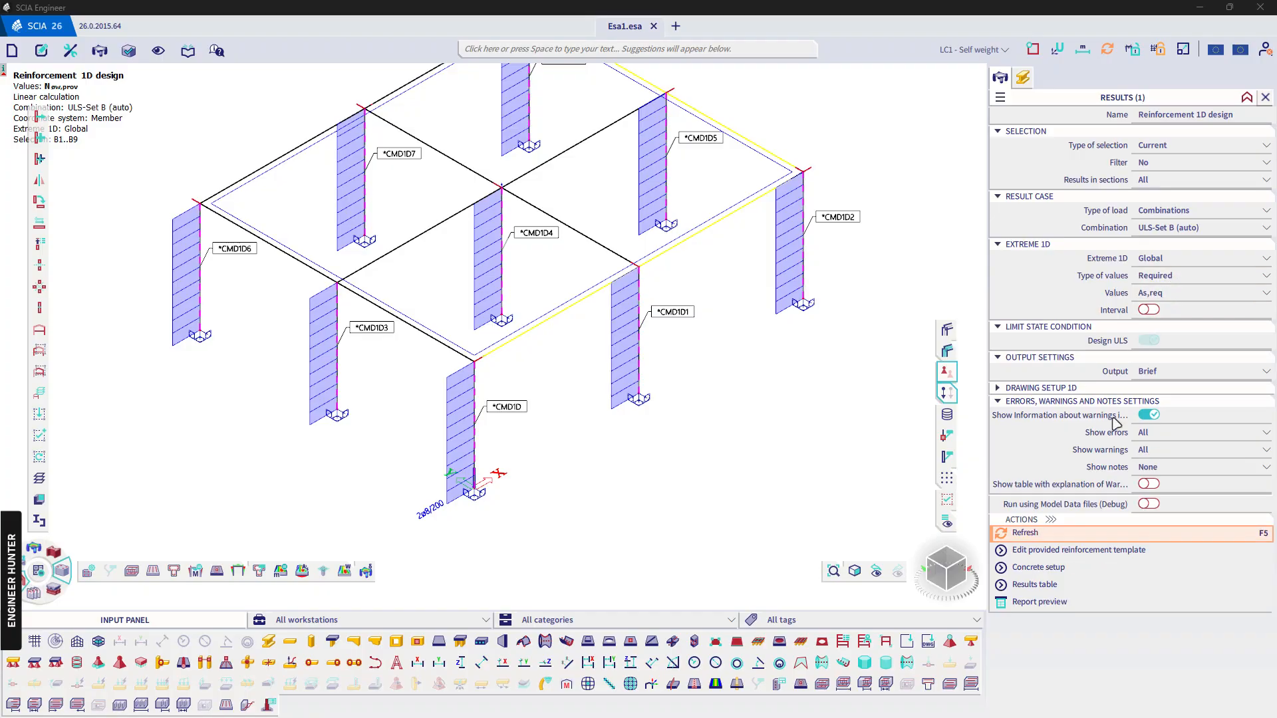
pyautogui.click(1154, 293)
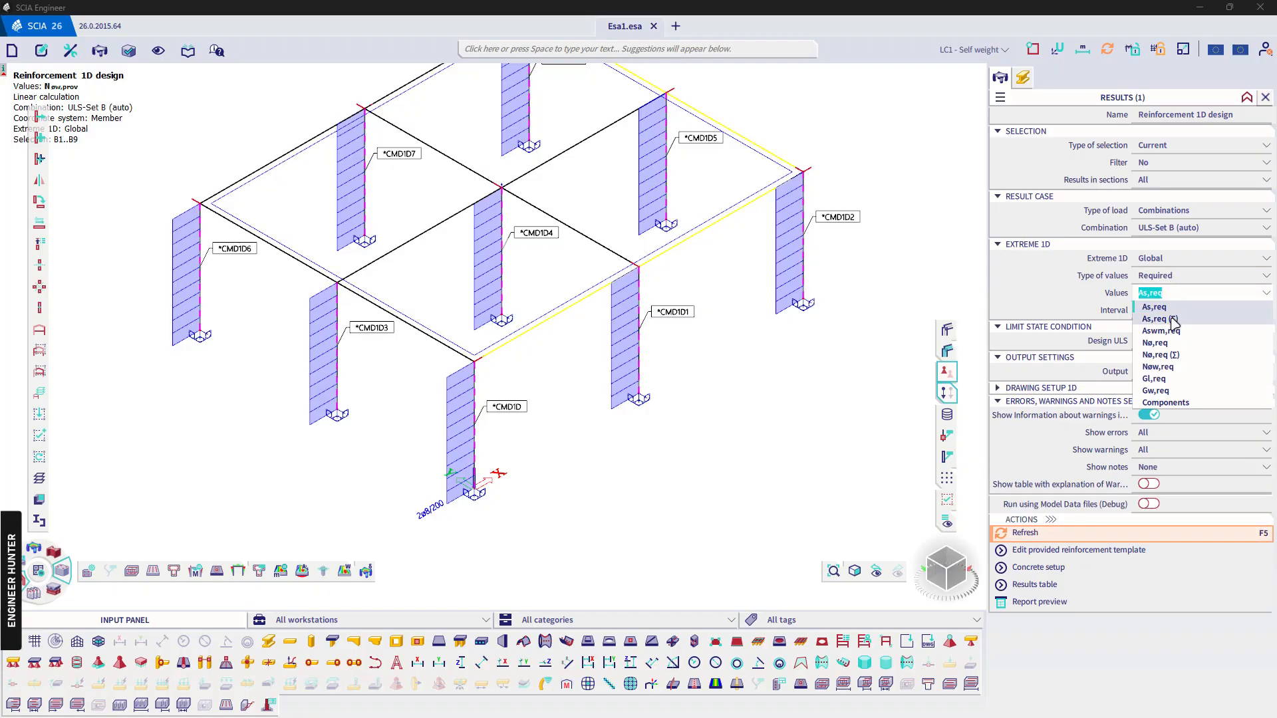
pyautogui.click(1153, 311)
pyautogui.click(1072, 532)
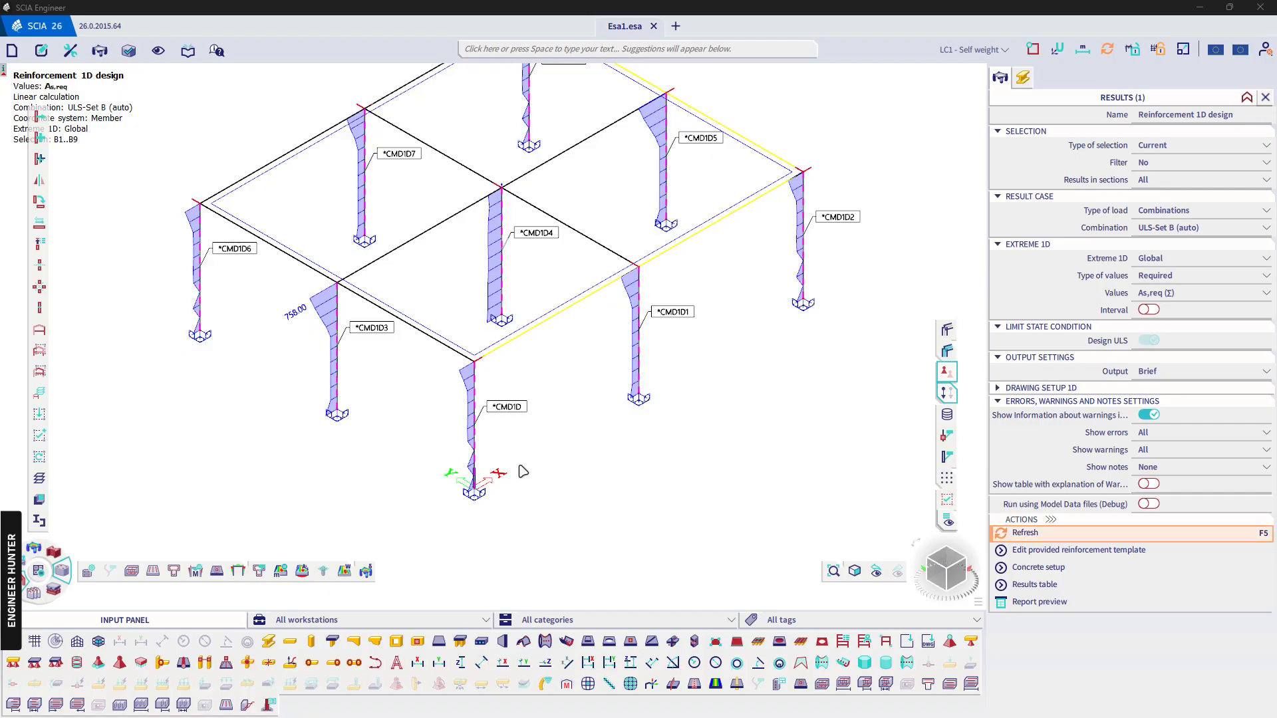
pyautogui.moveTo(404, 378); pyautogui.dragTo(393, 470, button='middle')
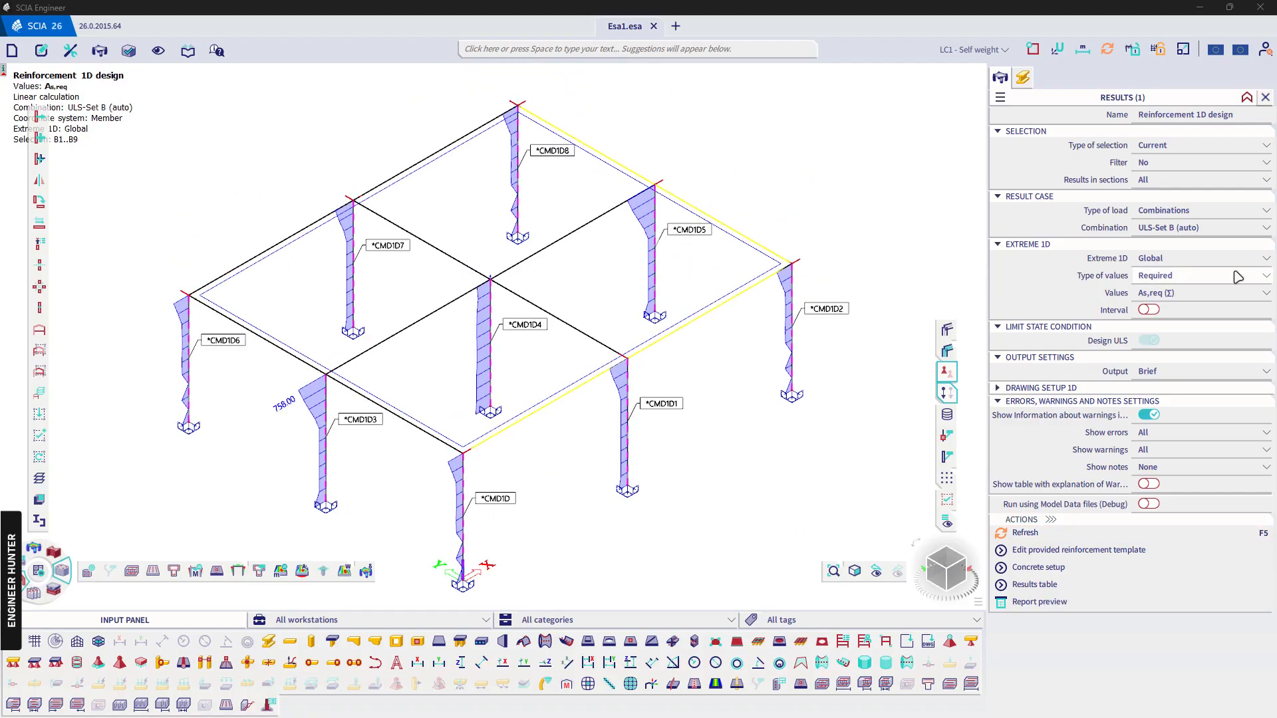
# Display the Required values Aswm,req to examine the shear reinforcement needed in the columns
pyautogui.click(1169, 298)
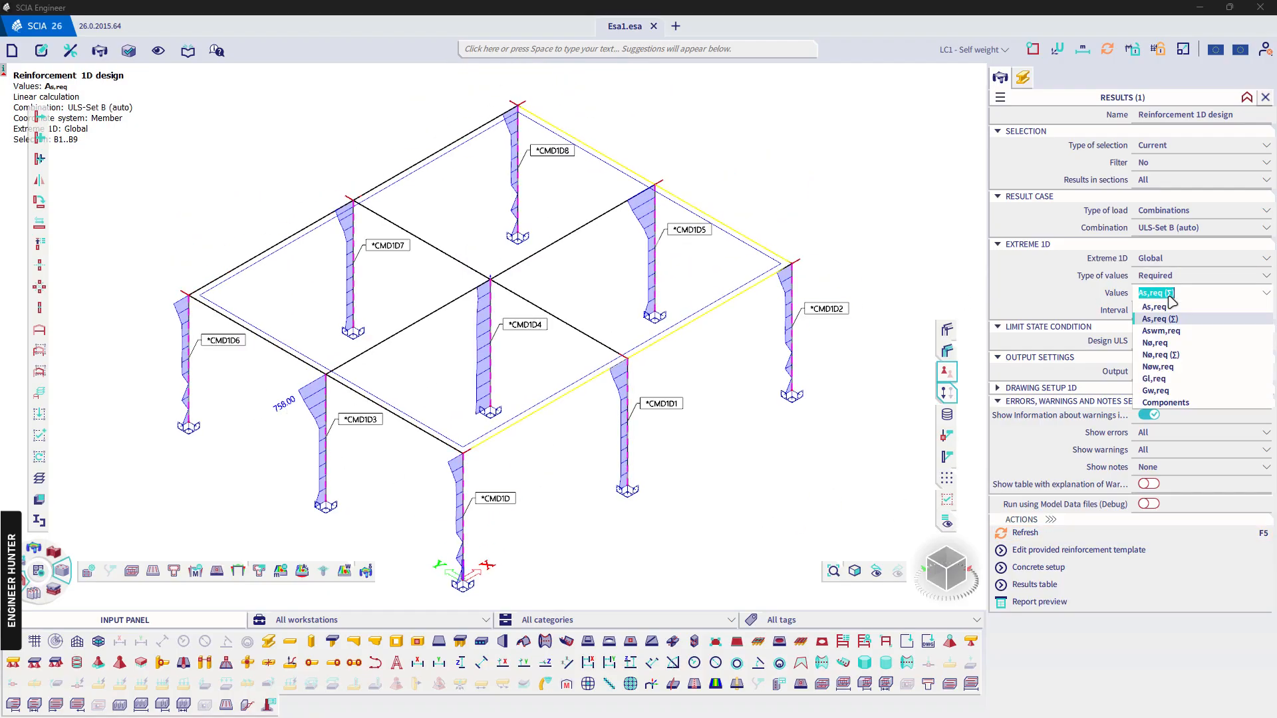
pyautogui.click(1177, 332)
pyautogui.click(1071, 535)
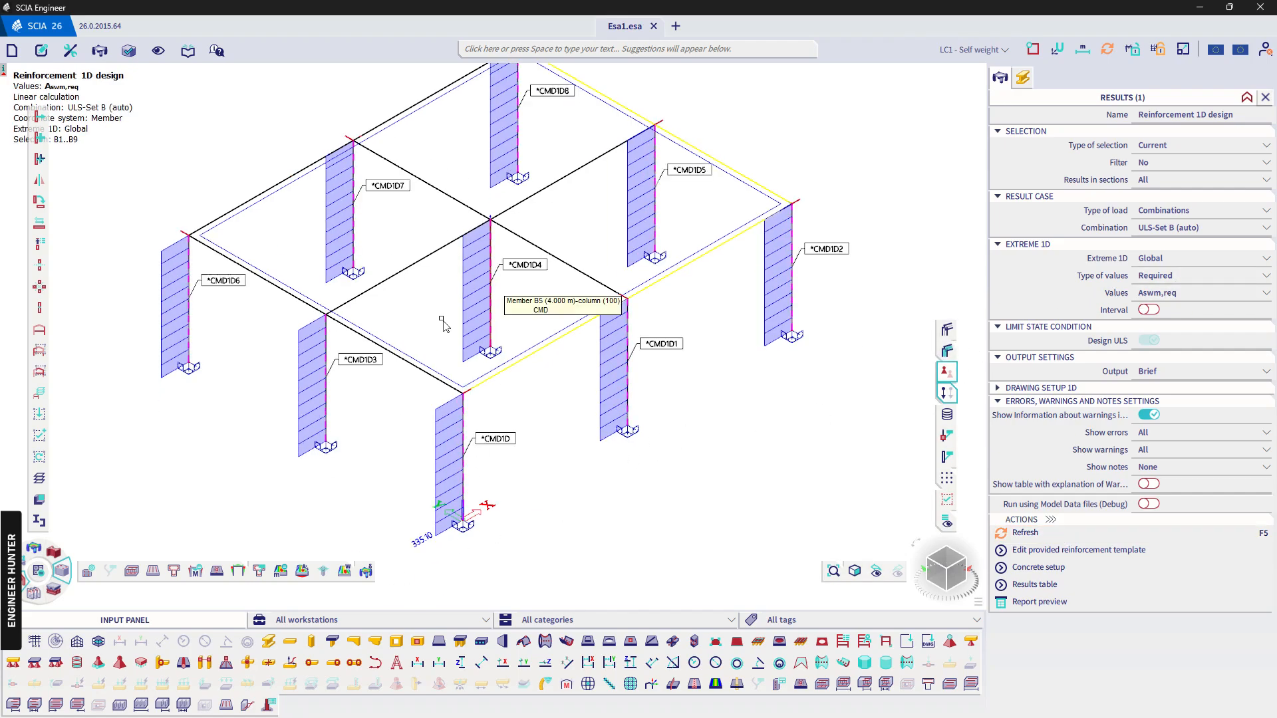
pyautogui.click(584, 327)
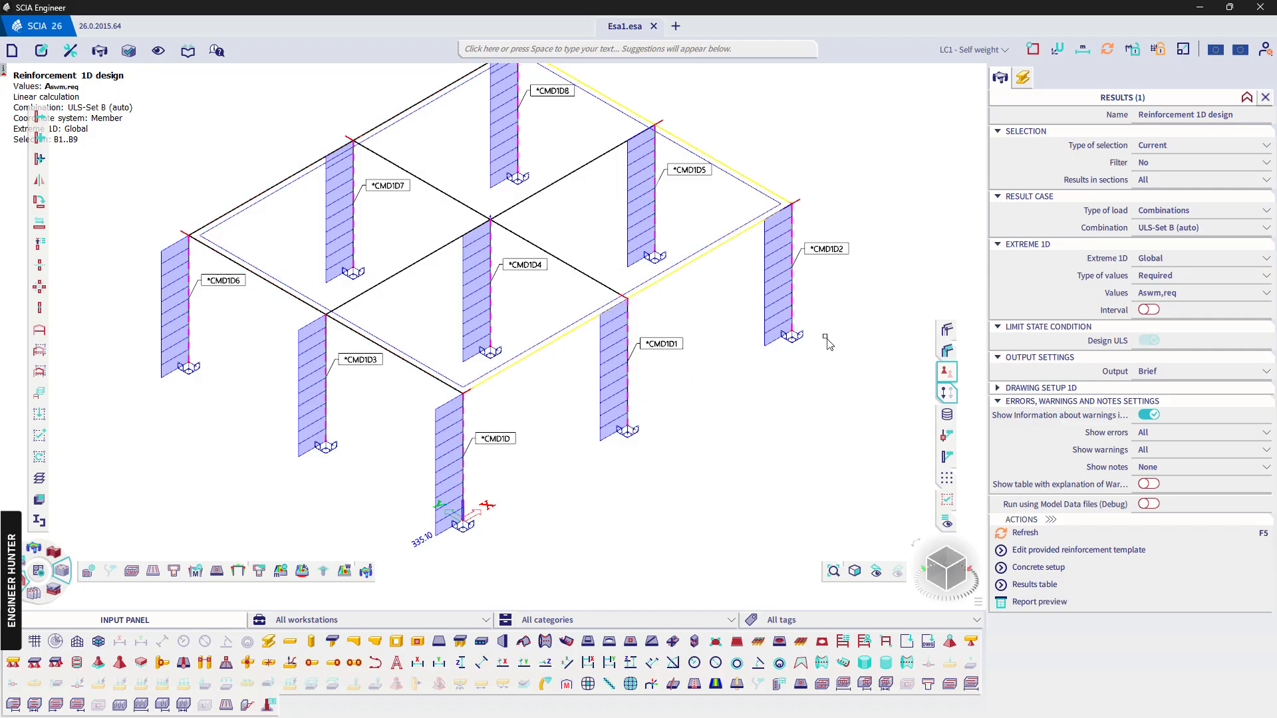
# Display the Provided - Utilization values UC(As,prov) on the columns again
pyautogui.click(1174, 275)
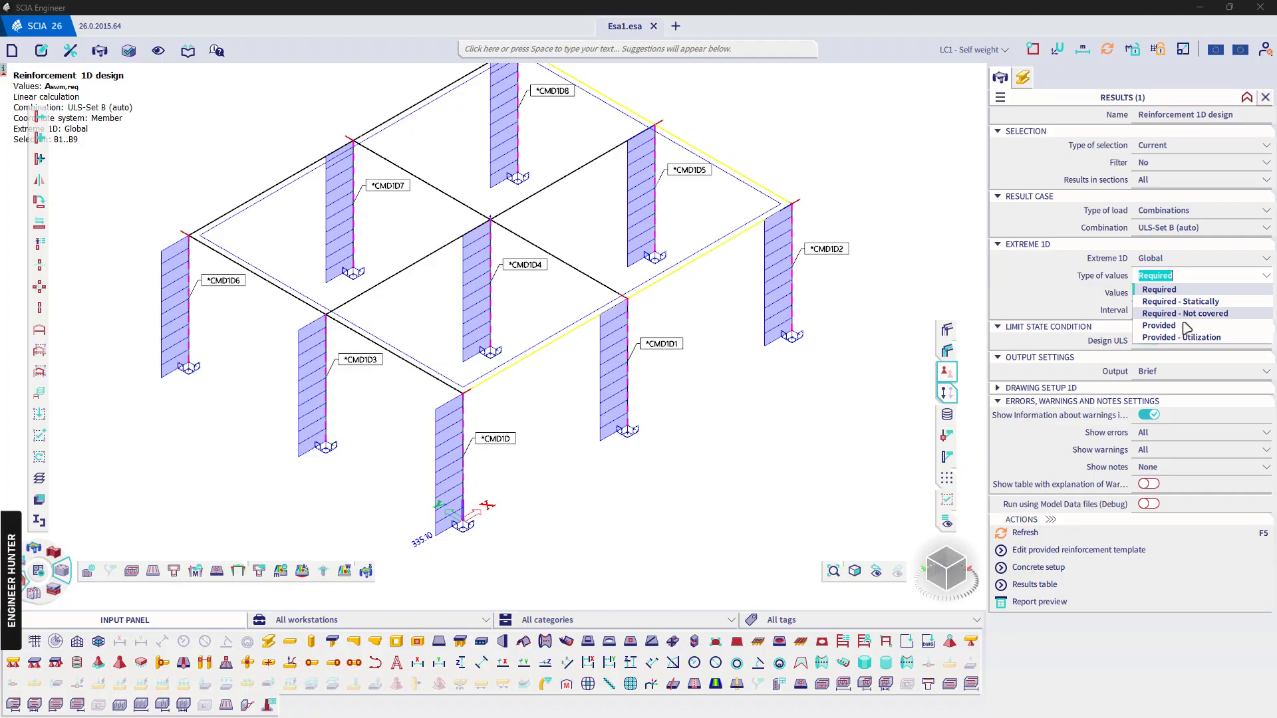
pyautogui.click(1187, 338)
pyautogui.click(1181, 292)
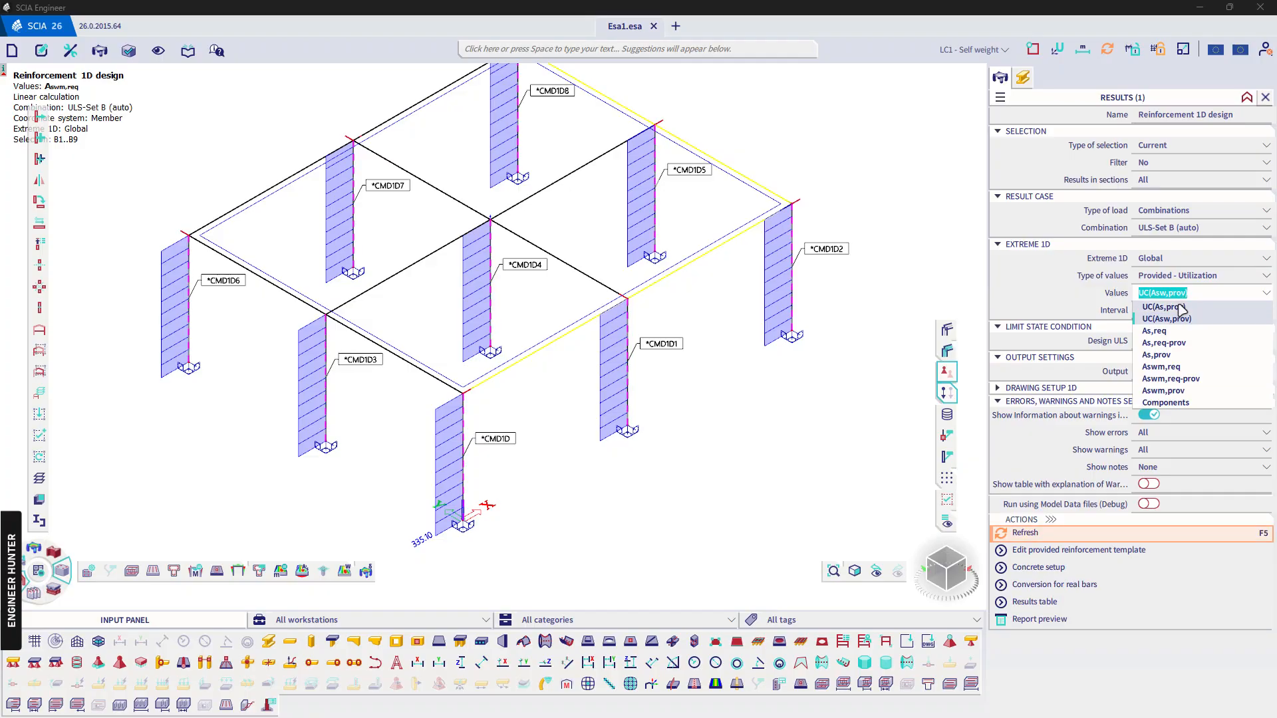
pyautogui.click(1063, 532)
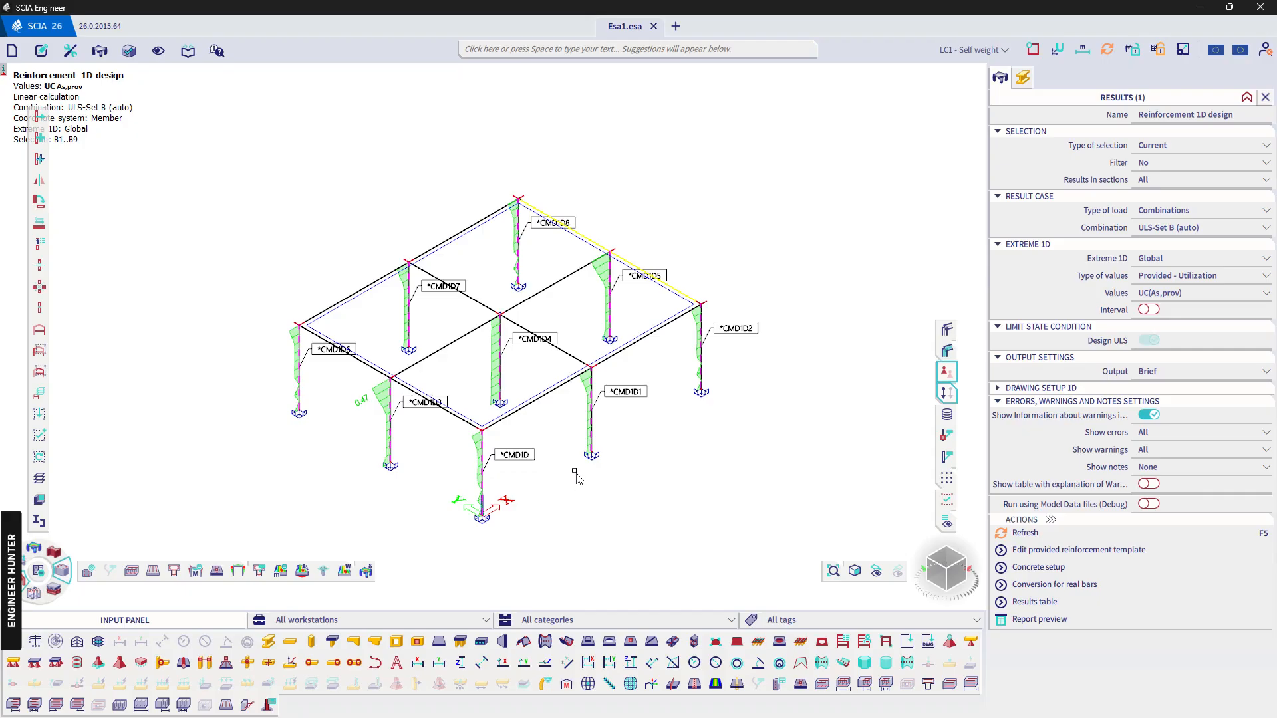
# Close the Reinforcement 1D design results and show the structure with rendered volumes and surfaces
pyautogui.click(1266, 97)
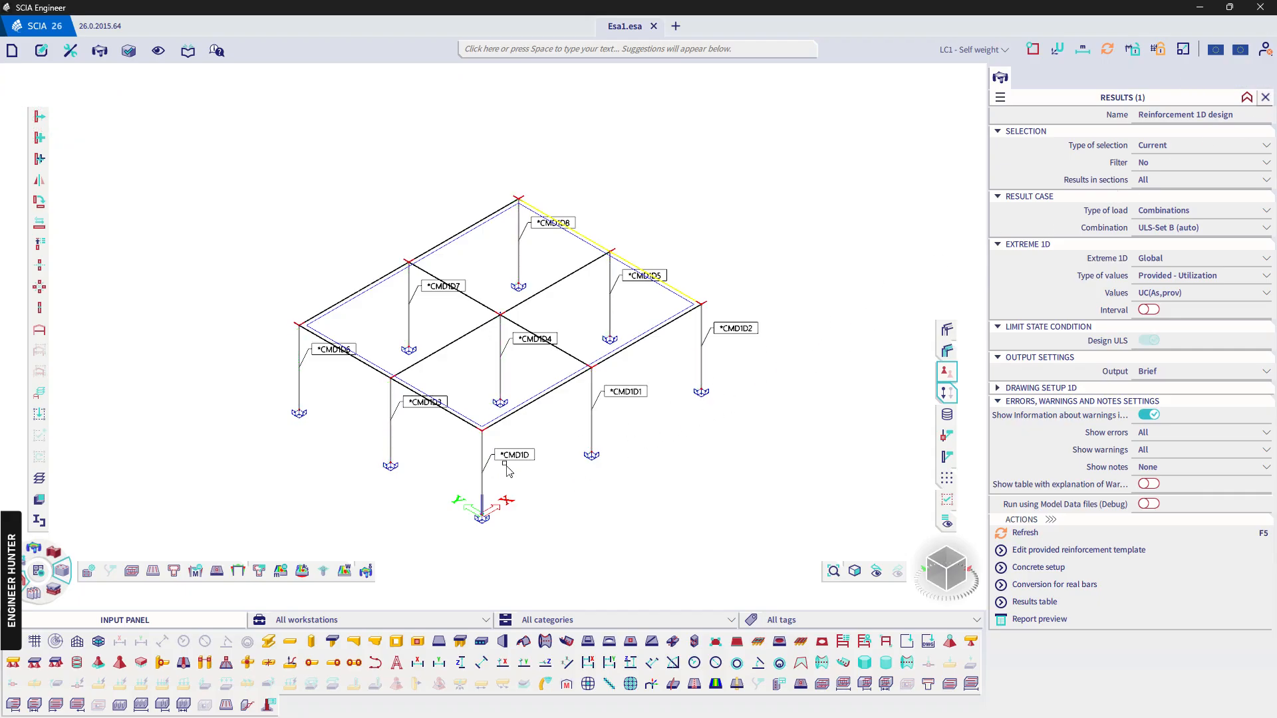
pyautogui.click(945, 350)
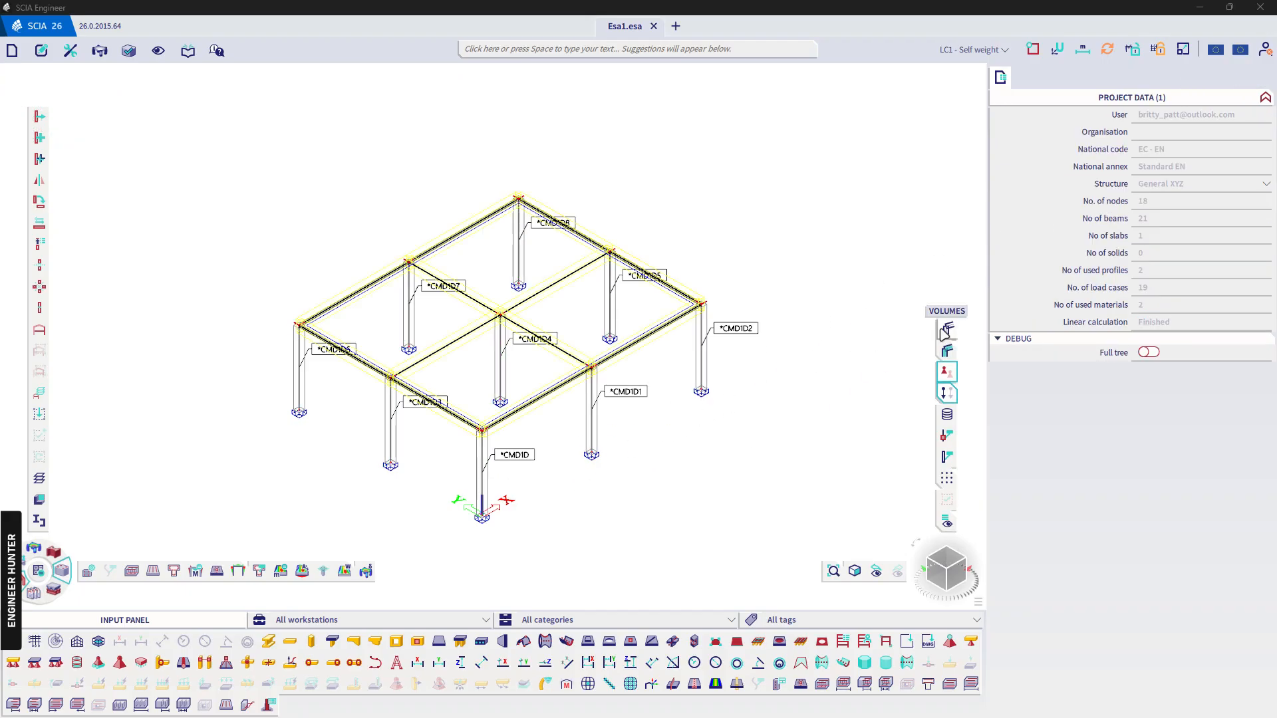
pyautogui.click(943, 347)
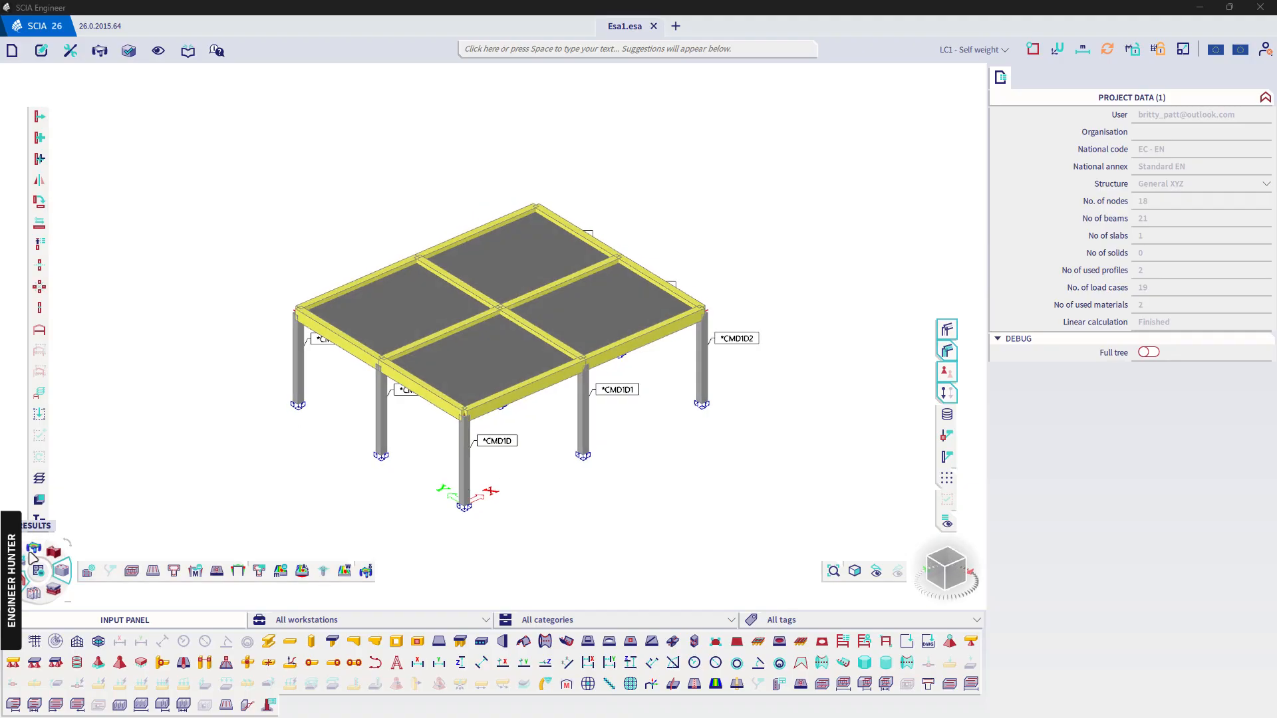
# Open the 2D internal forces results and set the type of load to Combinations with ULS-Set B (auto)
pyautogui.click(53, 552)
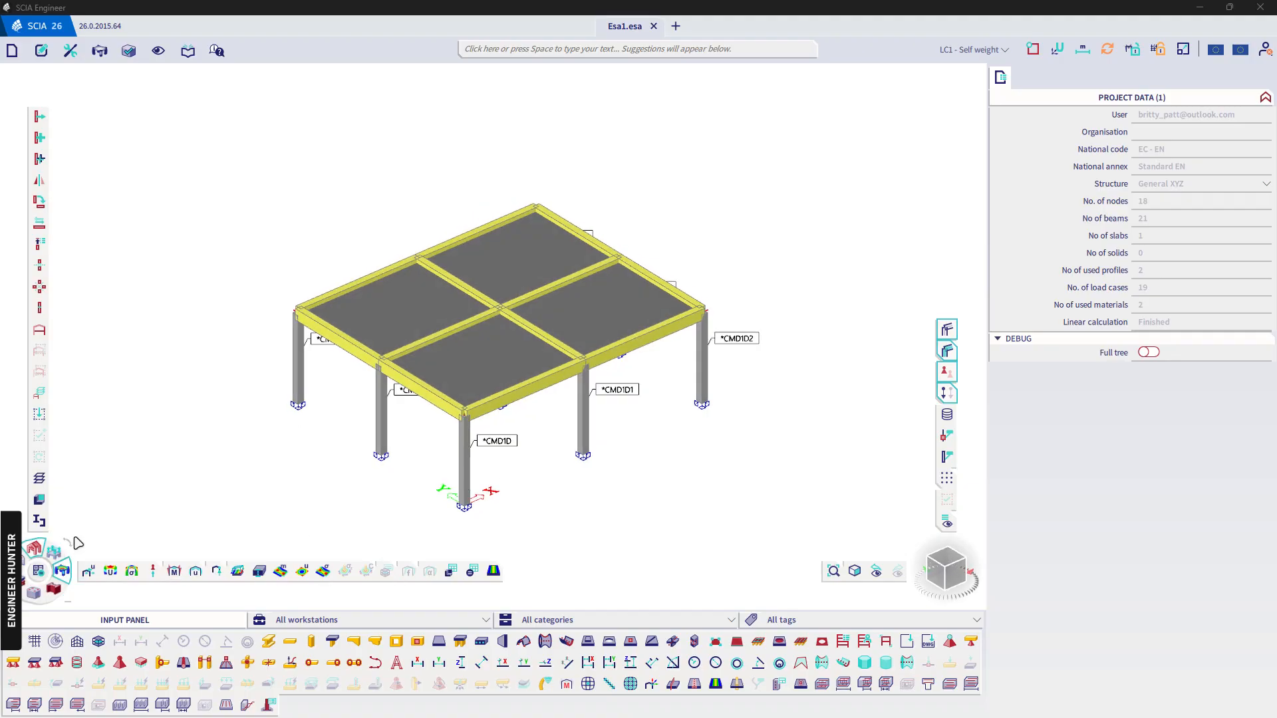
pyautogui.click(282, 571)
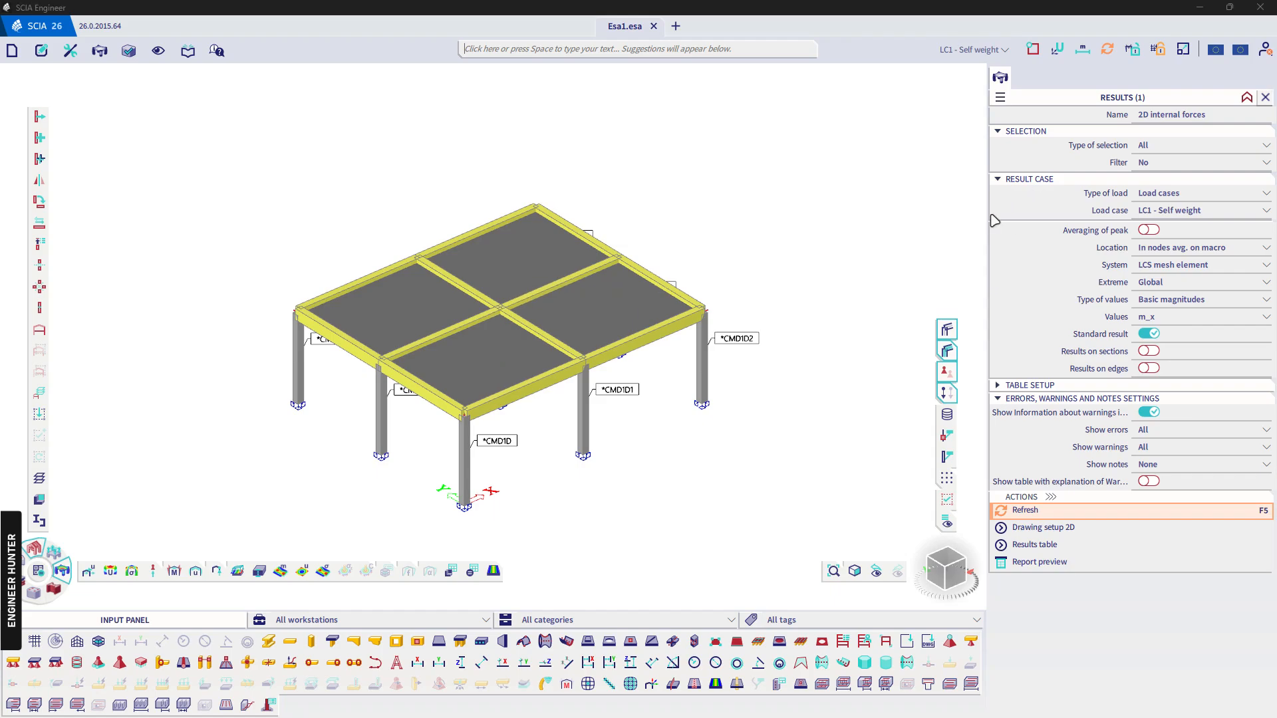
pyautogui.click(1168, 147)
pyautogui.click(1169, 161)
pyautogui.click(1169, 198)
pyautogui.click(1172, 219)
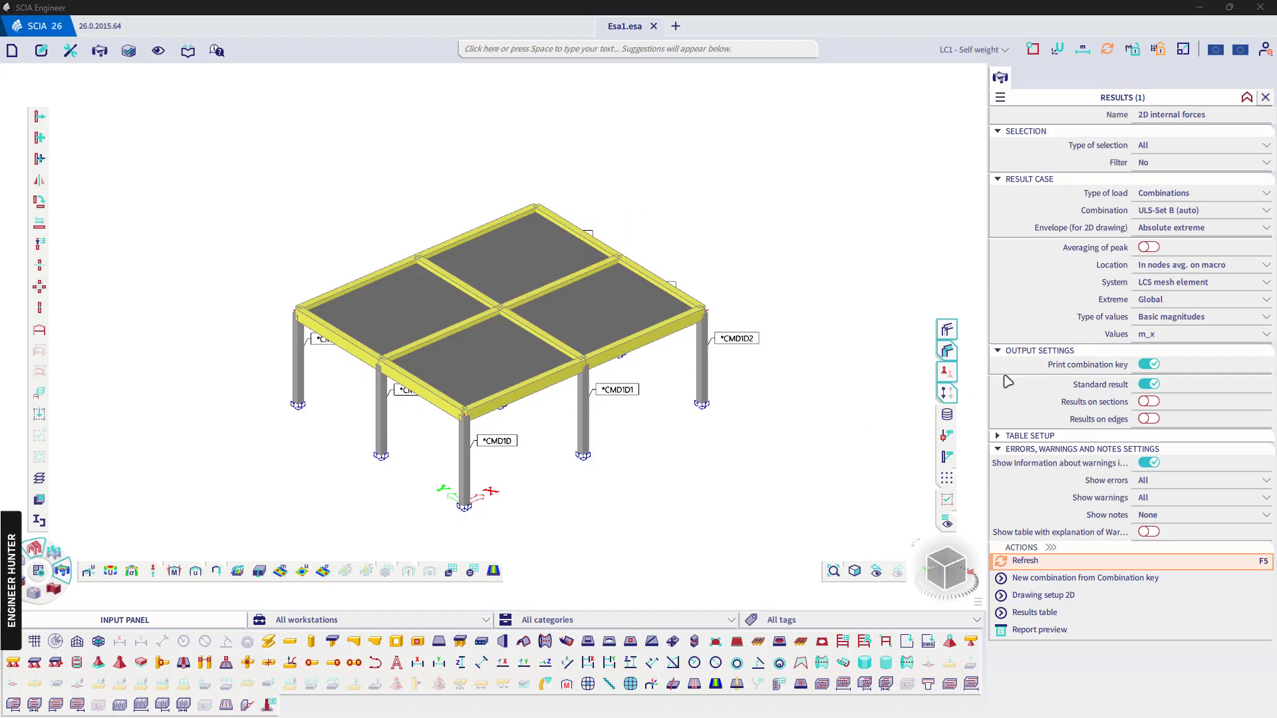
# Display the m_x moments on the slab in plan view with the member volumes and surfaces hidden
pyautogui.click(952, 560)
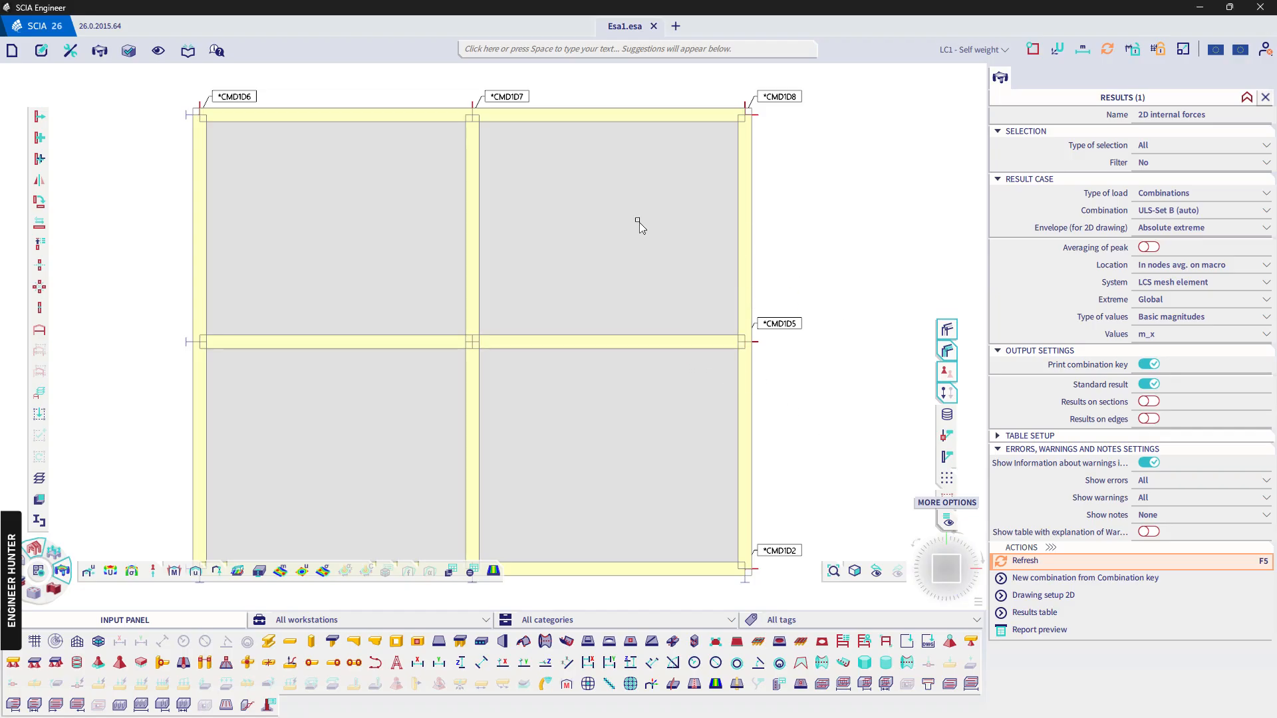
pyautogui.scroll(-2, 638, 226)
pyautogui.click(1067, 562)
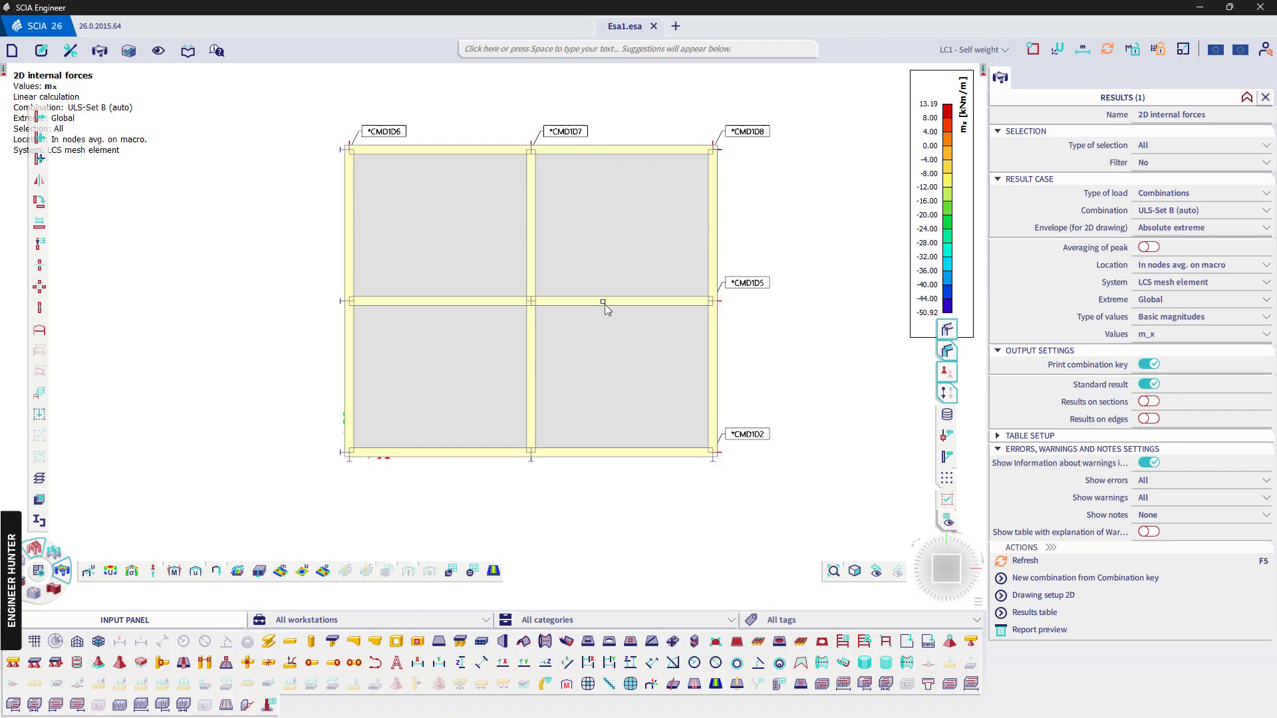
pyautogui.click(949, 351)
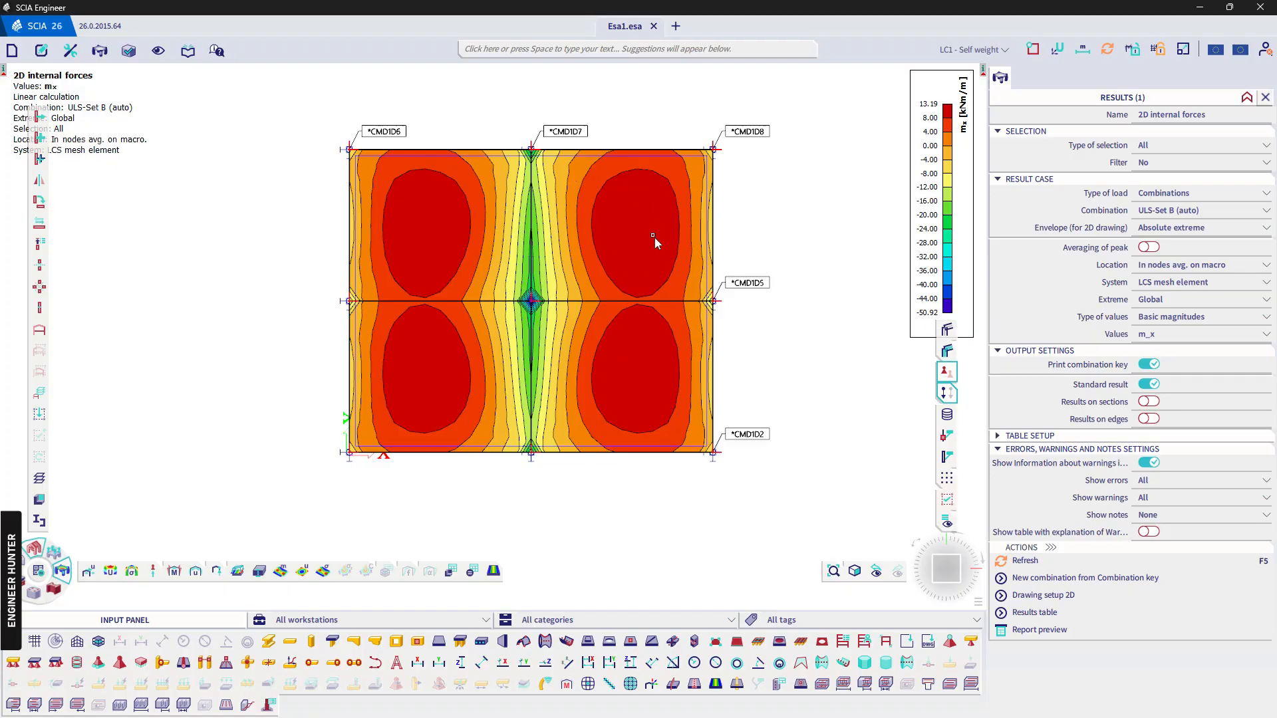
pyautogui.moveTo(823, 179); pyautogui.dragTo(807, 202, button='middle')
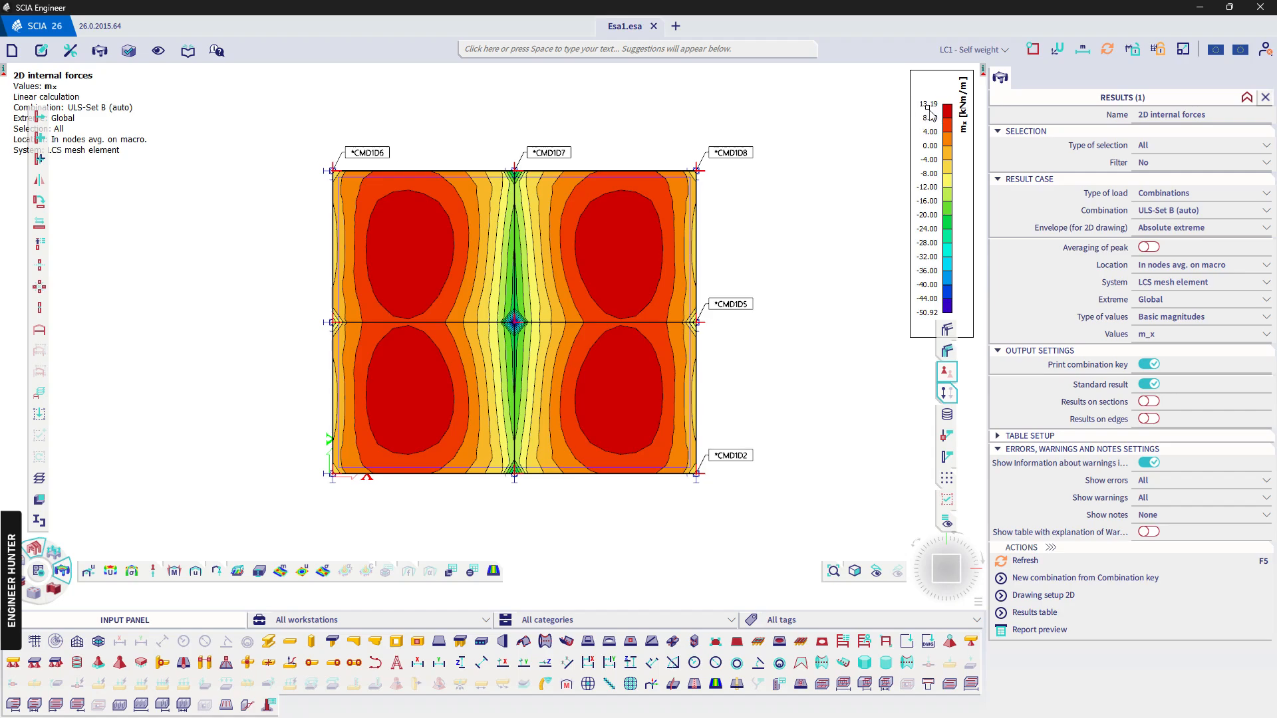
# Display the m_y moments on the slab in an isometric view, and turn the volumes and surfaces back on
pyautogui.click(1172, 335)
pyautogui.click(1151, 360)
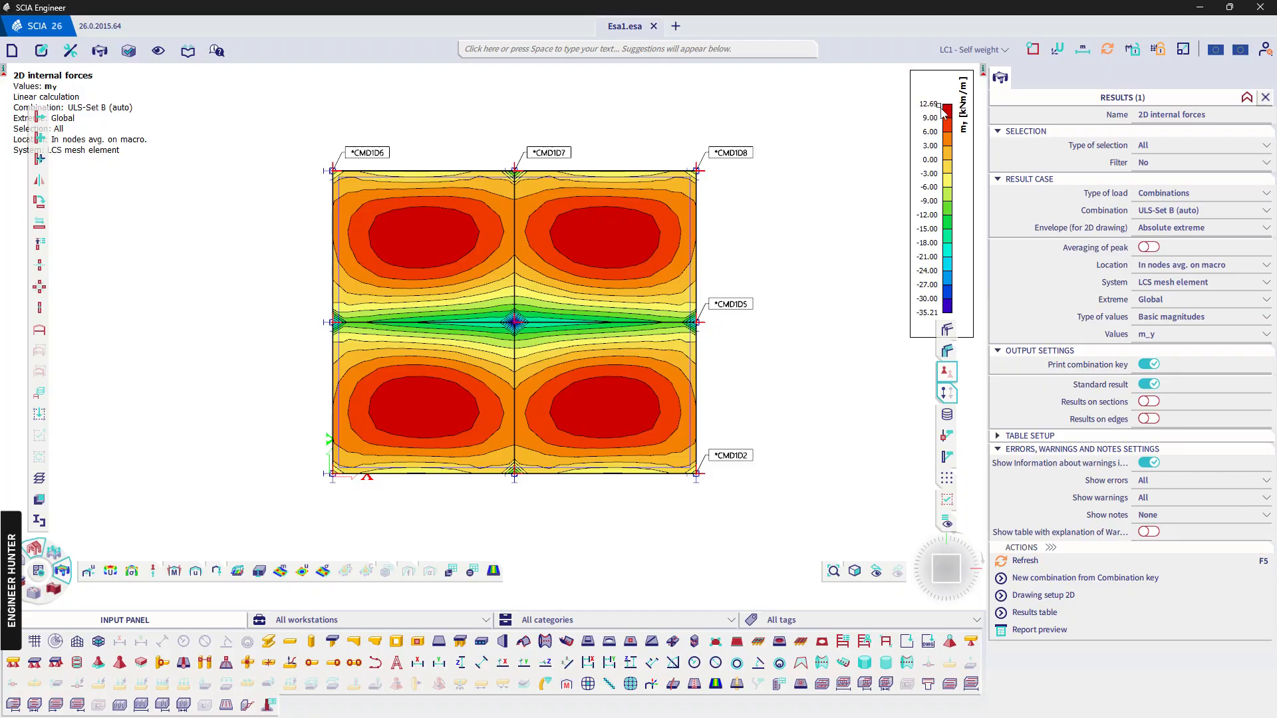
pyautogui.click(934, 581)
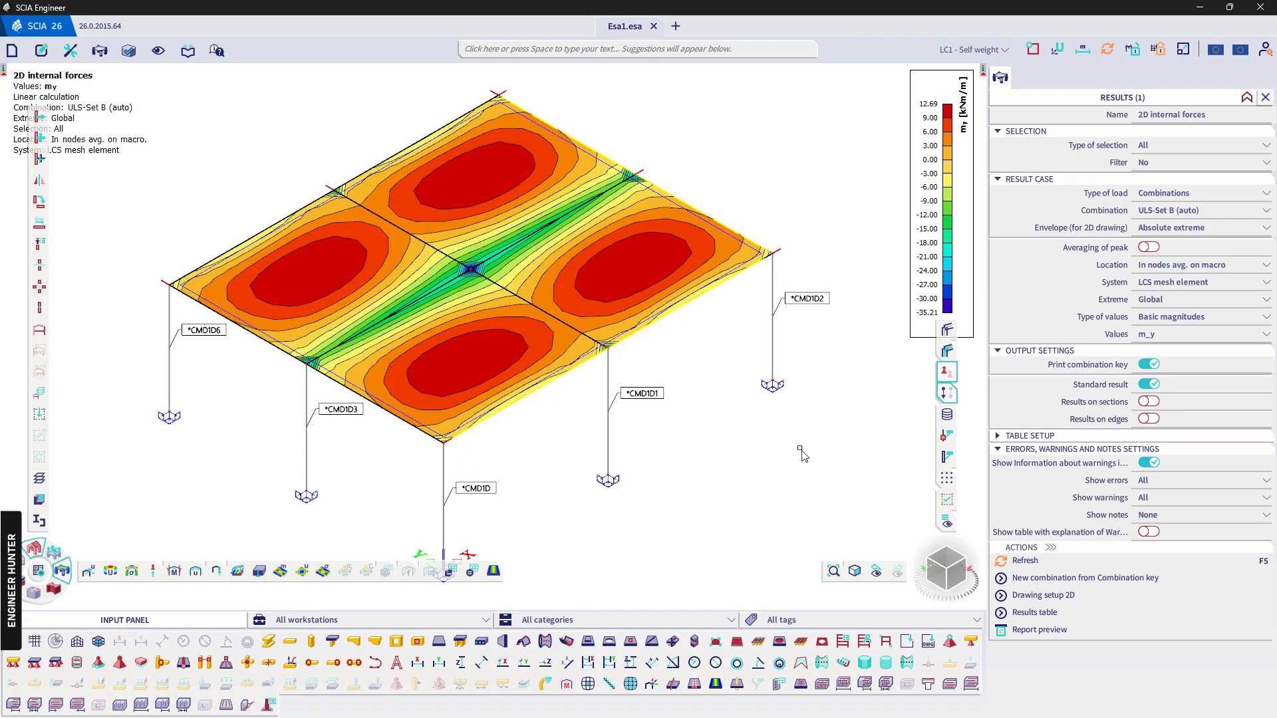
pyautogui.click(947, 350)
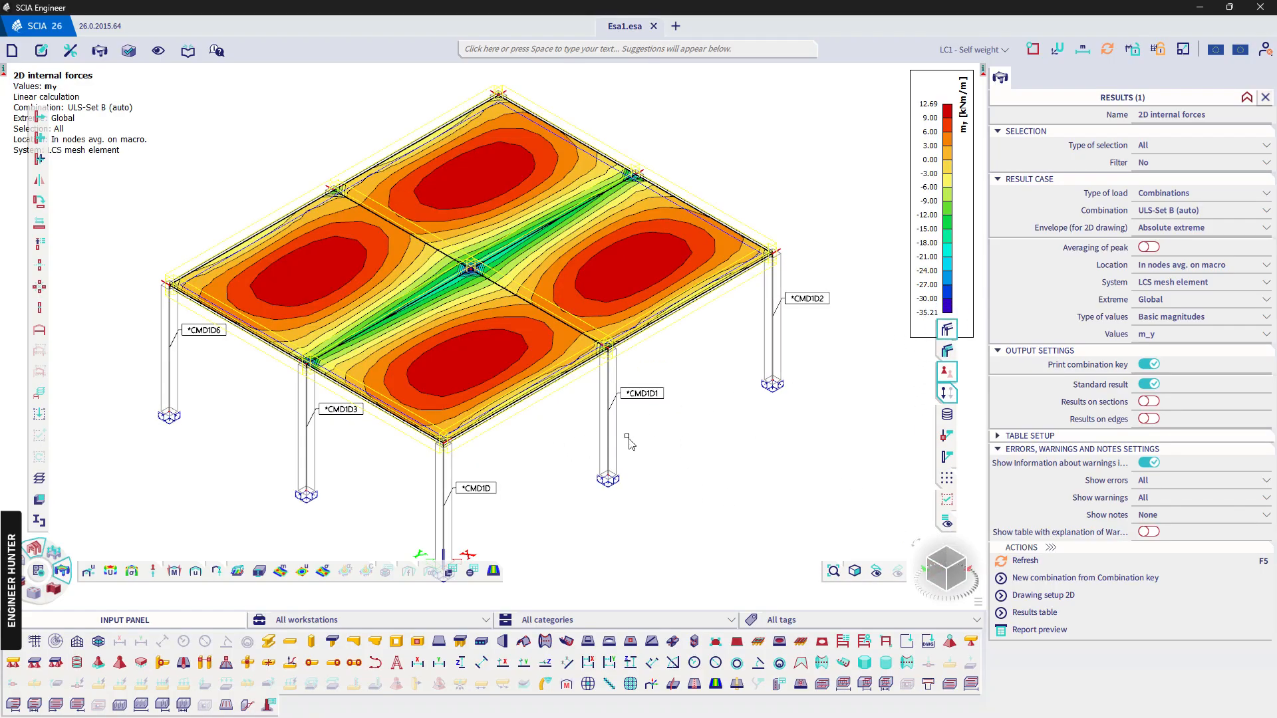
pyautogui.click(952, 350)
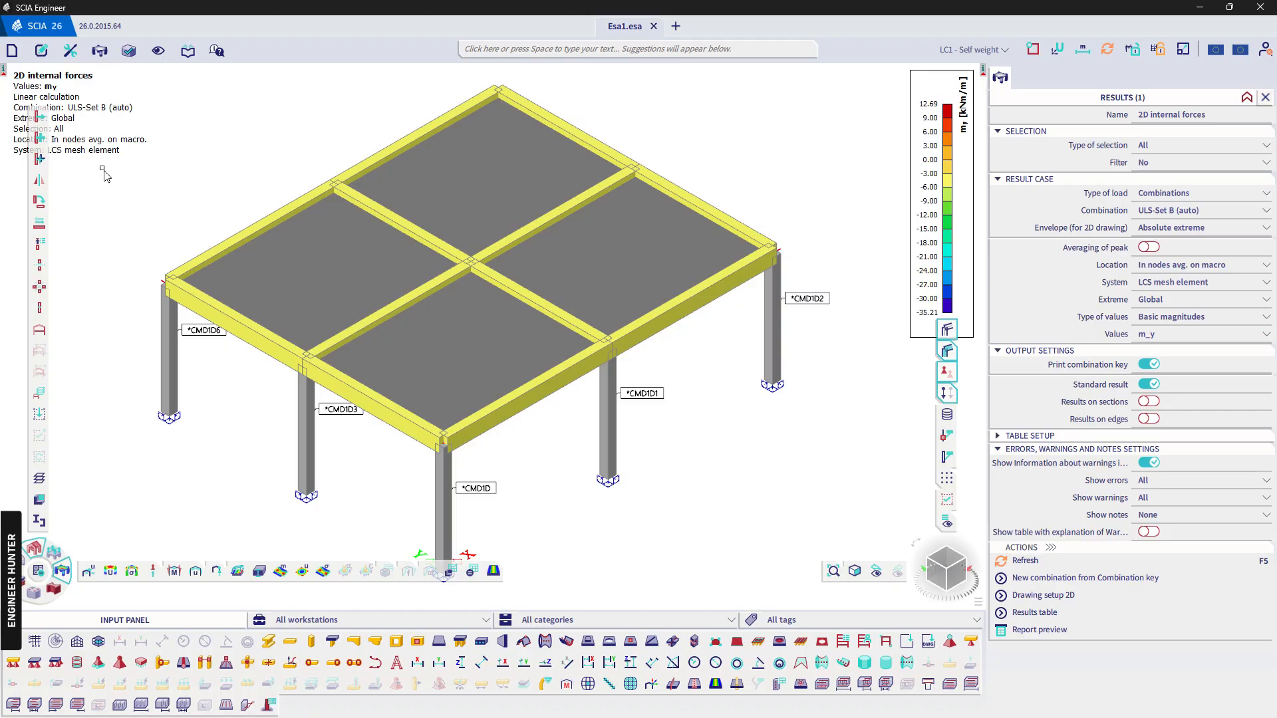
# Enable the Property modifiers functionality in the project data
pyautogui.click(35, 26)
pyautogui.click(59, 172)
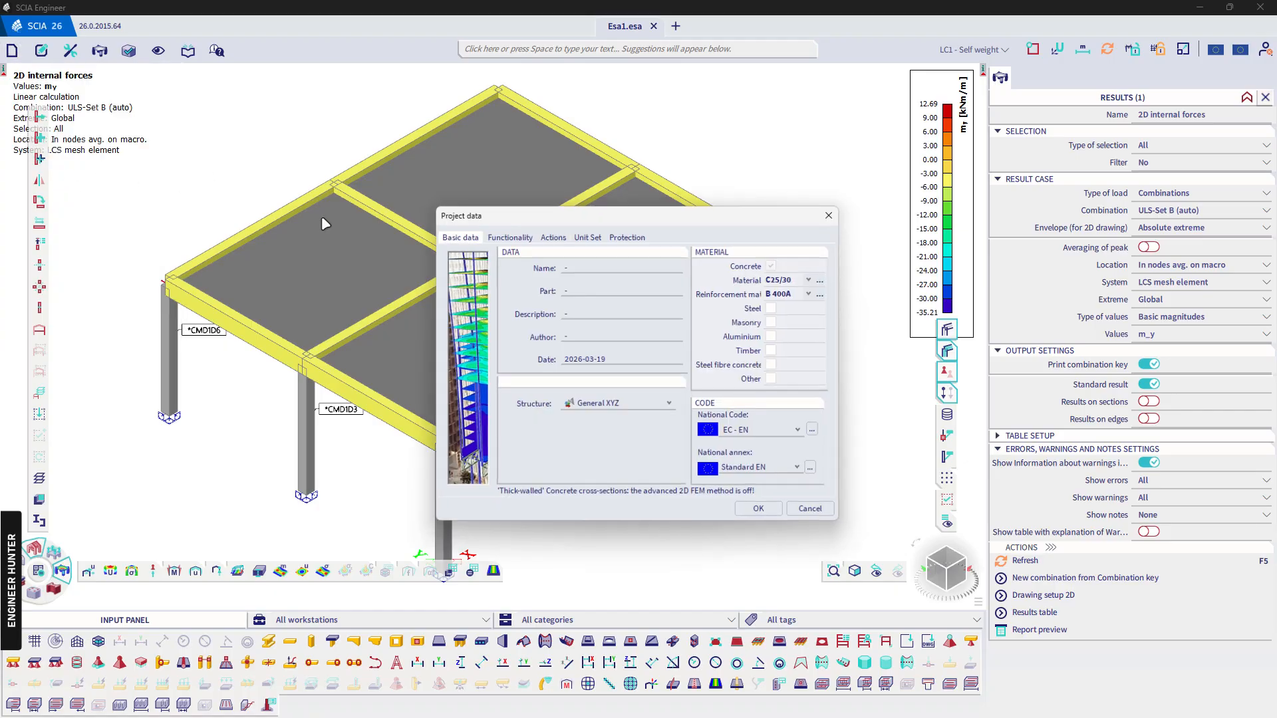
pyautogui.click(496, 234)
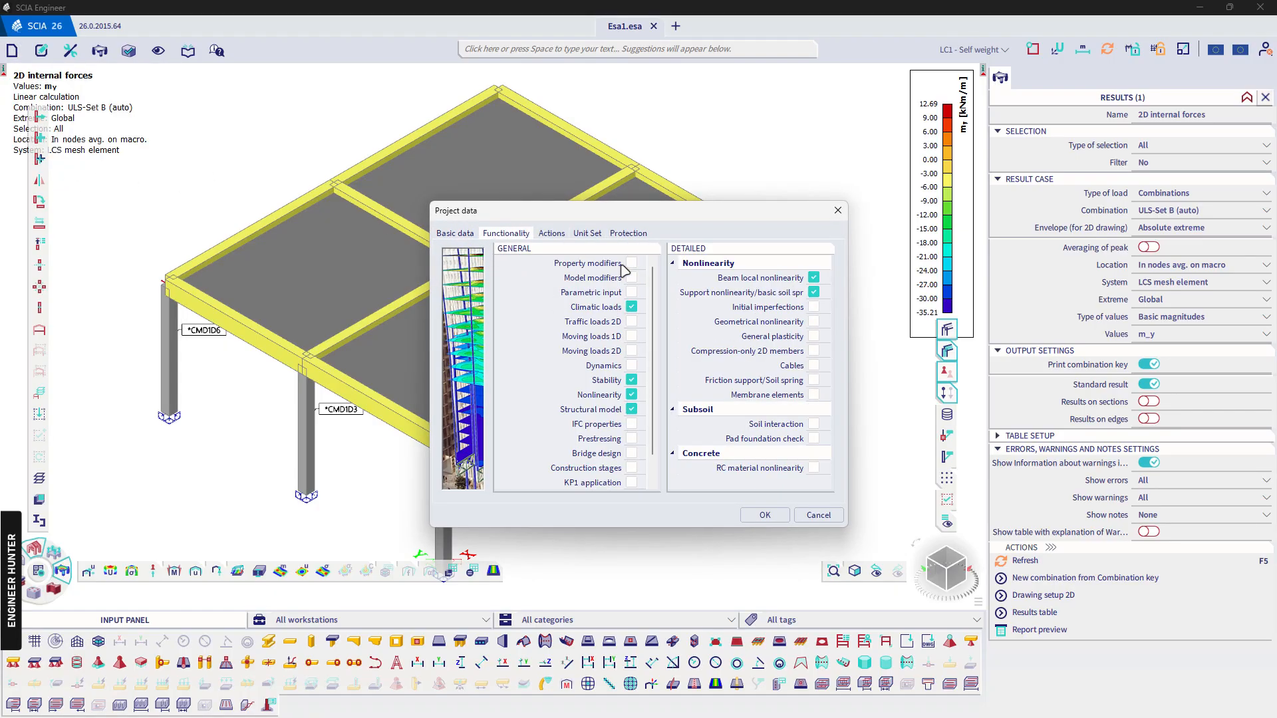
pyautogui.click(764, 514)
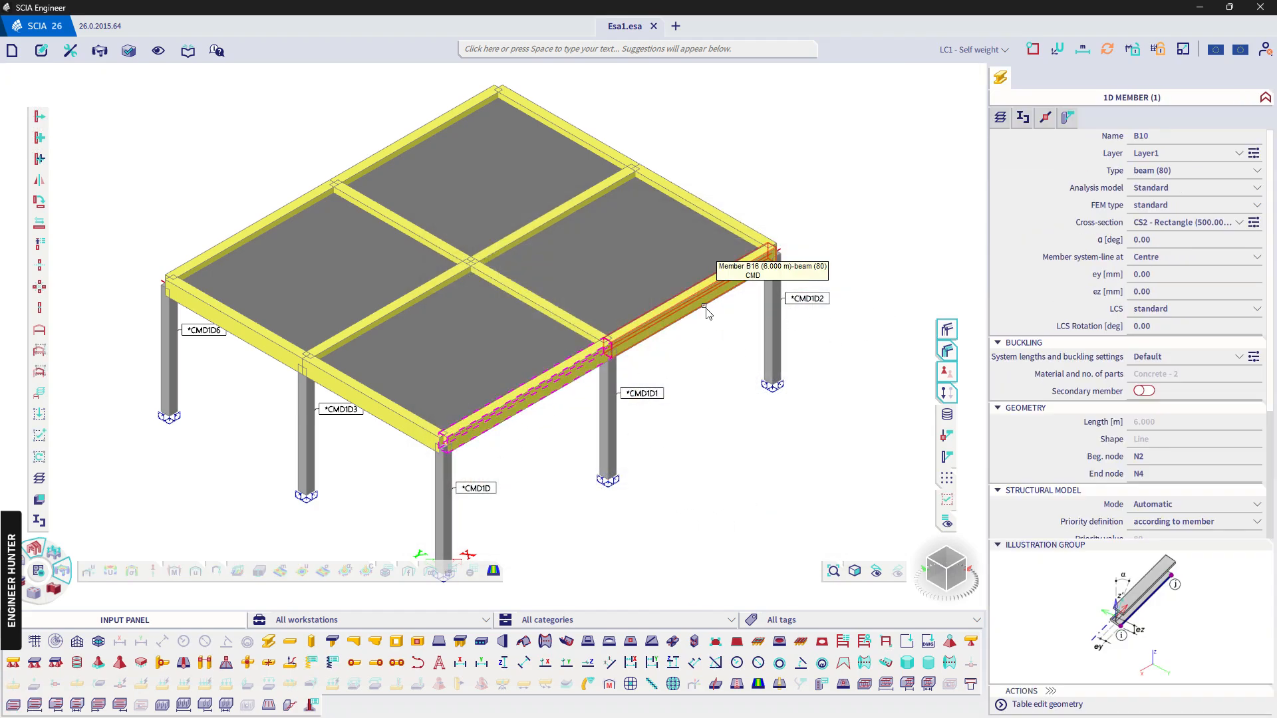
# Select the eight edge beams around the perimeter of the slab
pyautogui.click(725, 270)
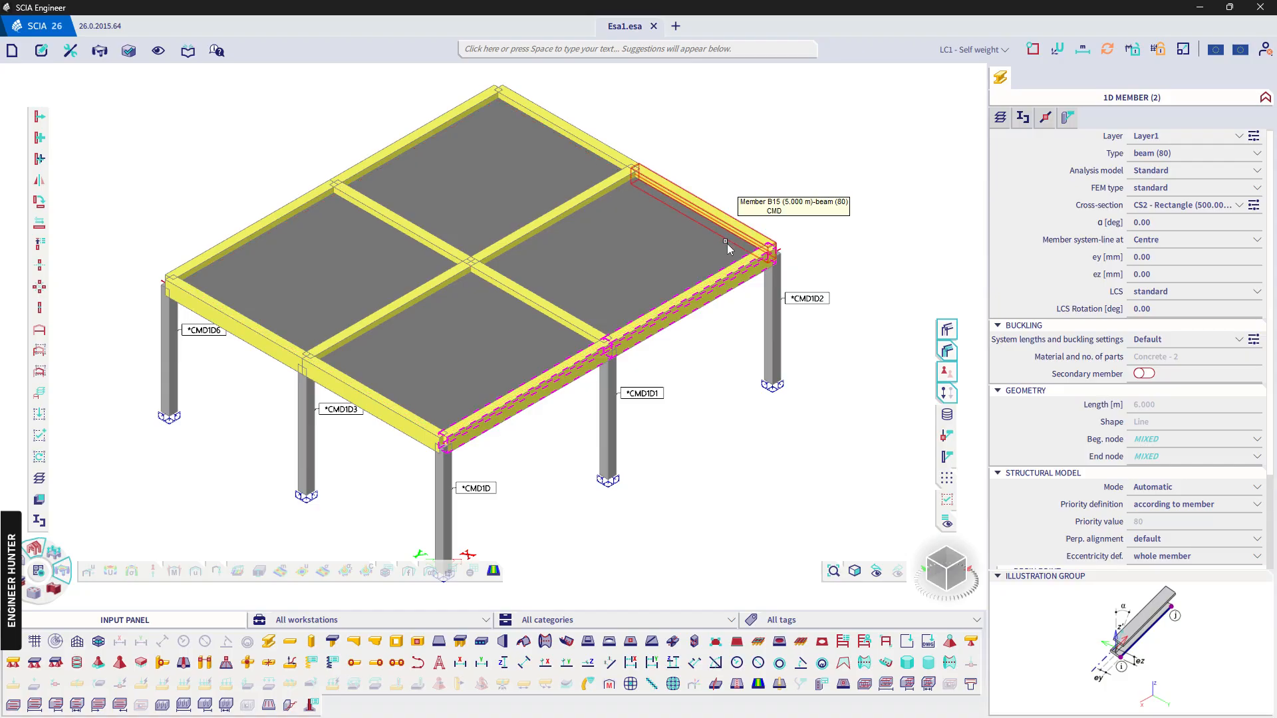
pyautogui.keyDown('ctrl'); pyautogui.moveTo(719, 394); pyautogui.dragTo(711, 350, button='right'); pyautogui.keyUp('ctrl')
pyautogui.click(734, 393)
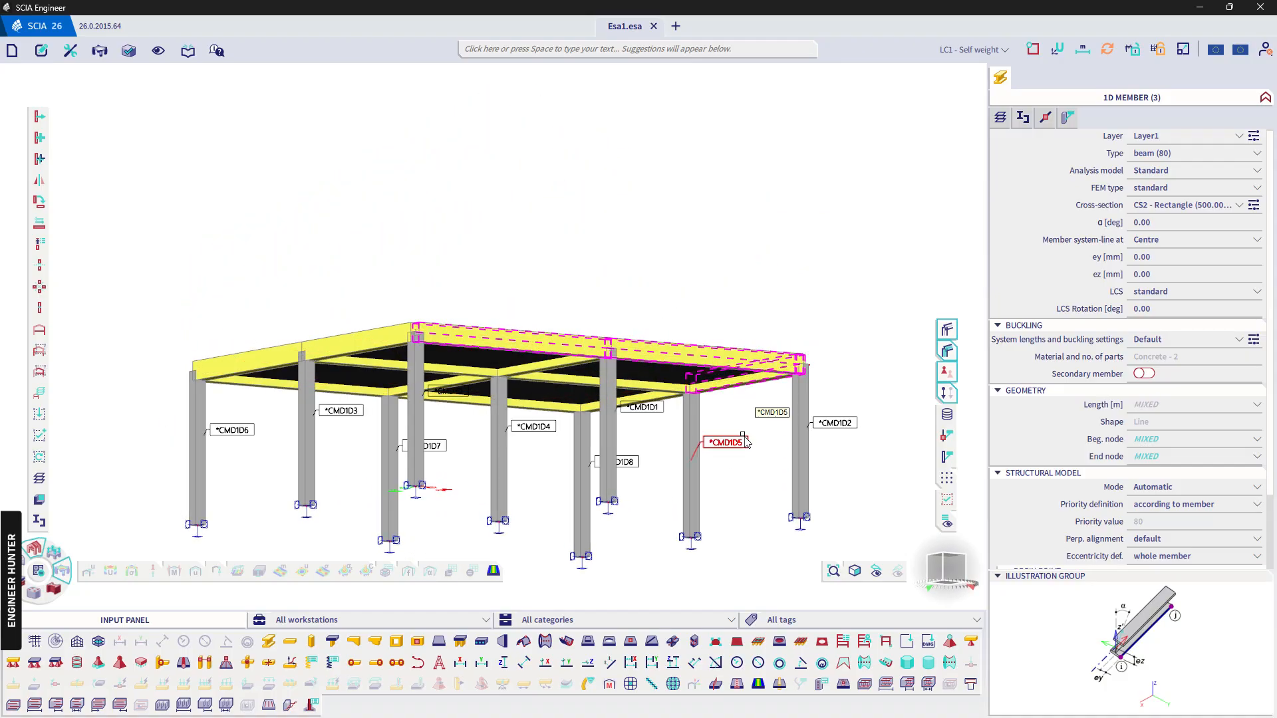
pyautogui.keyDown('ctrl'); pyautogui.moveTo(728, 439); pyautogui.dragTo(739, 447, button='right'); pyautogui.keyUp('ctrl')
pyautogui.click(657, 262)
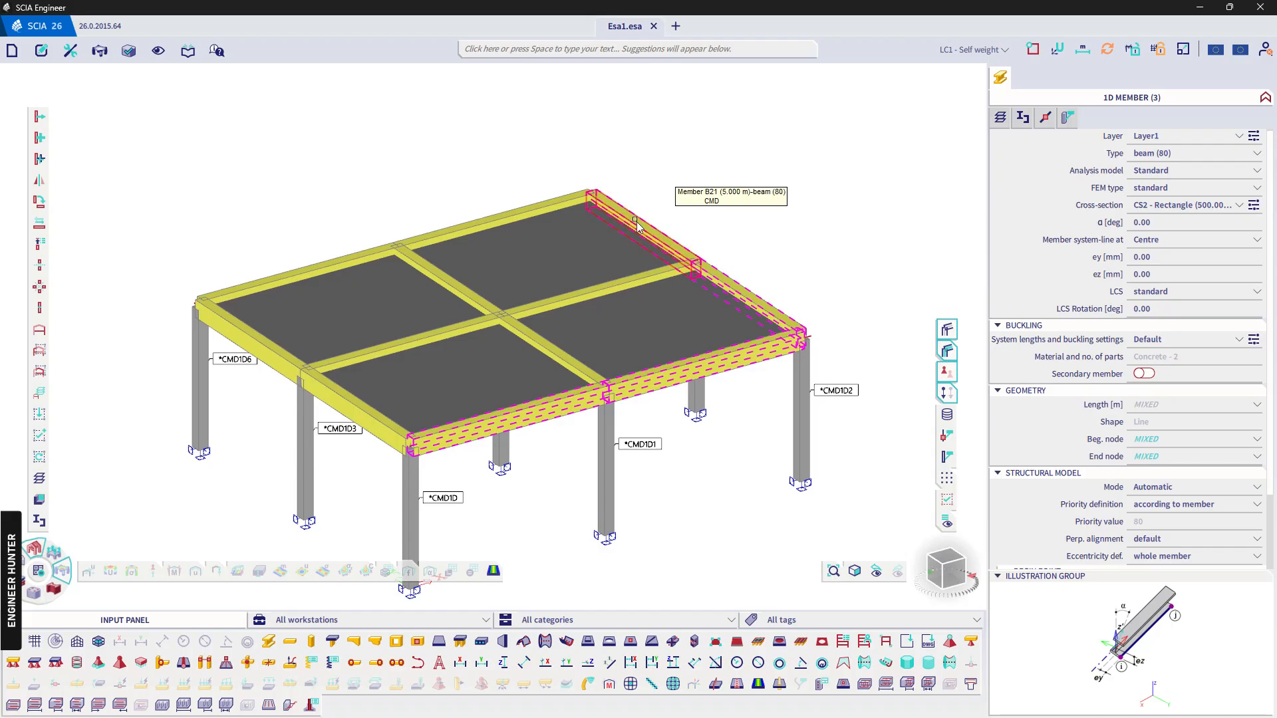
pyautogui.click(518, 213)
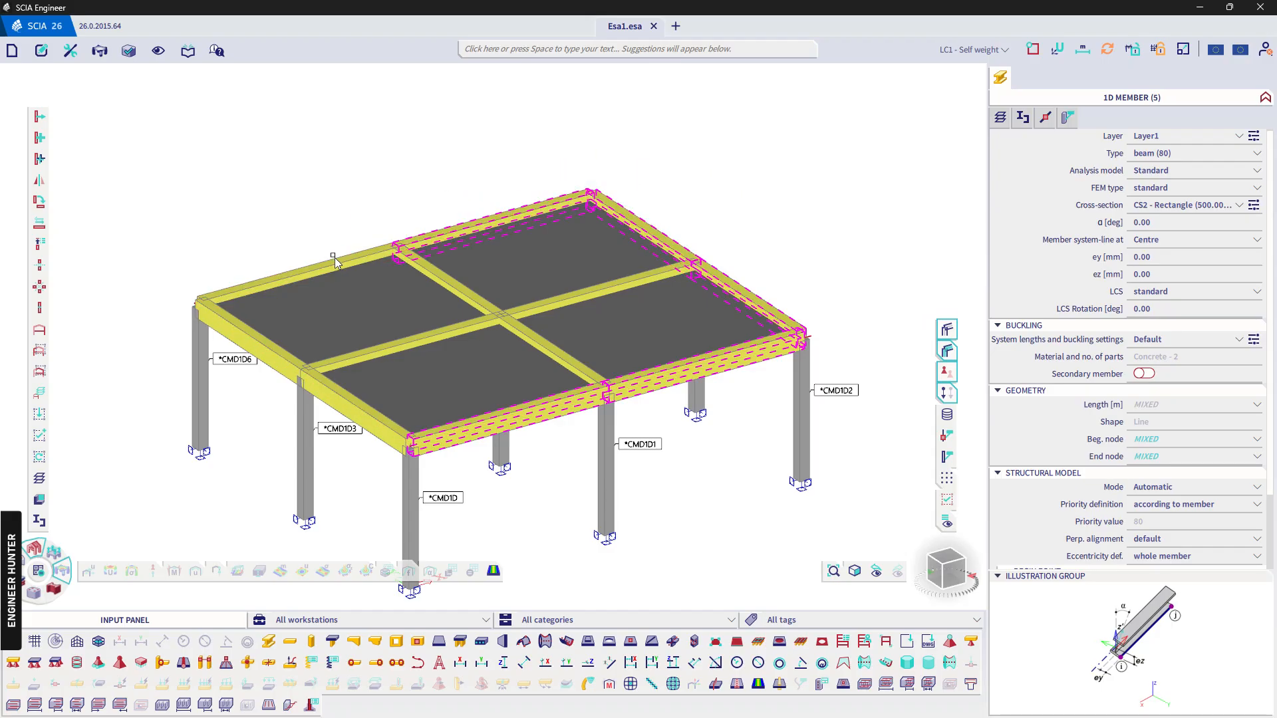
pyautogui.click(245, 350)
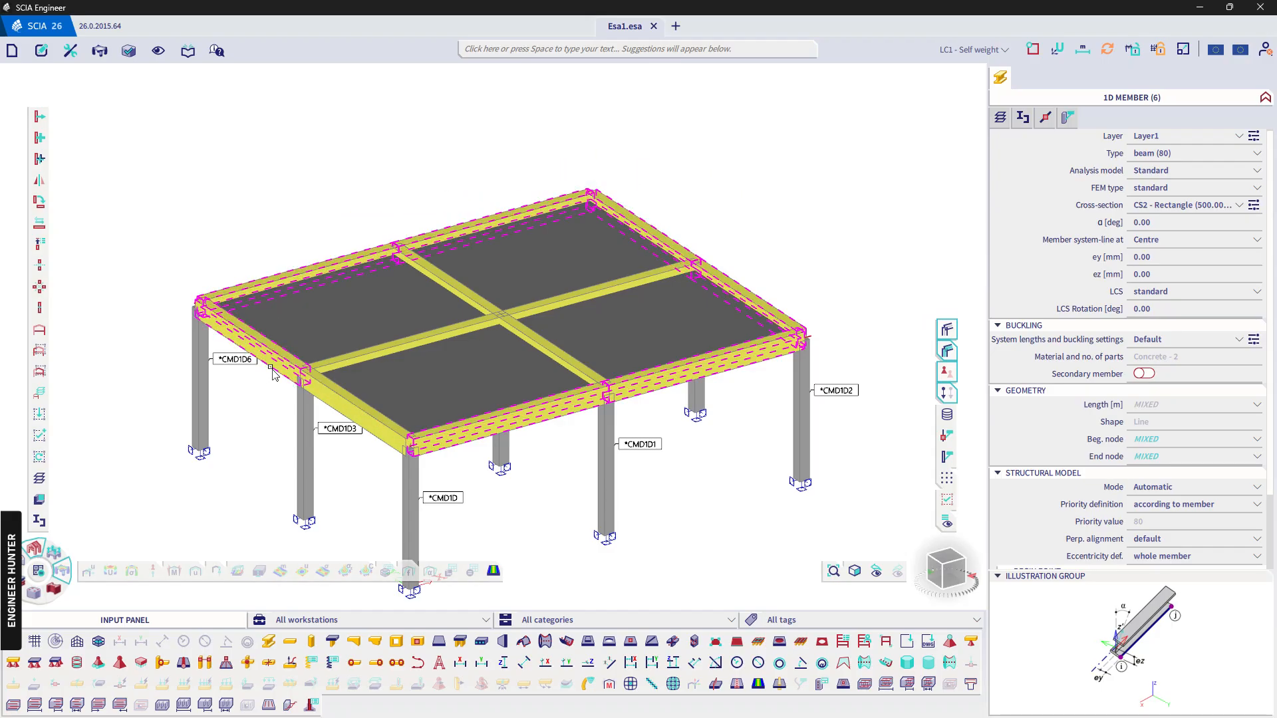
pyautogui.click(339, 400)
pyautogui.click(397, 339)
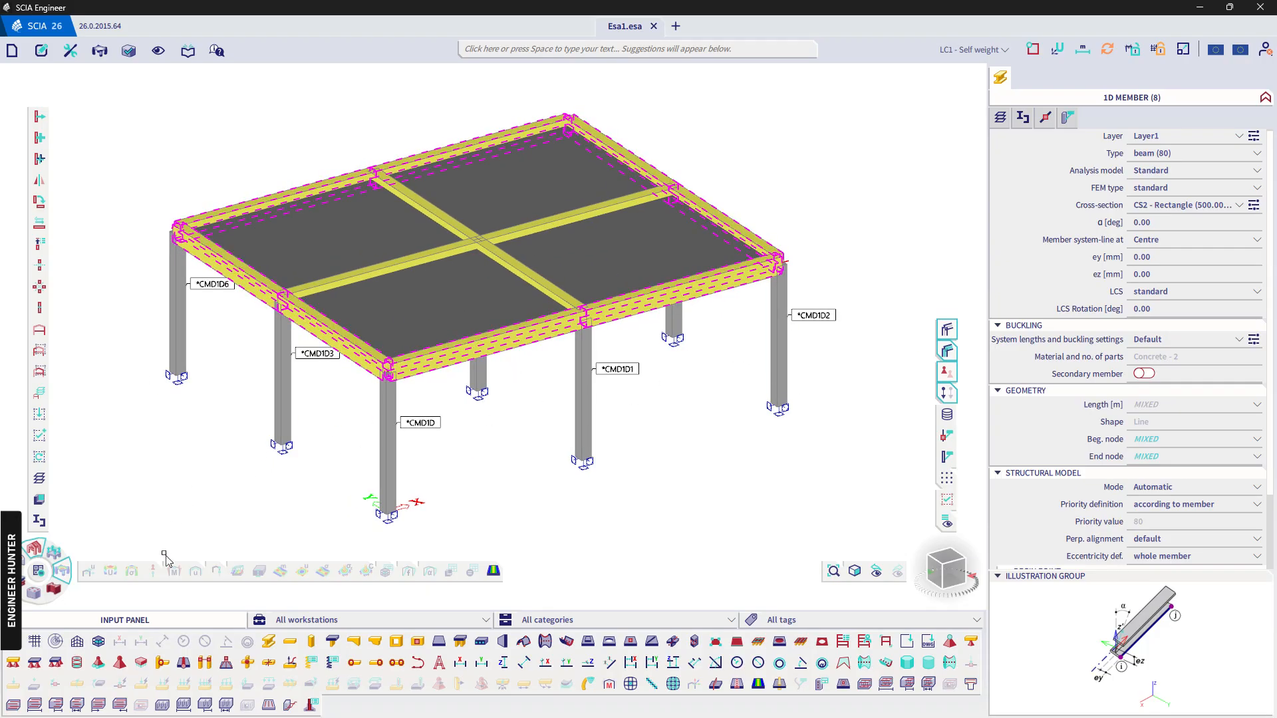
# Apply 1D property modifiers with a correction factor for Ix of 0.01 to the selected edge beams, and clear the selection
pyautogui.click(314, 663)
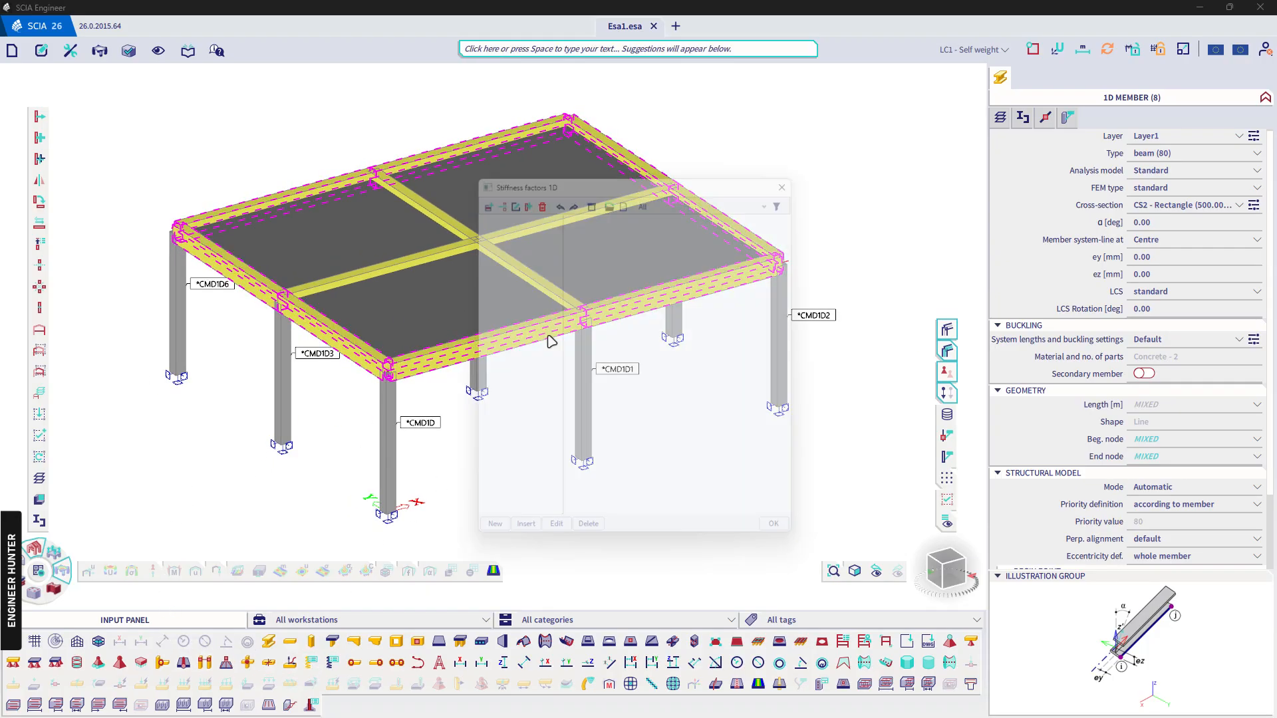
pyautogui.click(690, 299)
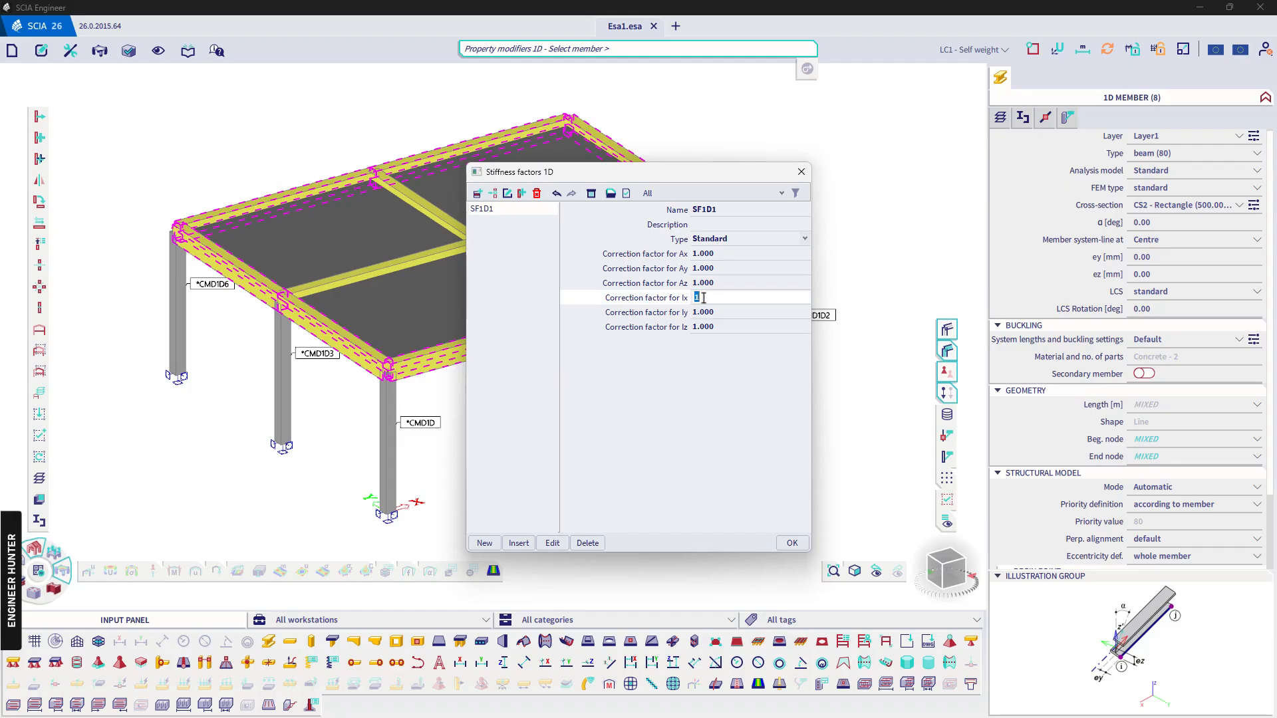
pyautogui.write('0.01')
pyautogui.press('Return')
pyautogui.click(792, 543)
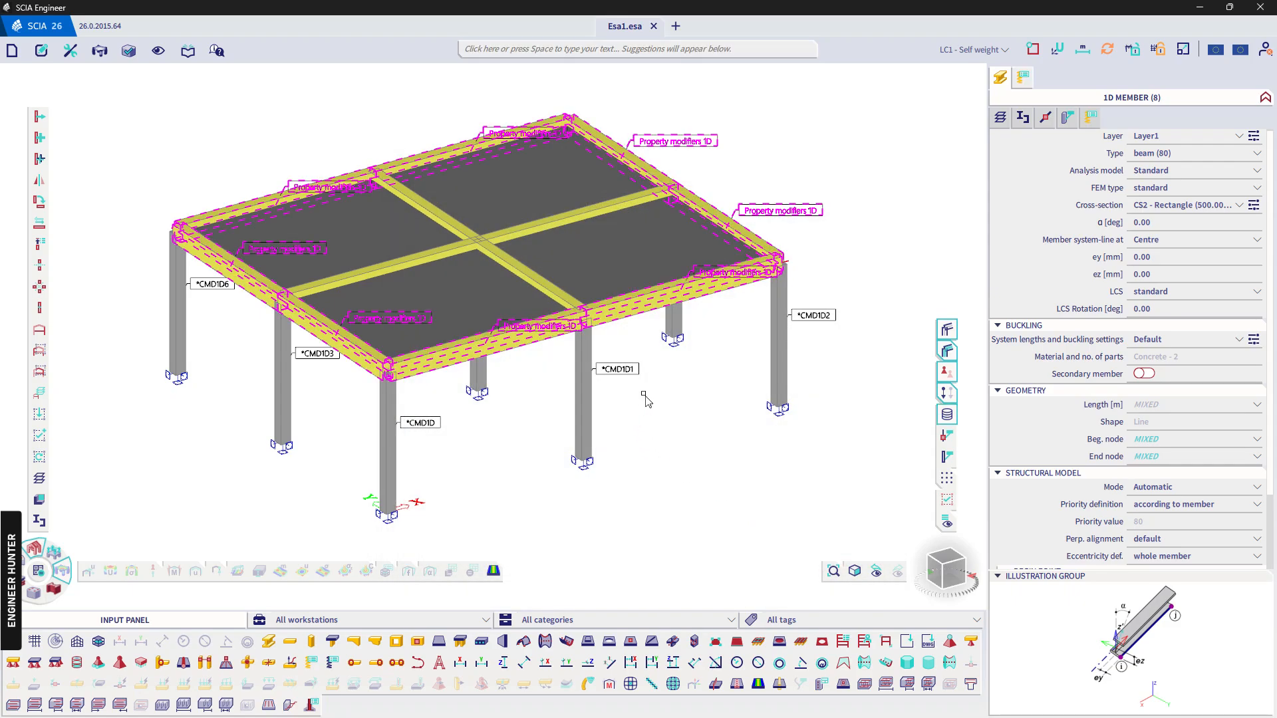
pyautogui.moveTo(668, 388); pyautogui.dragTo(676, 393, button='middle')
pyautogui.press('Escape')
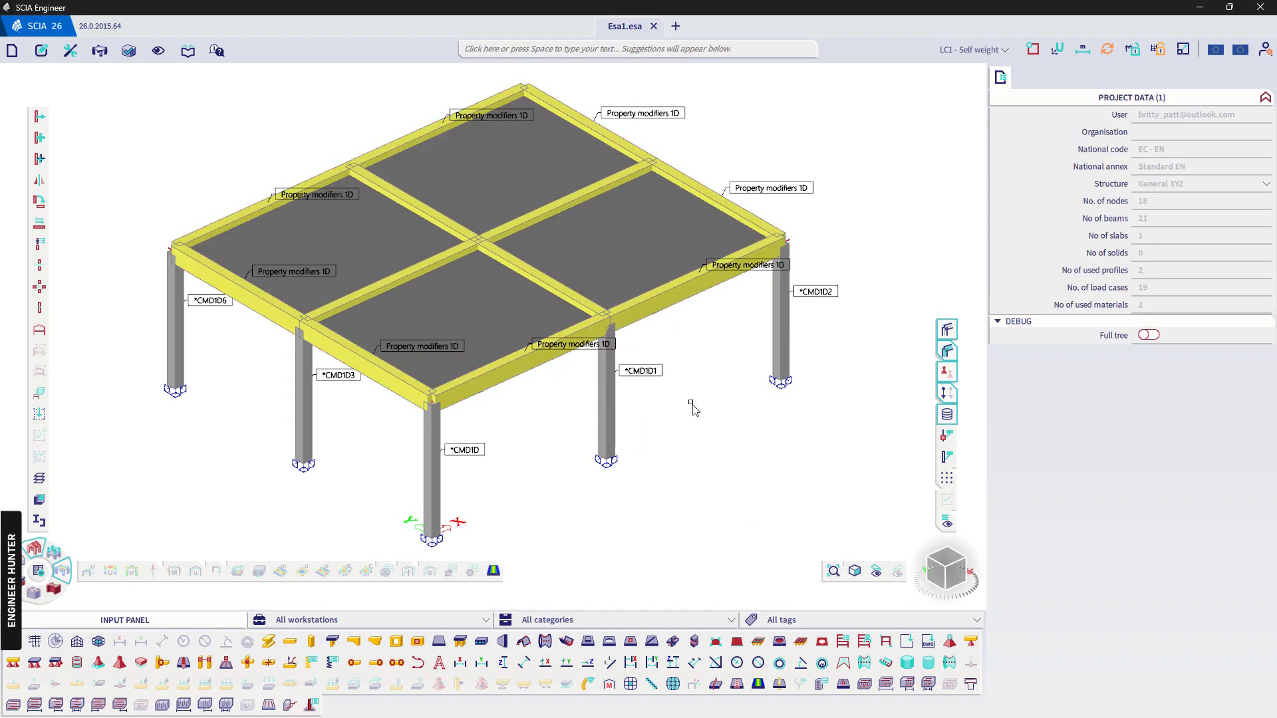
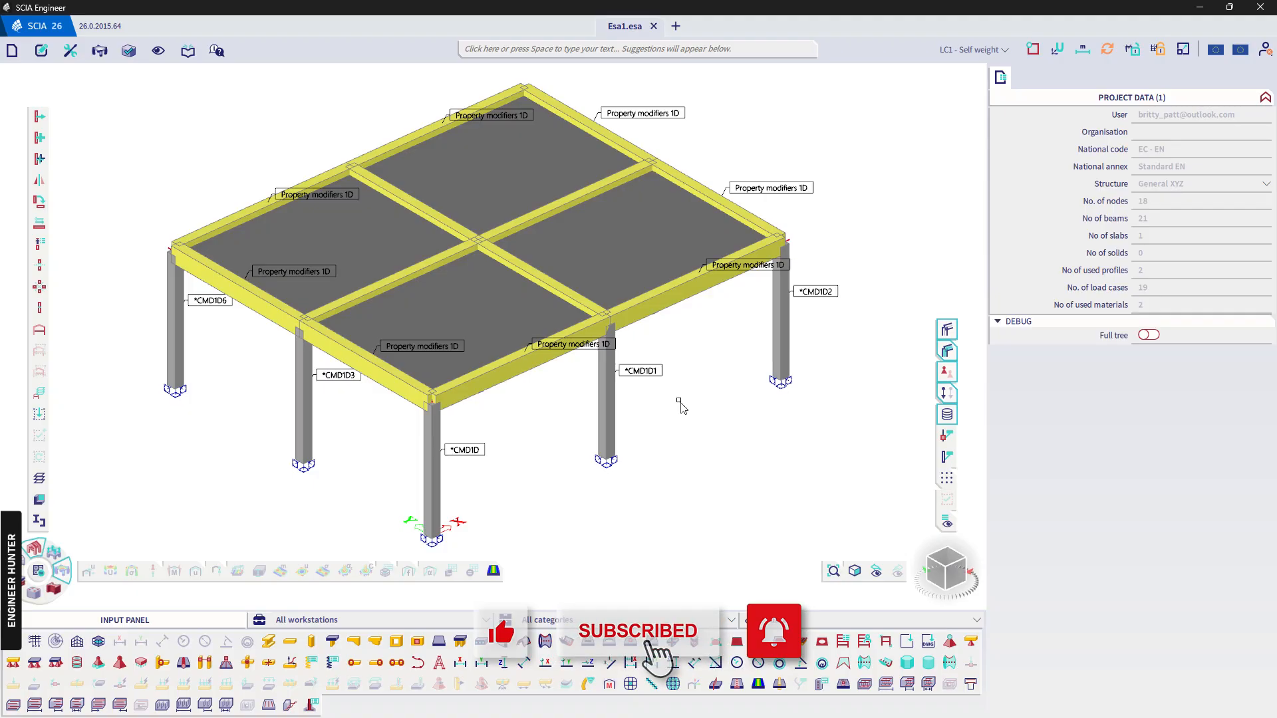
# Recalculate the model with the linear analysis and close the calculation report
pyautogui.click(937, 563)
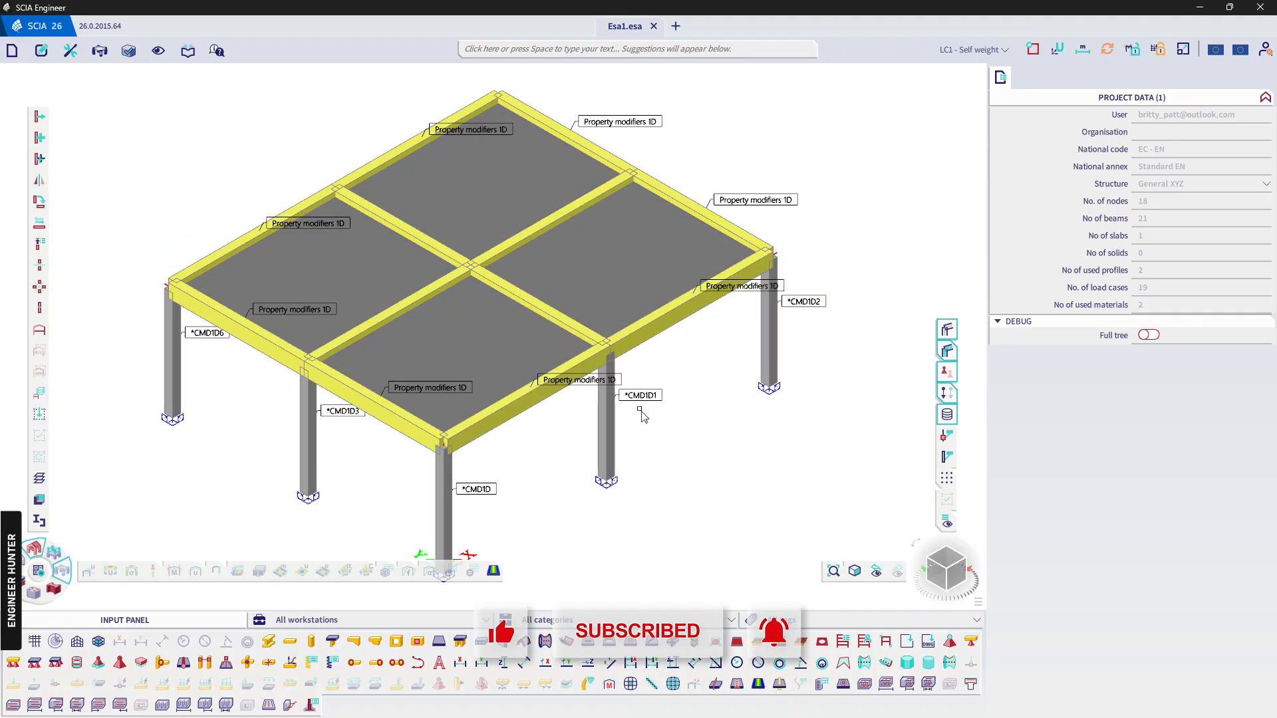
pyautogui.moveTo(642, 415)
pyautogui.keyDown('ctrl'); pyautogui.mouseDown(button='right')
pyautogui.moveTo(625, 365)
pyautogui.moveTo(640, 415)
pyautogui.mouseUp(button='right'); pyautogui.keyUp('ctrl')
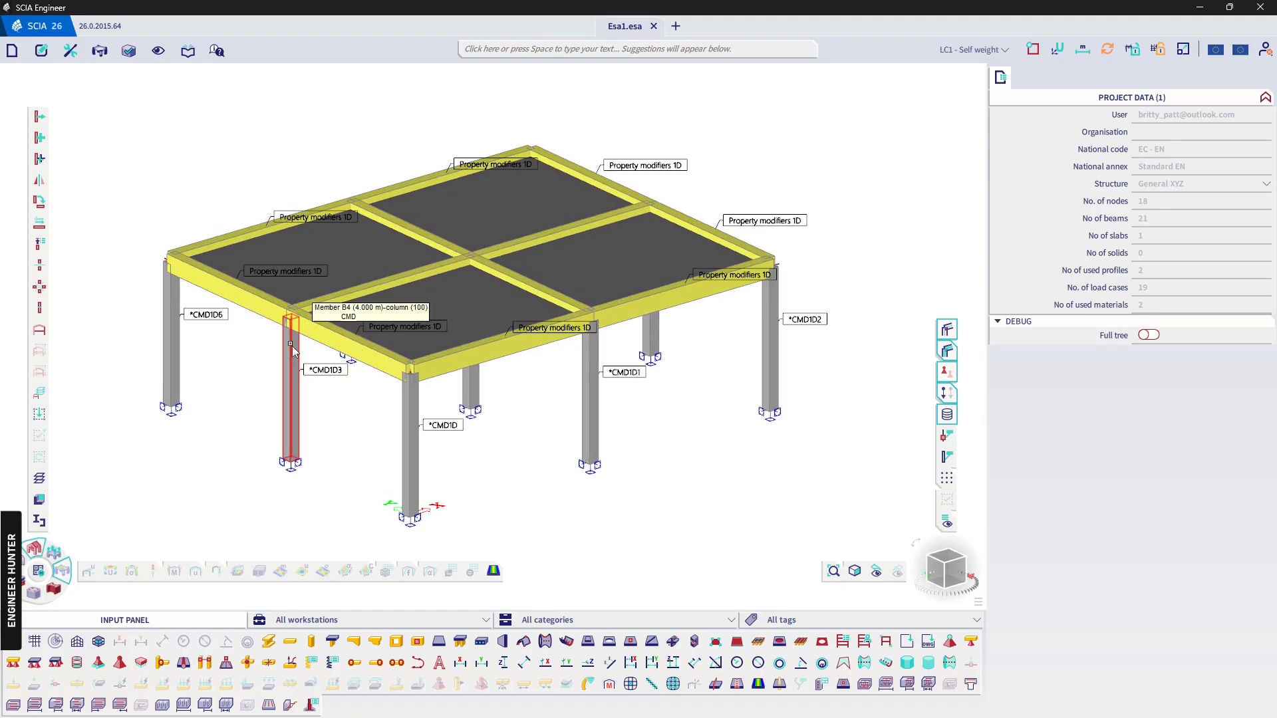
pyautogui.keyDown('ctrl'); pyautogui.moveTo(557, 458); pyautogui.dragTo(547, 461, button='right'); pyautogui.keyUp('ctrl')
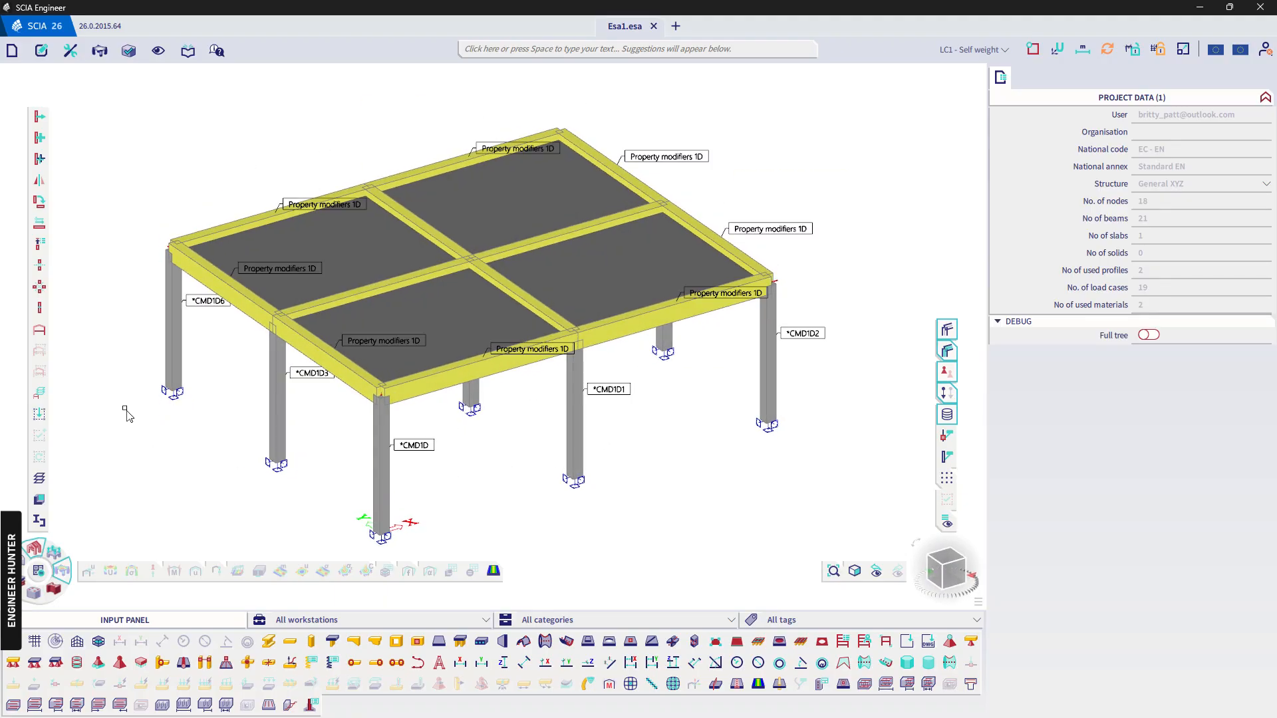
pyautogui.click(37, 570)
pyautogui.click(525, 519)
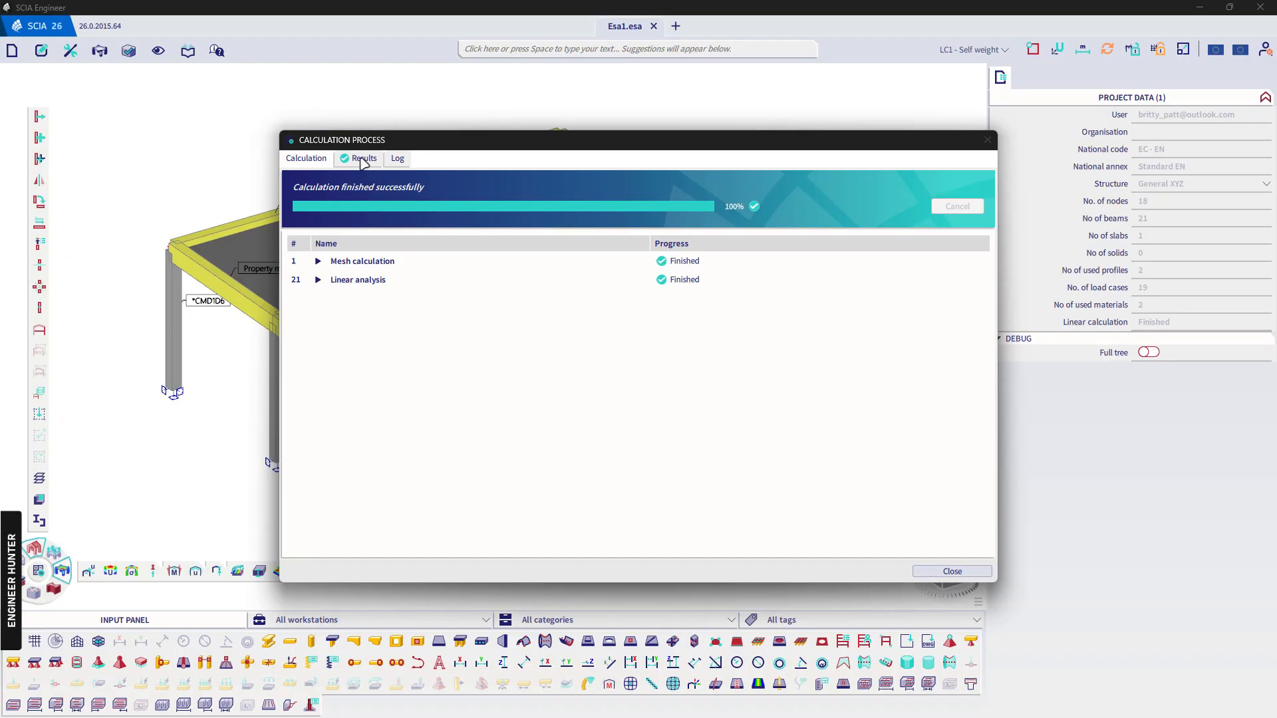
pyautogui.click(362, 162)
pyautogui.click(953, 570)
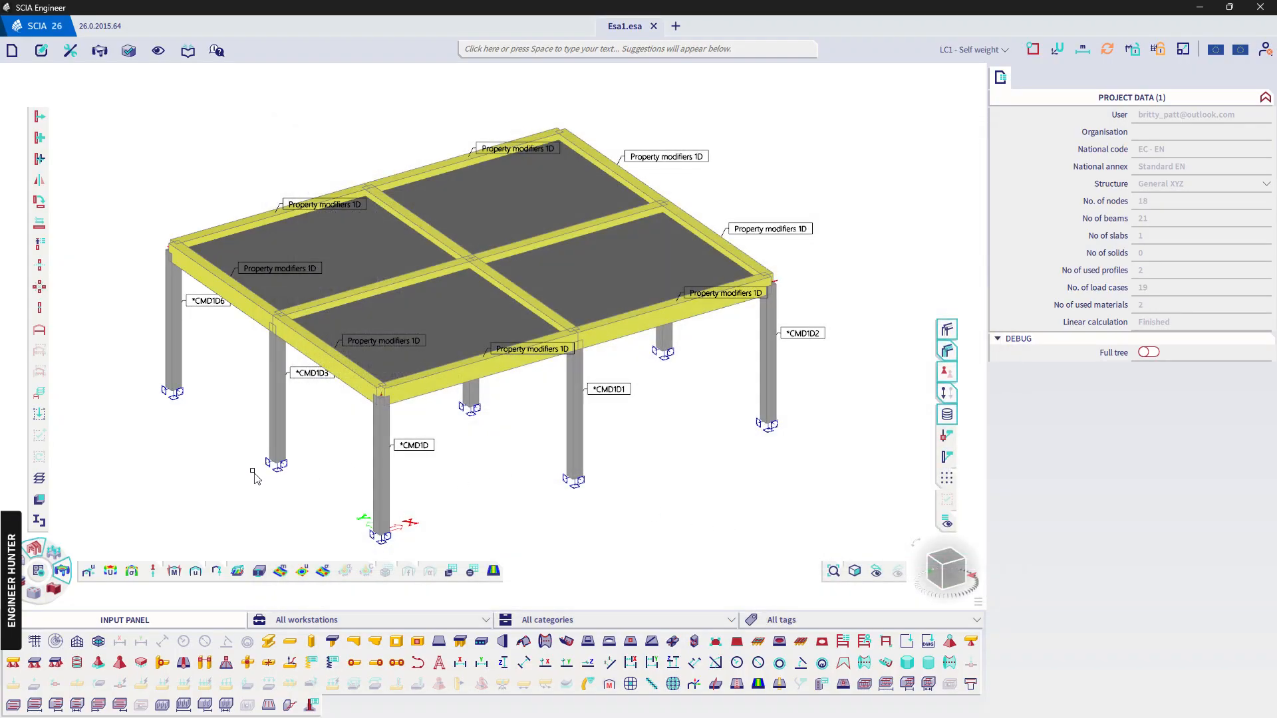
# Display the slab's m_y moments from the 2D internal forces in plan view with the member volumes hidden
pyautogui.click(280, 570)
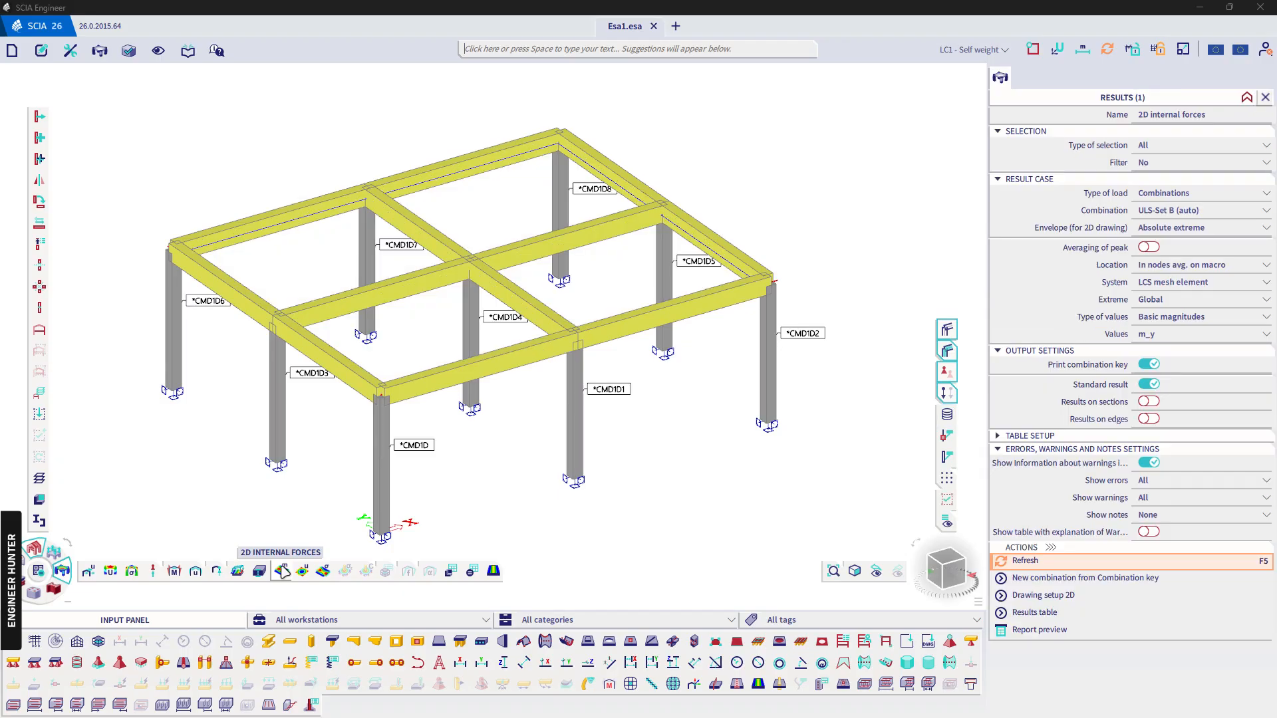
pyautogui.click(946, 560)
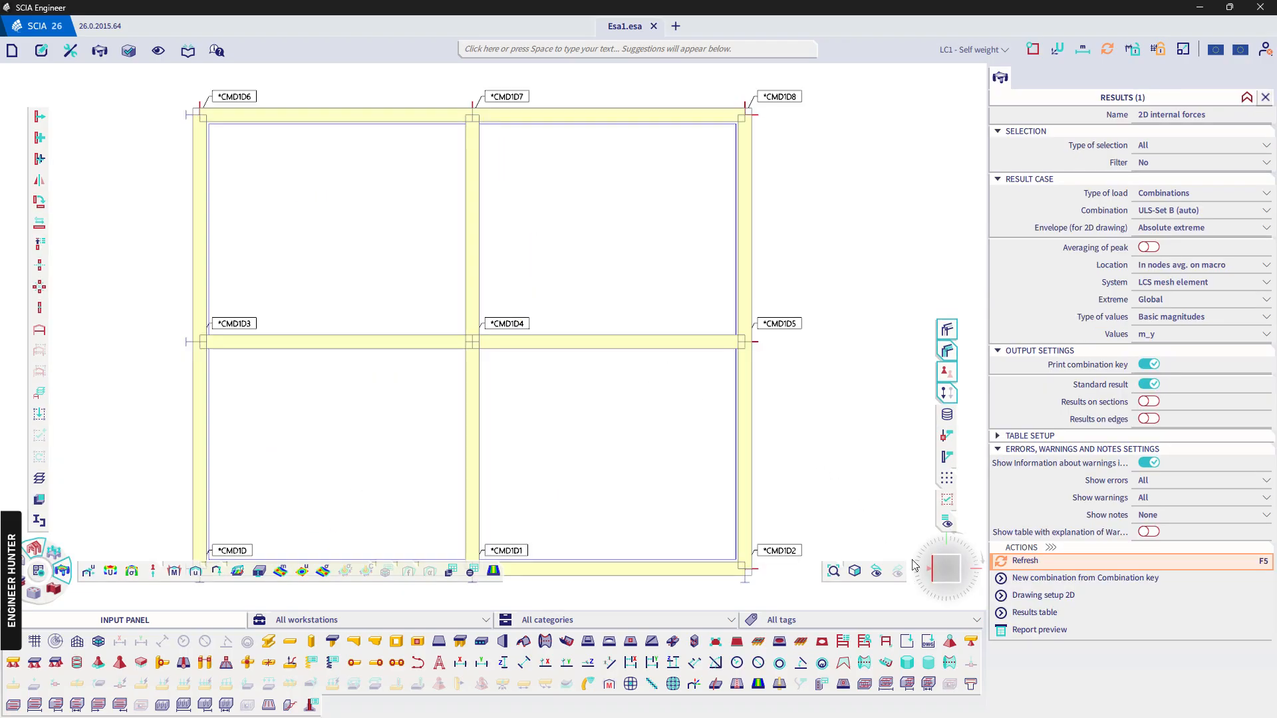
pyautogui.click(950, 328)
pyautogui.scroll(-2, 622, 248)
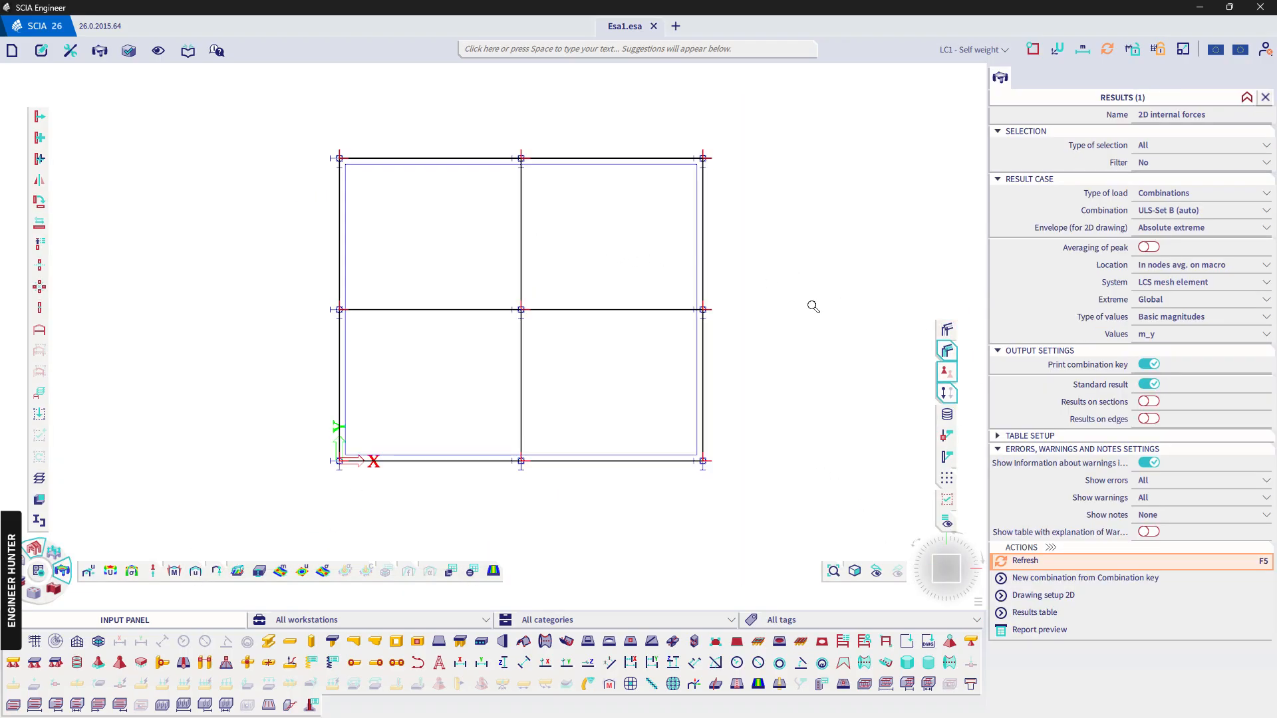
pyautogui.click(1066, 561)
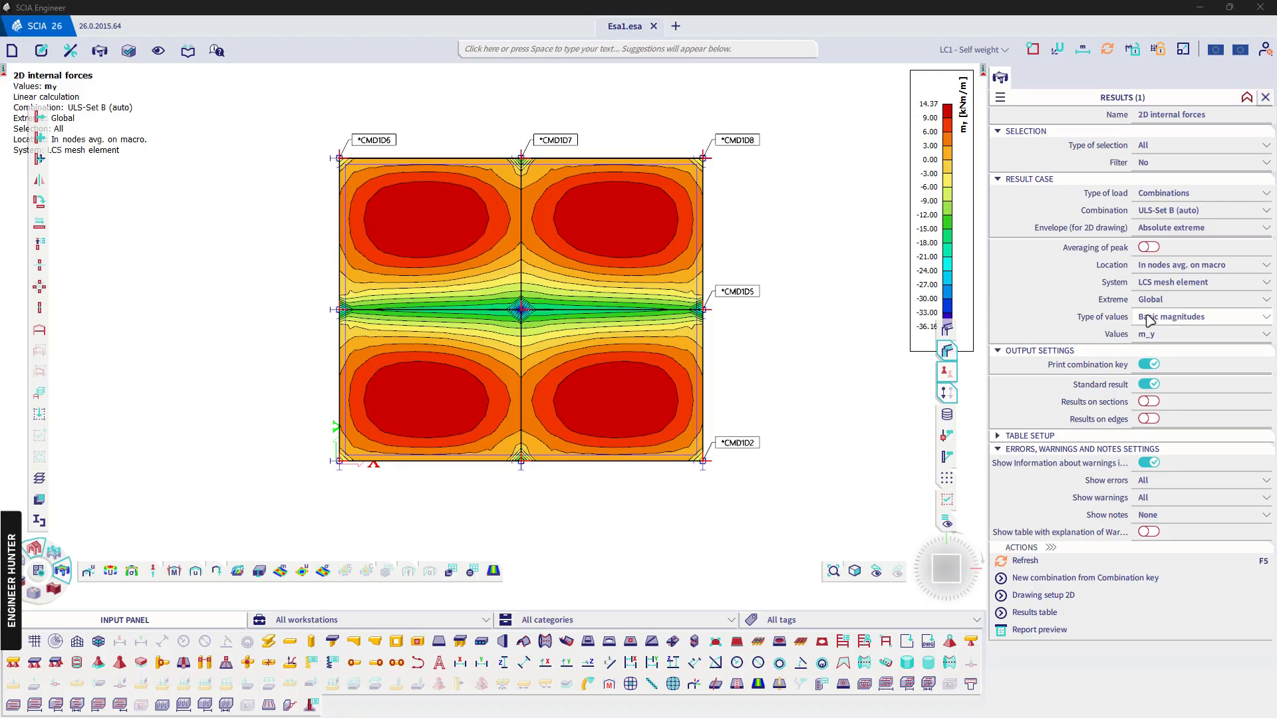
# Display the slab's m_x moments in plan and isometric views, and close the results with the member volumes turned back on
pyautogui.click(1143, 334)
pyautogui.click(1146, 345)
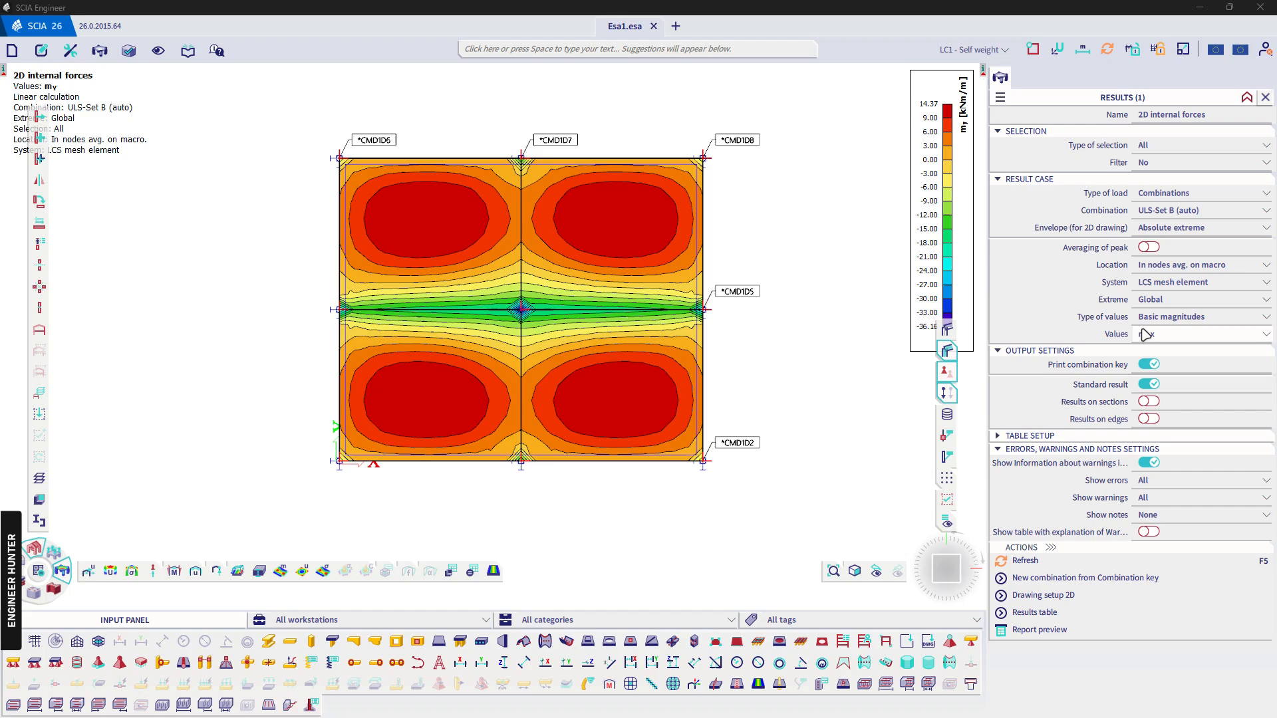
pyautogui.click(1057, 562)
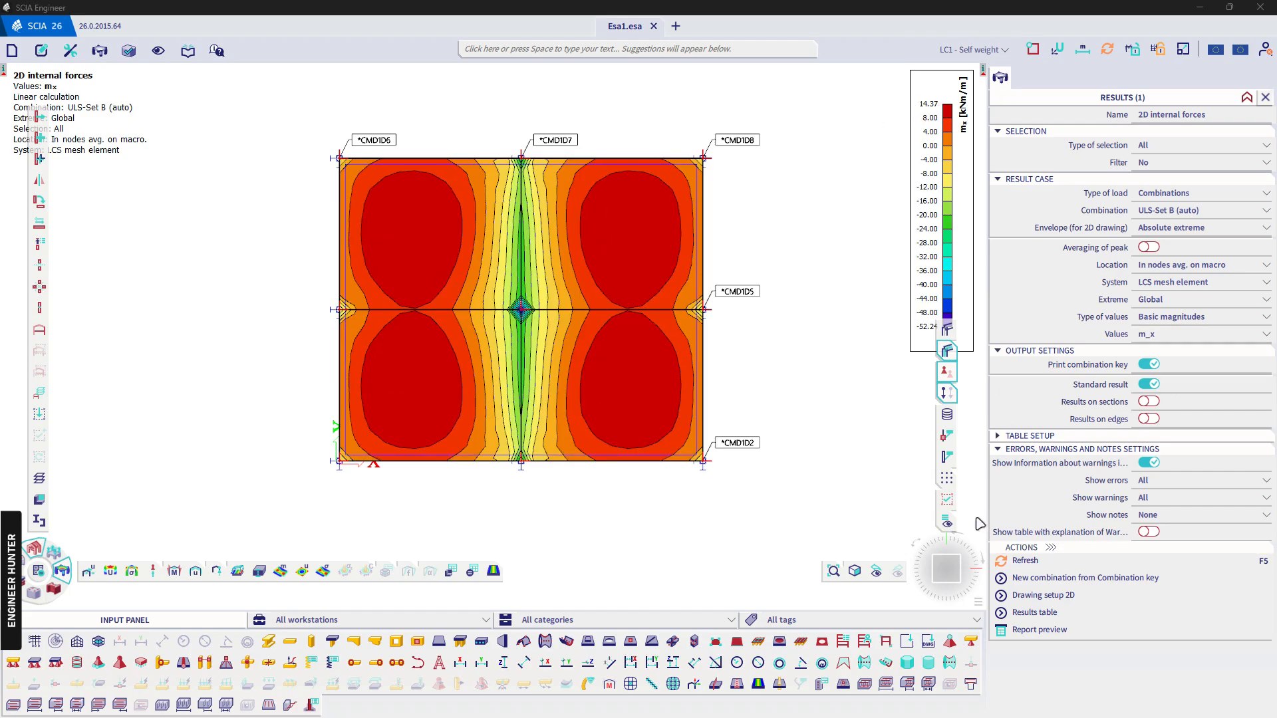
pyautogui.click(934, 584)
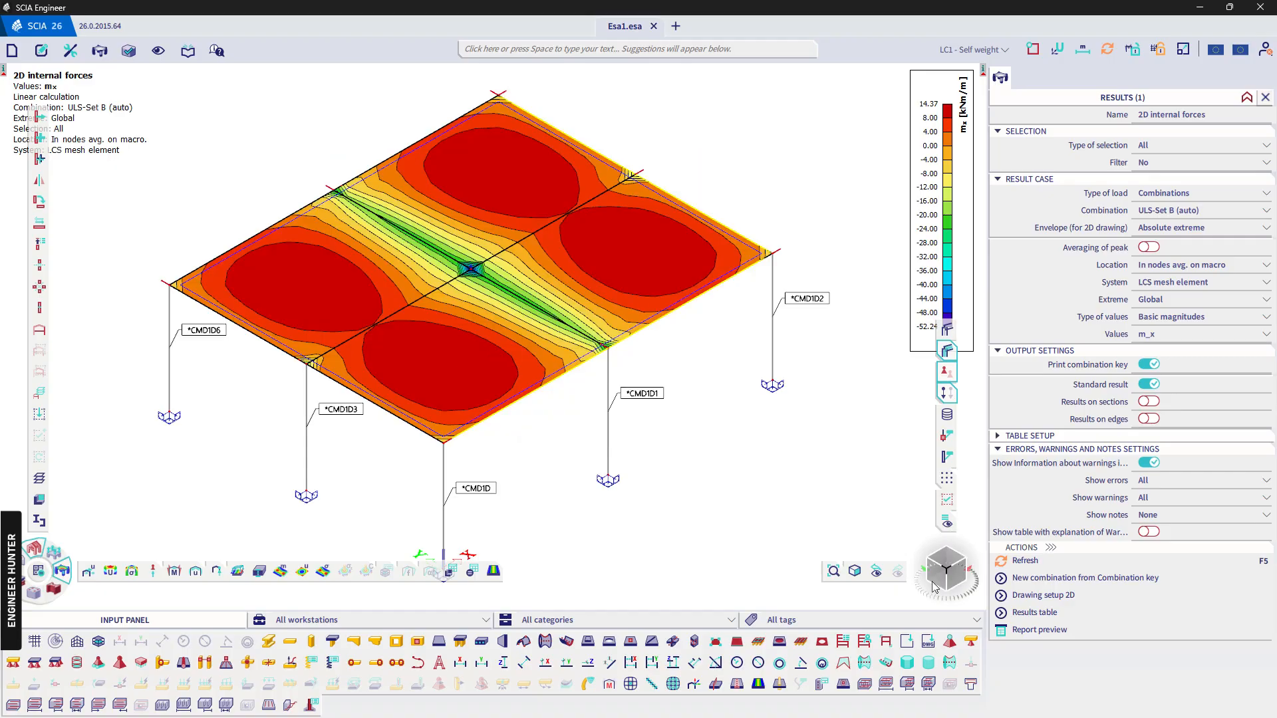
pyautogui.click(1265, 97)
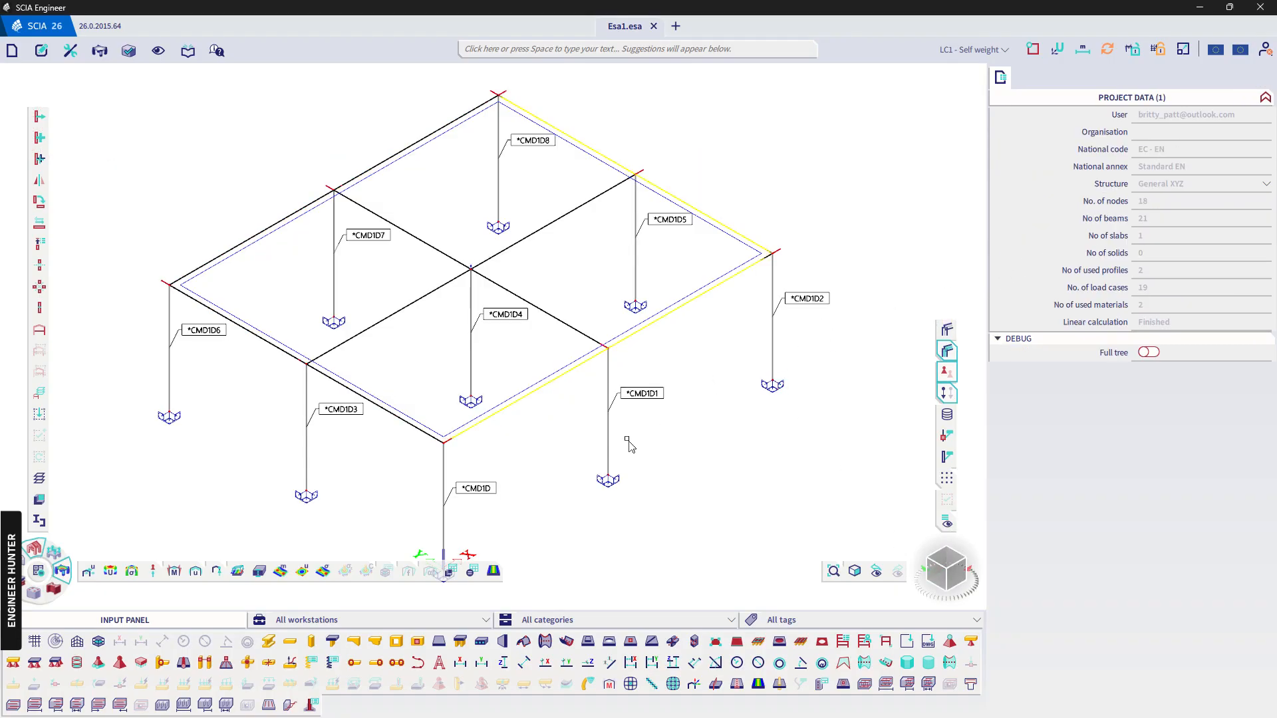
pyautogui.click(947, 329)
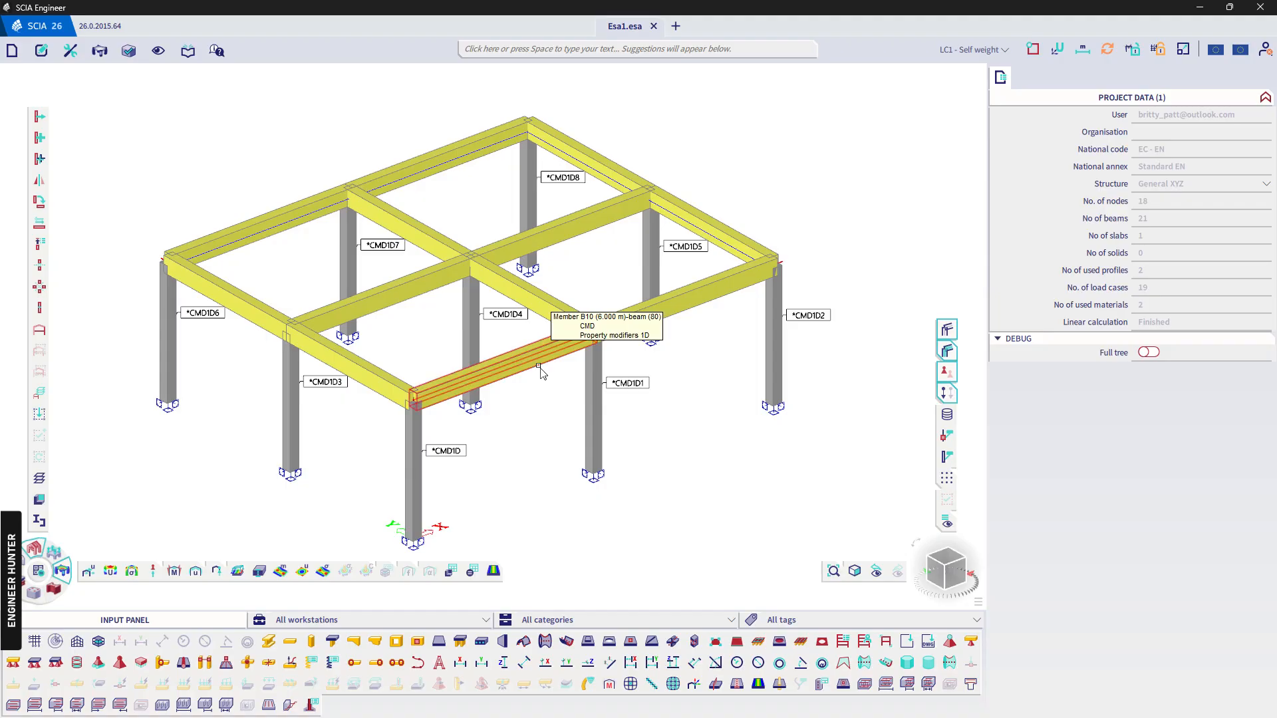
# Switch to the concrete design tools and expand the selection from one edge beam to all beams with cross-section CS2 - Rectangle
pyautogui.click(540, 378)
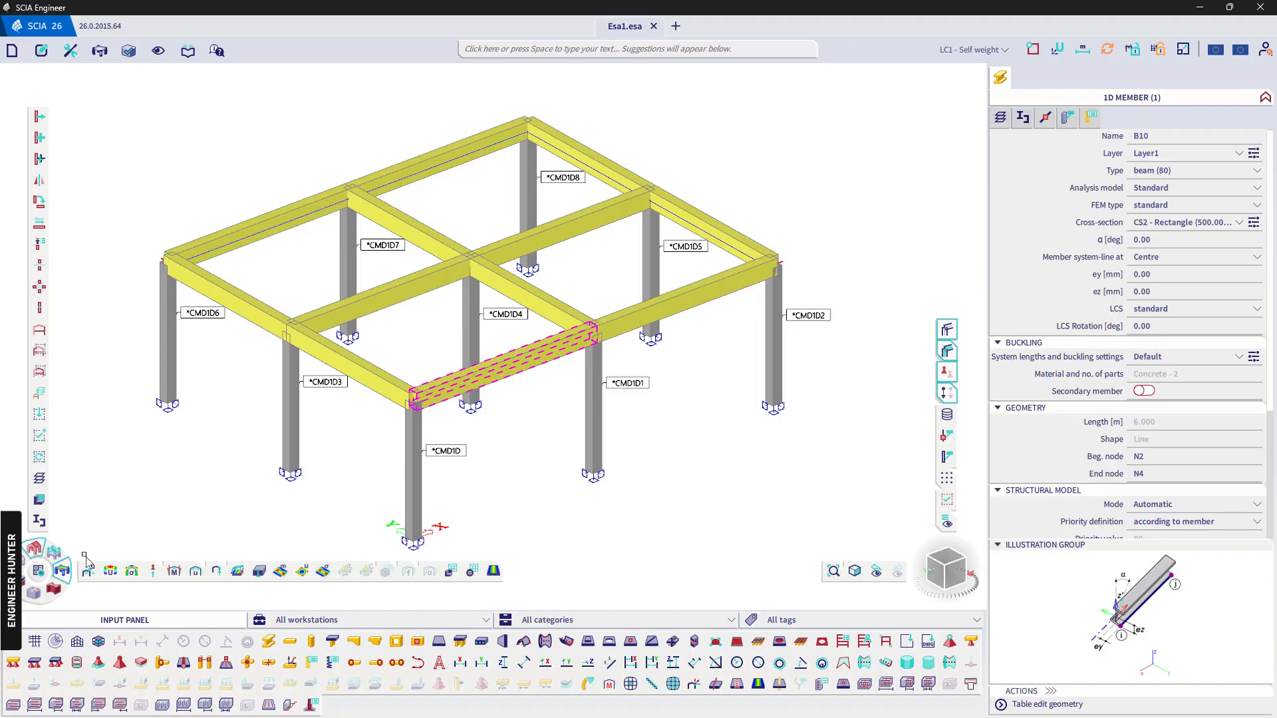
pyautogui.click(33, 592)
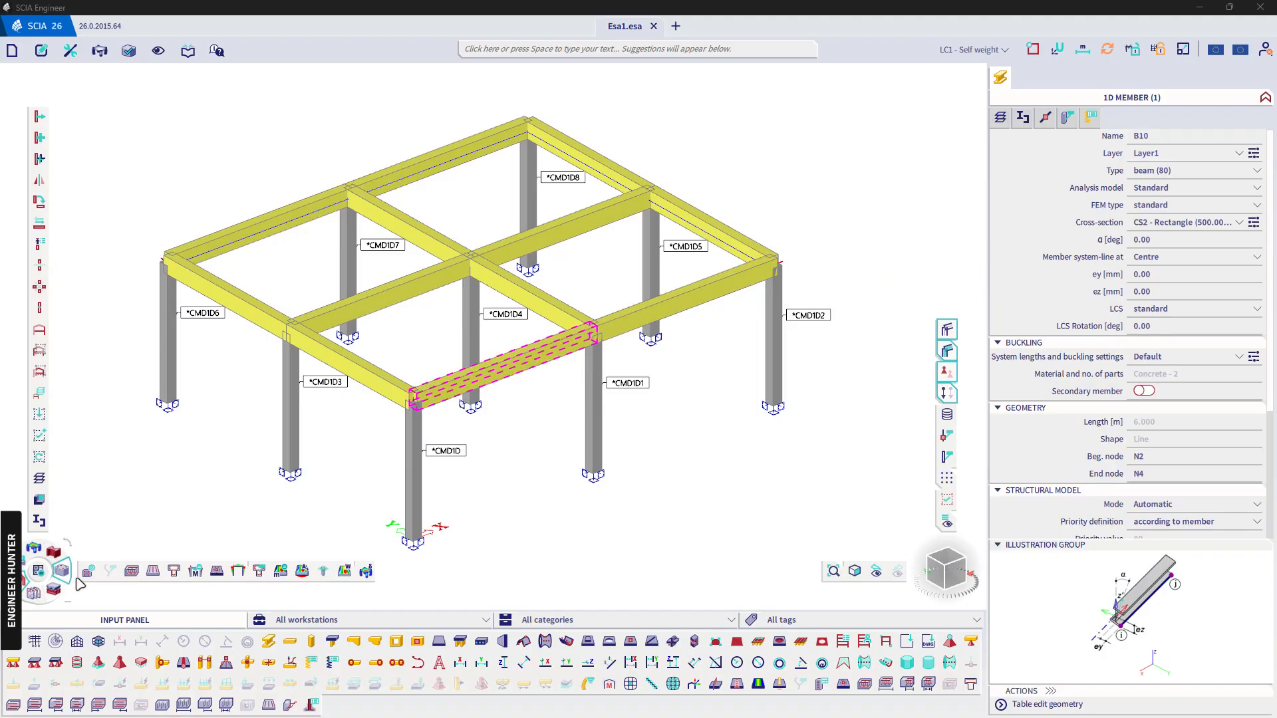
pyautogui.rightClick(1174, 222)
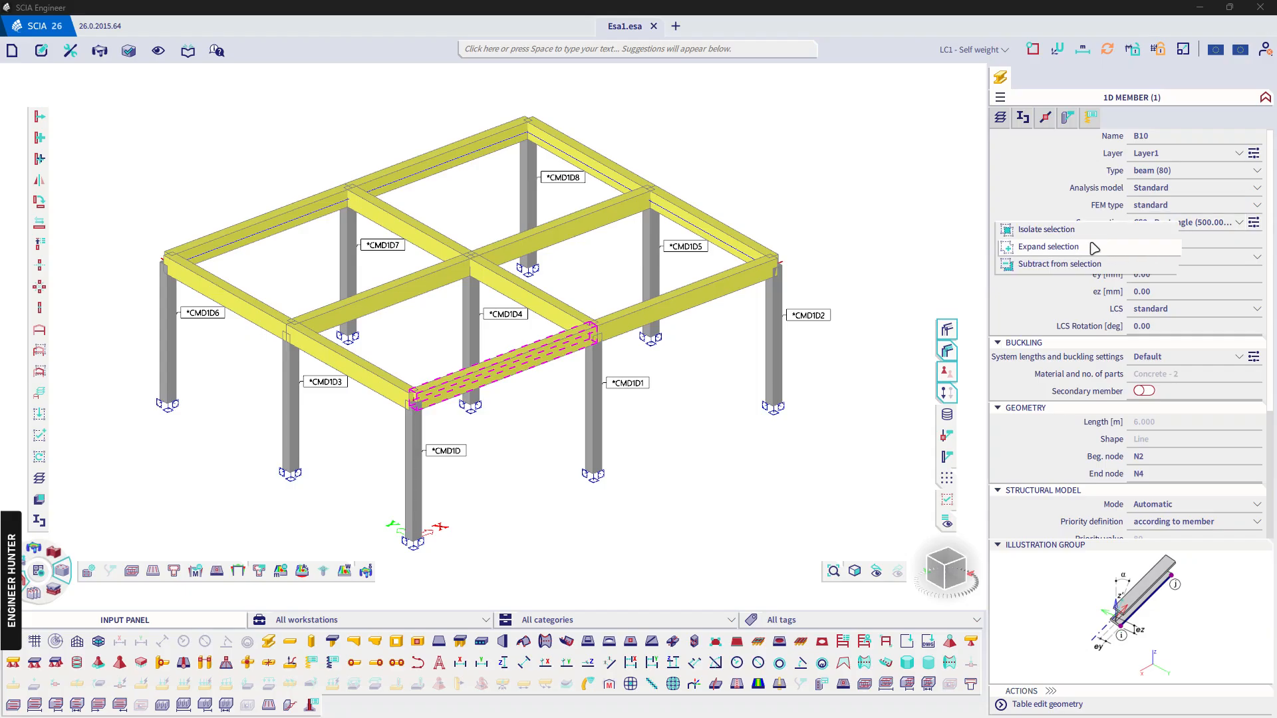
pyautogui.click(1049, 247)
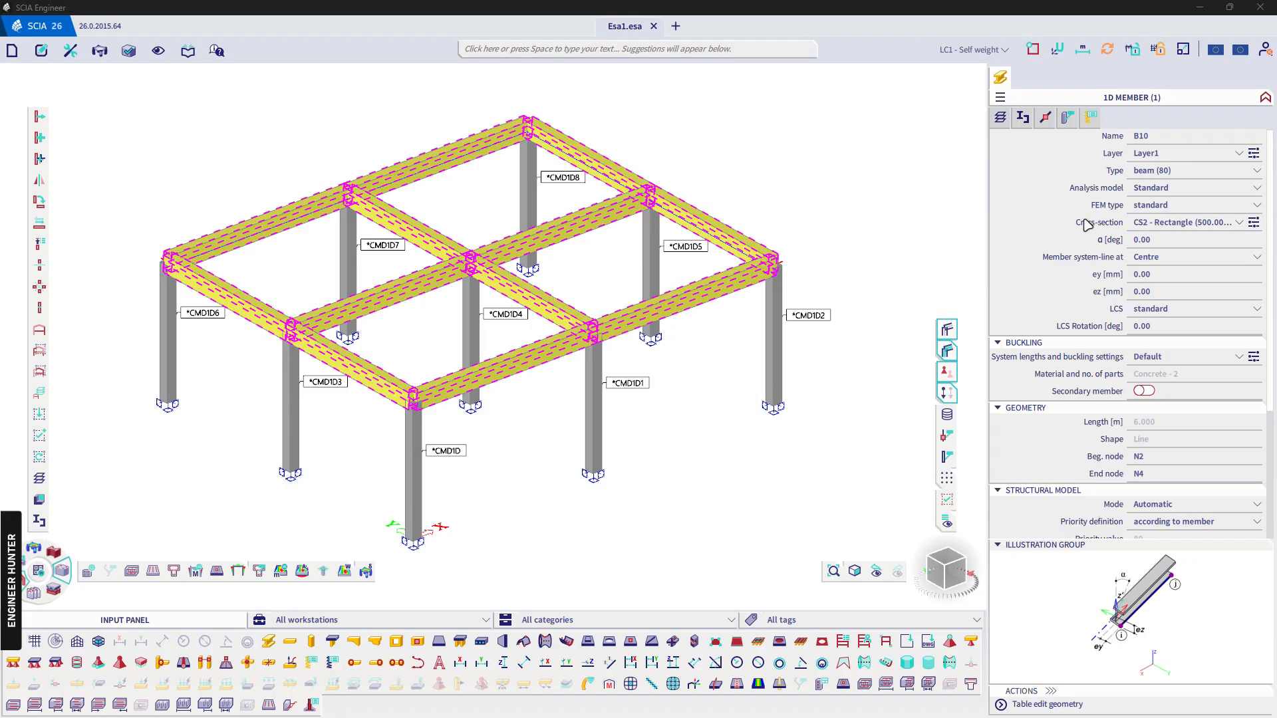
# Edit the beams' Beam / Rectangle provided reinforcement template, setting the stirrup spacing to 150 mm and the distribution to User defined
pyautogui.click(1047, 113)
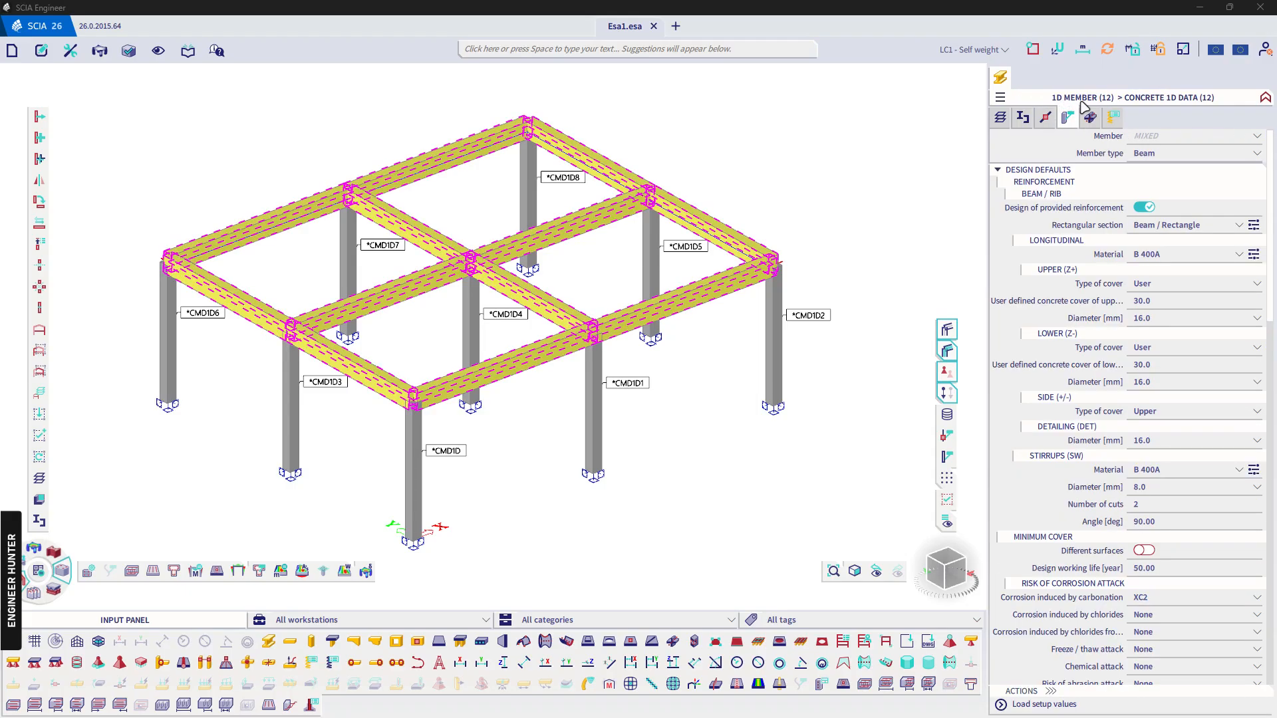
pyautogui.click(1254, 225)
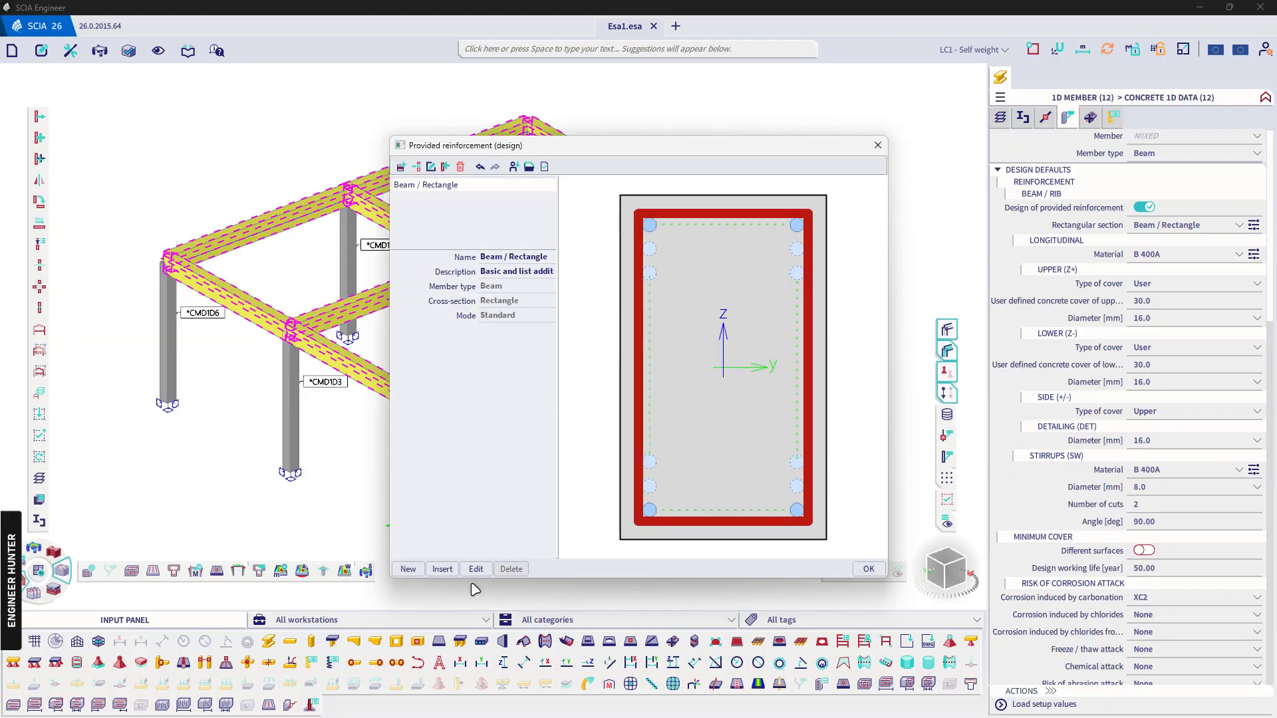
pyautogui.click(476, 570)
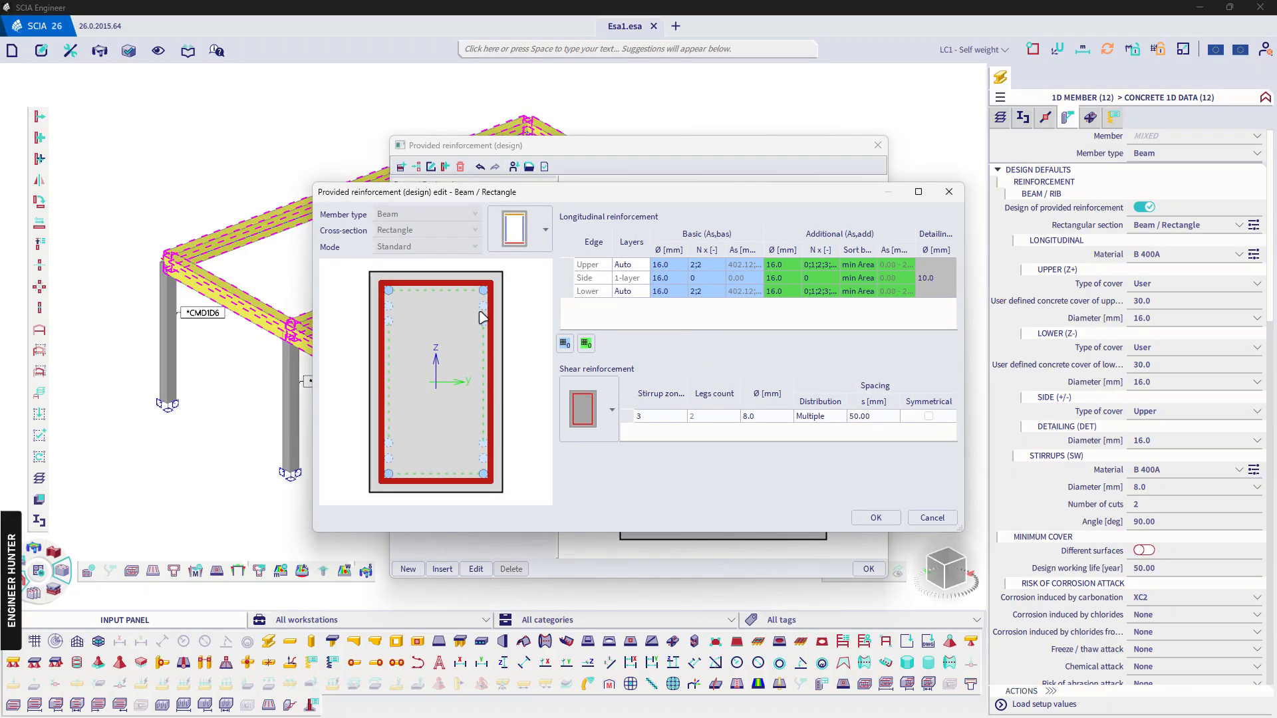
pyautogui.click(871, 416)
pyautogui.write('150')
pyautogui.click(844, 417)
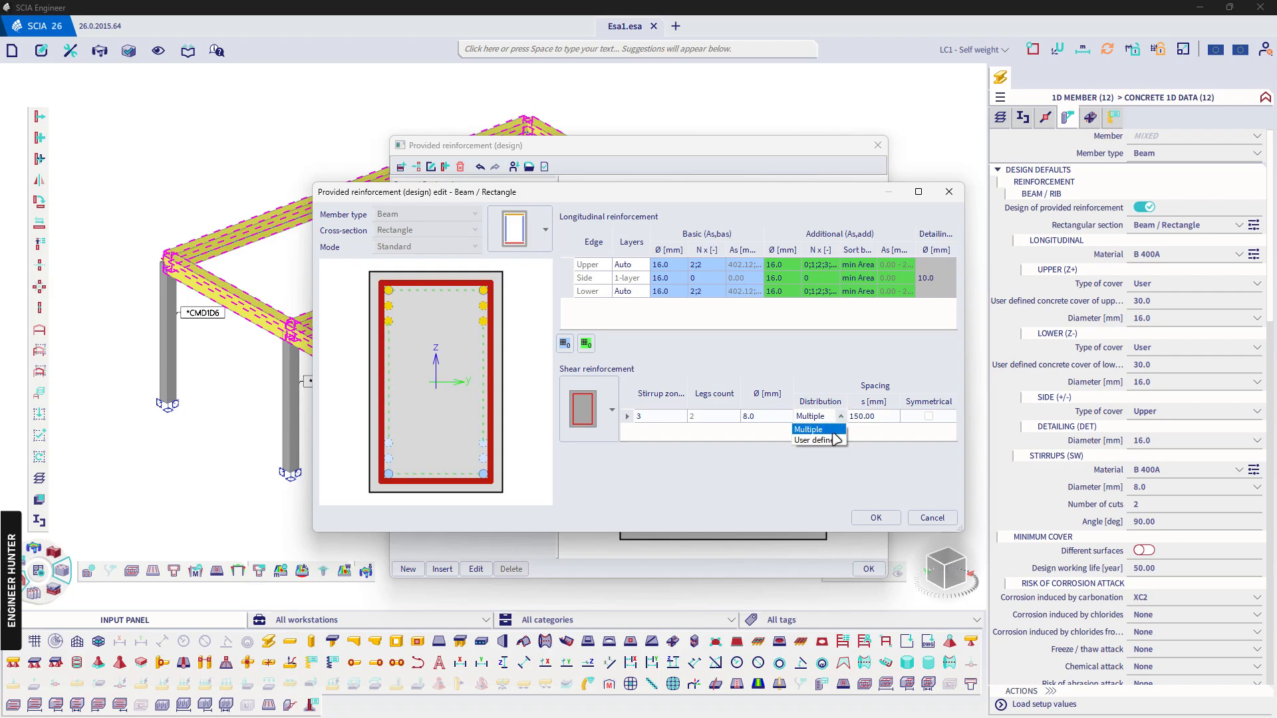
pyautogui.click(832, 441)
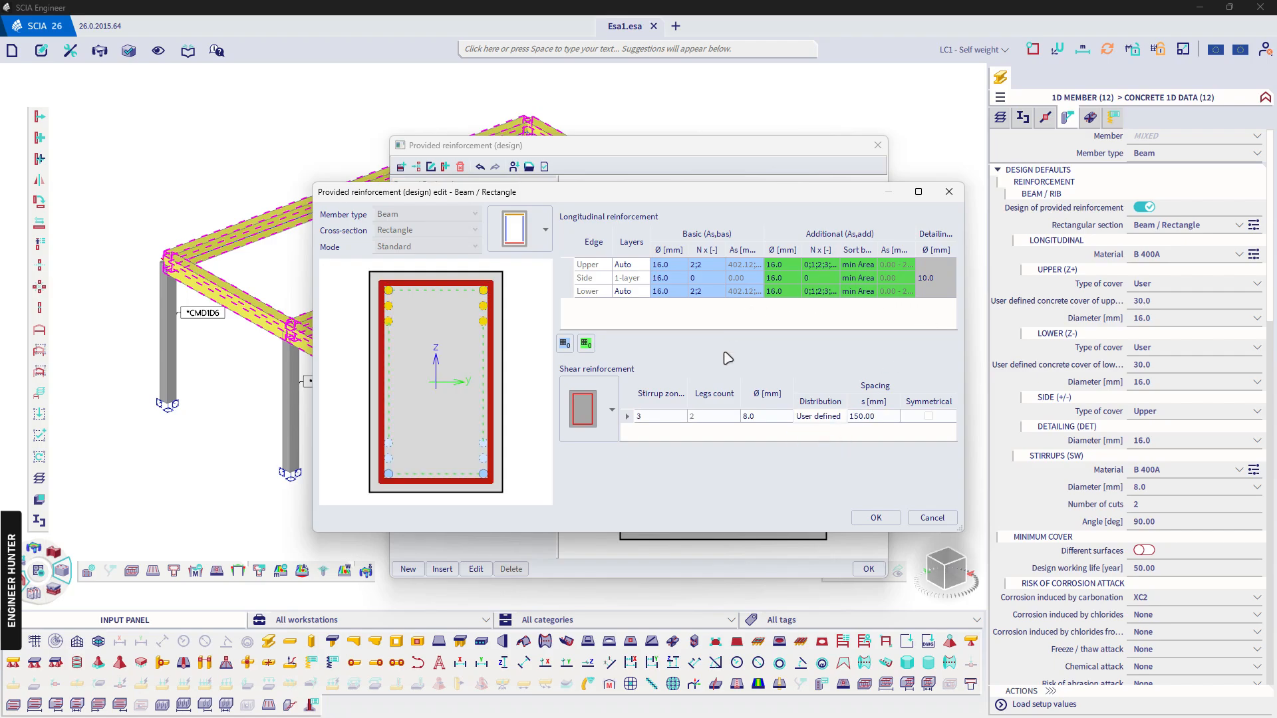
pyautogui.click(873, 518)
pyautogui.click(869, 568)
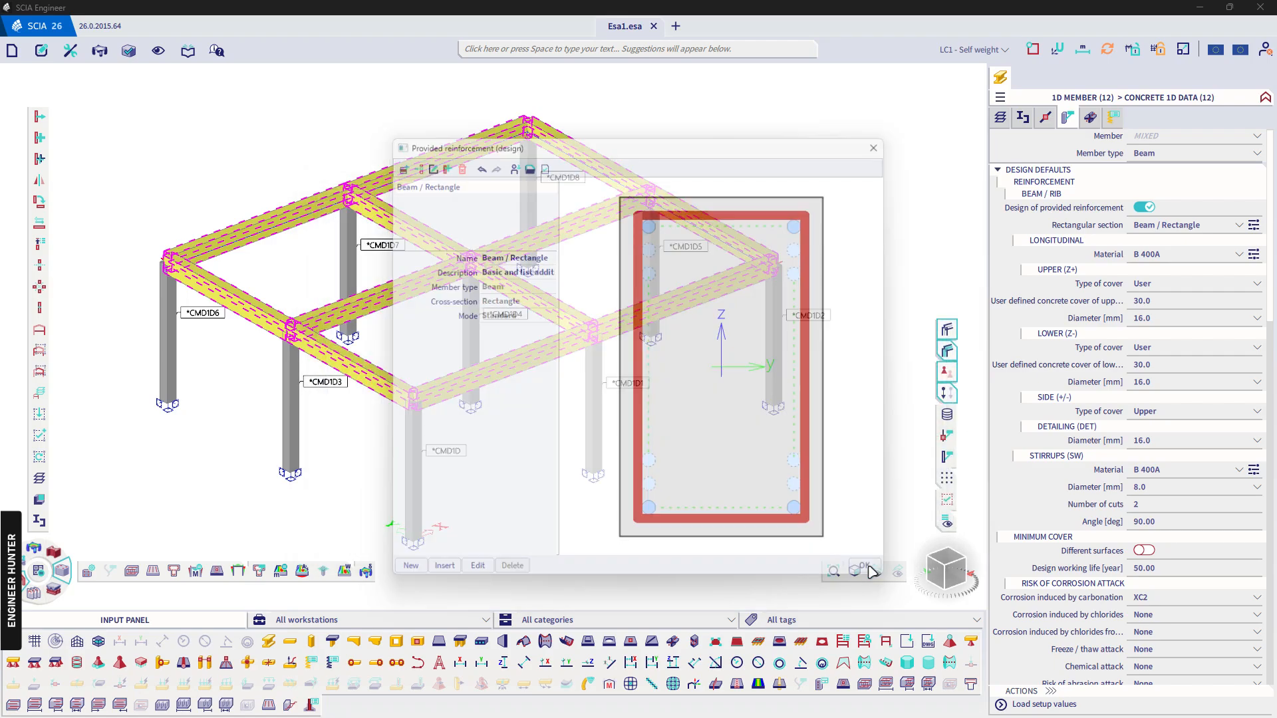
# Enable shear force reduction and moment reduction above supports in the selected beams' concrete 1D data
pyautogui.moveTo(1272, 282); pyautogui.dragTo(1270, 518)
pyautogui.scroll(-3, 1141, 386)
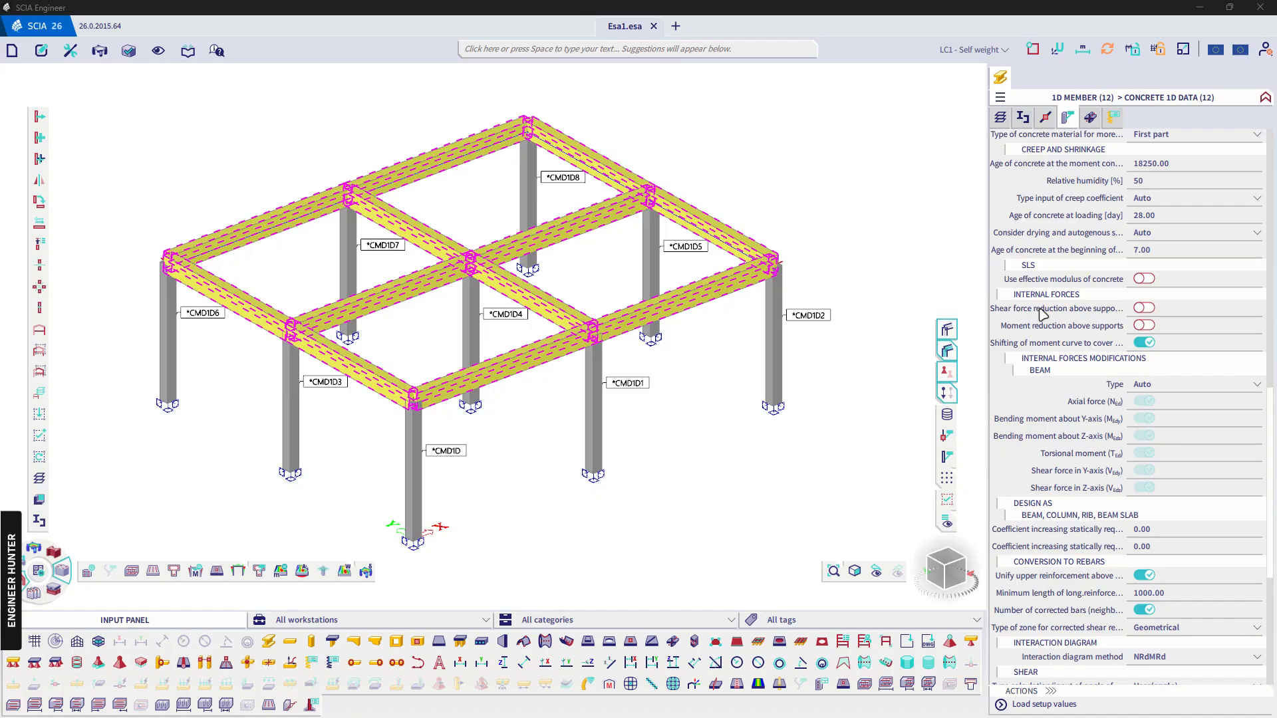
pyautogui.moveTo(690, 419); pyautogui.dragTo(703, 435, button='middle')
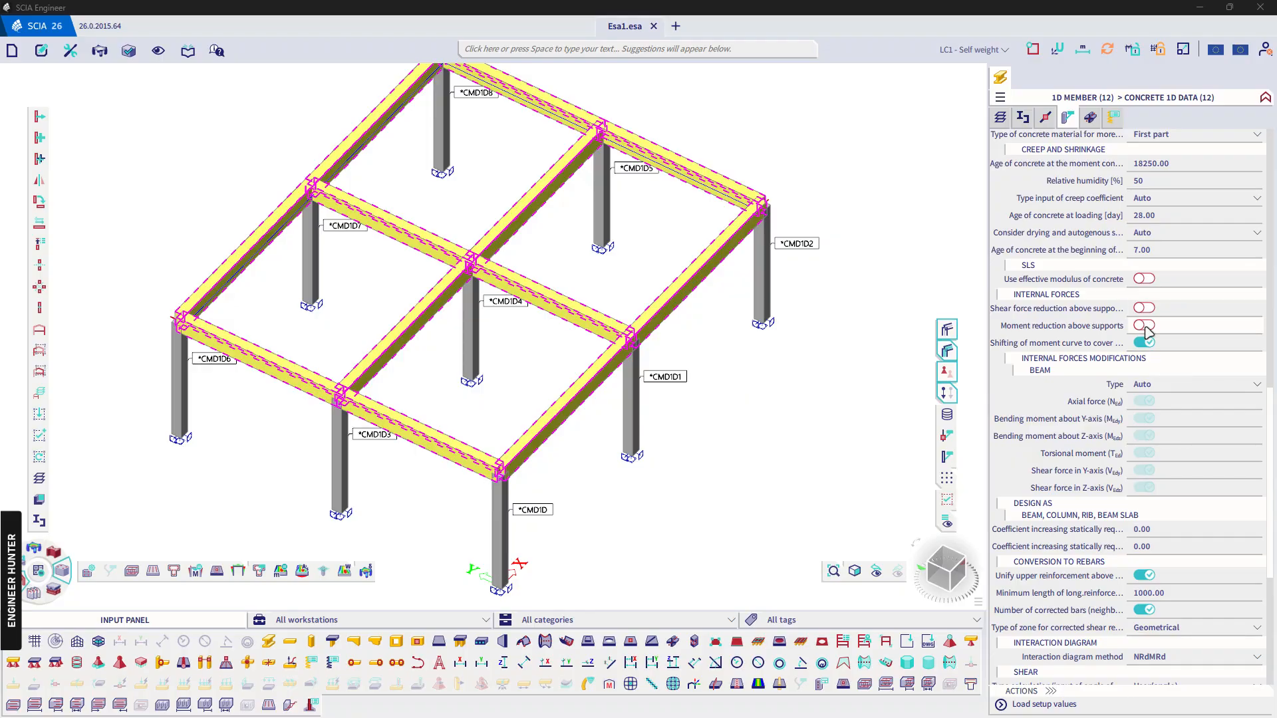
pyautogui.scroll(5, 638, 343)
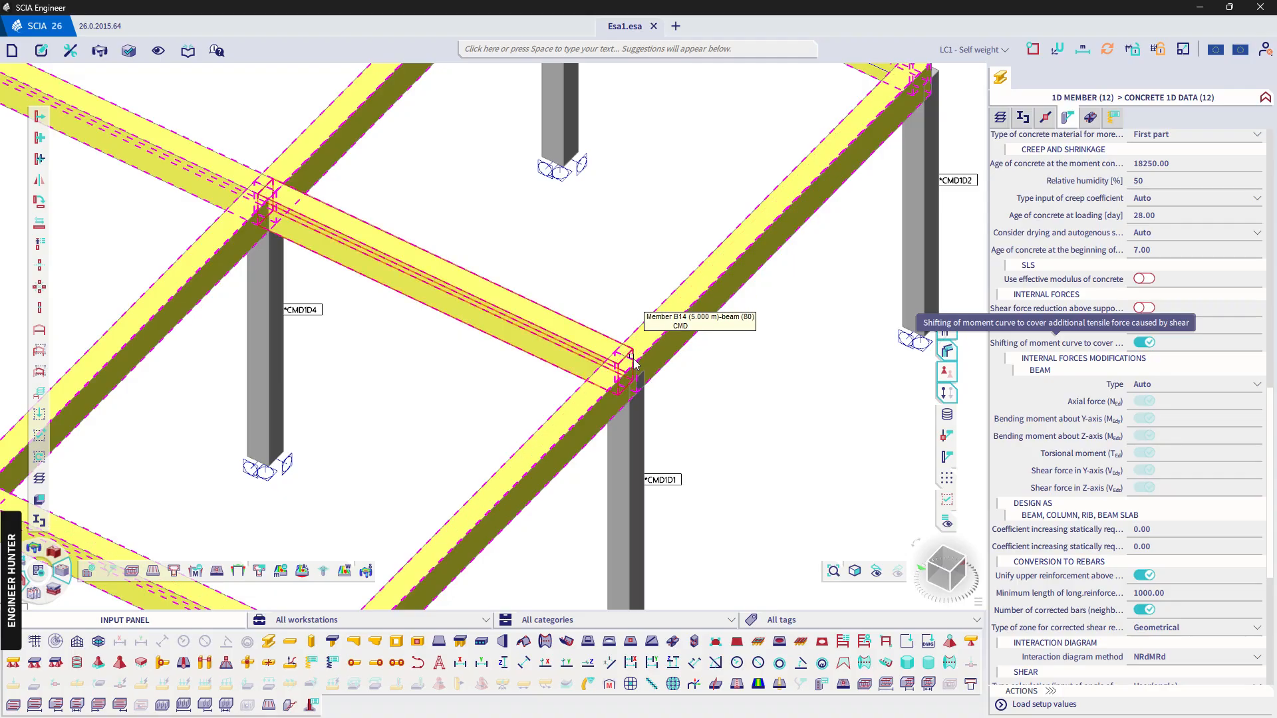
pyautogui.click(946, 330)
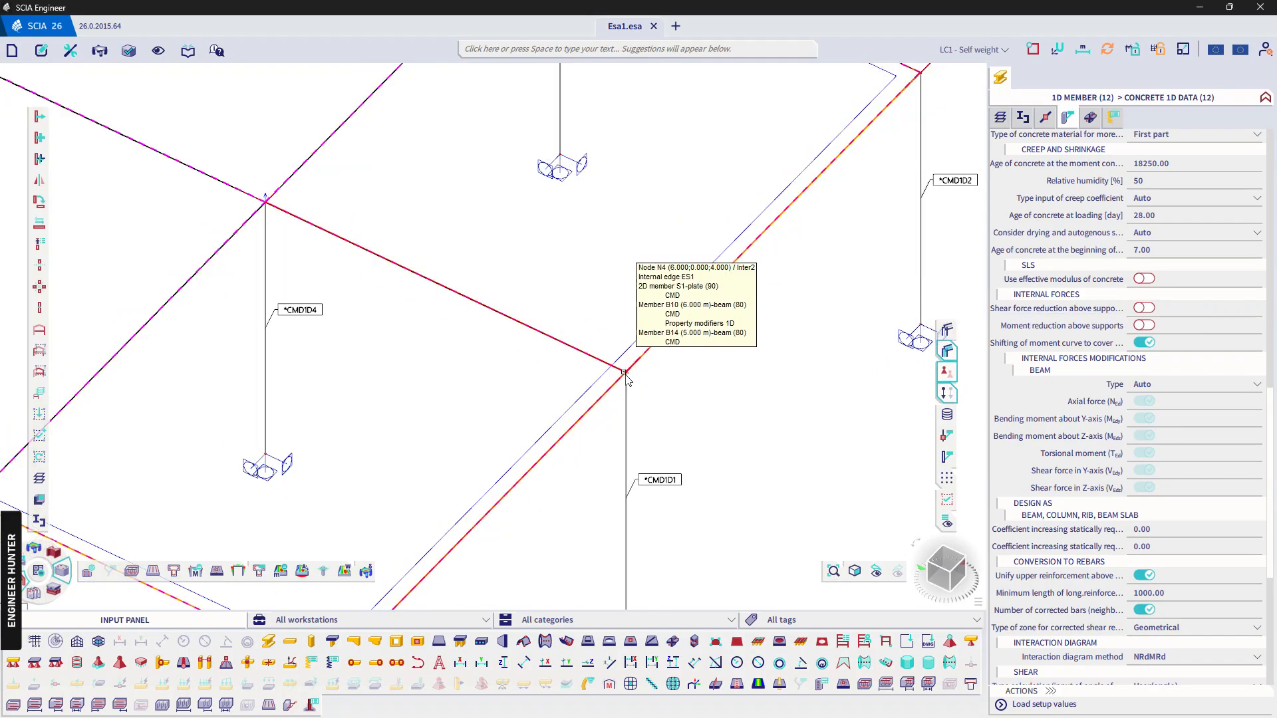
pyautogui.click(950, 331)
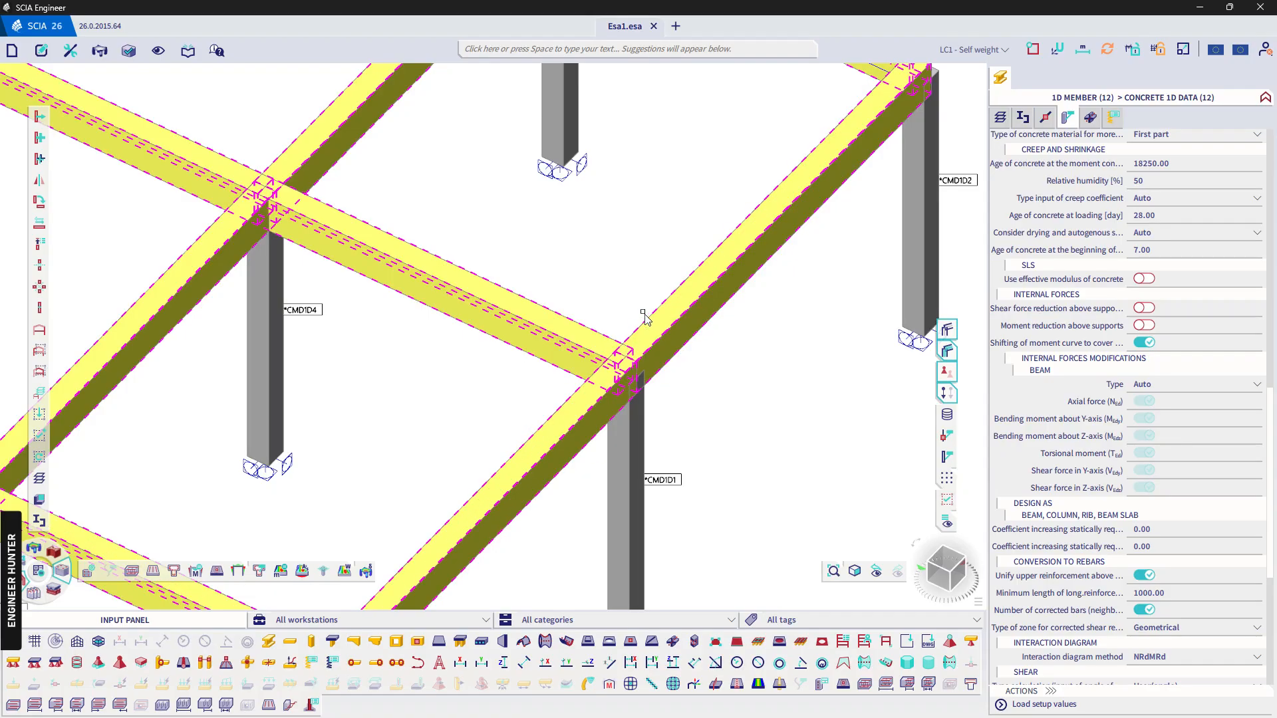
pyautogui.scroll(-2, 612, 361)
pyautogui.click(1143, 308)
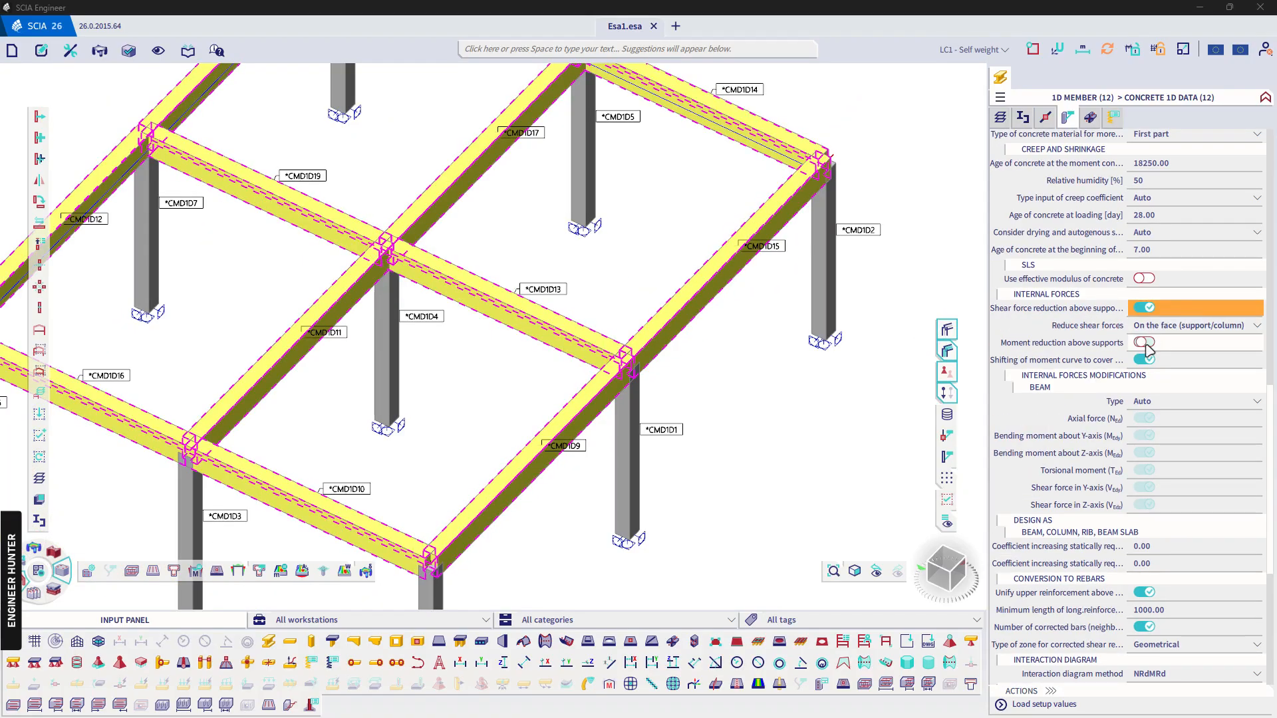
pyautogui.click(1144, 342)
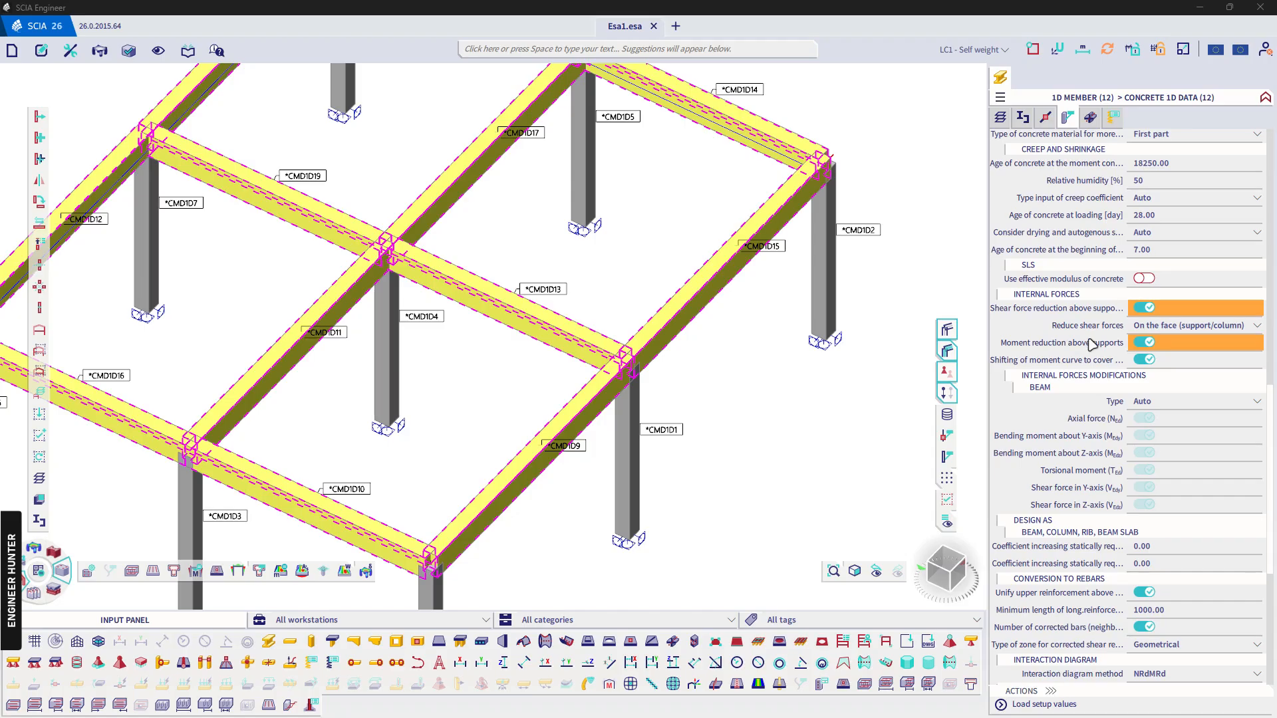
# Set the beams' shear calculation type for the angle of the compression strut to Auto
pyautogui.scroll(-2, 1100, 346)
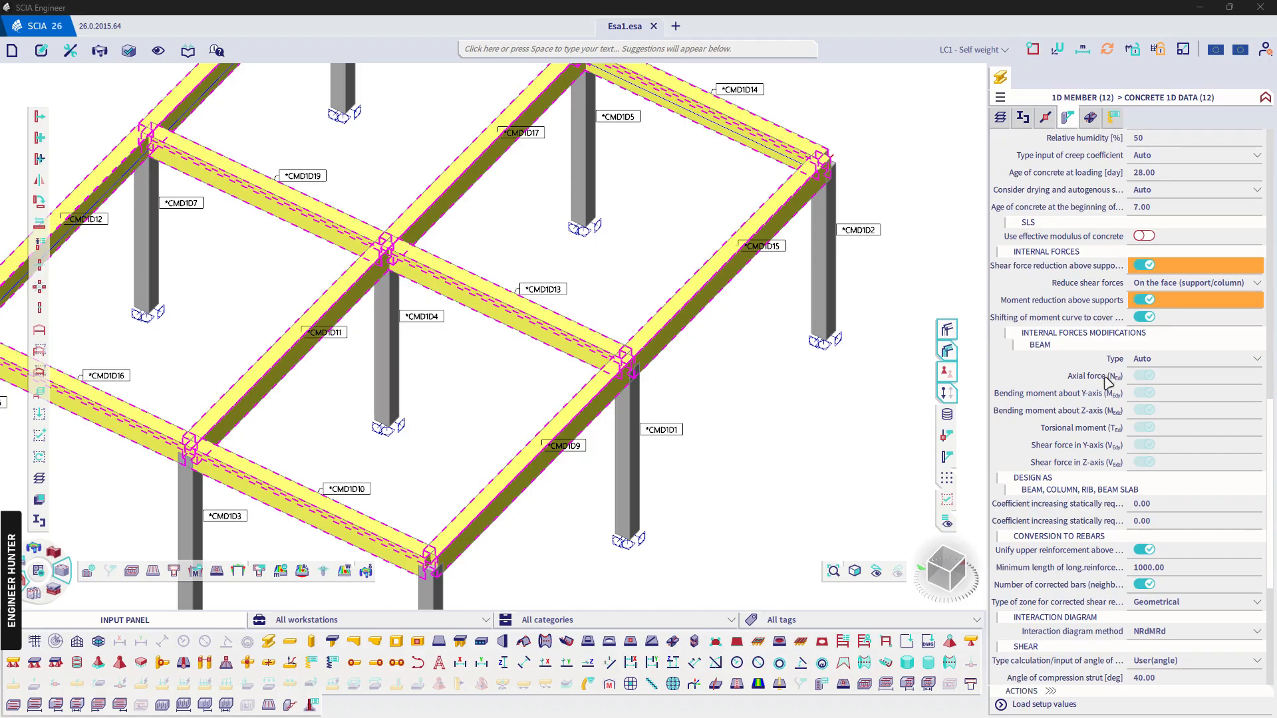
pyautogui.scroll(-5, 1036, 407)
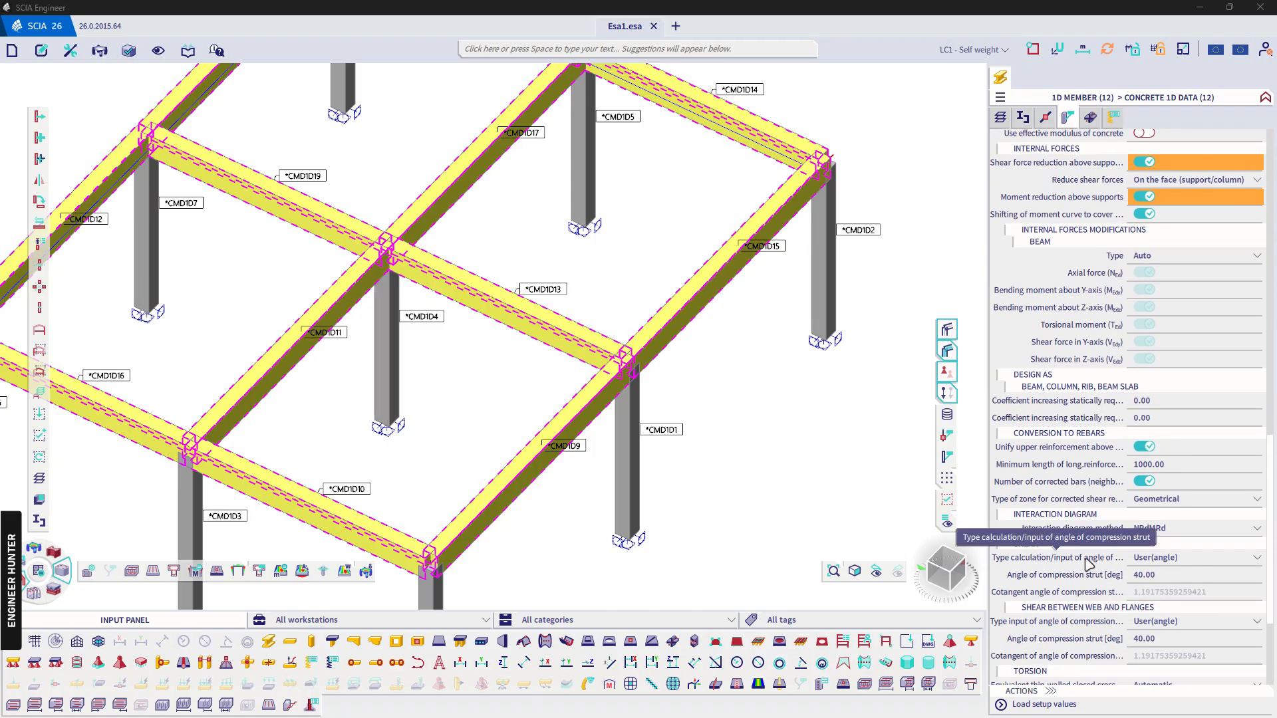
pyautogui.click(1168, 555)
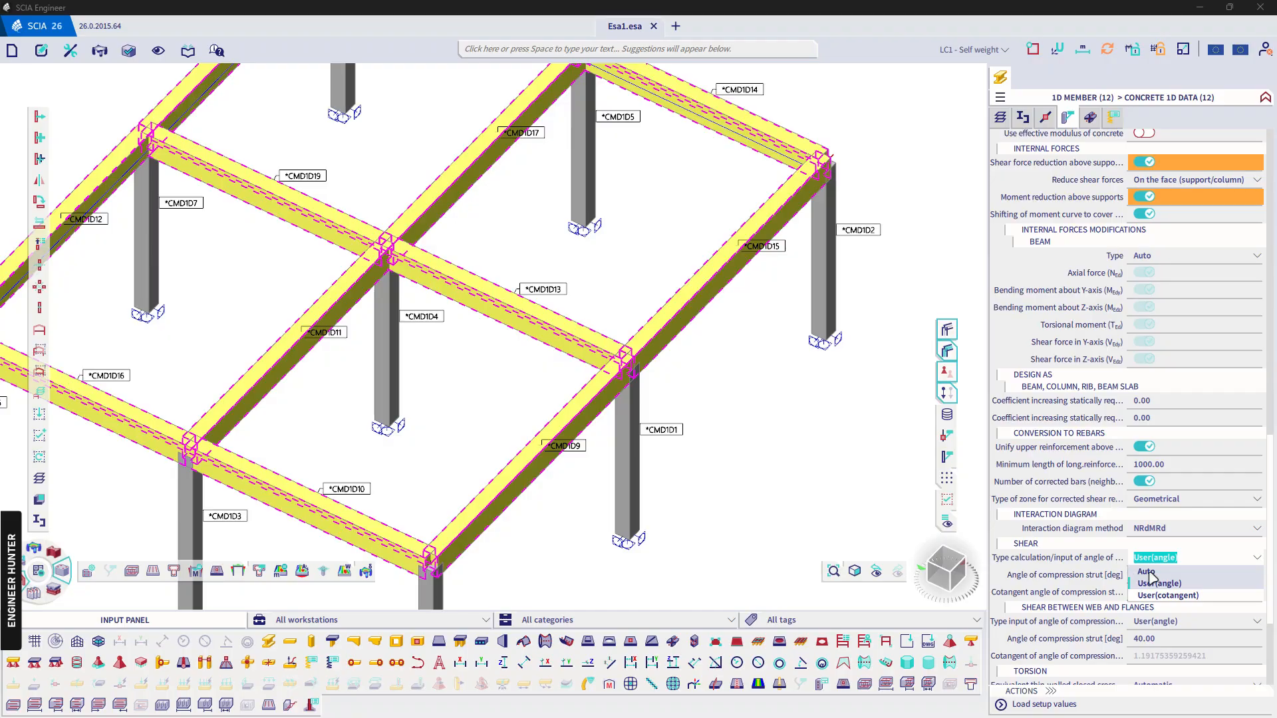
pyautogui.click(1160, 571)
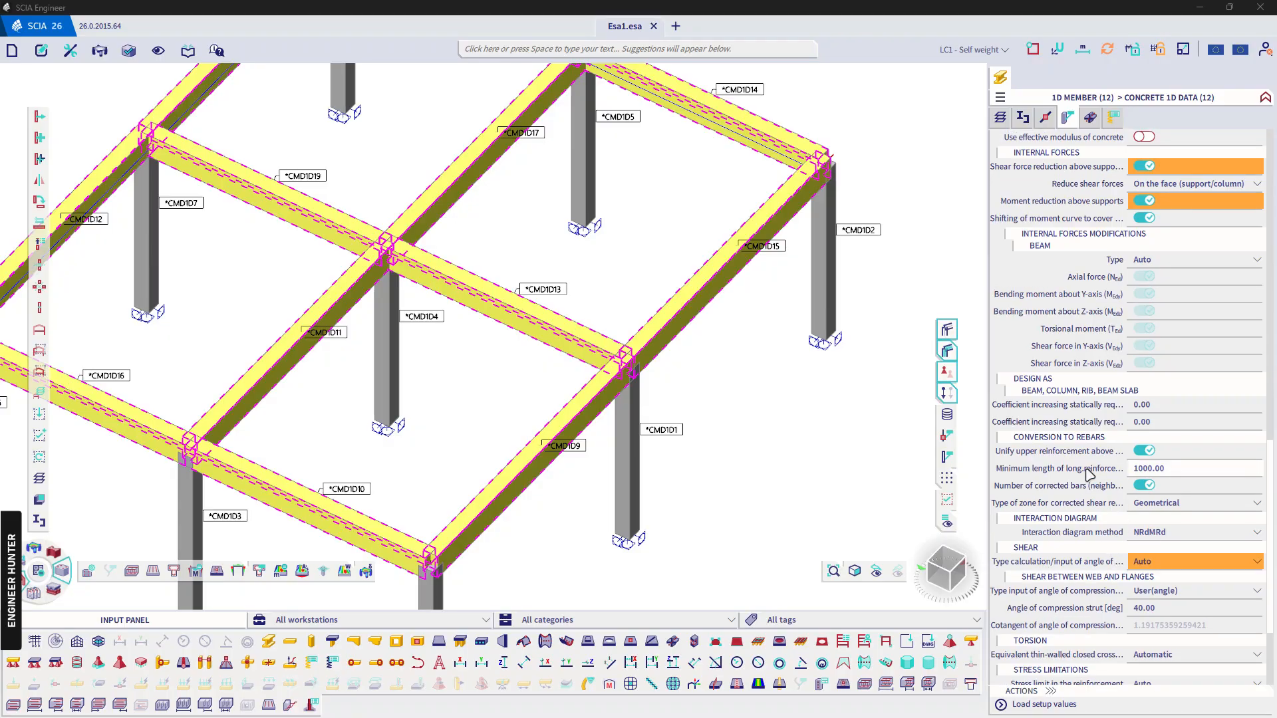
pyautogui.scroll(-8, 1272, 455)
pyautogui.scroll(8, 1267, 439)
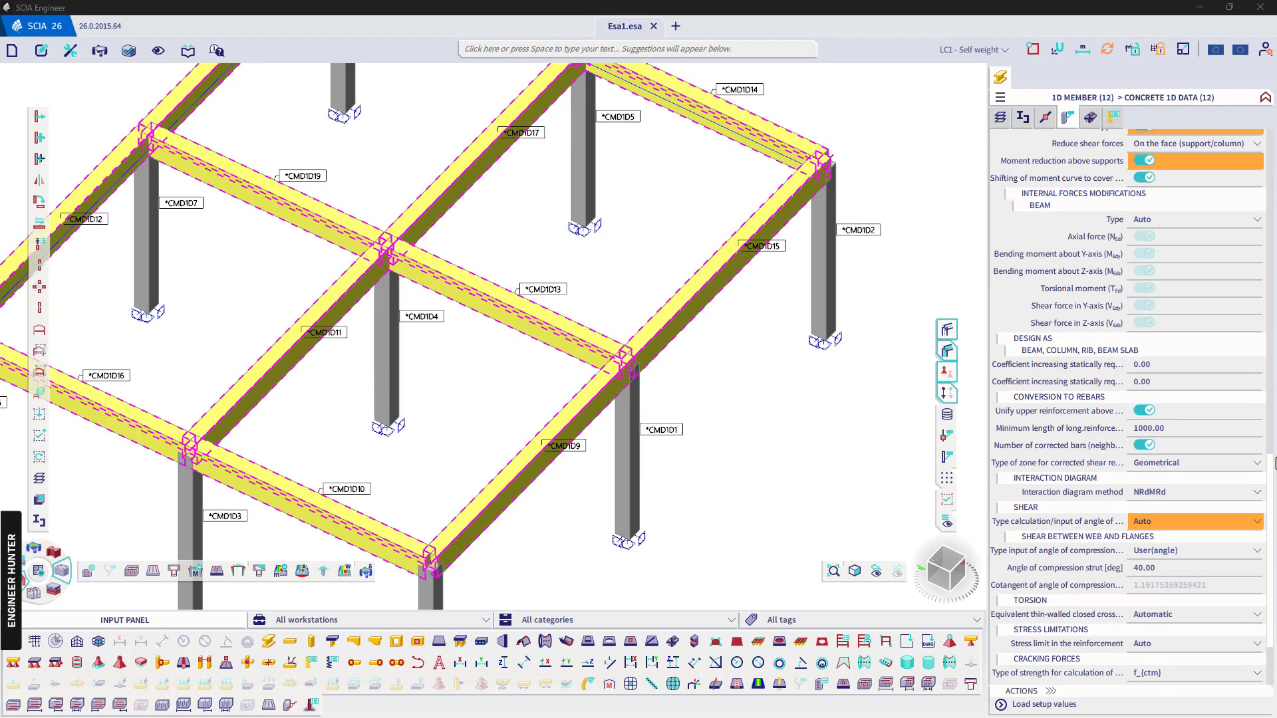
pyautogui.scroll(3, 1090, 288)
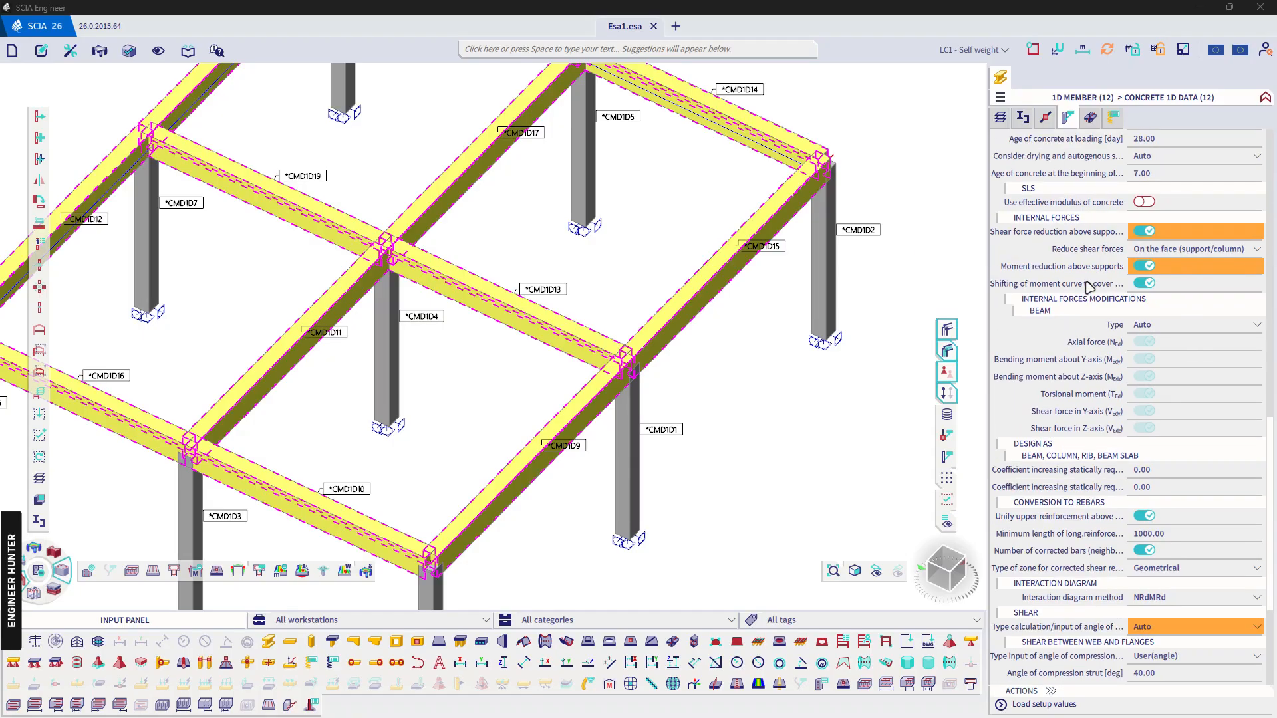
# Try Uniaxial Y-Y for the beams' internal forces modifications, and set the type to User without M_z, torsional moment and V_y
pyautogui.click(1147, 325)
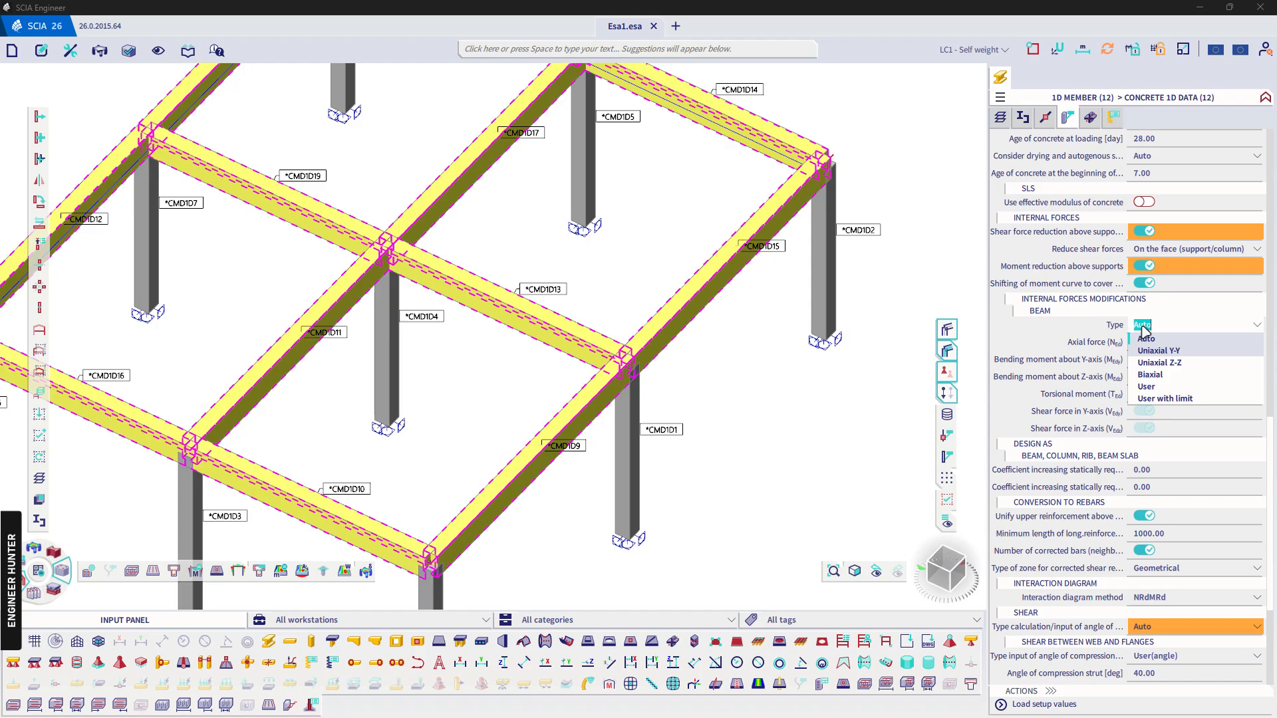
pyautogui.click(1161, 351)
pyautogui.scroll(1, 1097, 359)
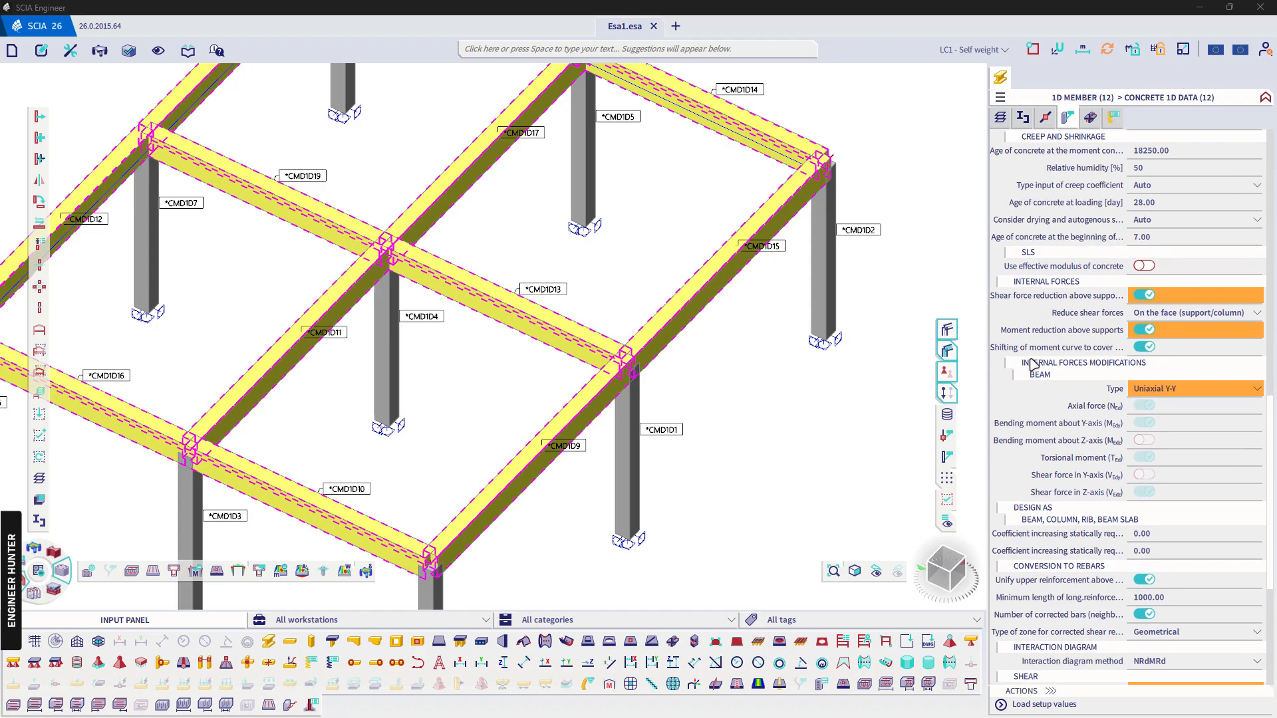
pyautogui.scroll(-2, 761, 439)
pyautogui.click(1168, 391)
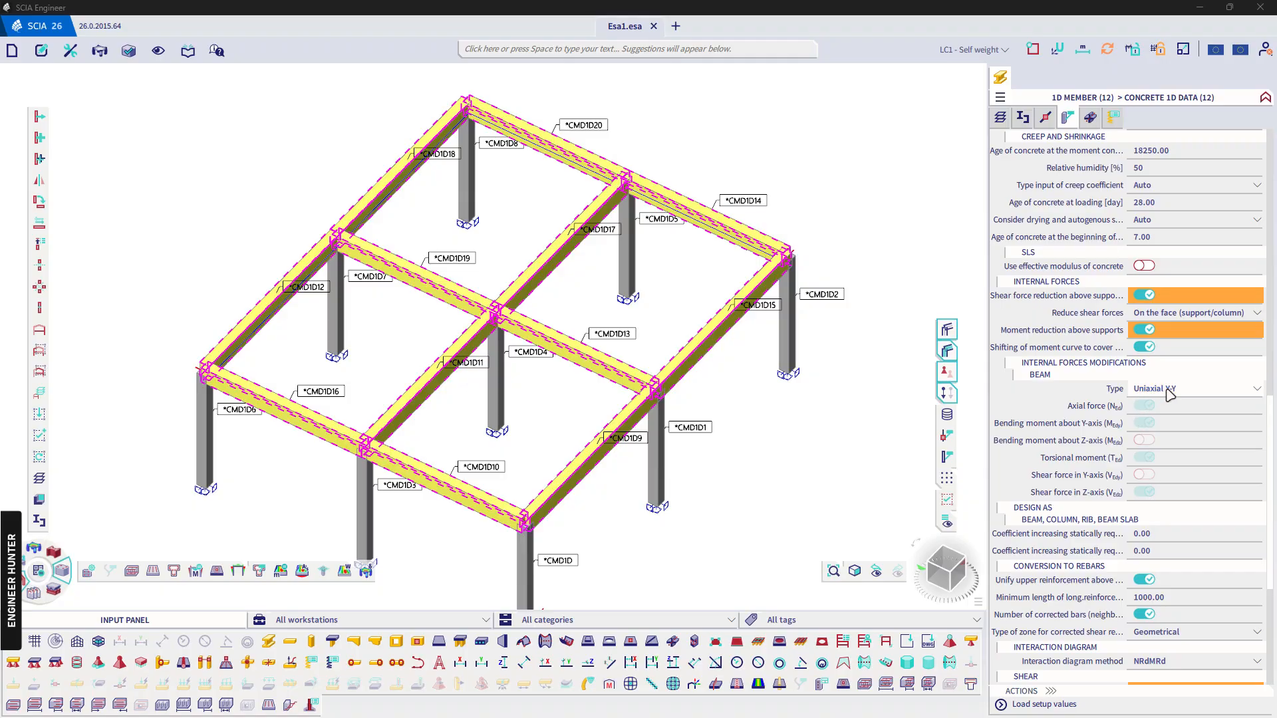
pyautogui.click(1110, 479)
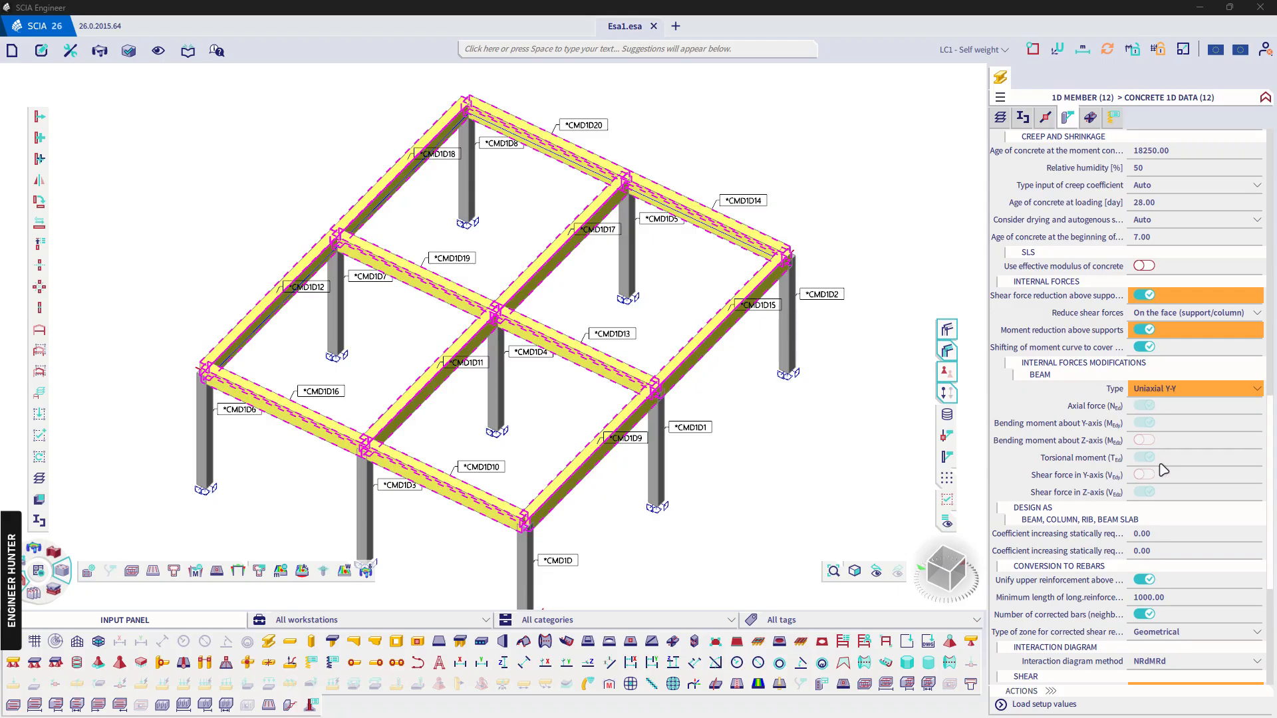
pyautogui.click(1158, 392)
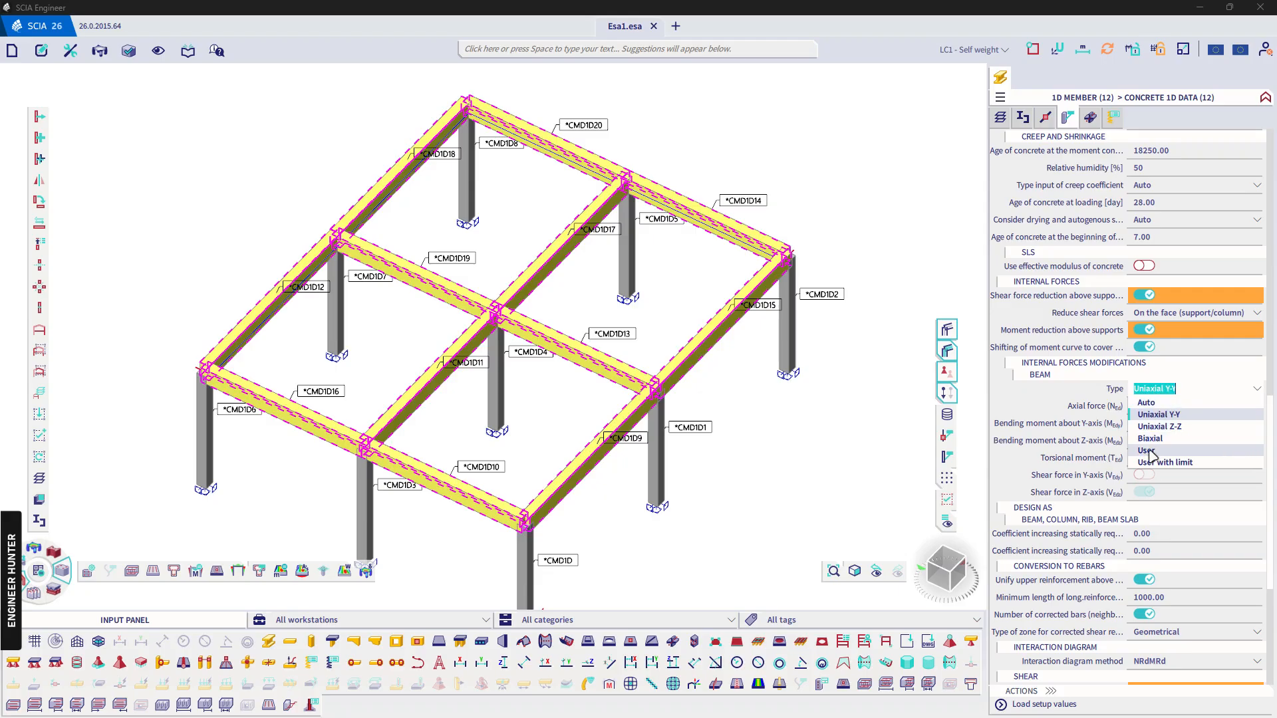
pyautogui.click(1154, 451)
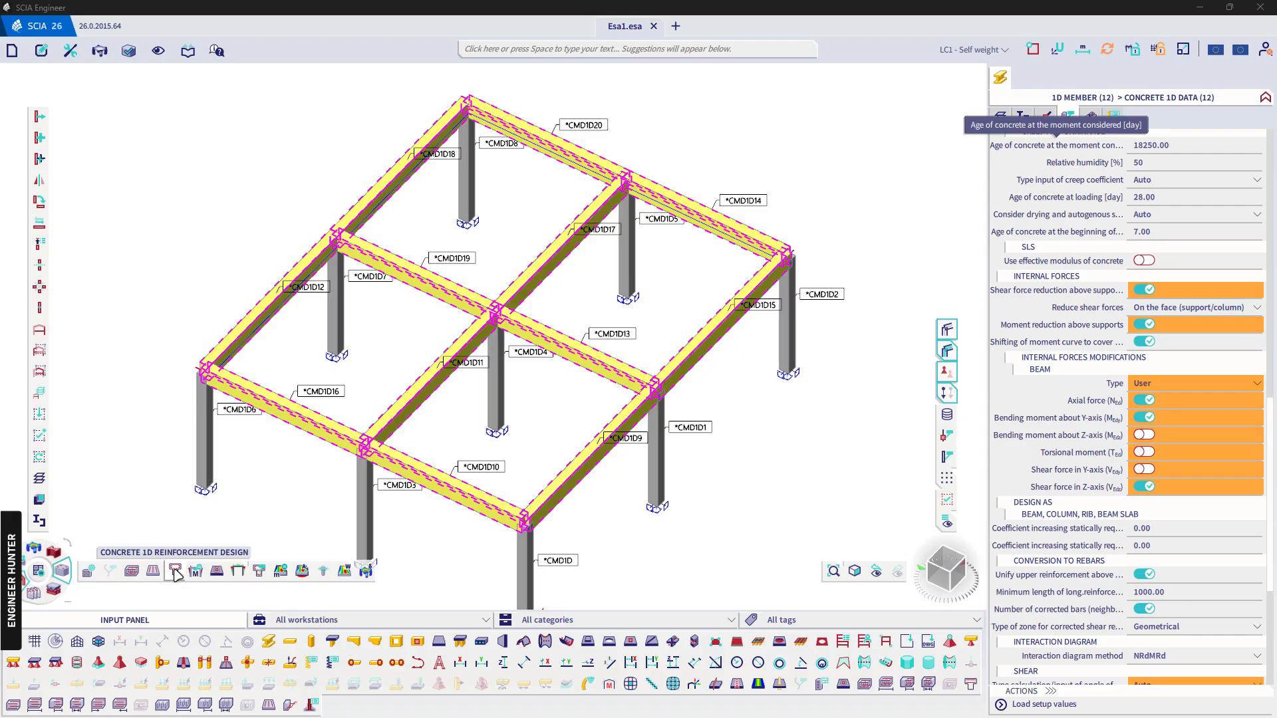
# Run the concrete 1D reinforcement design for the selected beams, showing UC(As,prov) utilization with the member volumes hidden
pyautogui.click(113, 566)
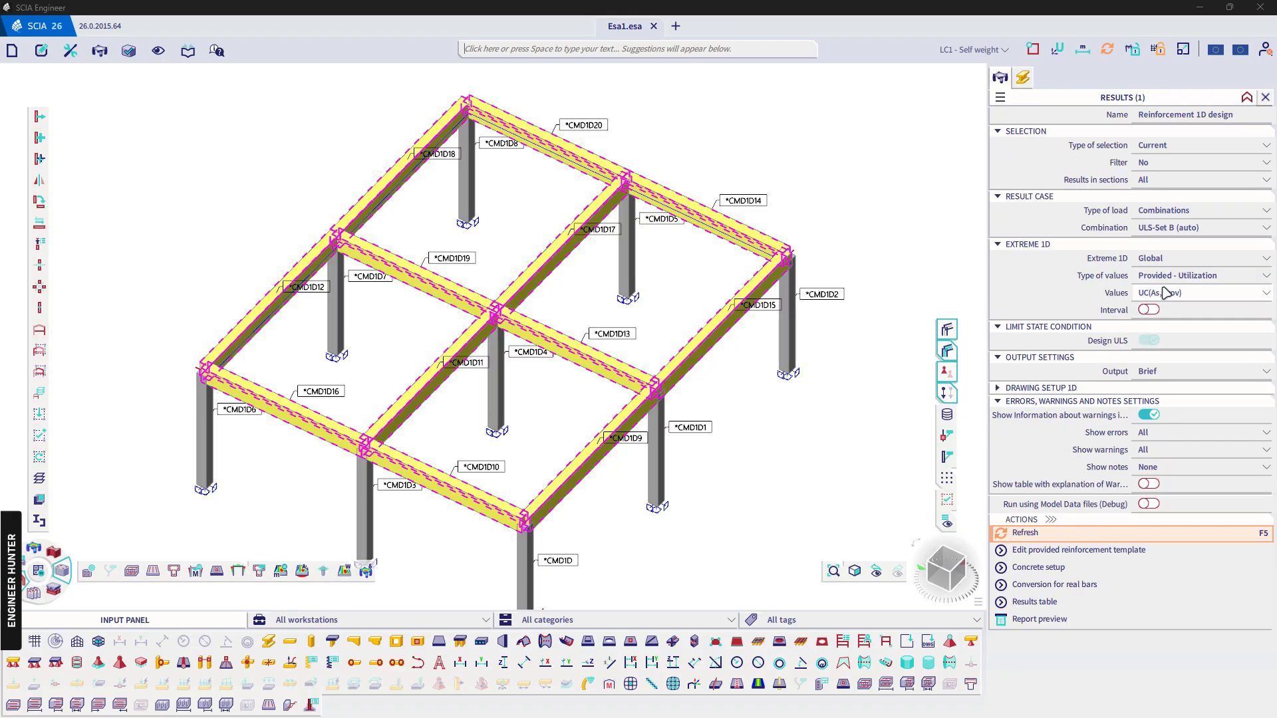
pyautogui.click(951, 566)
pyautogui.click(1040, 537)
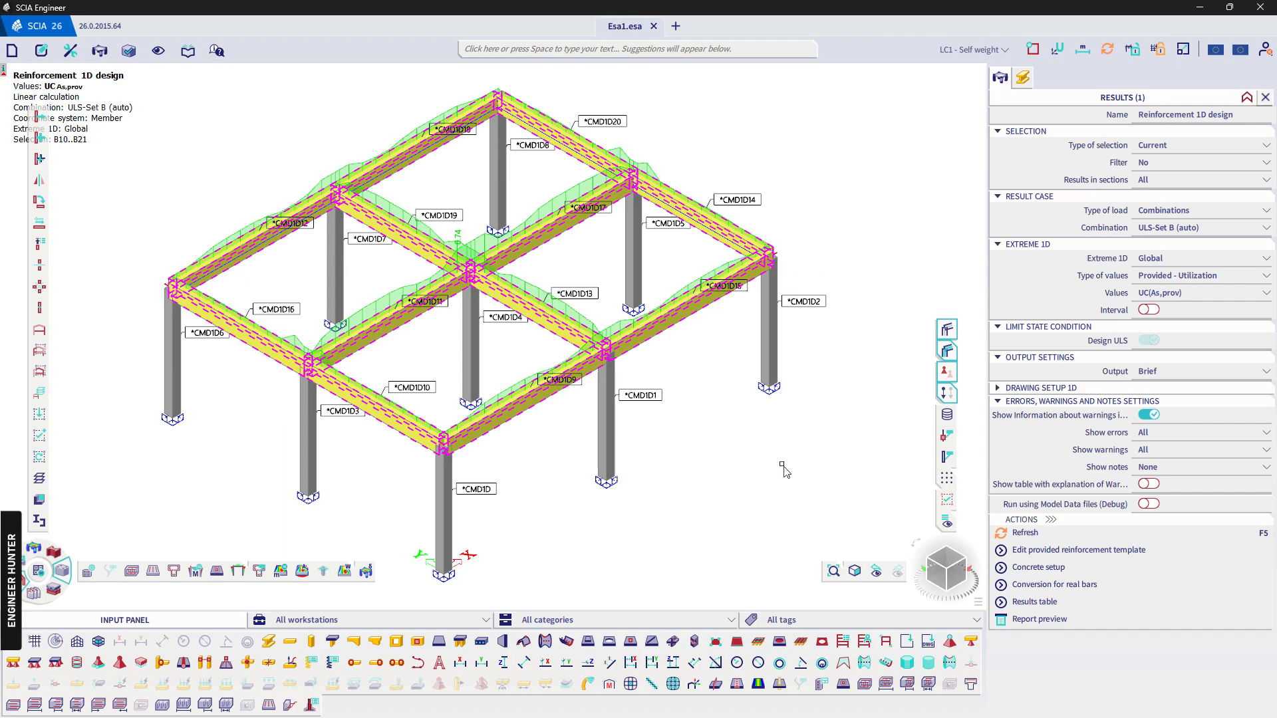
pyautogui.click(947, 329)
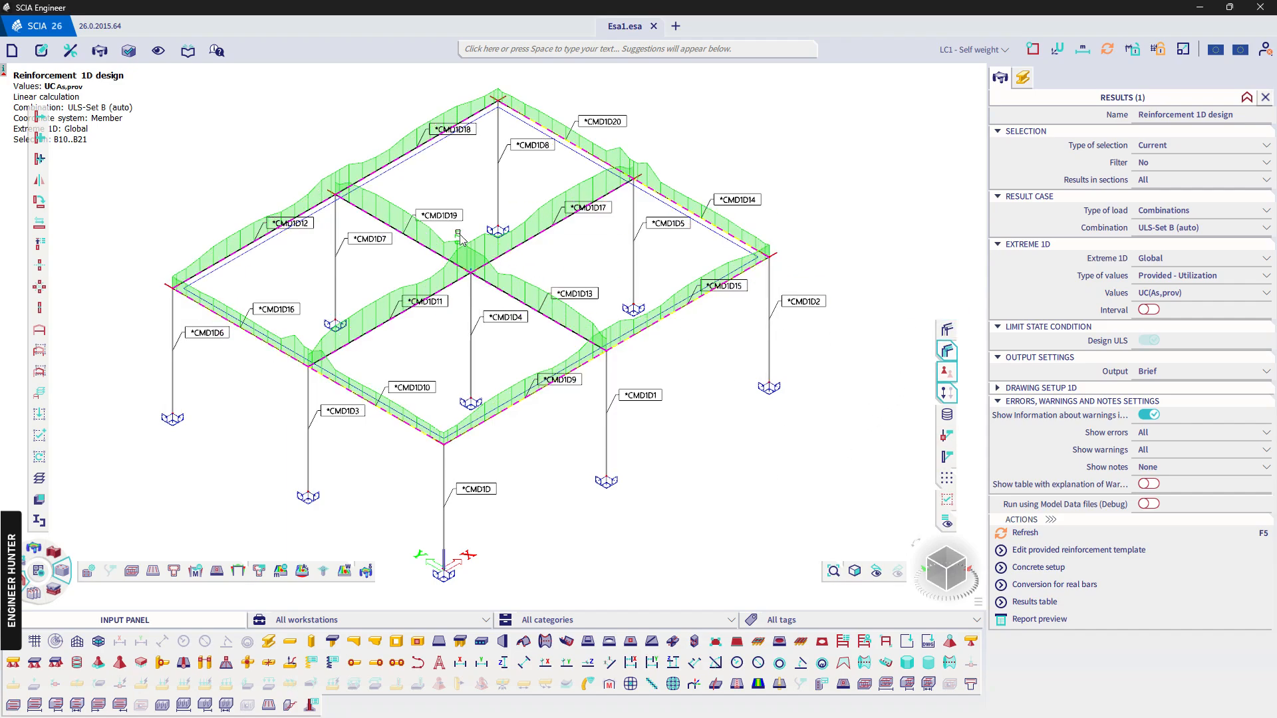
# Display the beams' shear reinforcement utilization UC(Asw,prov) in the 1D reinforcement design results
pyautogui.click(1181, 293)
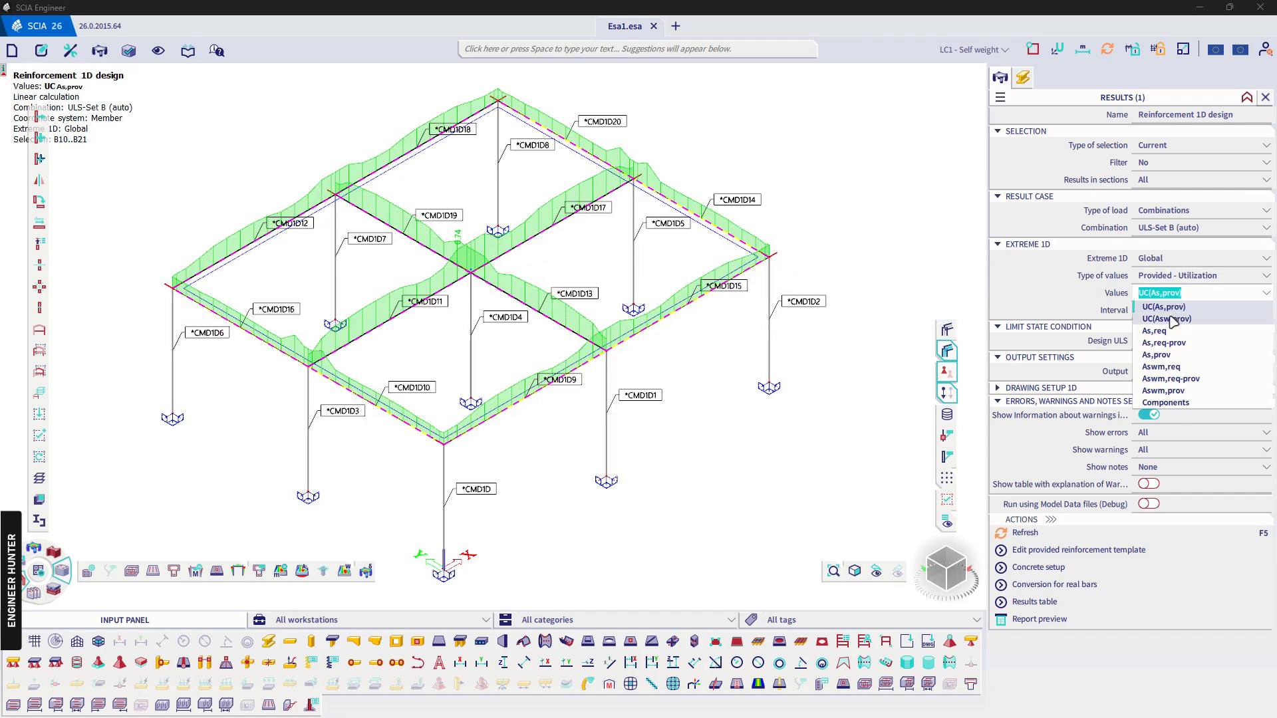
pyautogui.click(1172, 320)
pyautogui.click(1025, 533)
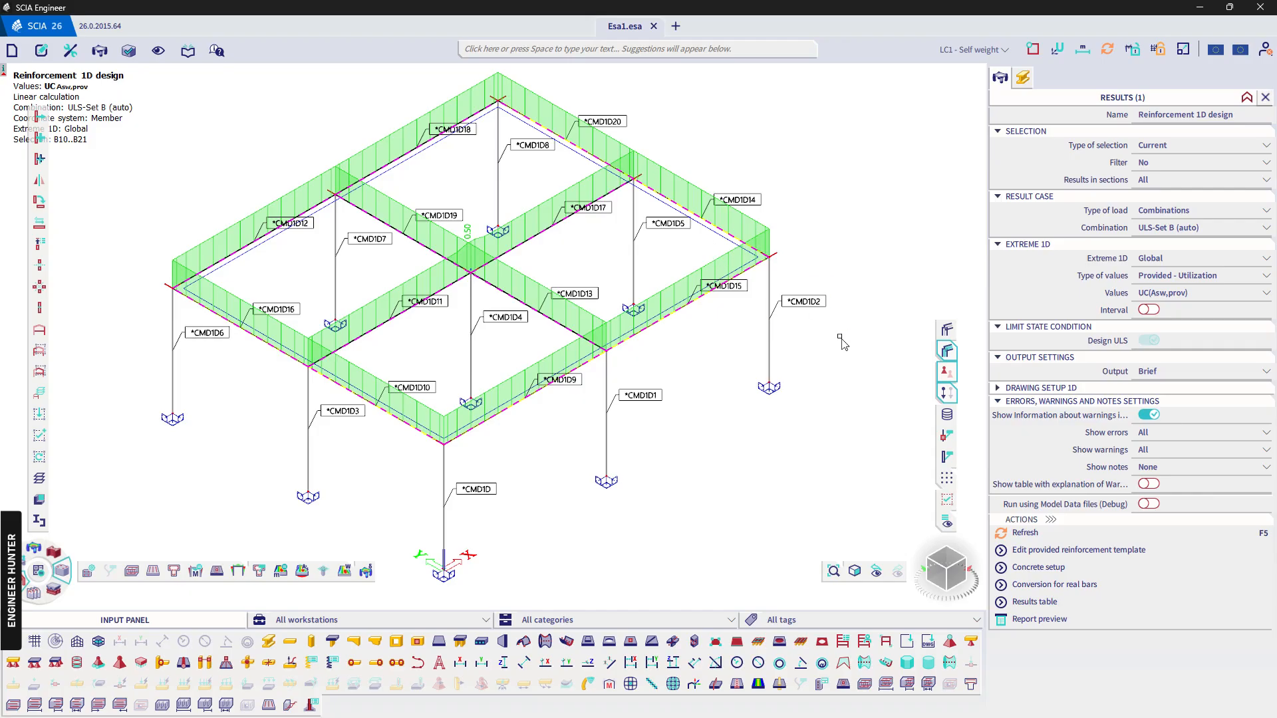
# Display the beams' provided longitudinal reinforcement area As,prov using the Provided type of values
pyautogui.click(1168, 294)
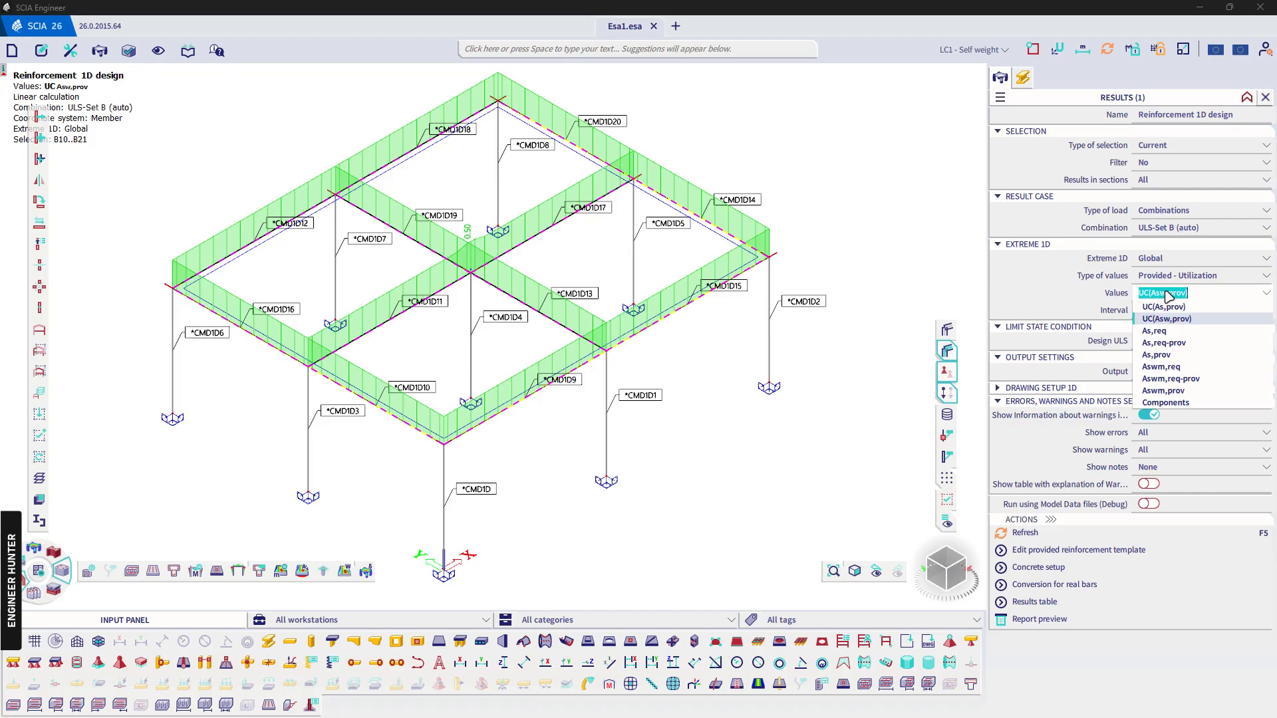
pyautogui.click(1170, 276)
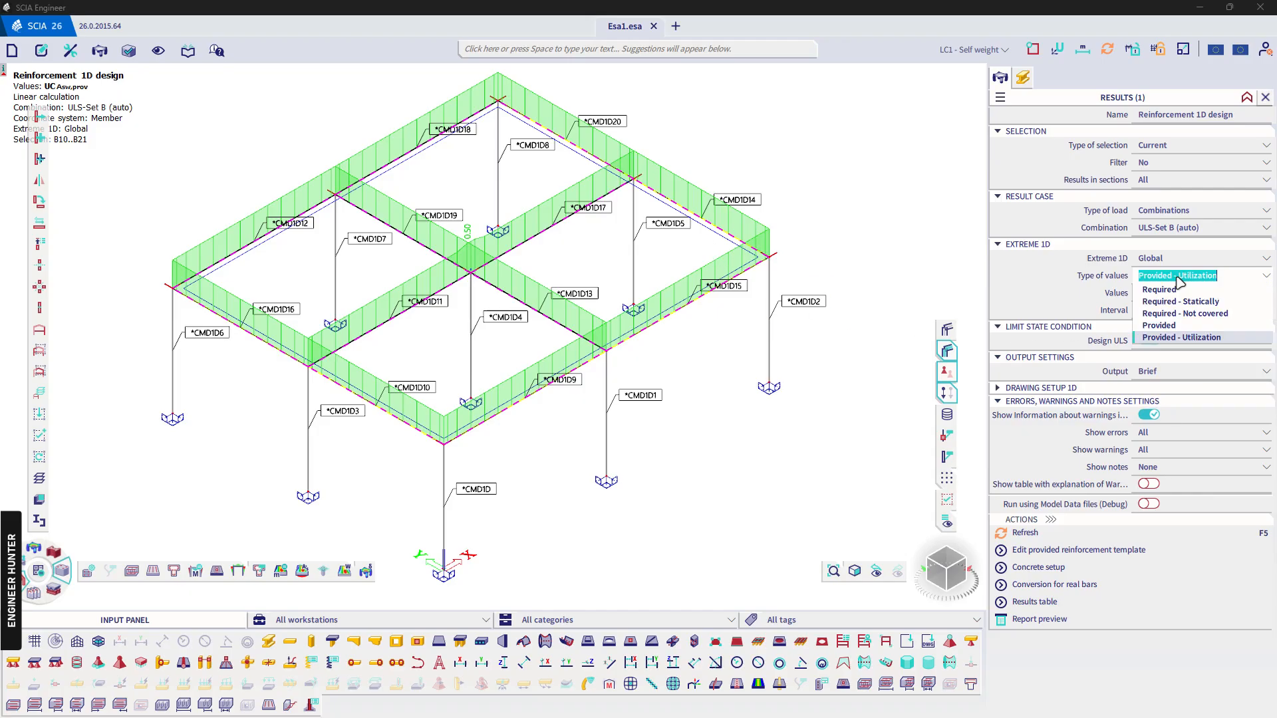
pyautogui.click(1159, 326)
pyautogui.click(1163, 292)
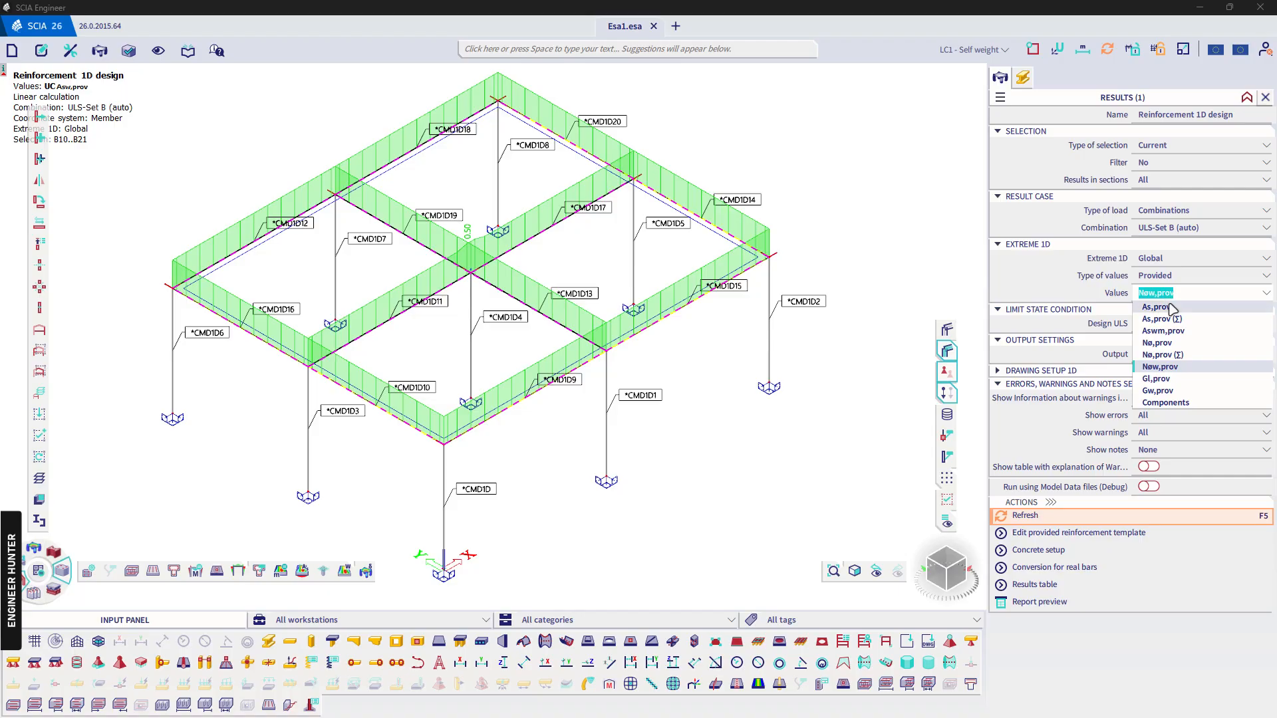
pyautogui.click(1161, 308)
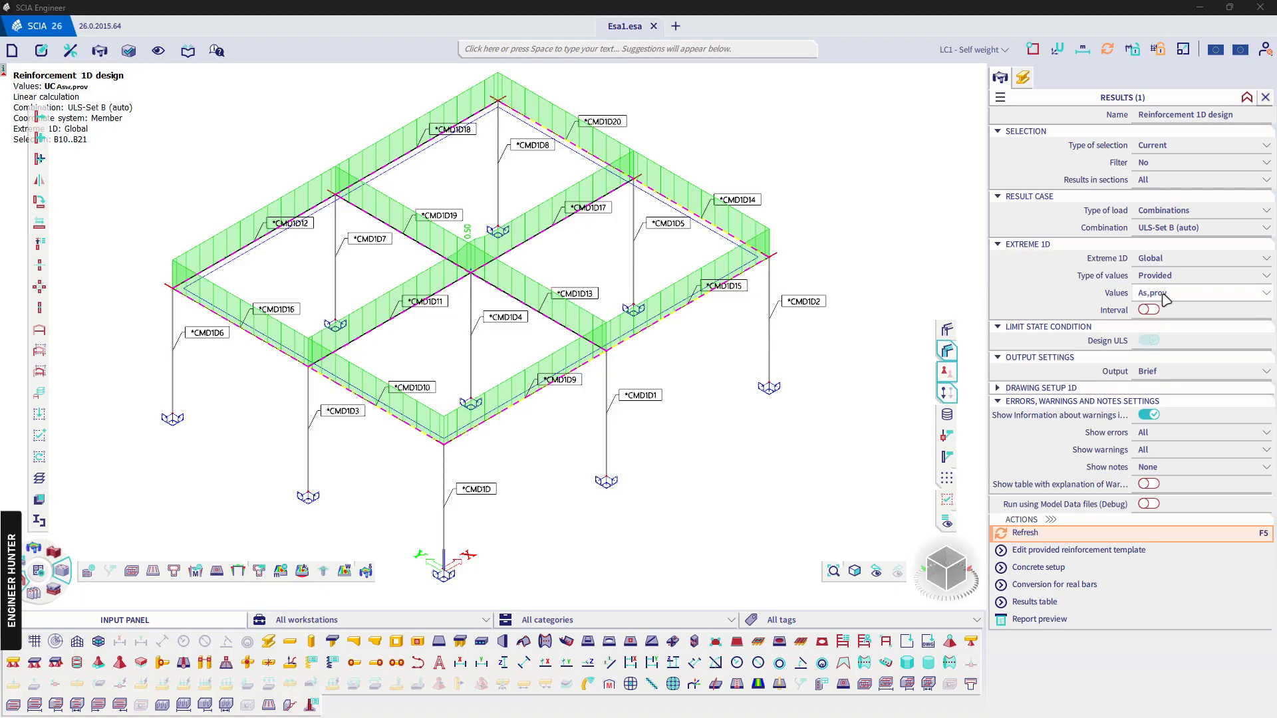
pyautogui.click(1094, 533)
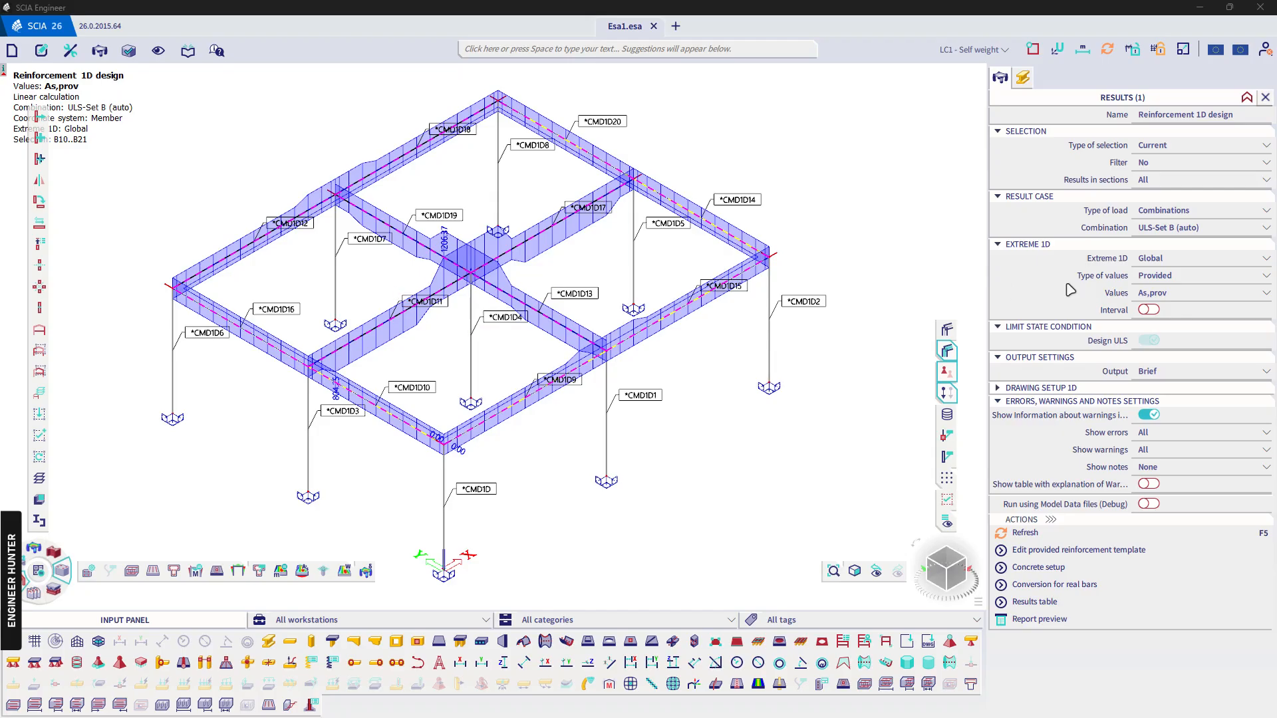
# Display the beams' provided longitudinal bars Nø,prov in the 1D reinforcement design results and inspect the bar labels
pyautogui.click(1153, 293)
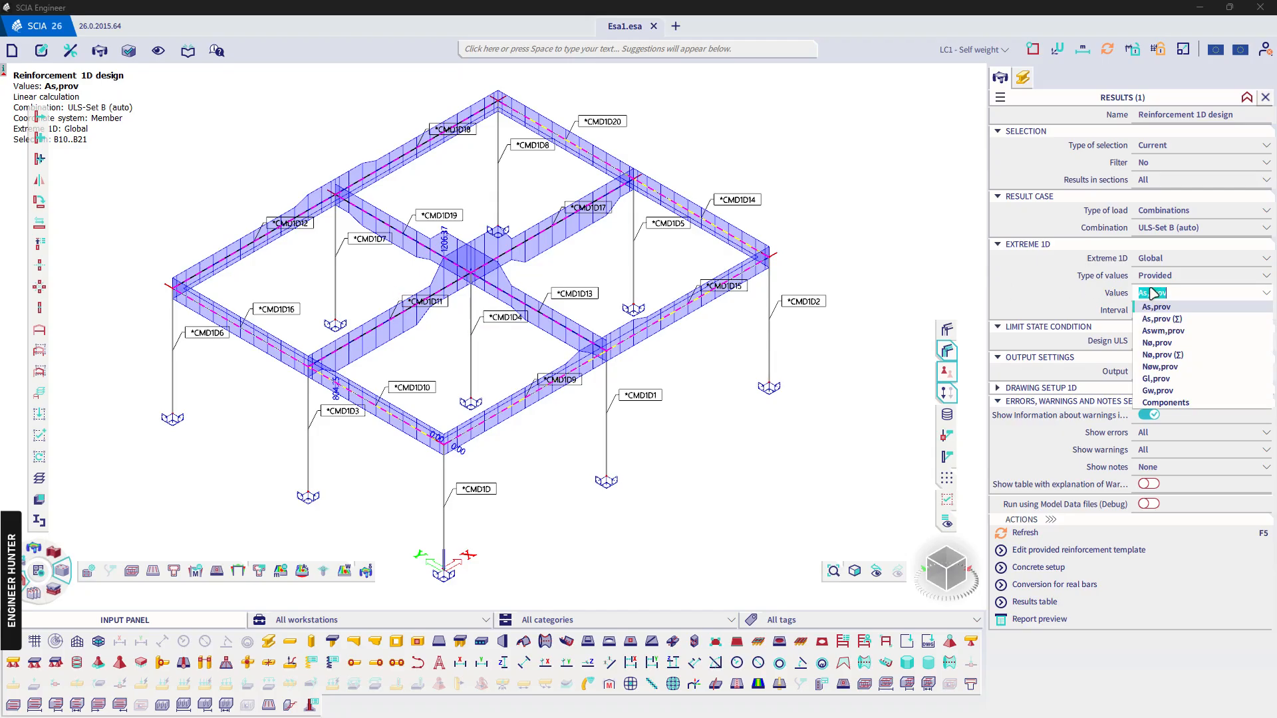
pyautogui.click(1158, 343)
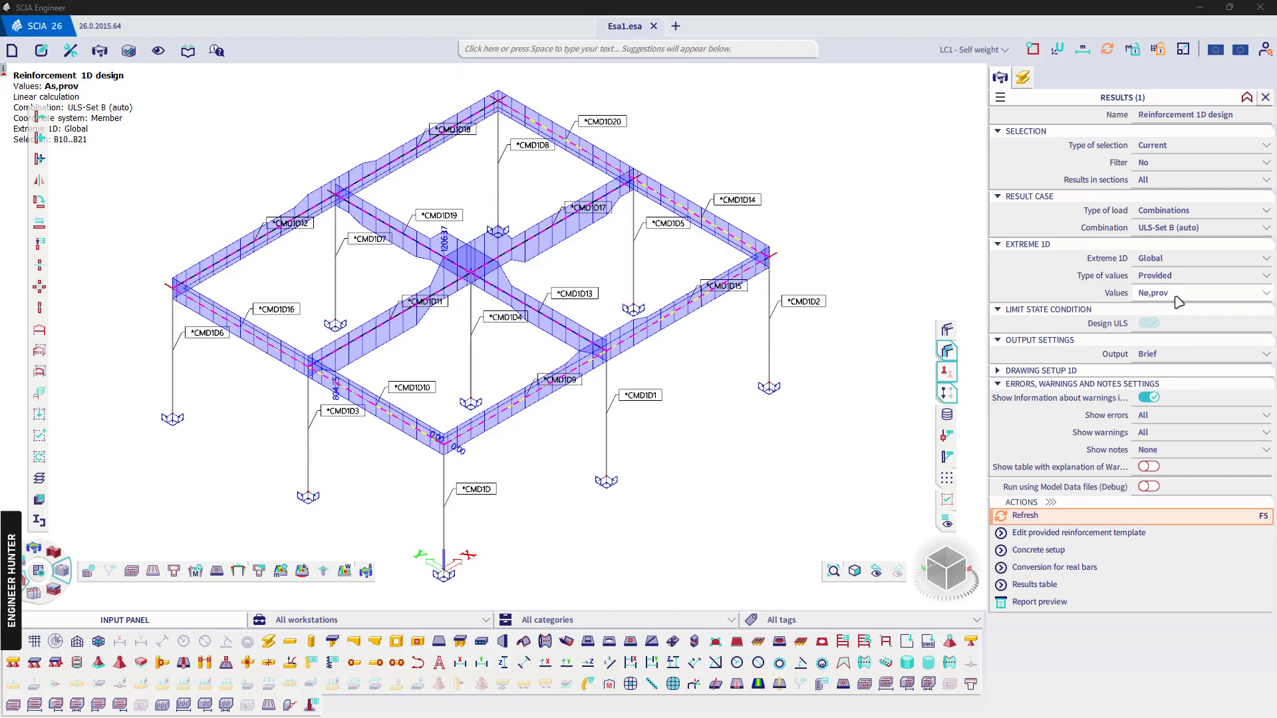
pyautogui.click(1061, 519)
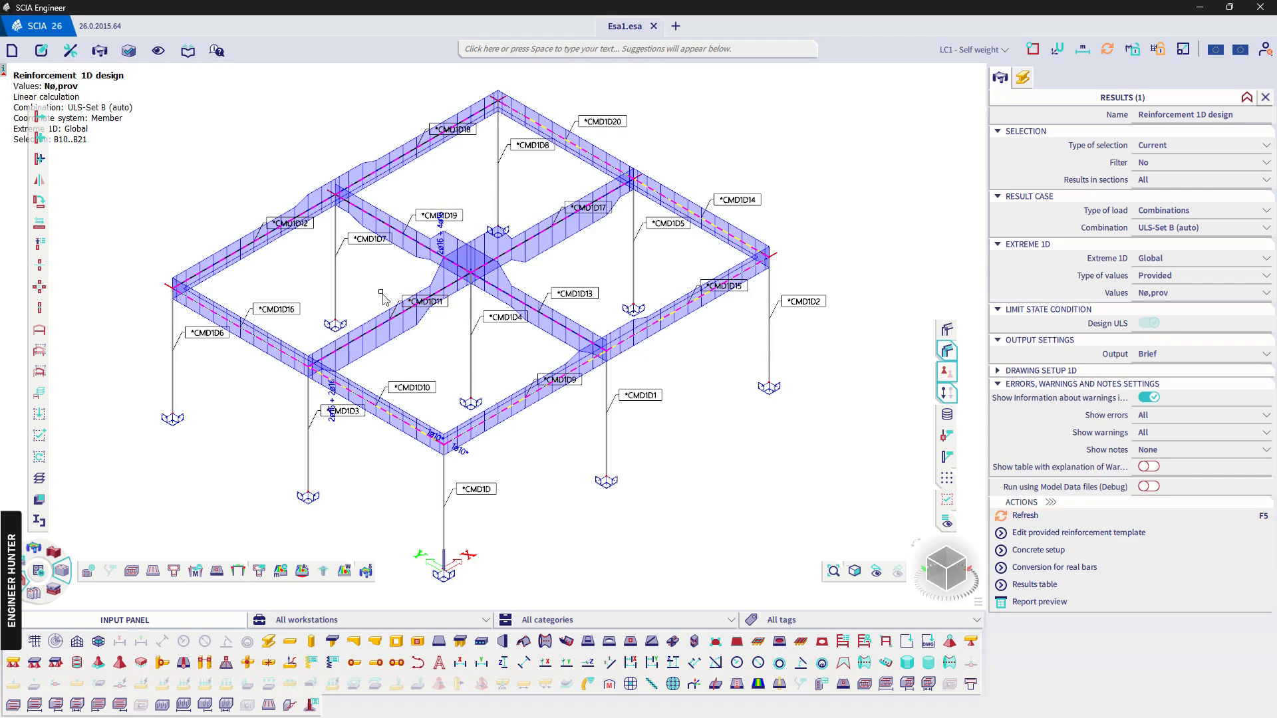
pyautogui.scroll(3, 321, 407)
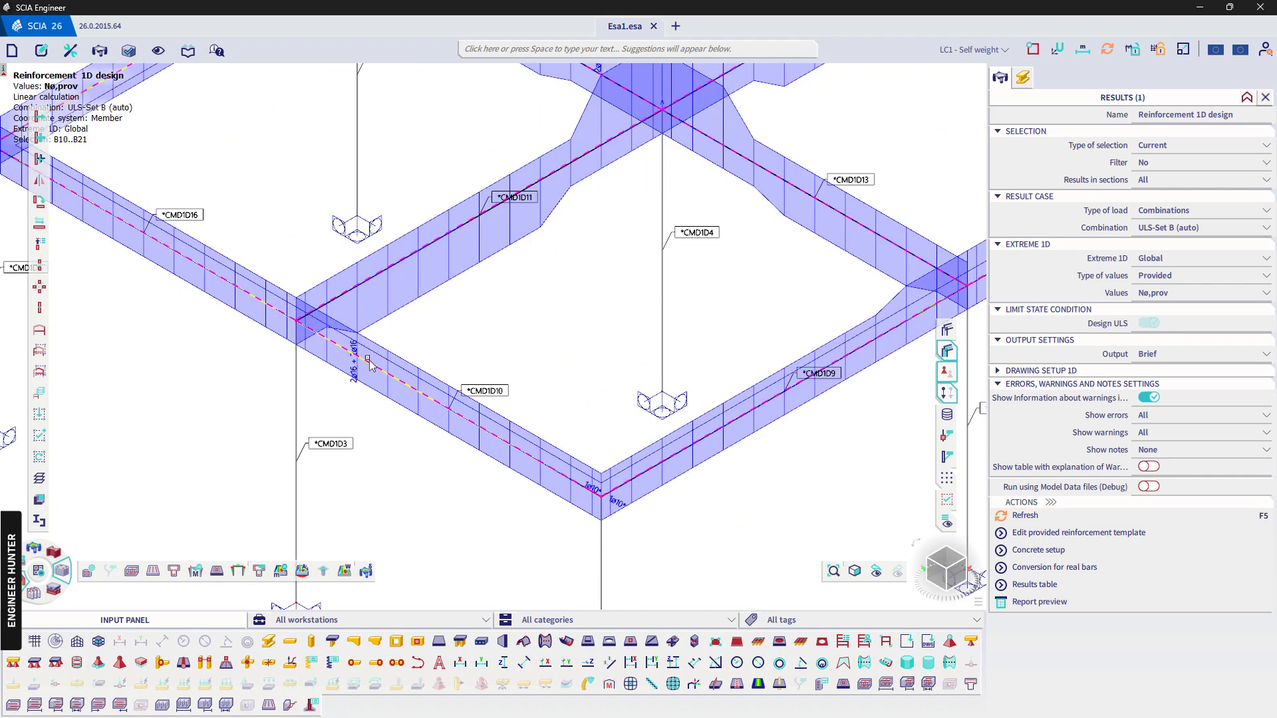
pyautogui.scroll(-2, 341, 370)
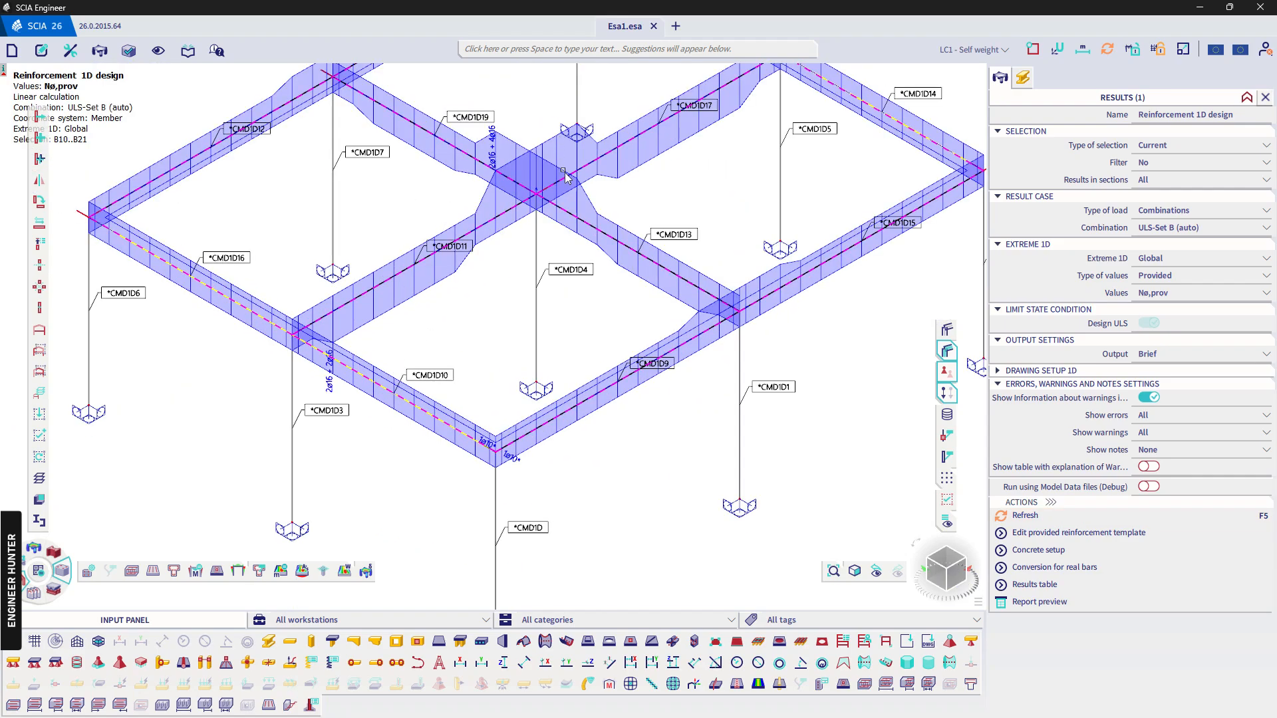
pyautogui.scroll(-5, 564, 174)
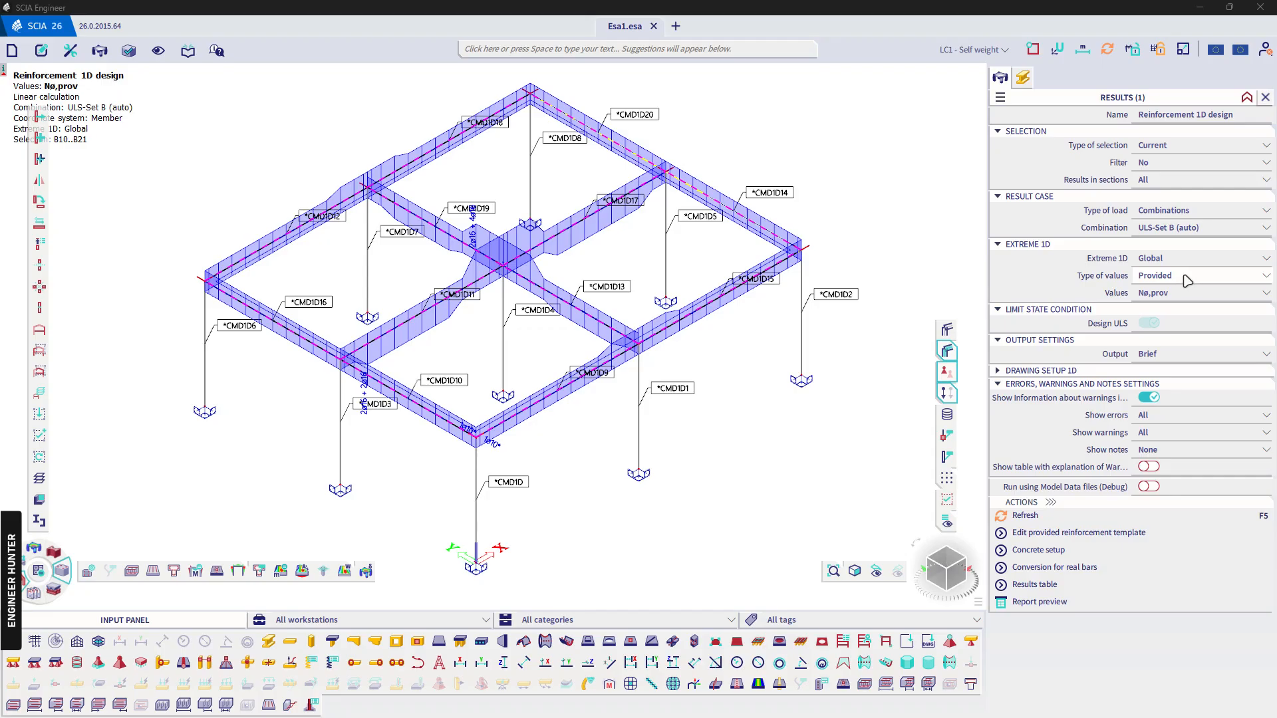
# Display the beams' provided stirrups Nøw,prov in the 1D reinforcement design results and inspect the stirrup label
pyautogui.click(1178, 293)
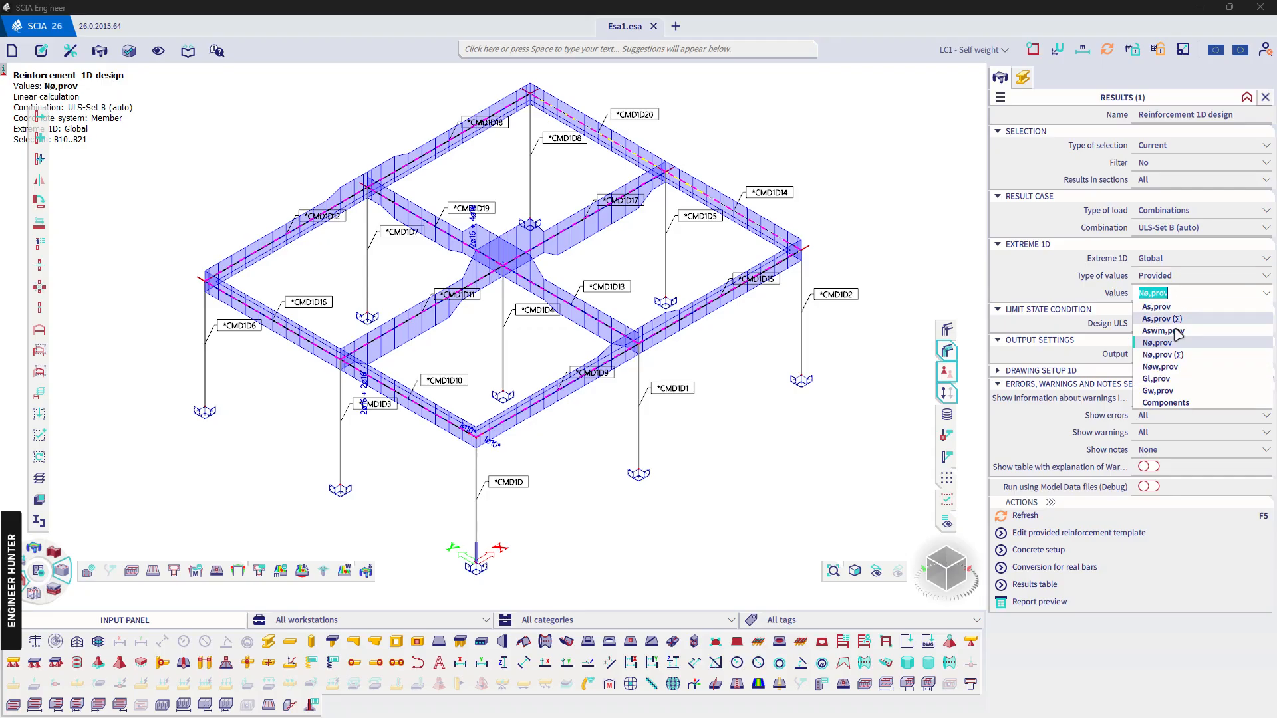
pyautogui.click(1169, 369)
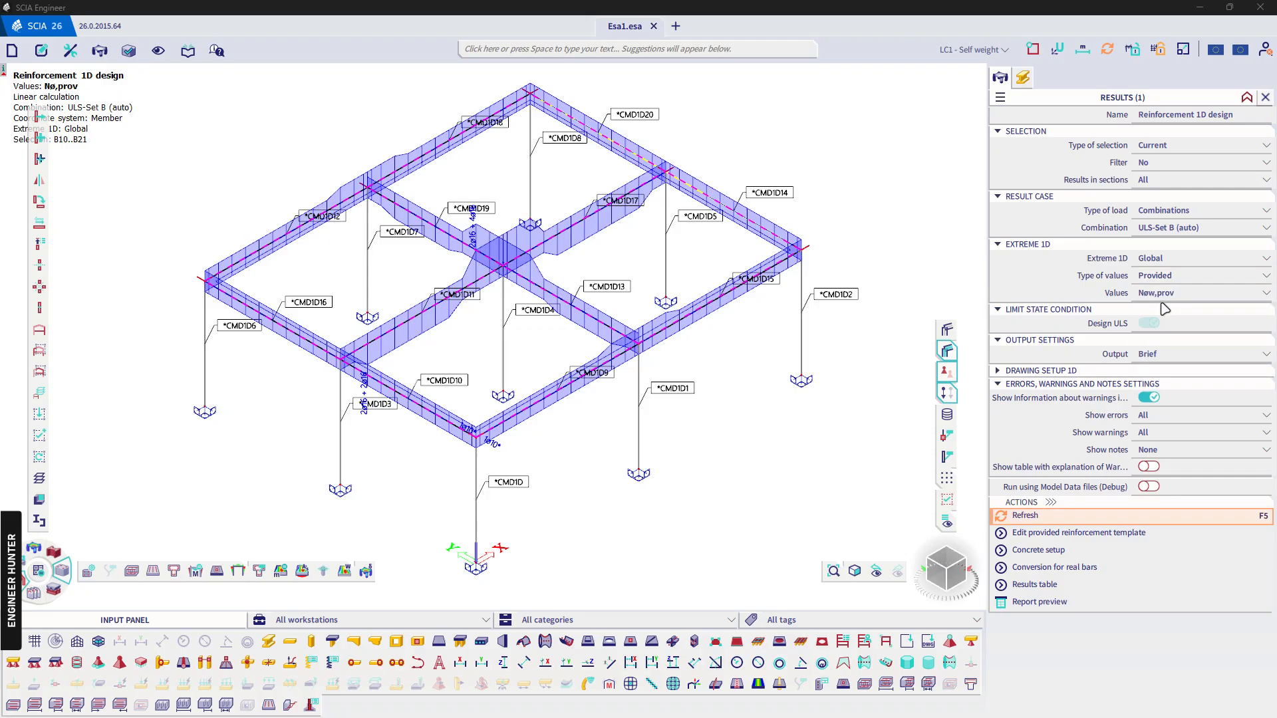
pyautogui.click(1054, 517)
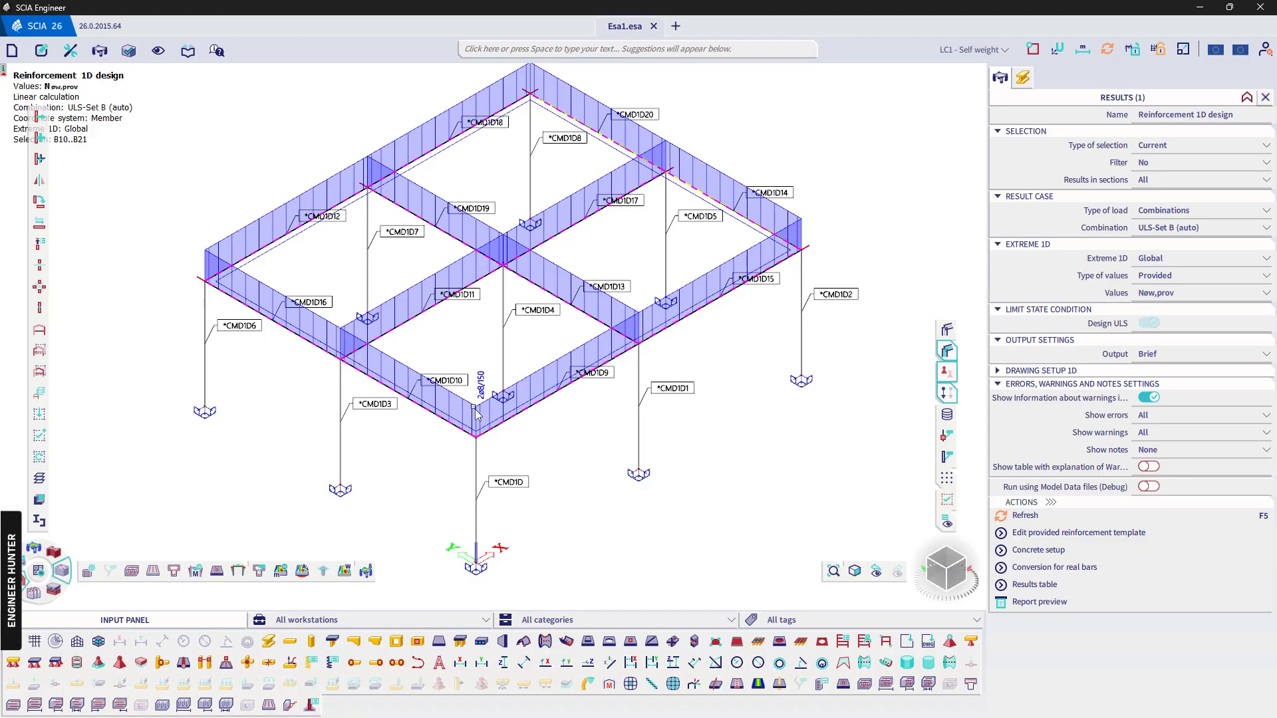
pyautogui.scroll(3, 475, 414)
pyautogui.scroll(-4, 476, 399)
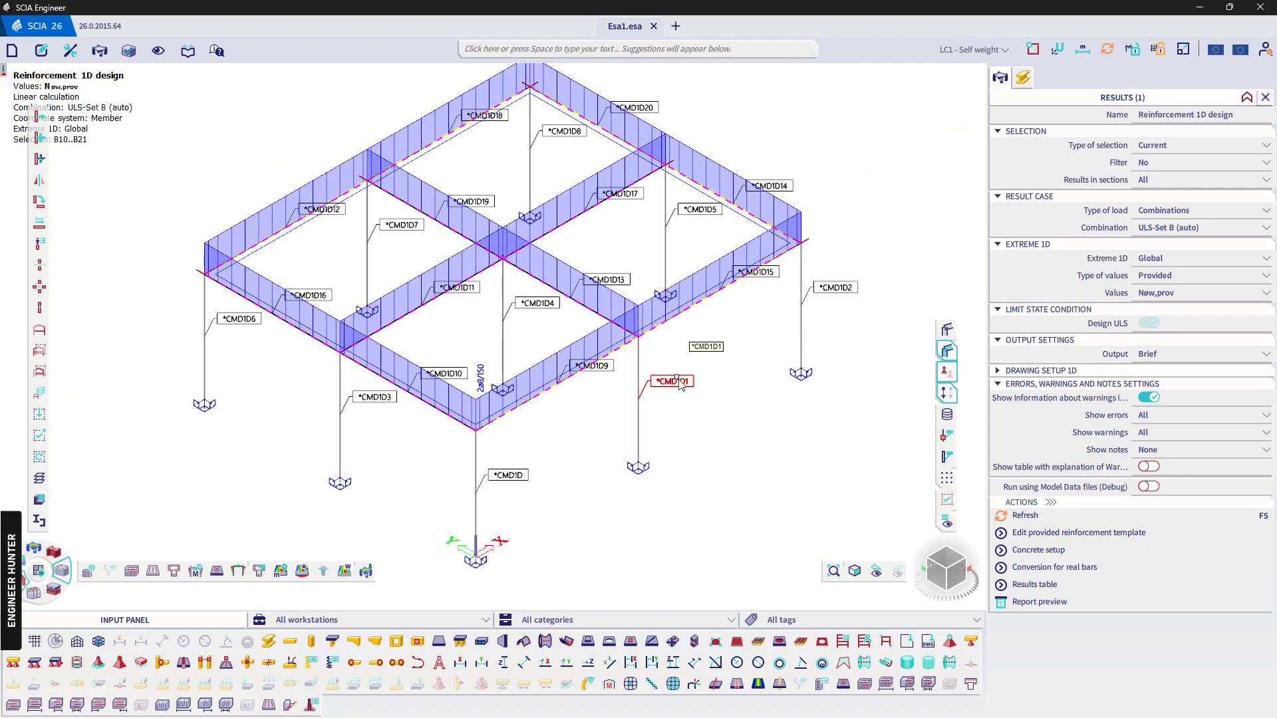
pyautogui.scroll(-1, 707, 404)
pyautogui.scroll(2, 707, 404)
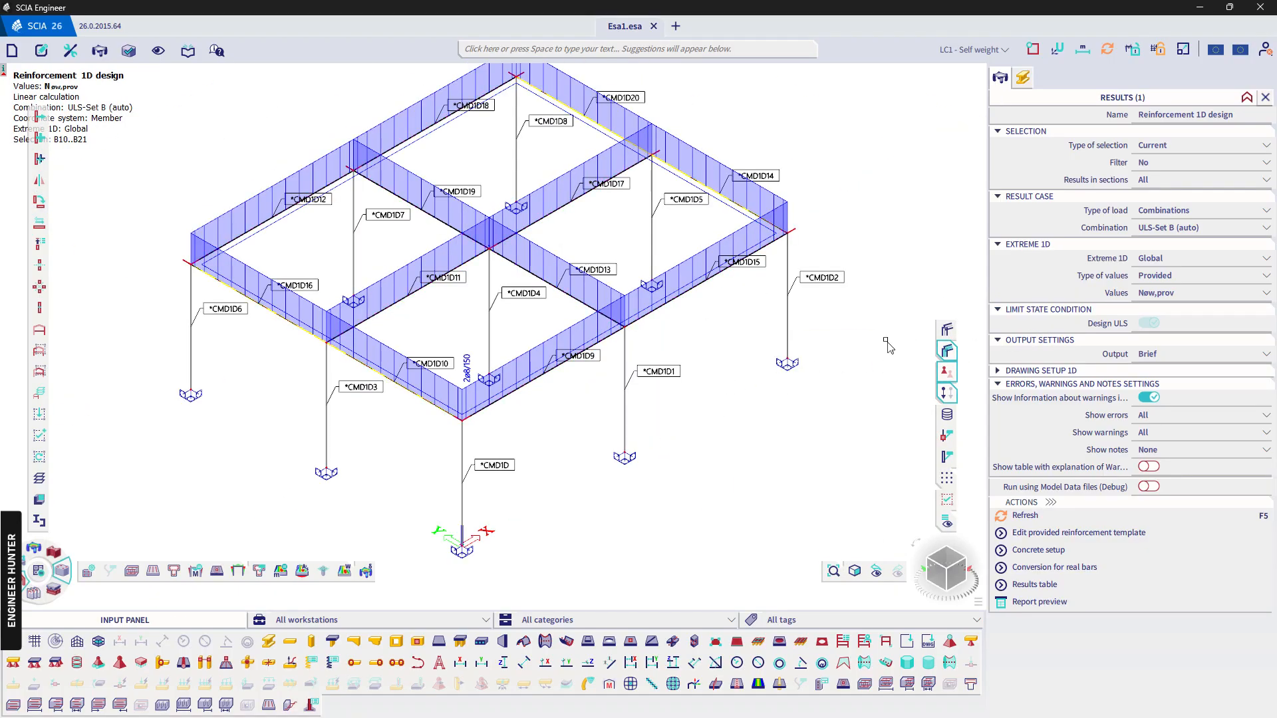
# Refresh the provided stirrup results Nøw,prov for edge beam B10 only, keeping the Provided type of values
pyautogui.click(1184, 276)
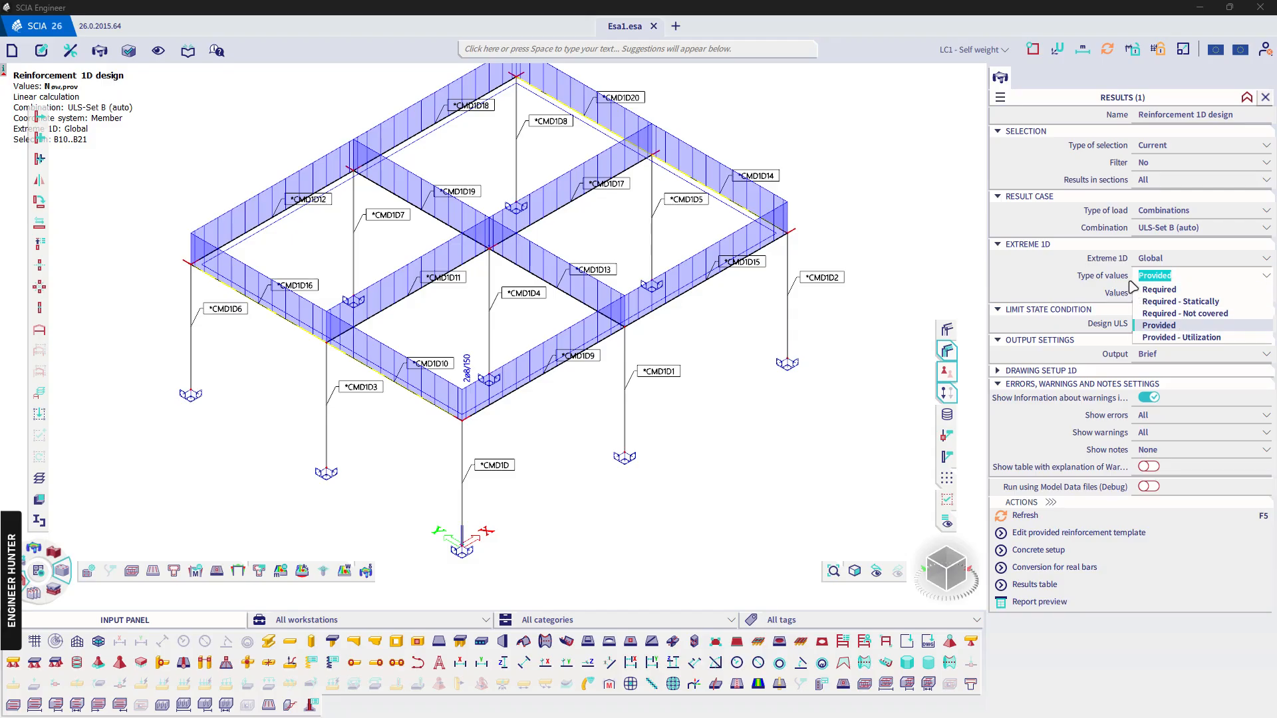
pyautogui.click(1161, 325)
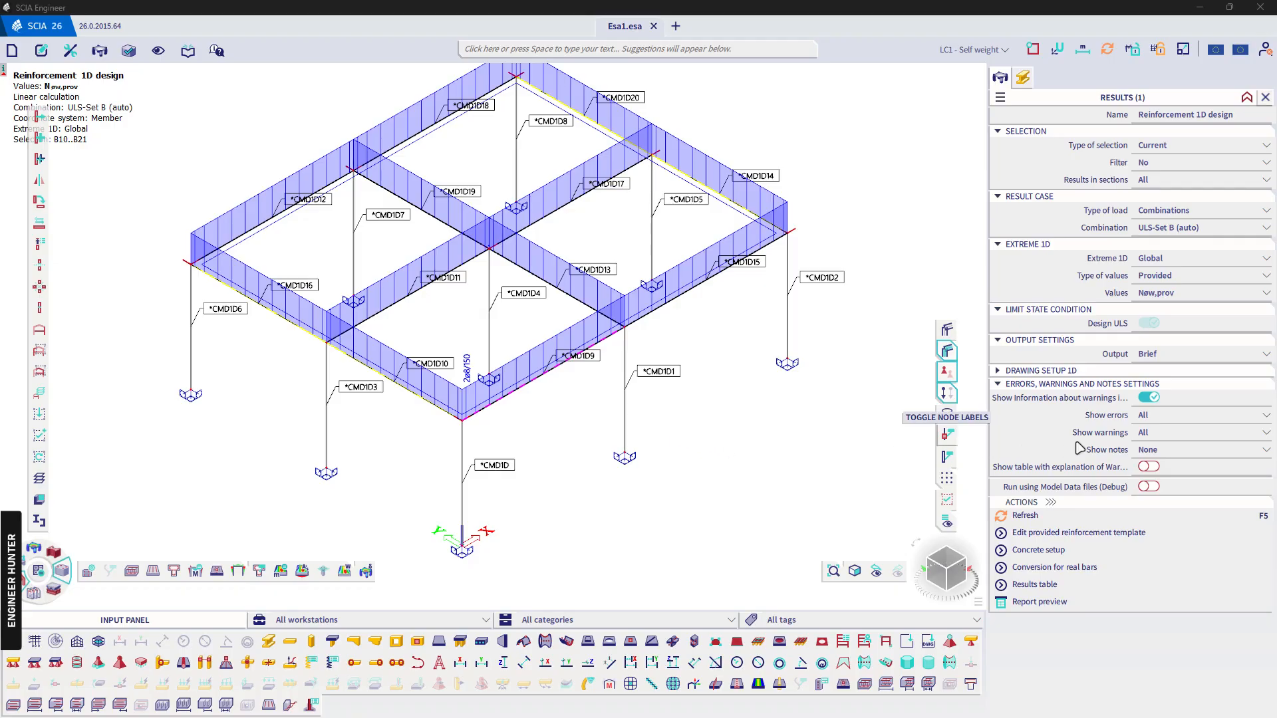
pyautogui.click(1035, 518)
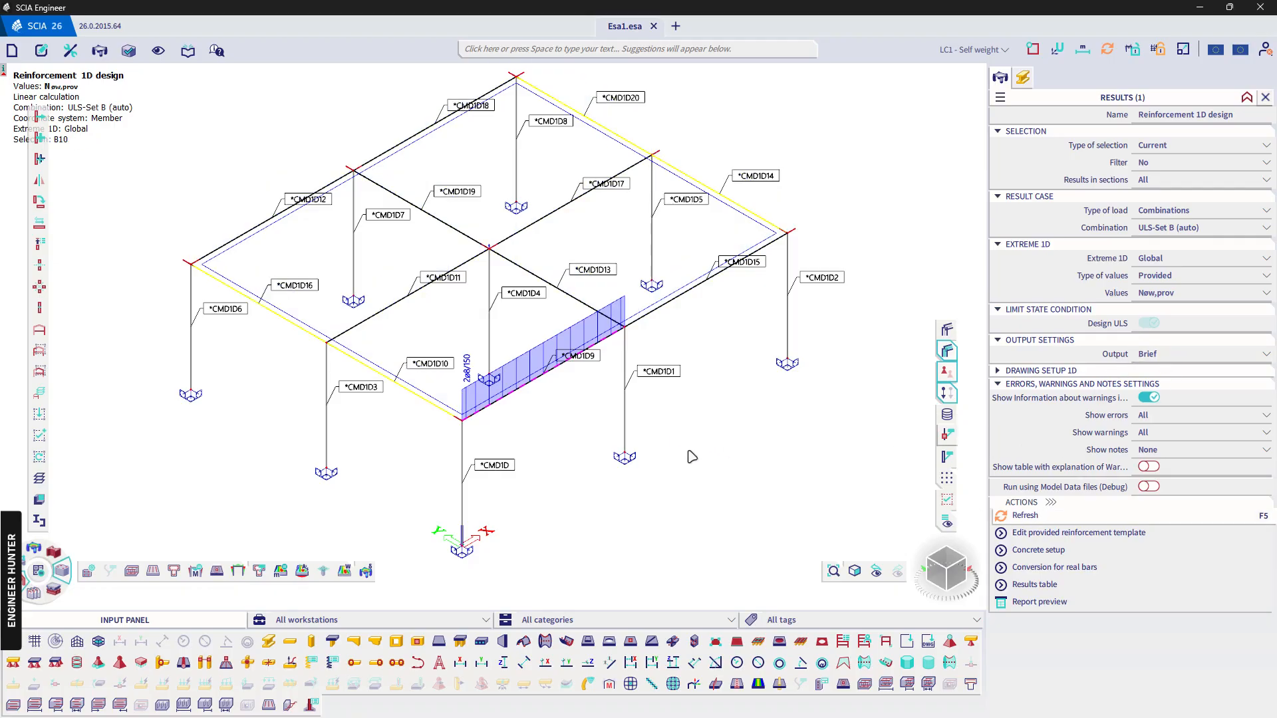
# Display the provided longitudinal bars Nø,prov for edge beam B10 and inspect the labels along it
pyautogui.click(1161, 293)
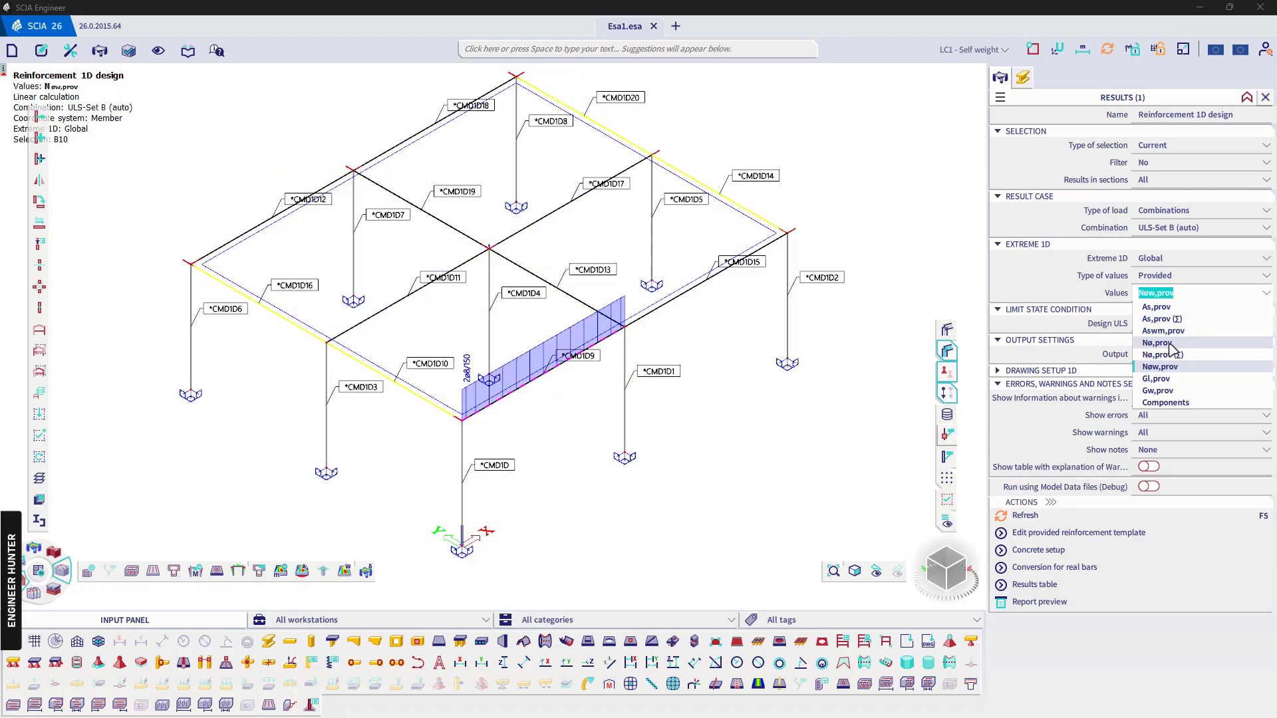
pyautogui.click(1158, 344)
pyautogui.click(1025, 516)
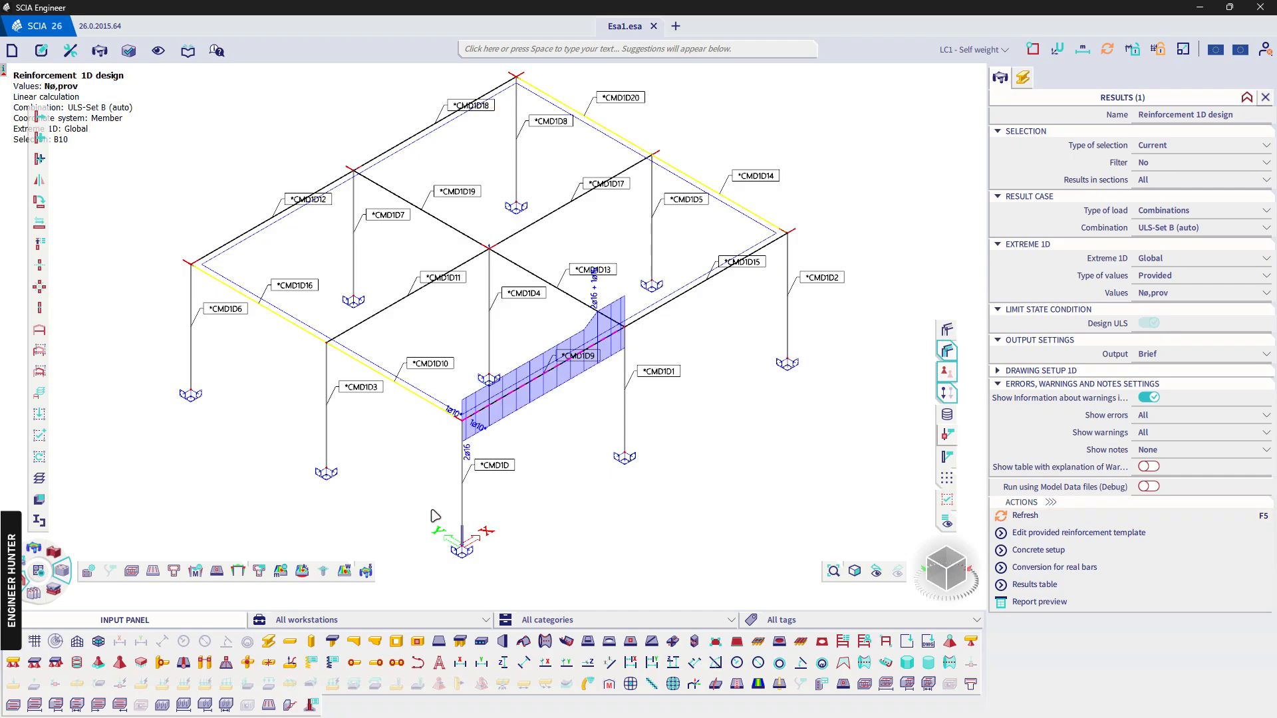
pyautogui.scroll(3, 459, 417)
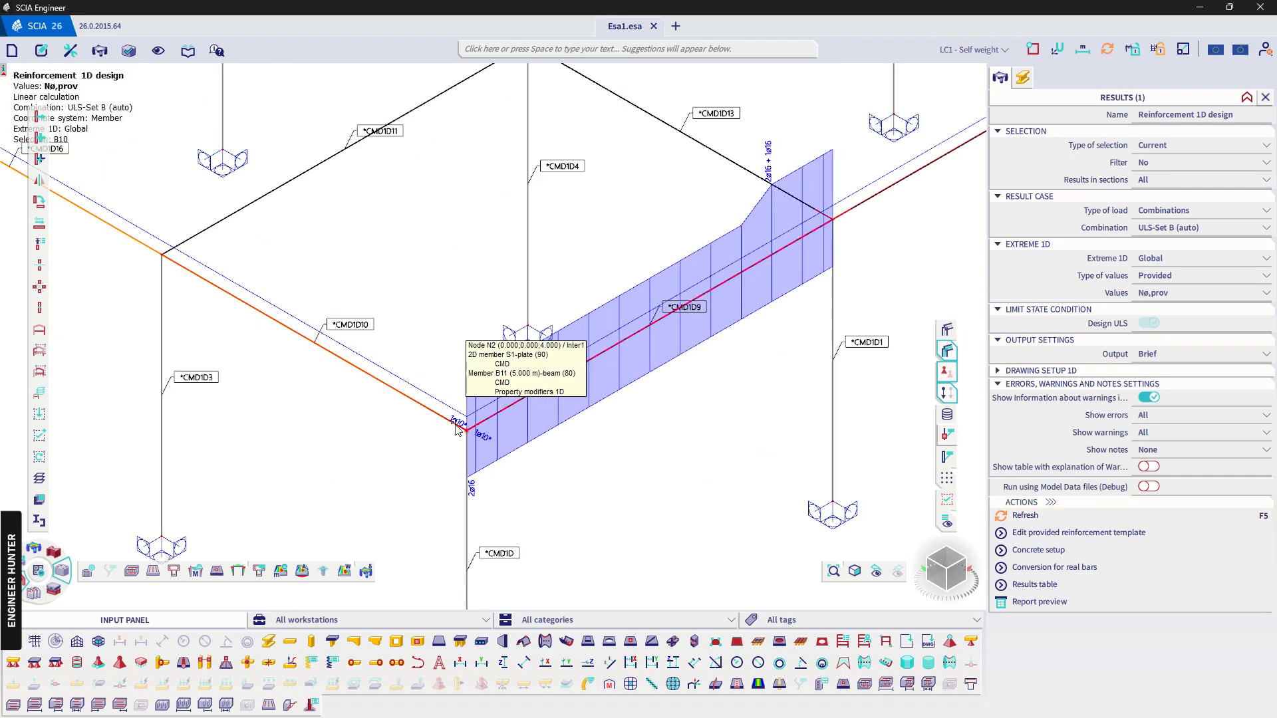
pyautogui.scroll(-2, 474, 426)
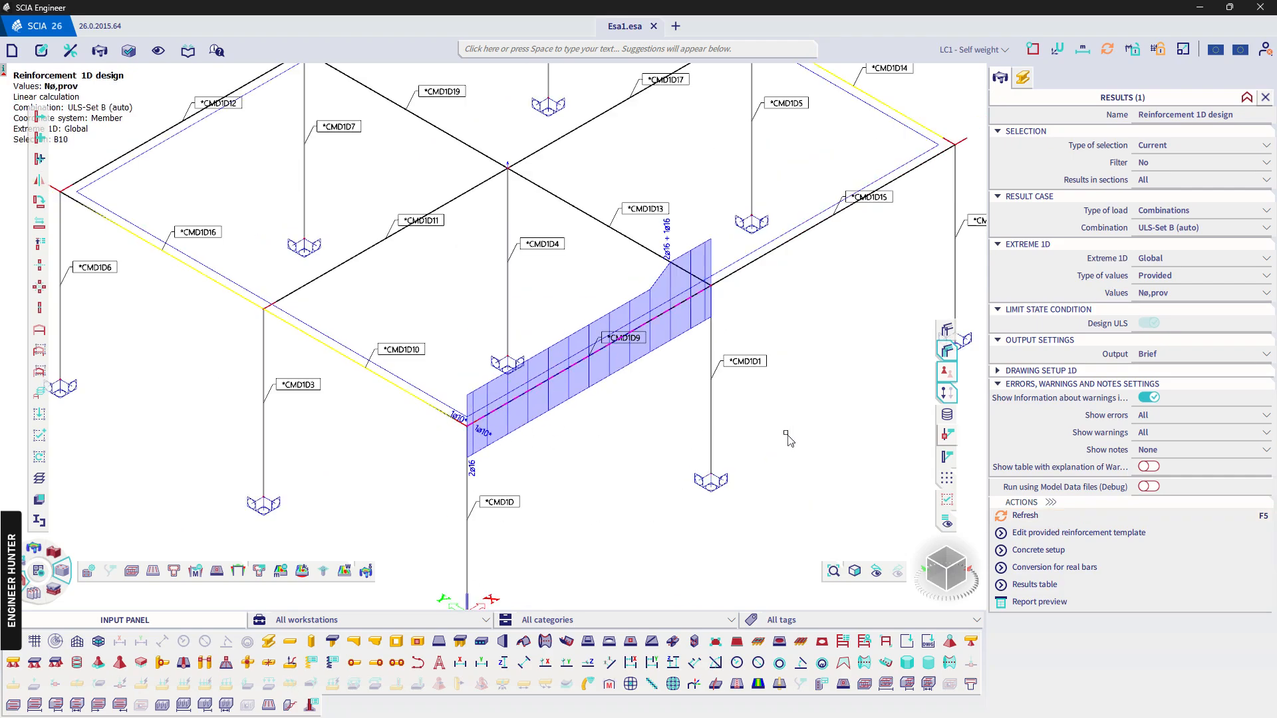
# Preview the Brief report of beam B10's reinforcement design and read its provided reinforcement and weight tables
pyautogui.click(1039, 602)
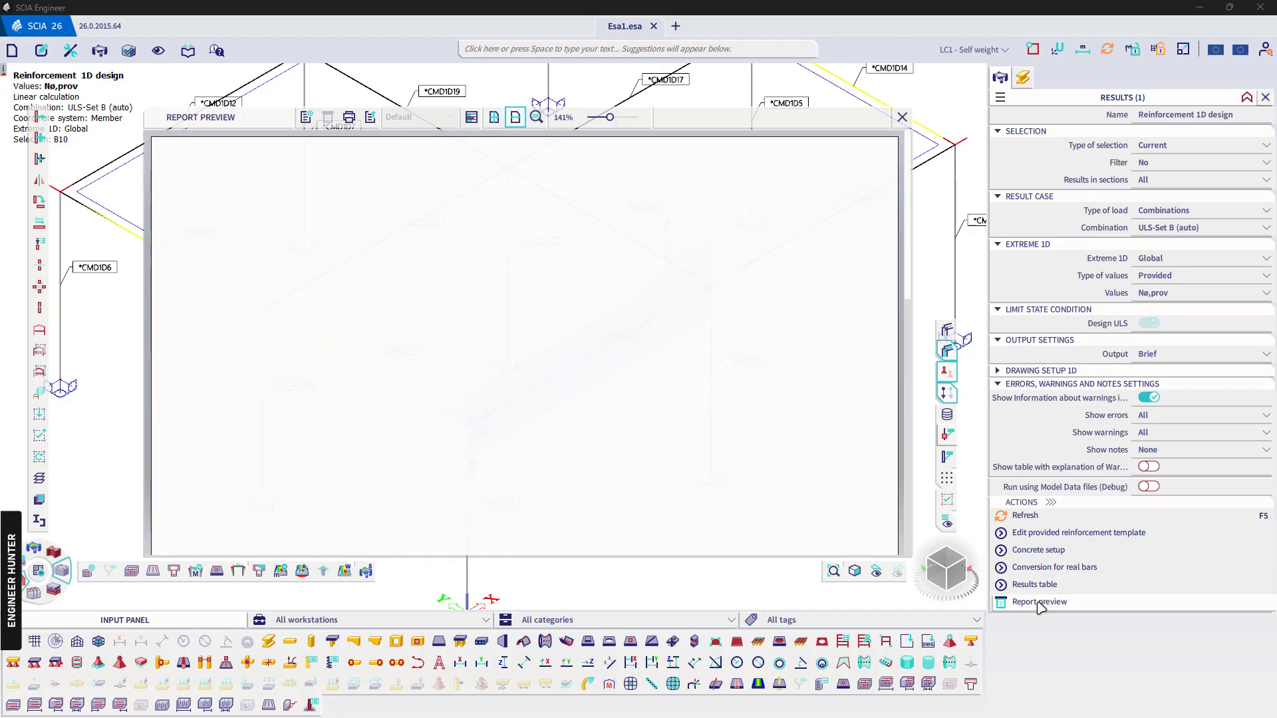
pyautogui.scroll(-3, 590, 357)
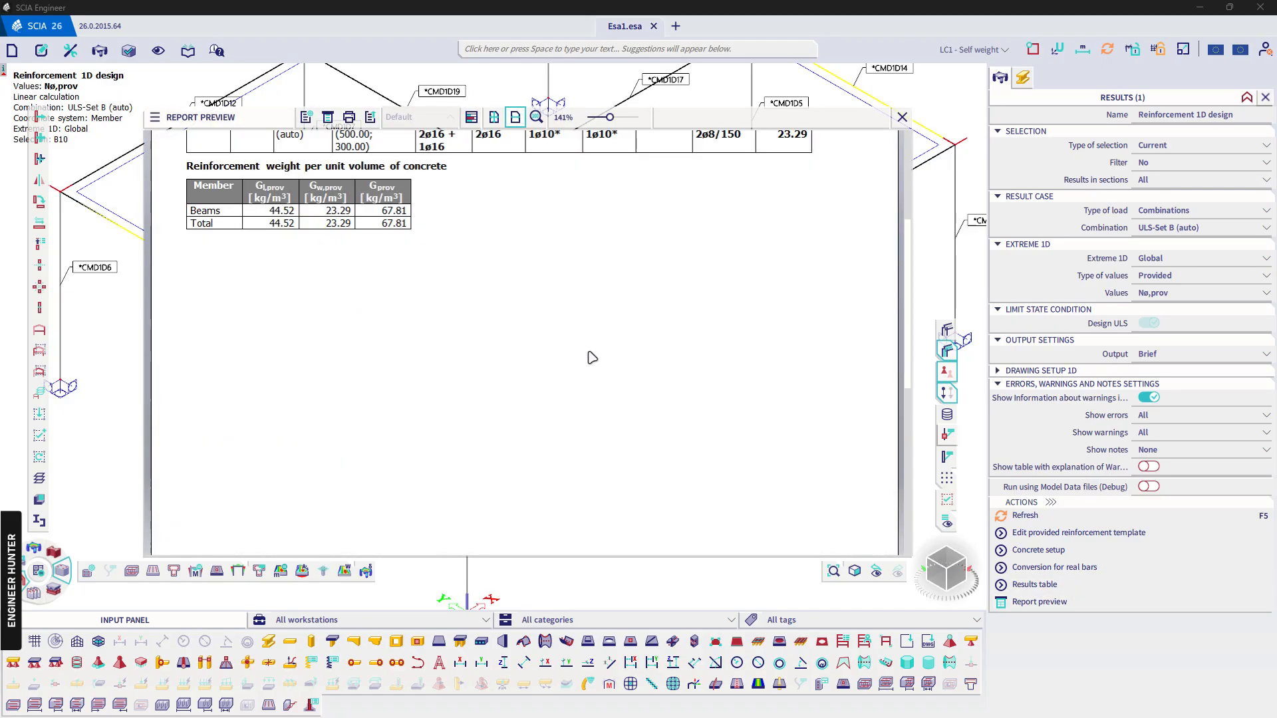
pyautogui.scroll(4, 590, 356)
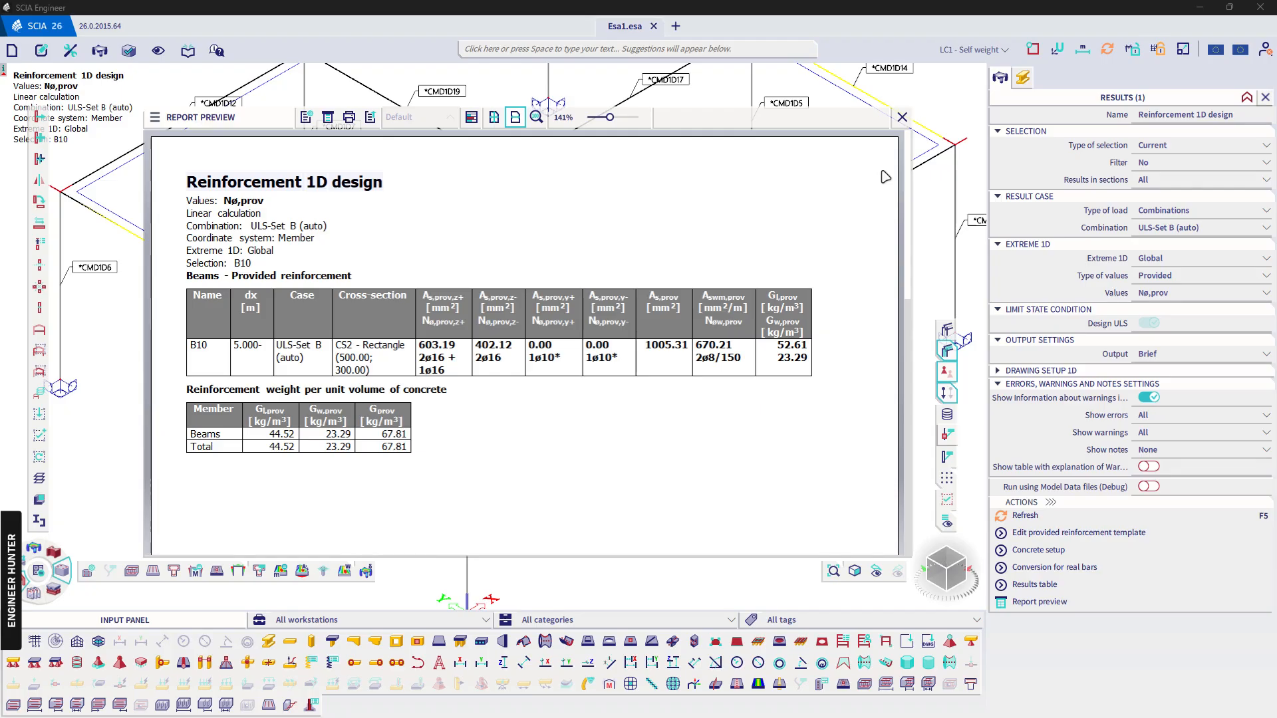
# Set the report output to Standard and preview beam B10's cross-section and reinforcement data
pyautogui.click(1130, 351)
pyautogui.click(1161, 352)
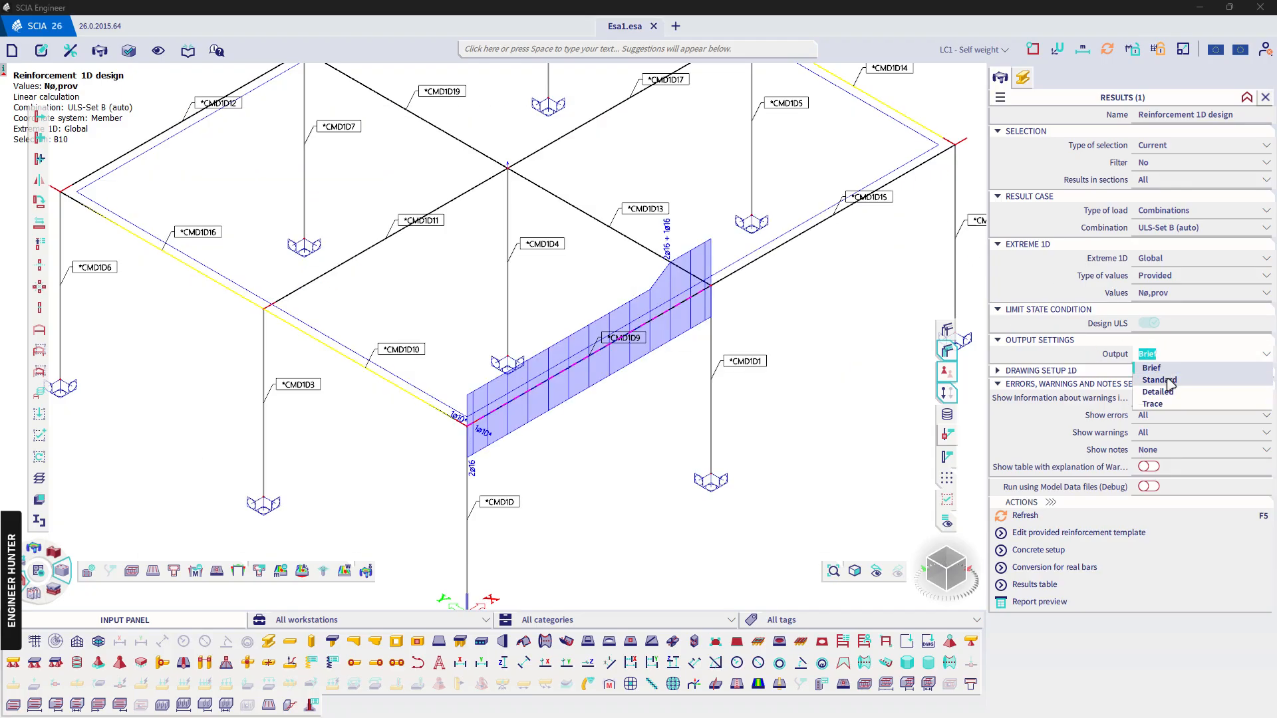
pyautogui.click(1159, 380)
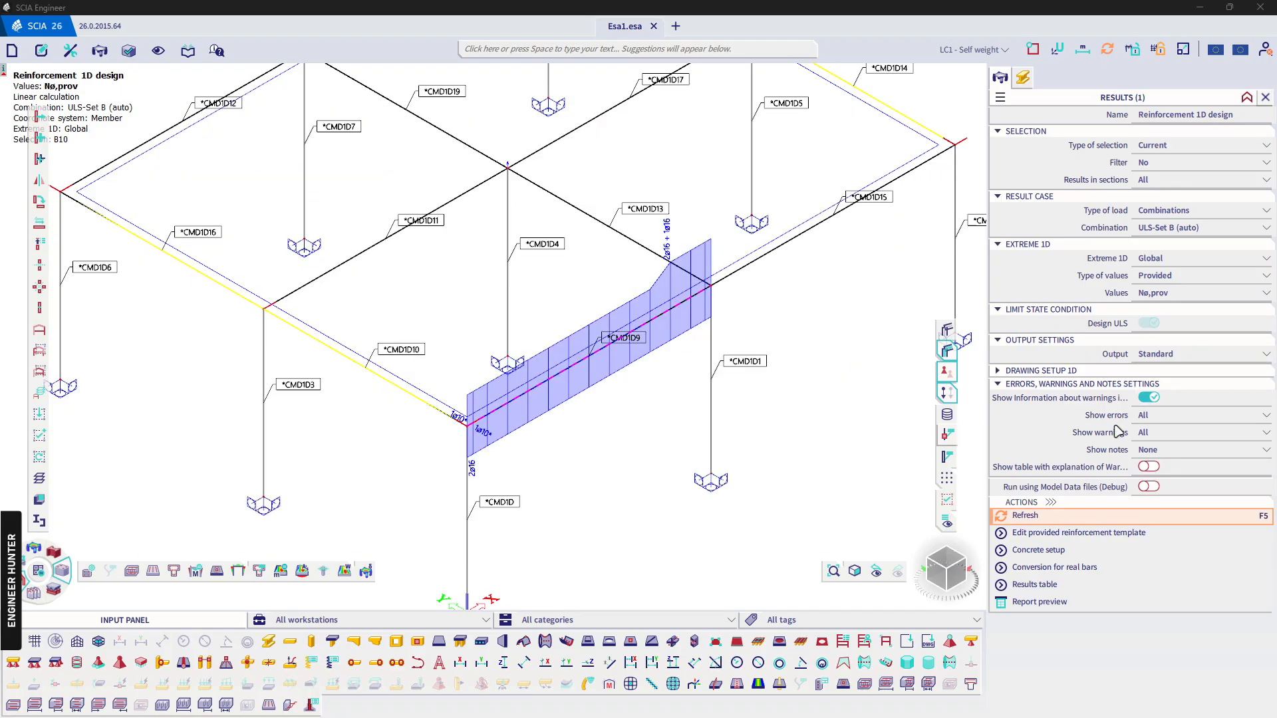
pyautogui.click(1046, 604)
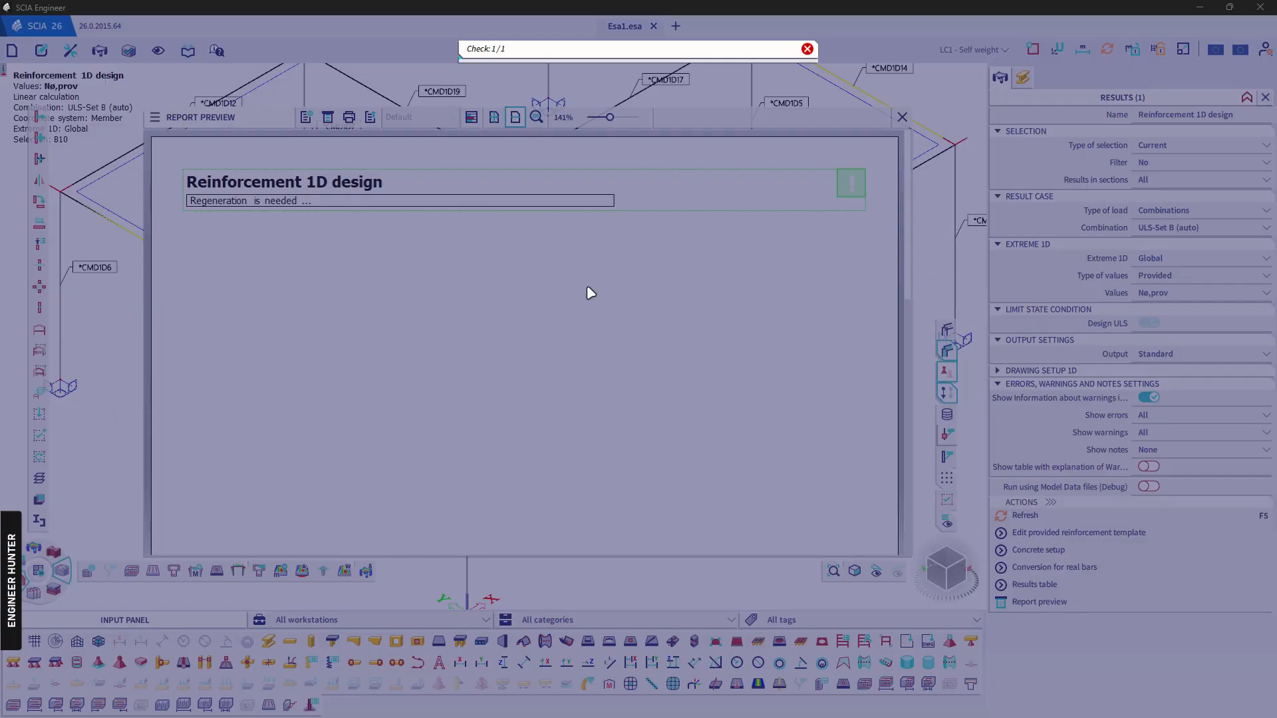
pyautogui.scroll(-2, 589, 293)
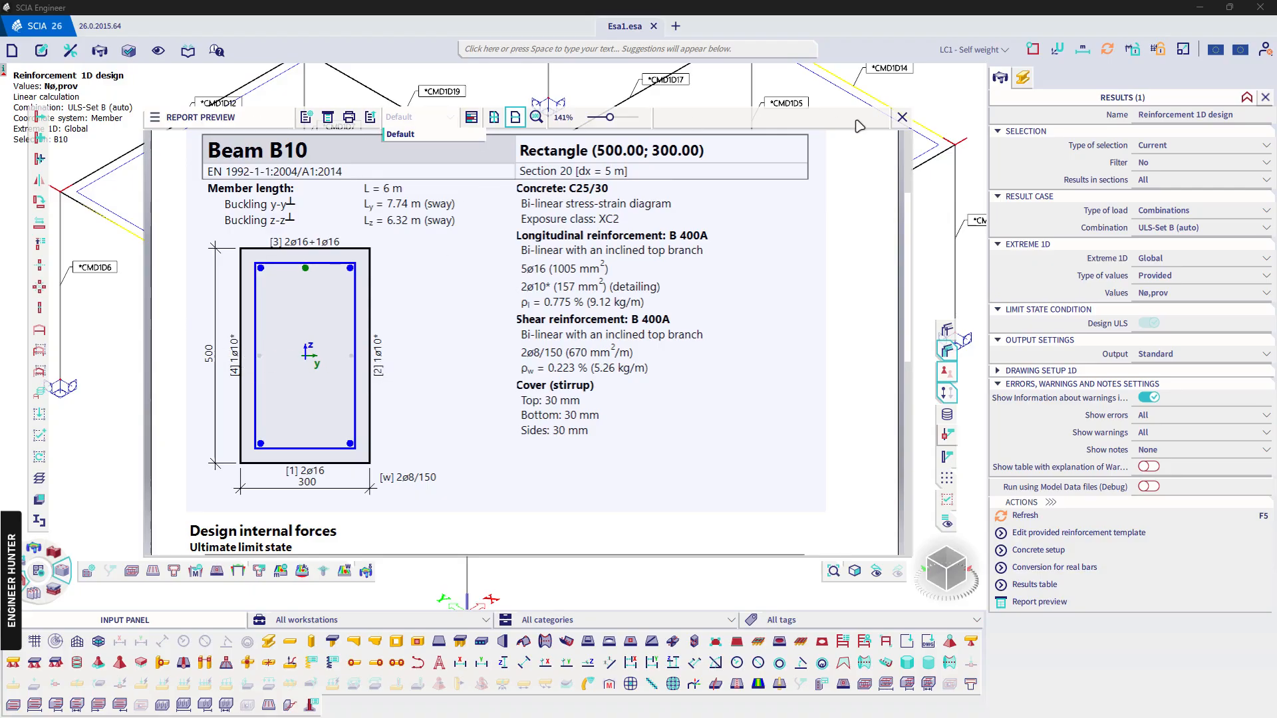
pyautogui.click(902, 117)
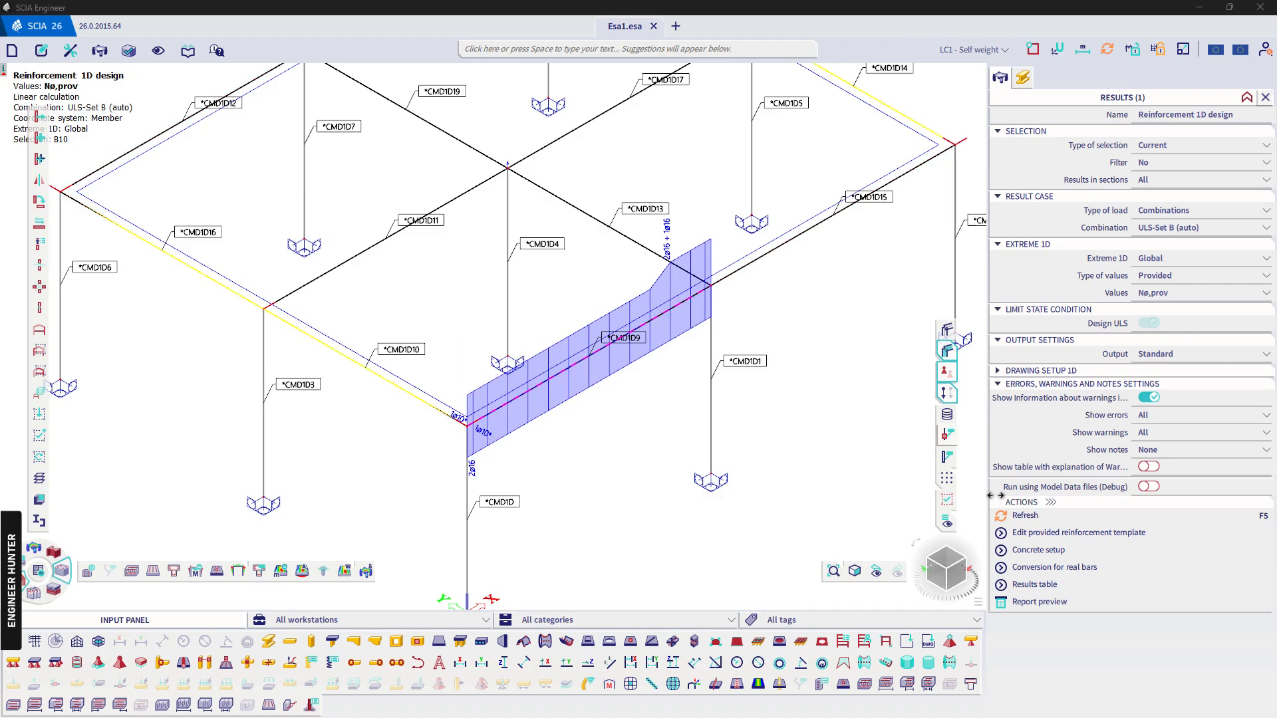
# Reopen the Standard report preview and review beam B10's design forces and its longitudinal and shear reinforcement tables
pyautogui.click(1049, 602)
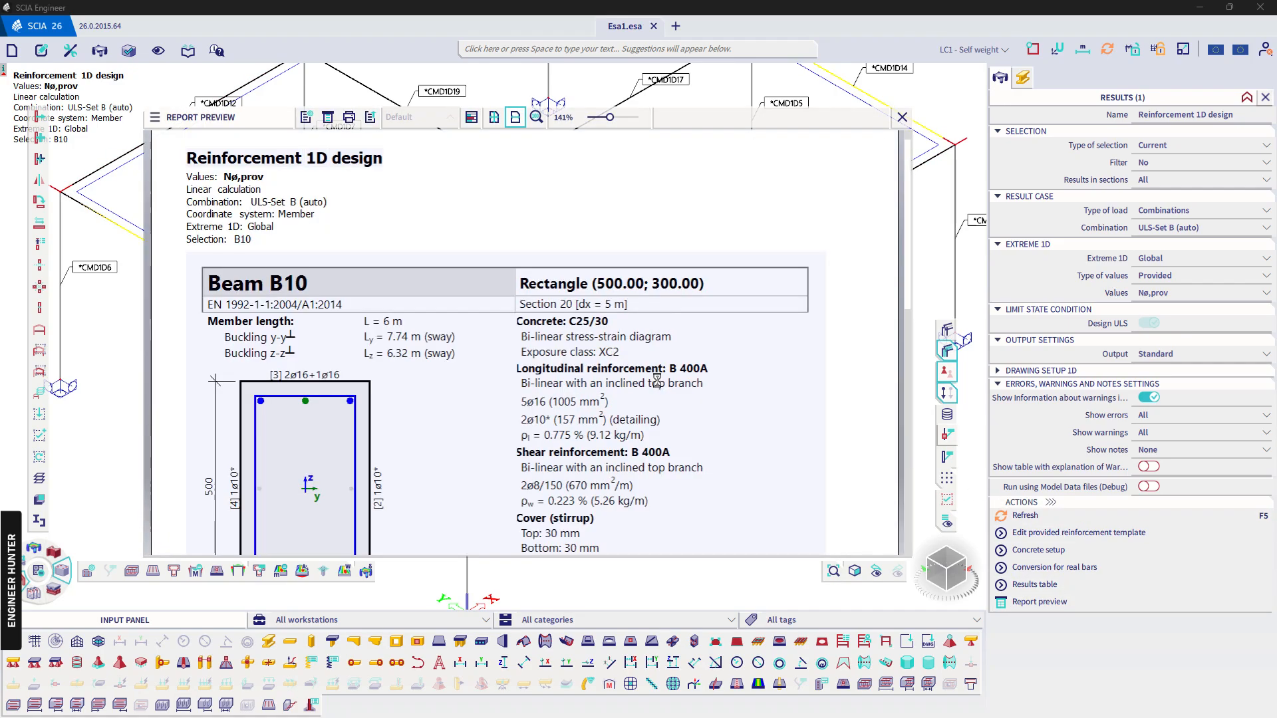
pyautogui.scroll(-4, 625, 313)
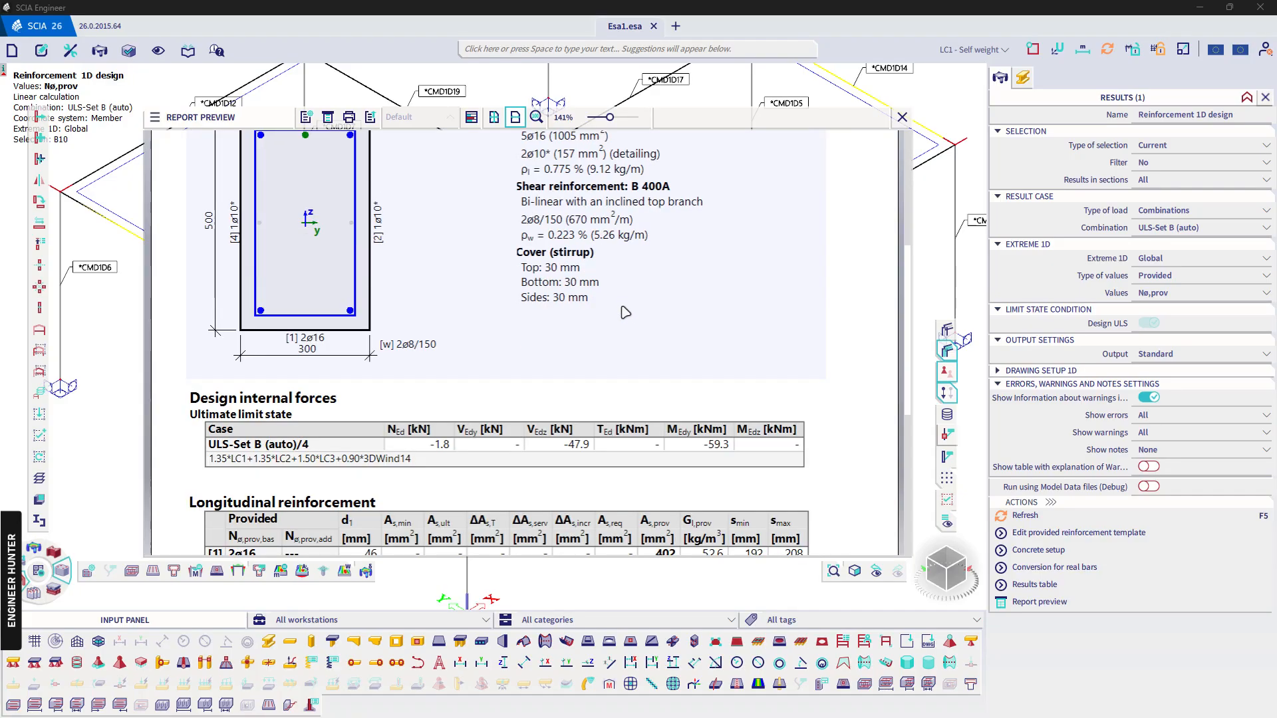
pyautogui.scroll(-4, 626, 313)
pyautogui.scroll(-1, 698, 386)
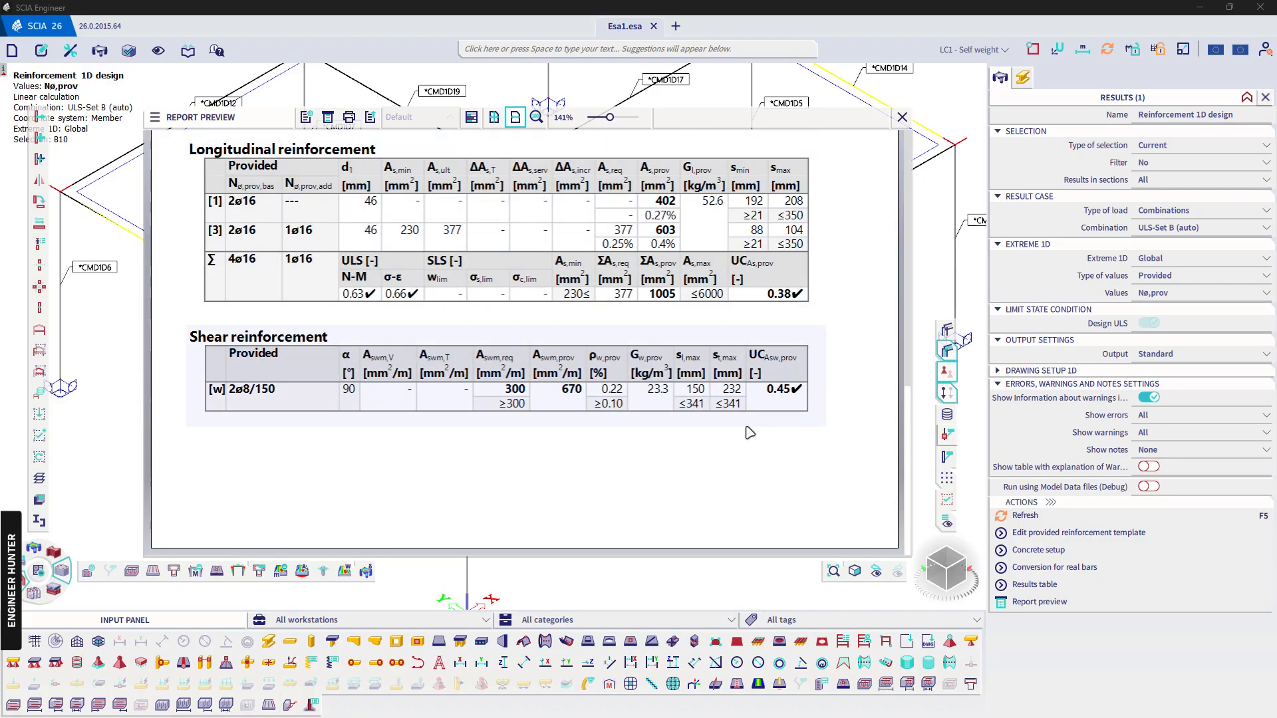
pyautogui.scroll(9, 550, 421)
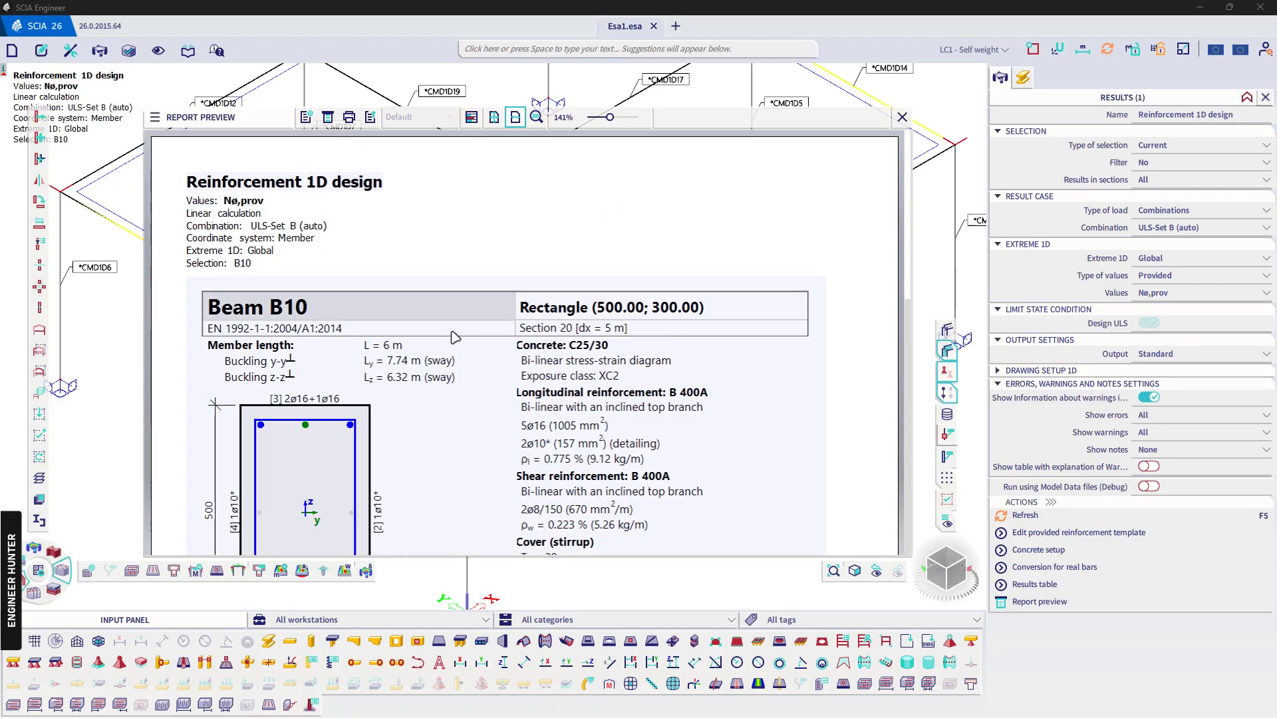
pyautogui.scroll(-3, 655, 331)
pyautogui.click(902, 117)
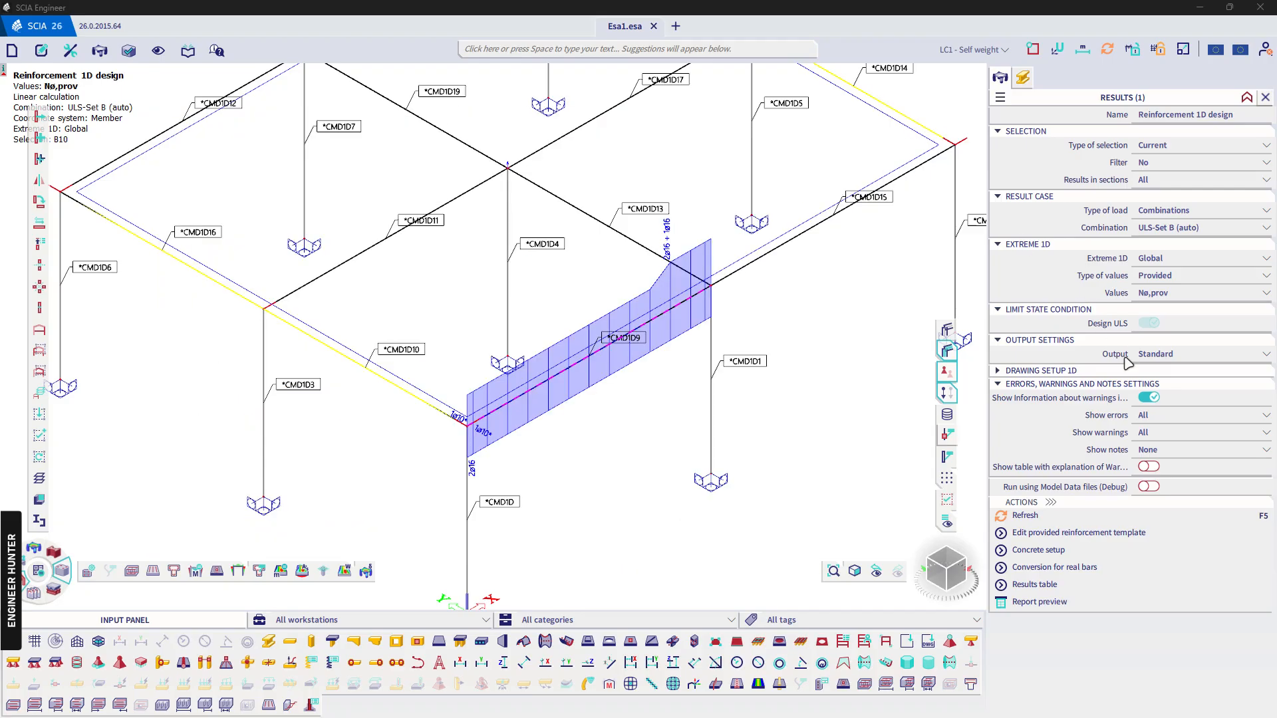
# Set the report output to Detailed and preview beam B10's design internal forces for each ULS combination
pyautogui.click(1157, 360)
pyautogui.click(1157, 392)
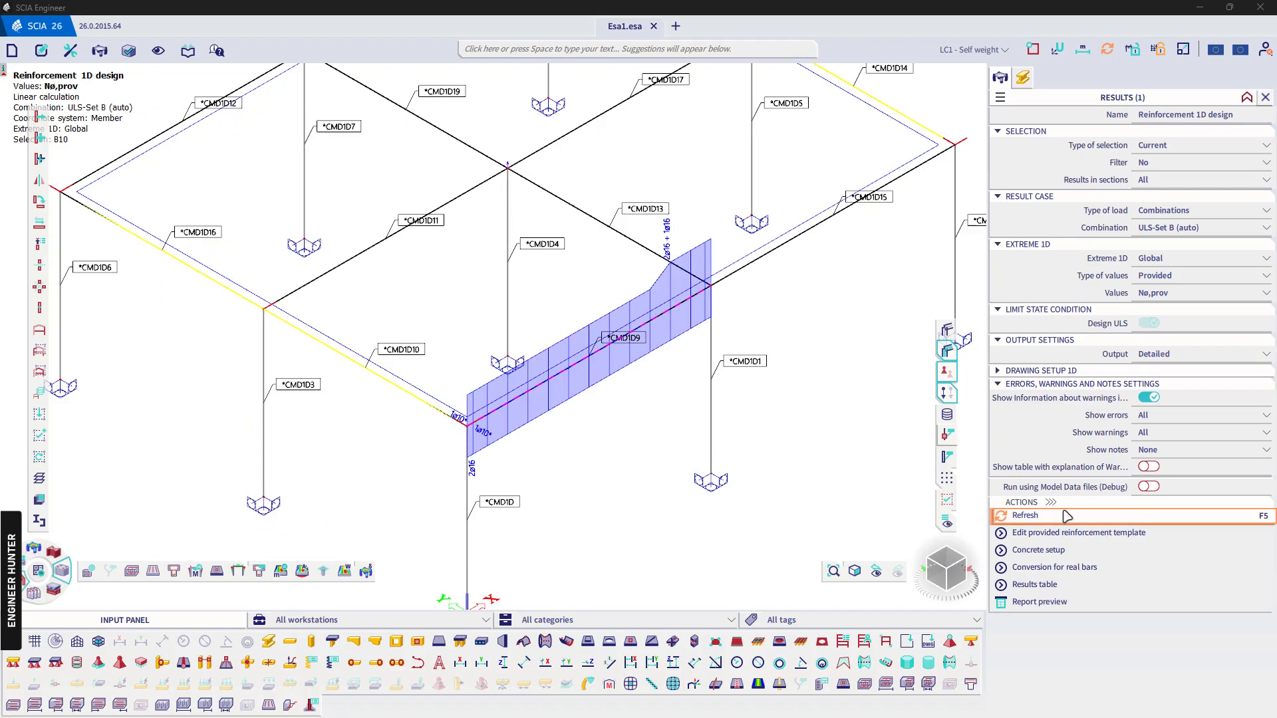
pyautogui.click(1056, 613)
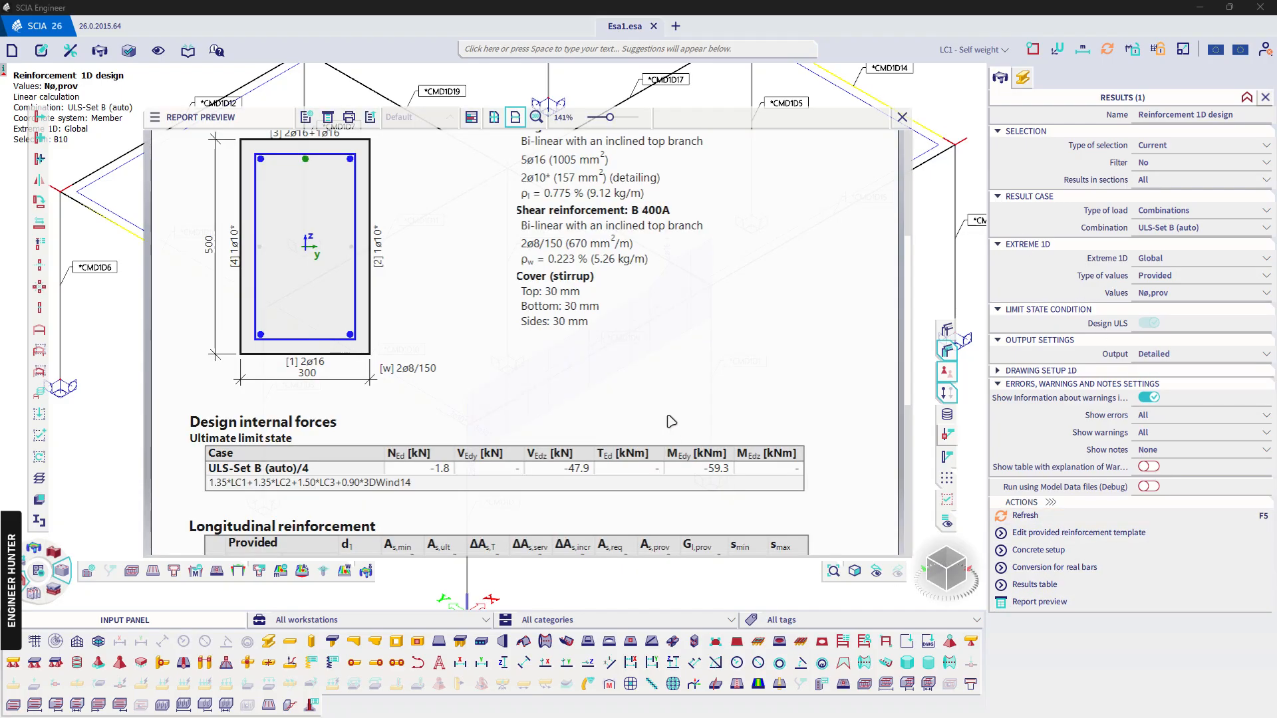
pyautogui.scroll(3, 668, 420)
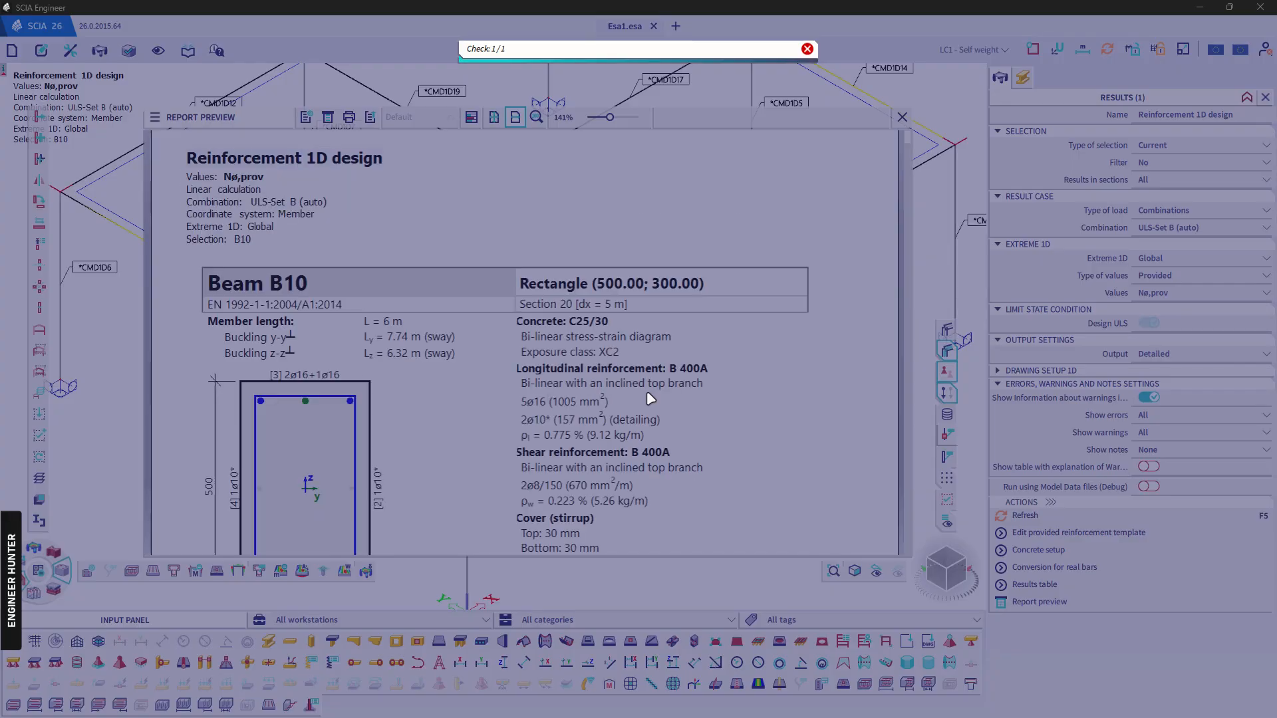
pyautogui.scroll(-10, 463, 396)
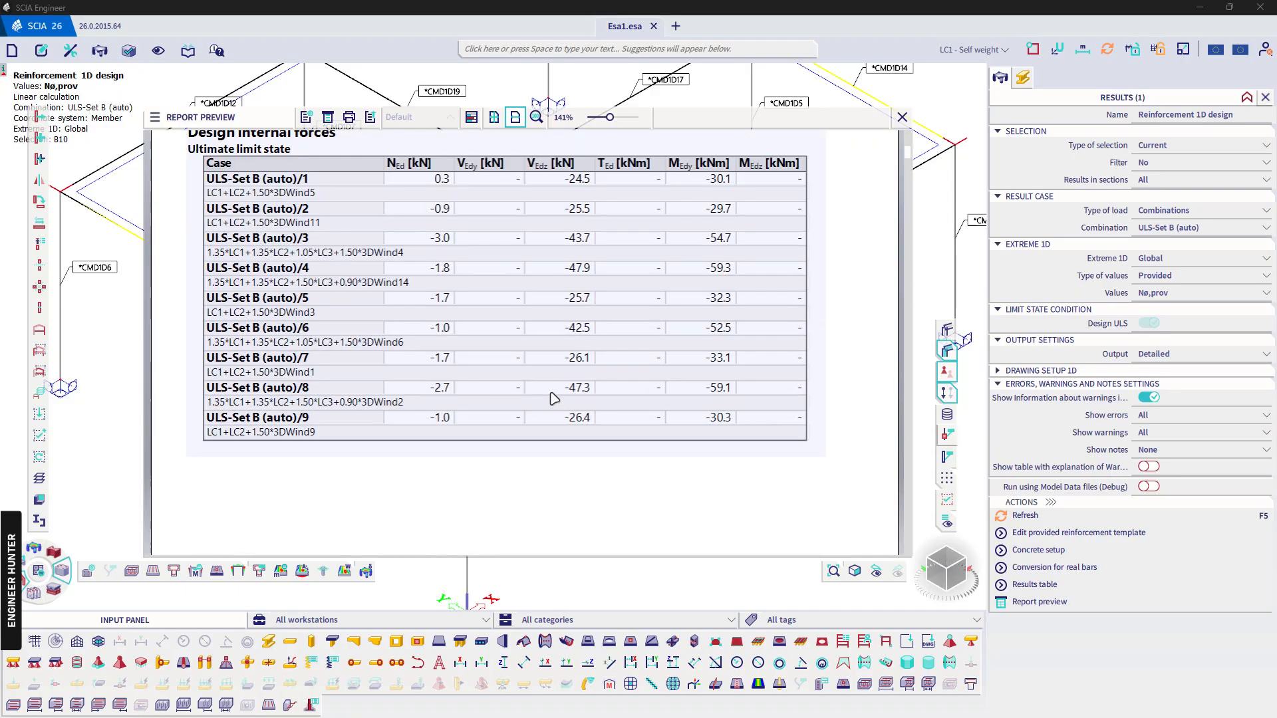
# Review the material characteristics and ULS input forces in beam B10's Detailed report, and close the preview
pyautogui.scroll(-10, 554, 399)
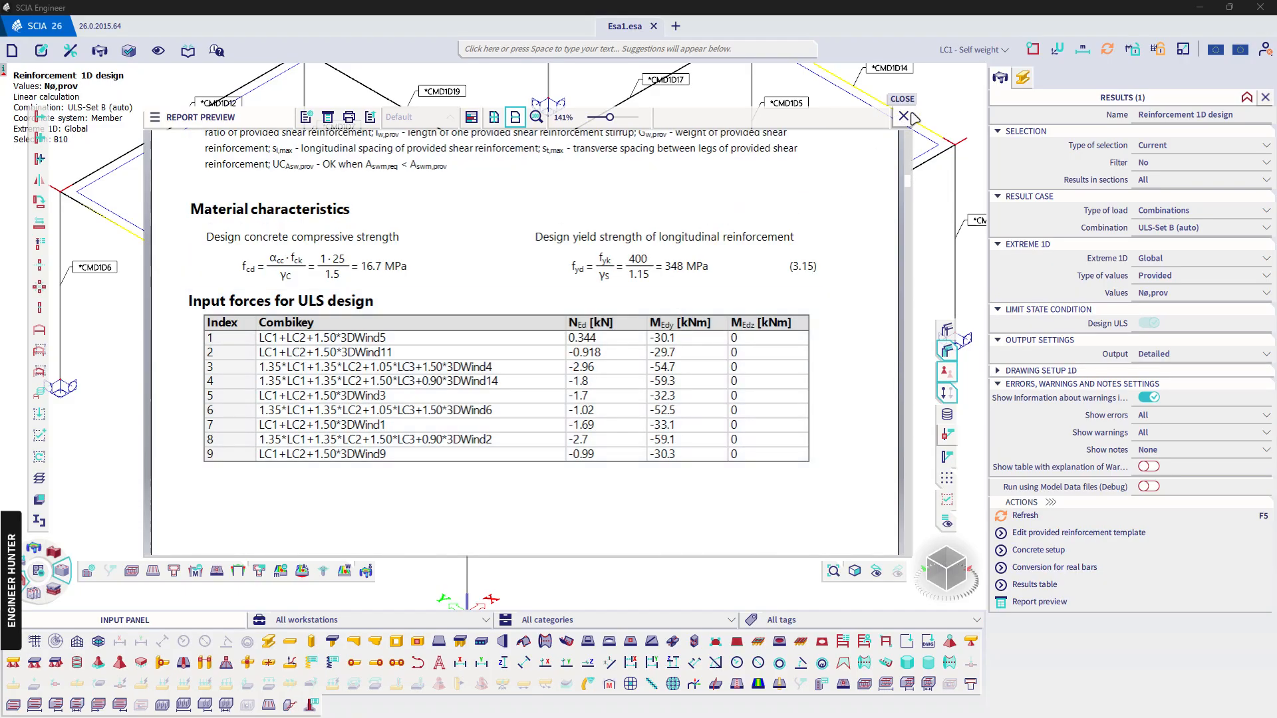
pyautogui.click(904, 116)
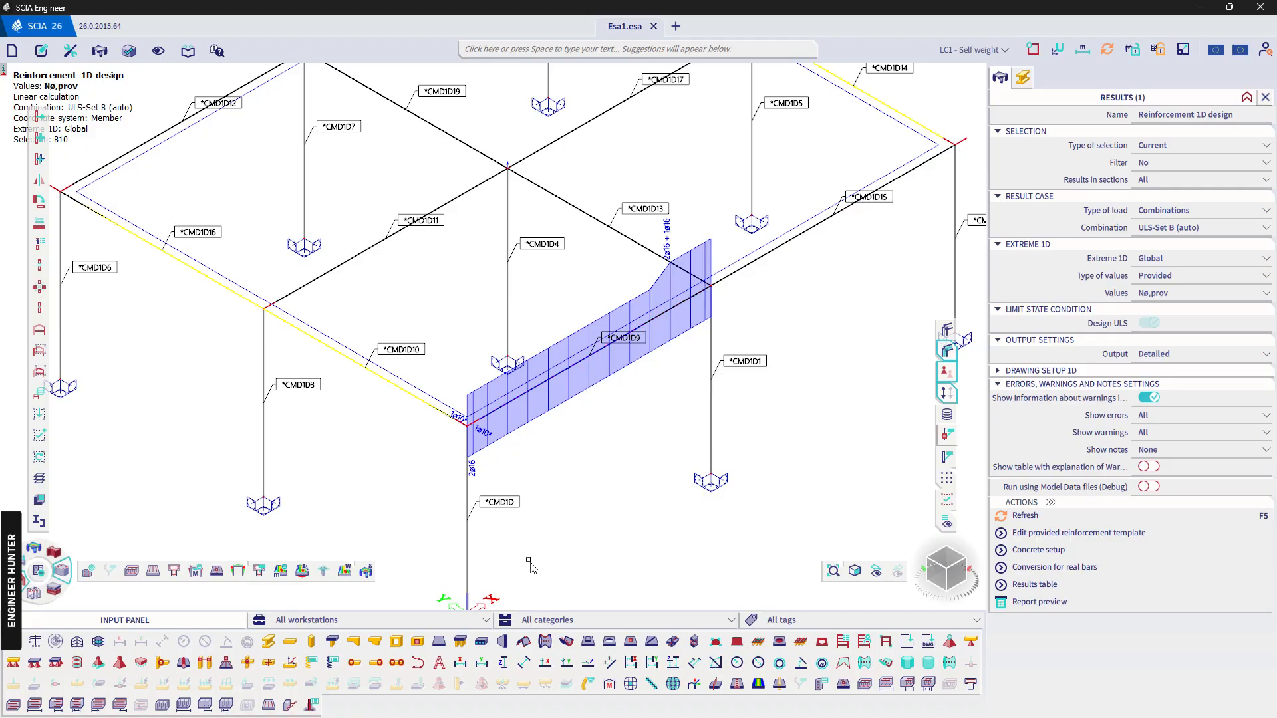
# Set the report output to Standard and refresh the provided reinforcement design for corner column B1, keeping values at Nø,prov
pyautogui.click(1190, 294)
pyautogui.click(1130, 294)
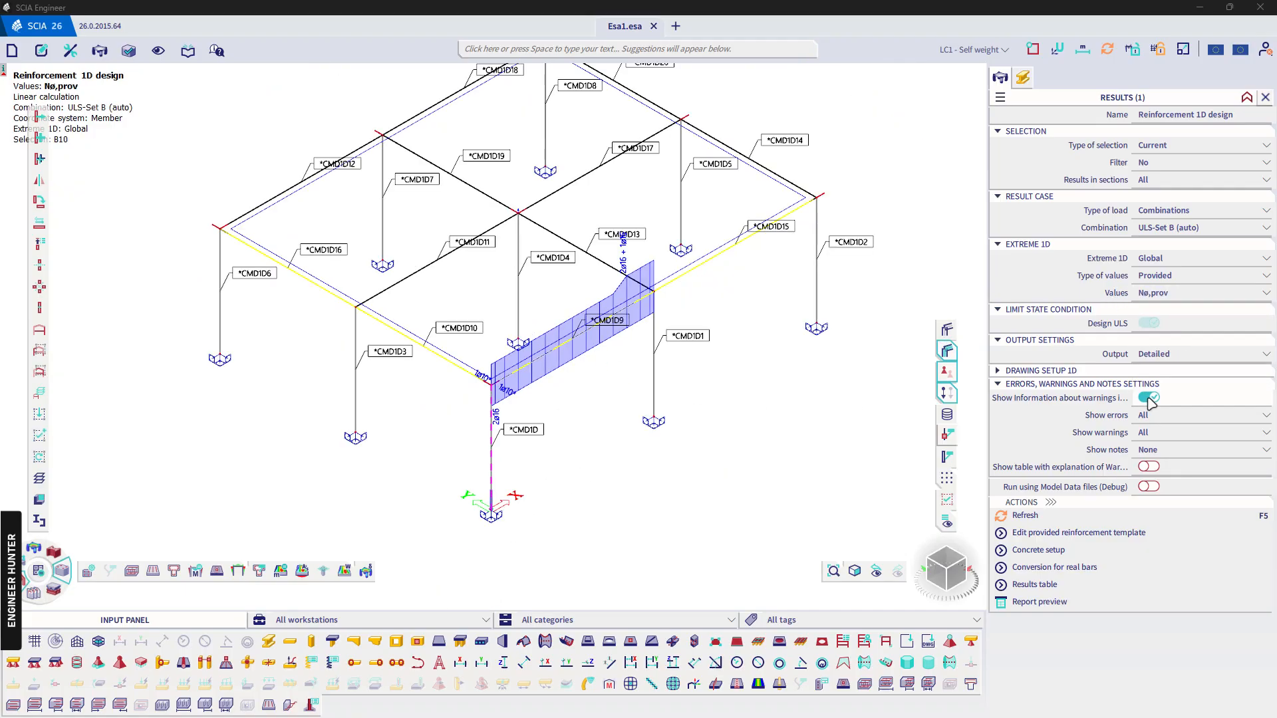
pyautogui.click(1170, 354)
pyautogui.click(1163, 382)
pyautogui.click(1052, 516)
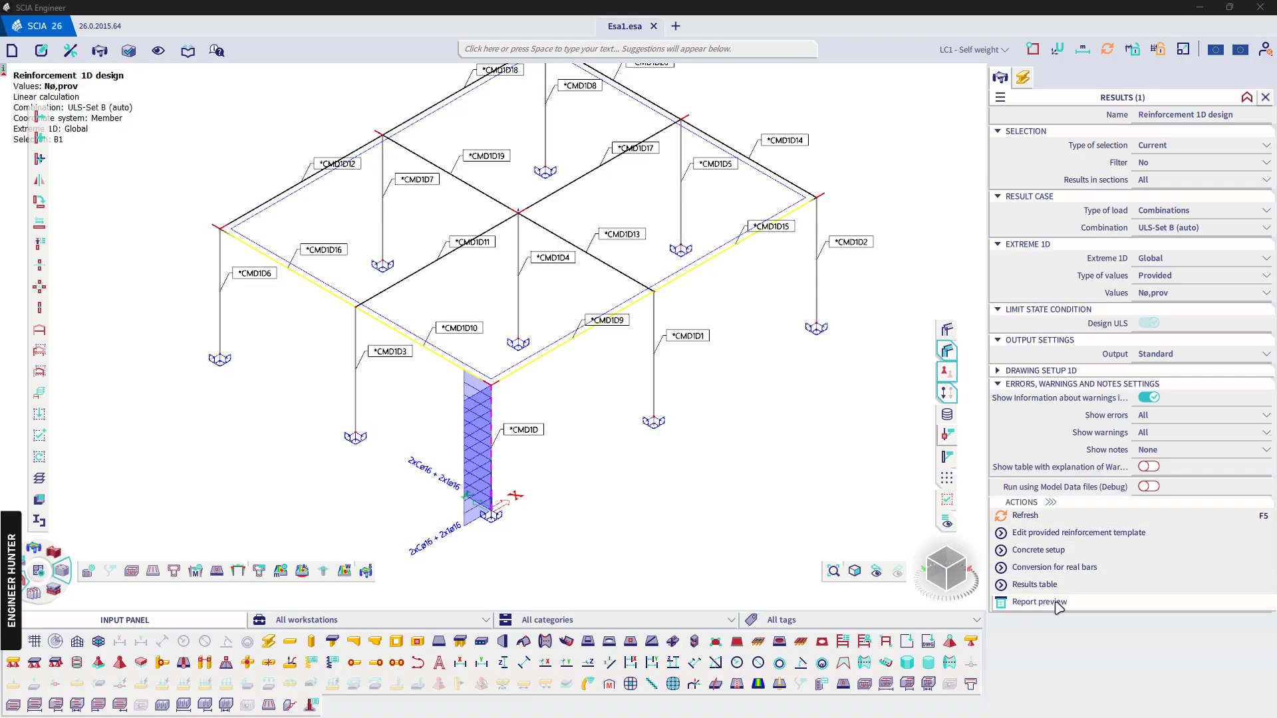
# Preview column B1's Standard report, review its cross-section, design forces and reinforcement tables, and close the preview
pyautogui.click(1056, 602)
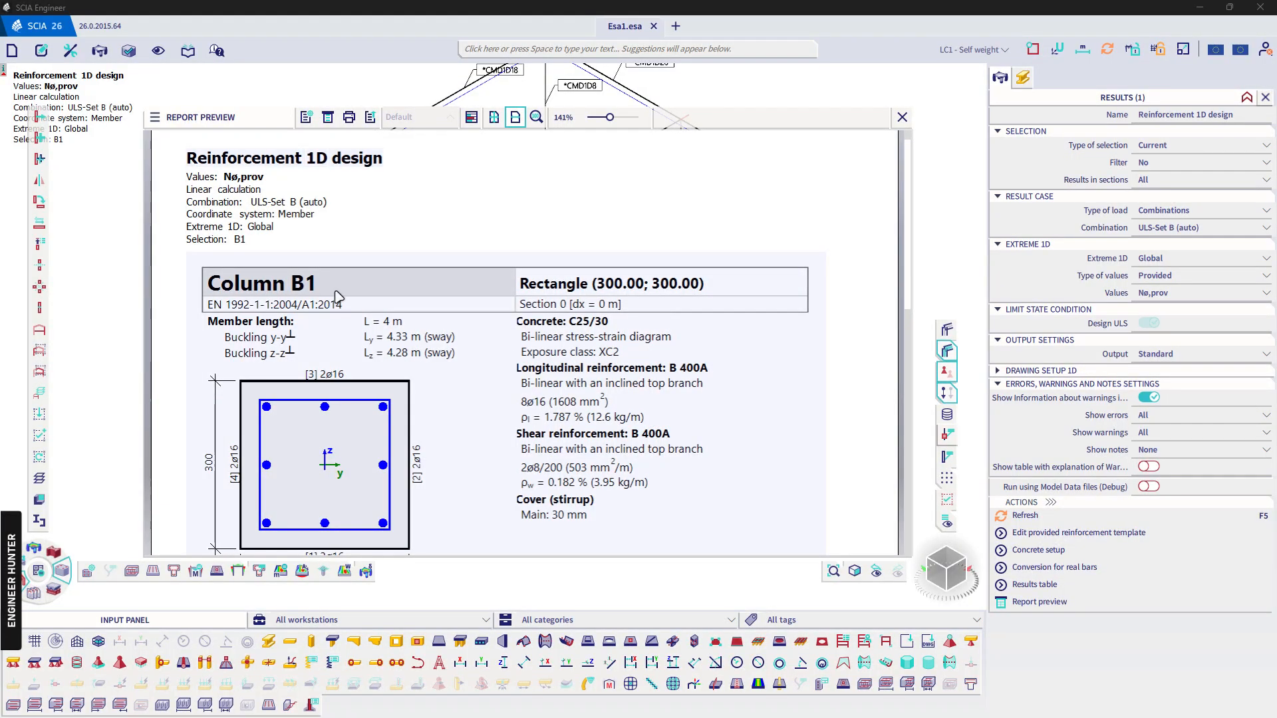
pyautogui.scroll(-2, 290, 346)
pyautogui.scroll(-4, 491, 468)
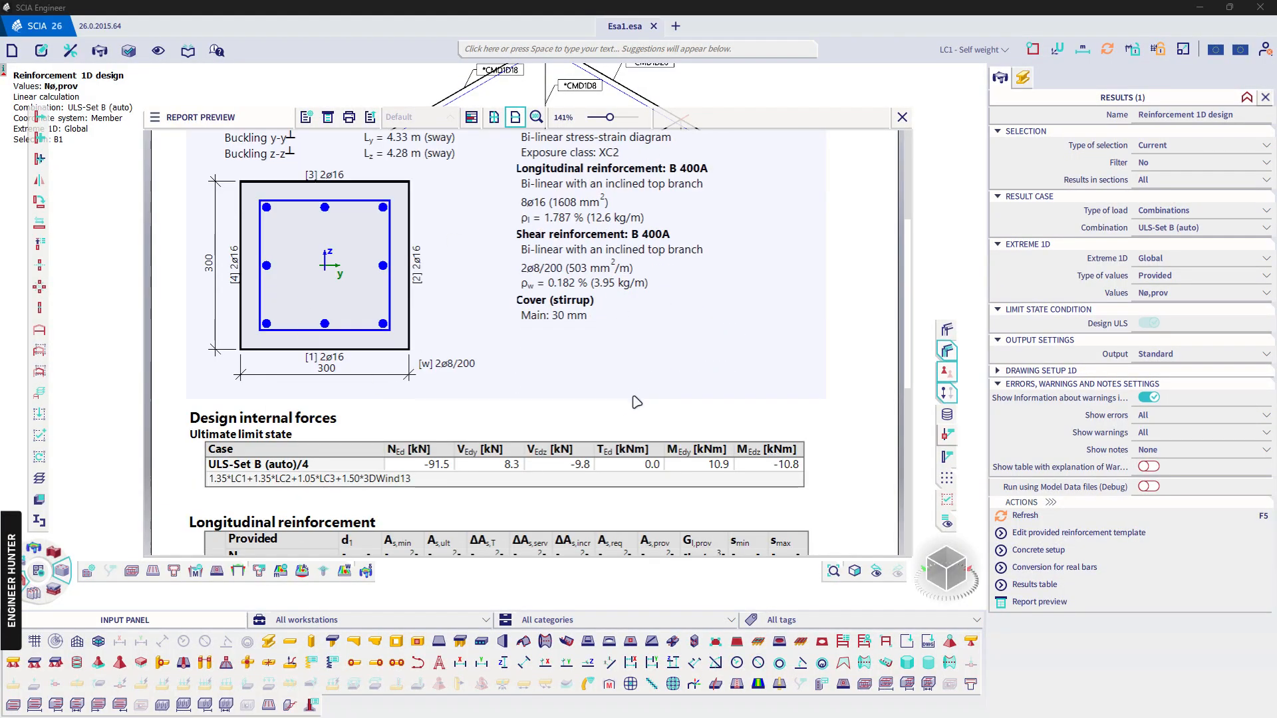
pyautogui.scroll(-8, 637, 403)
pyautogui.click(902, 117)
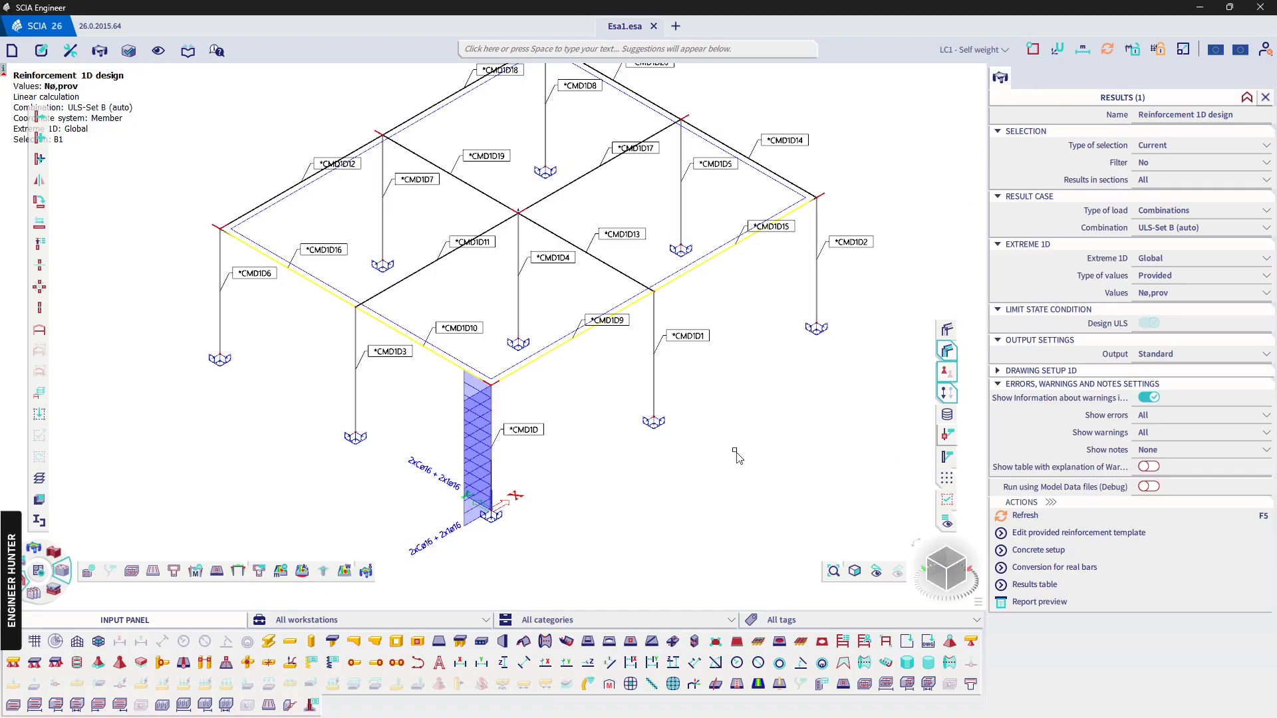
# Display the frame's beams and columns as rendered solid members
pyautogui.moveTo(735, 450)
pyautogui.keyDown('ctrl'); pyautogui.mouseDown(button='right')
pyautogui.moveTo(761, 450)
pyautogui.moveTo(749, 450)
pyautogui.mouseUp(button='right'); pyautogui.keyUp('ctrl')
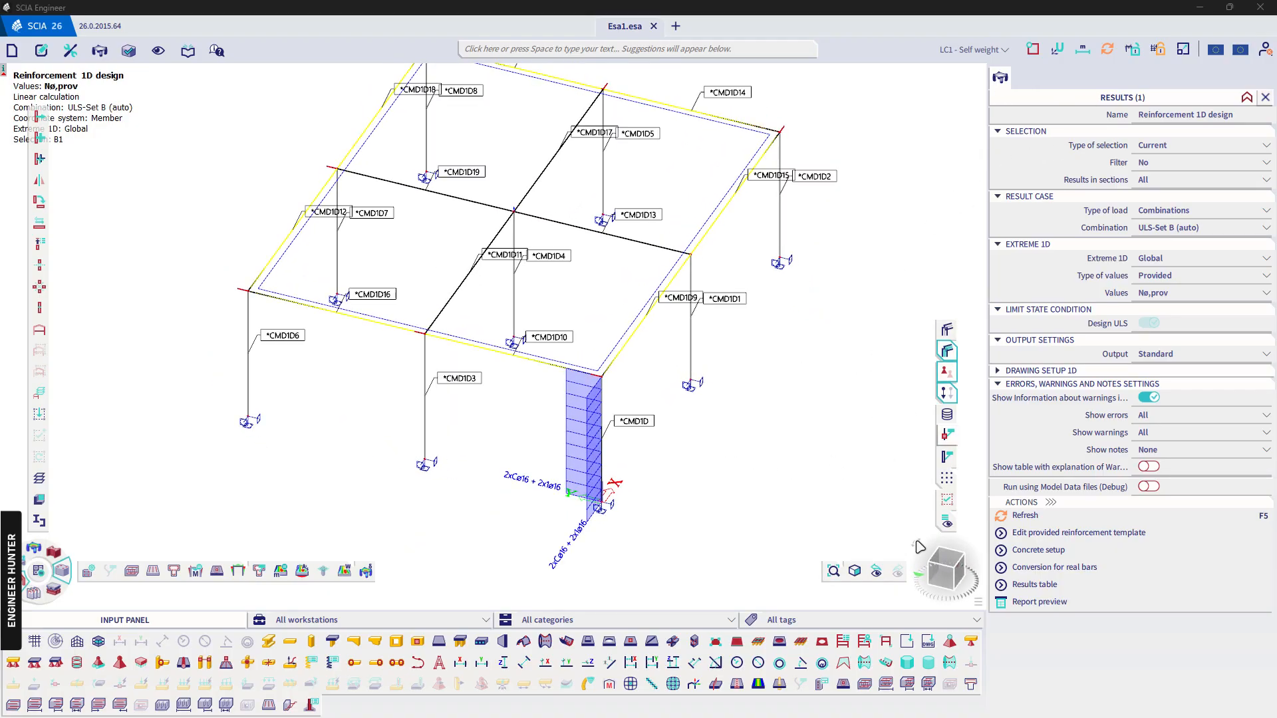
pyautogui.click(947, 350)
pyautogui.scroll(-2, 762, 416)
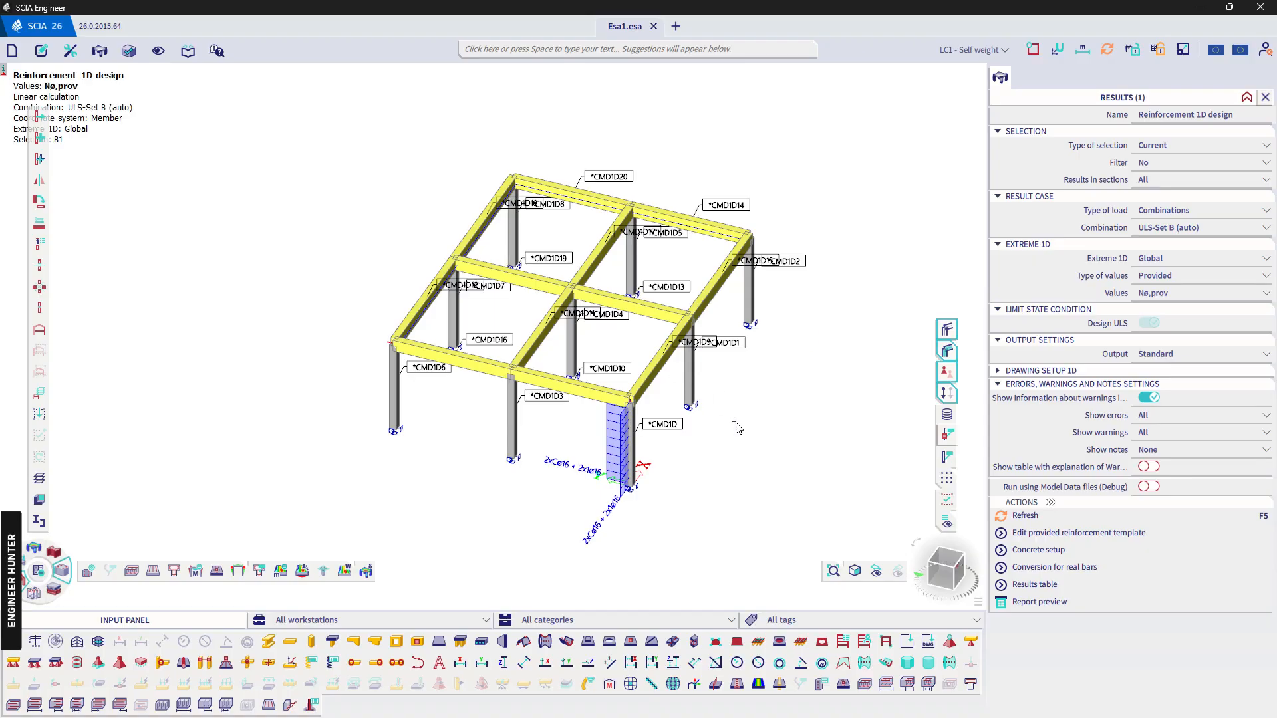
pyautogui.keyDown('ctrl'); pyautogui.moveTo(736, 427); pyautogui.dragTo(733, 422, button='right'); pyautogui.keyUp('ctrl')
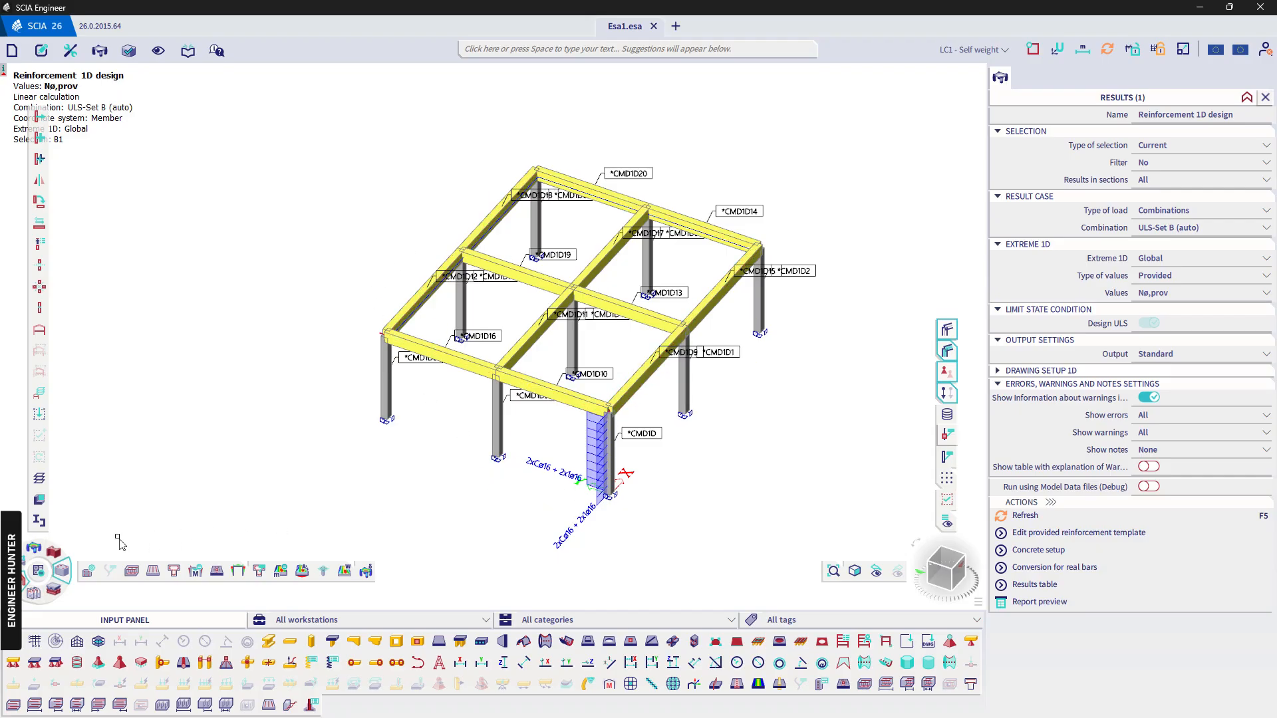
# Switch to the structural results tools and open the 1D deformations result for load case LC1 - Self weight
pyautogui.click(32, 549)
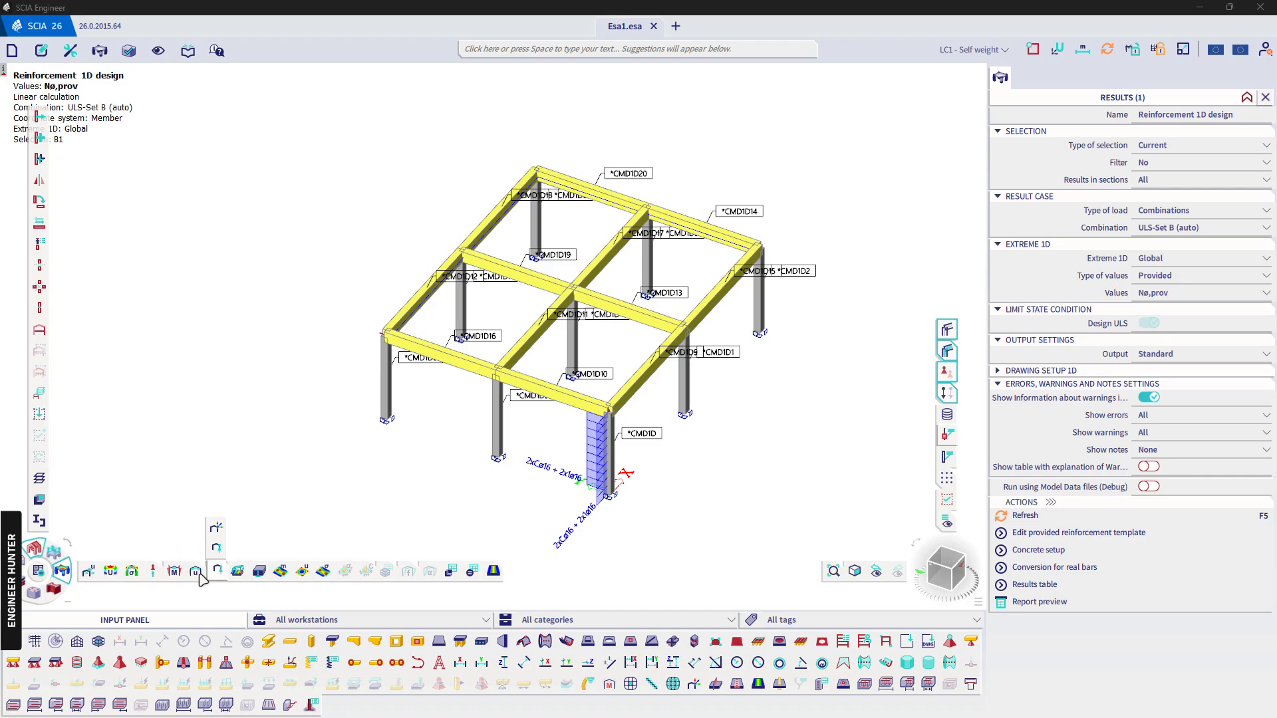
pyautogui.click(216, 547)
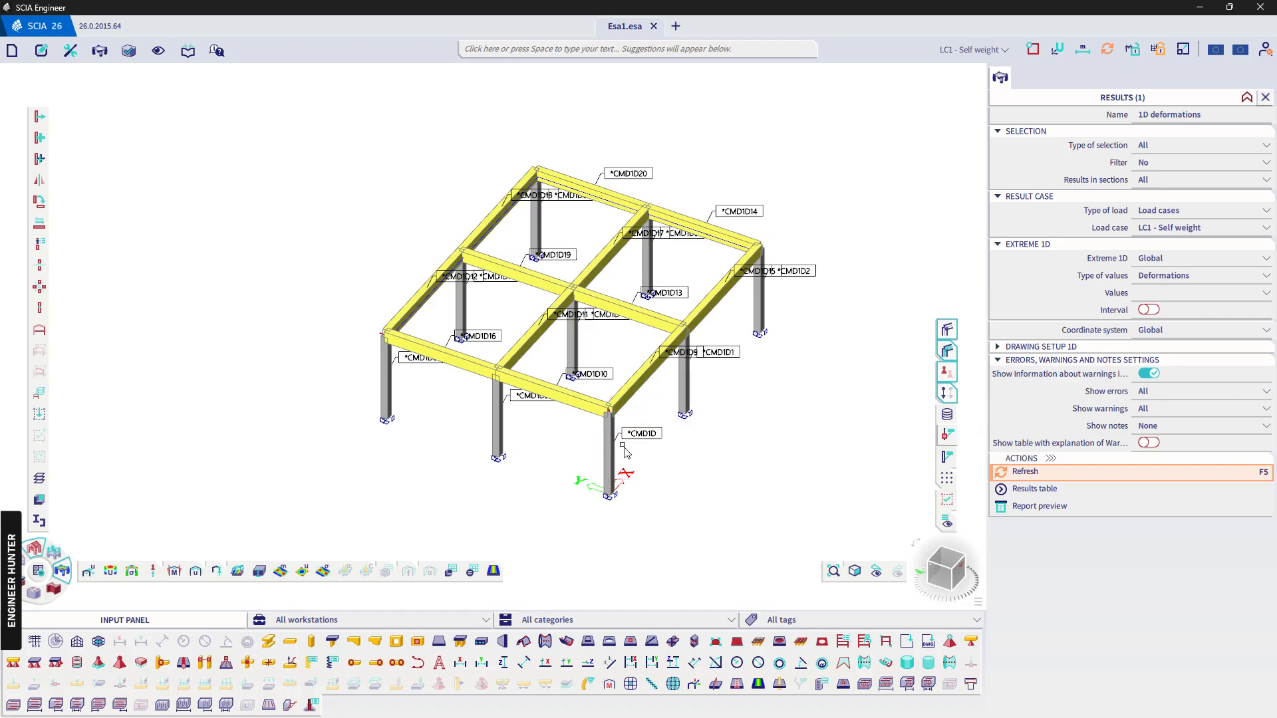
pyautogui.keyDown('ctrl'); pyautogui.moveTo(711, 475); pyautogui.dragTo(697, 466, button='right'); pyautogui.keyUp('ctrl')
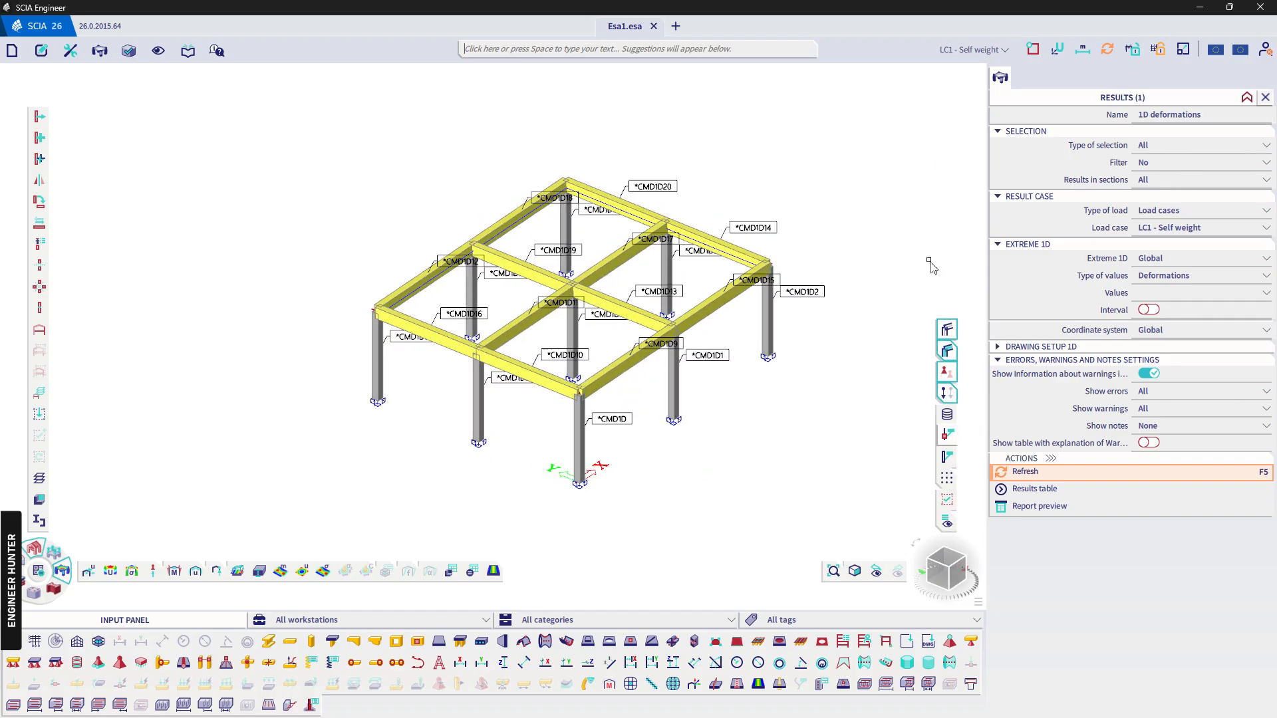
pyautogui.scroll(2, 649, 309)
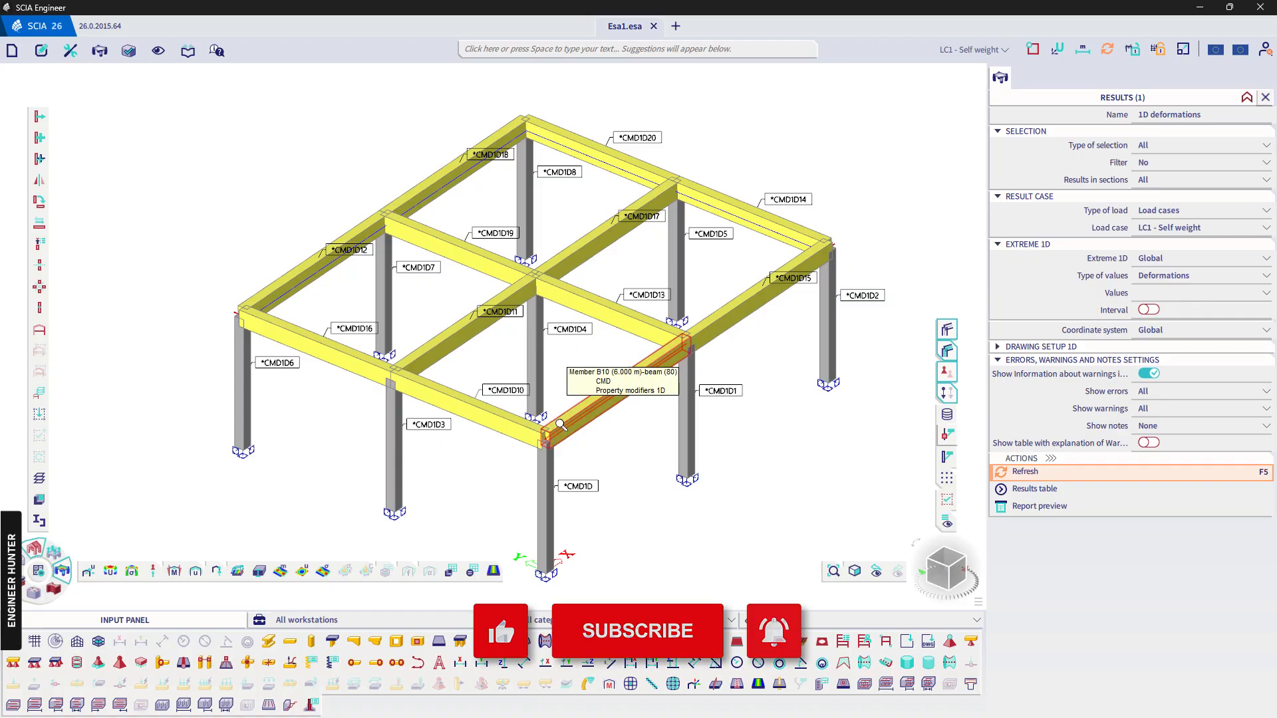
pyautogui.scroll(-2, 590, 467)
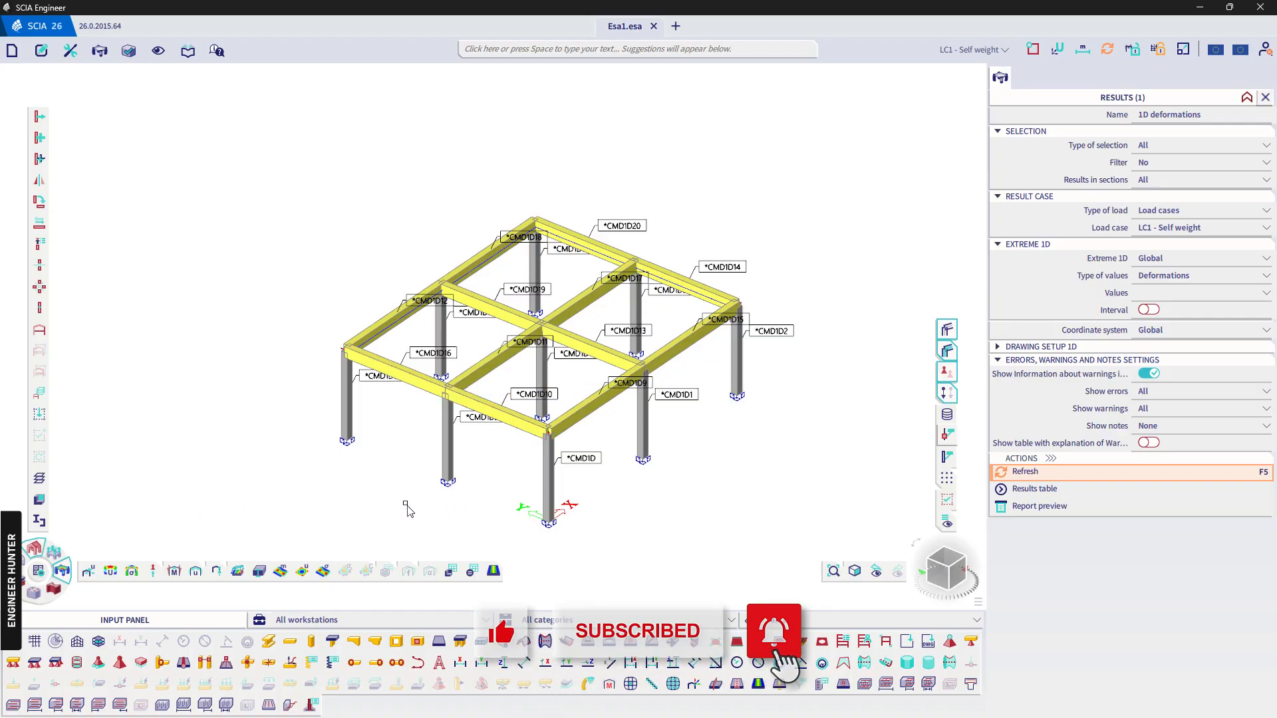
# Return to the concrete design tools and inspect the rendered frame from another angle
pyautogui.click(29, 594)
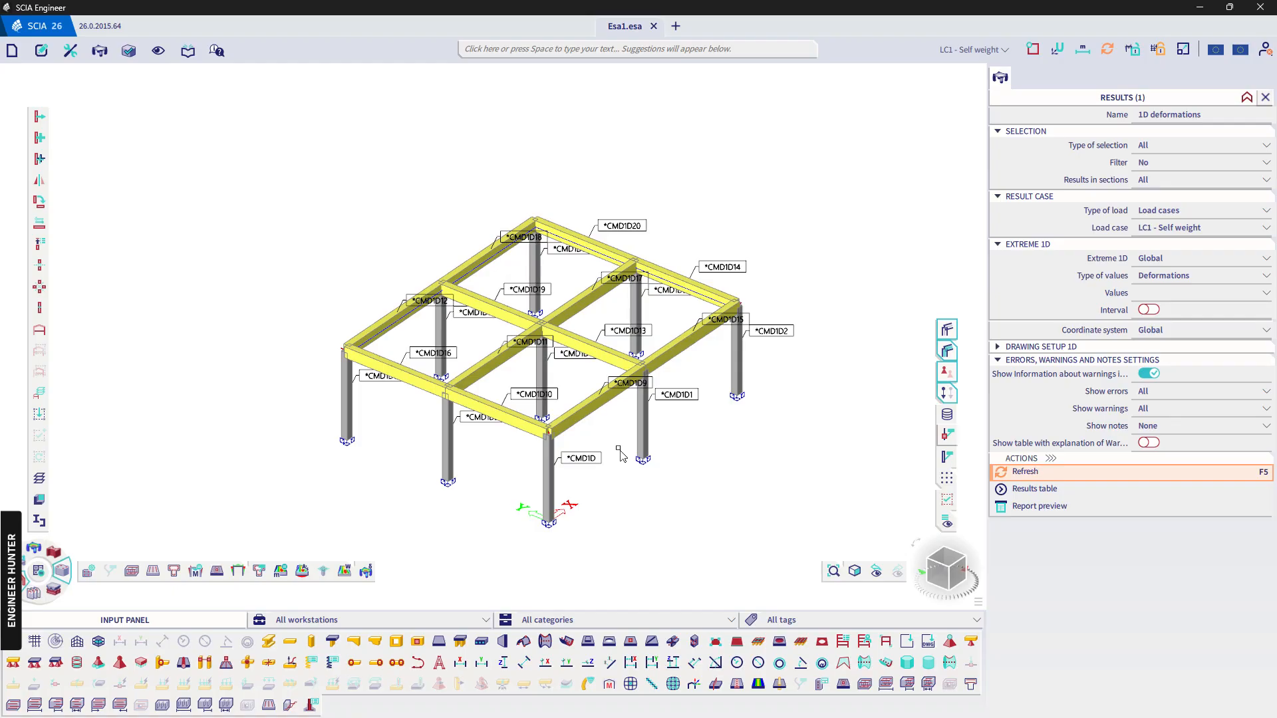
pyautogui.keyDown('ctrl'); pyautogui.moveTo(657, 493); pyautogui.dragTo(631, 497, button='right'); pyautogui.keyUp('ctrl')
pyautogui.scroll(2, 556, 480)
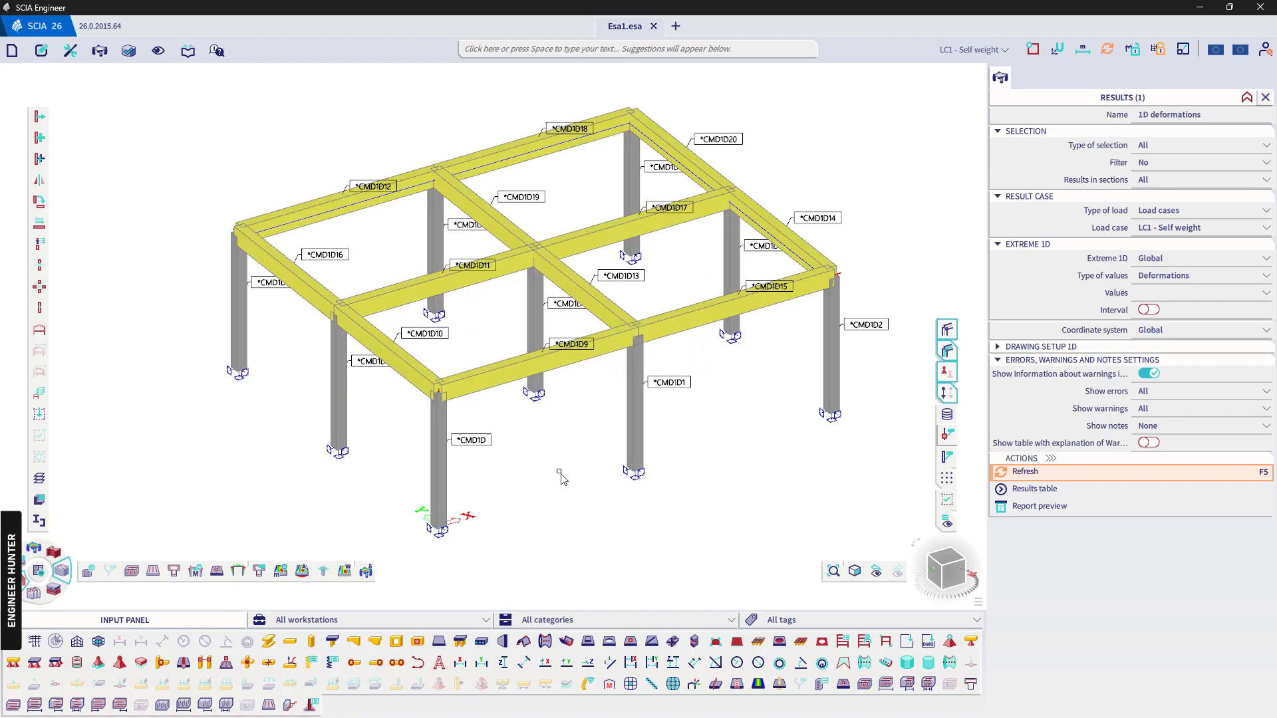